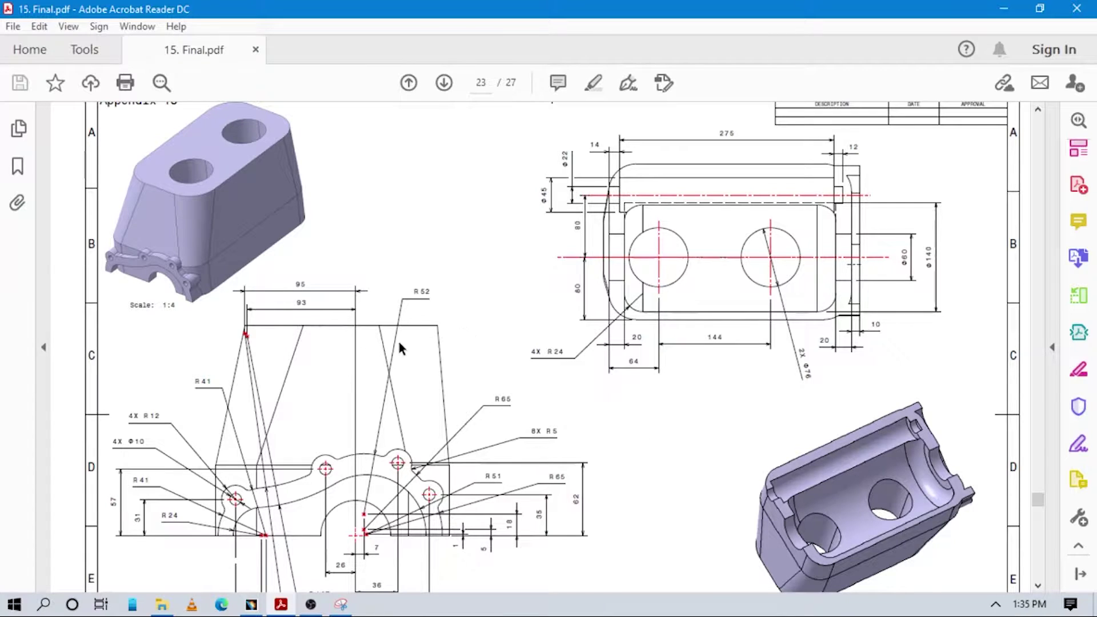
- Check the flange hole callouts in the PDF drawing, then set the blind hole's diameter to 10 mm in CATIA and open its positioning sketch
scroll(401, 346, "down", 3)
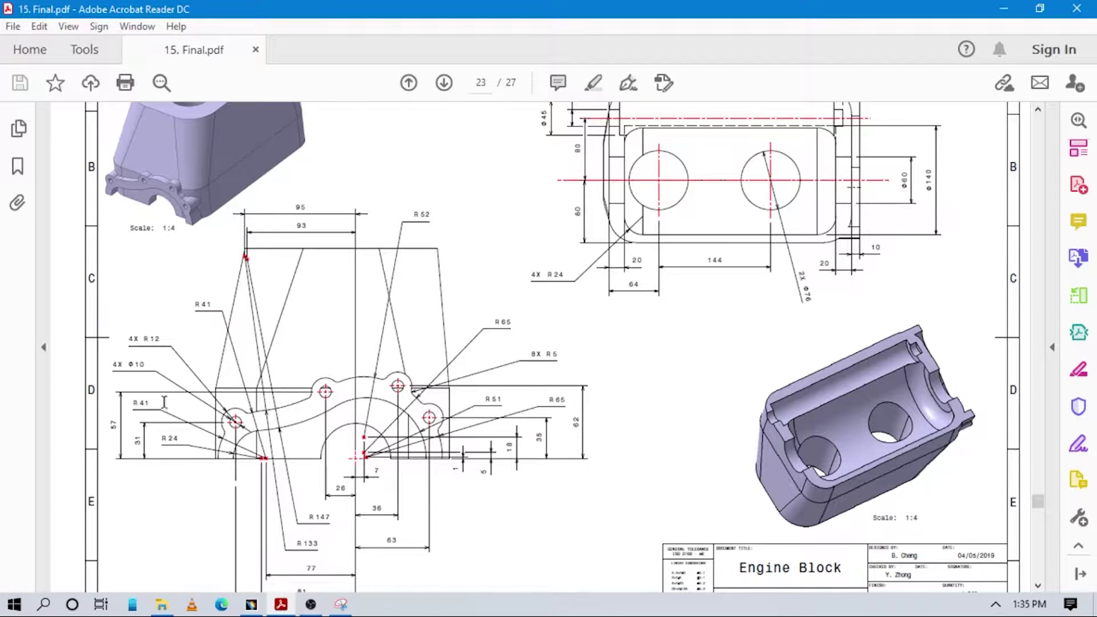
left_click(252, 605)
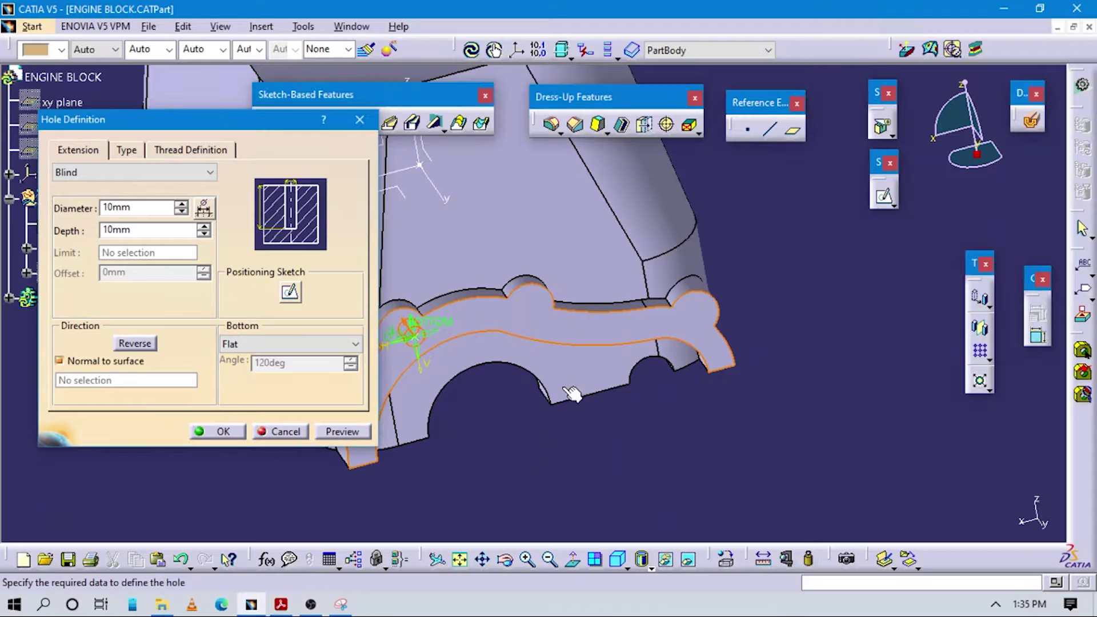
middle_click_drag(486, 398, 659, 391)
left_click_drag(149, 208, 23, 207)
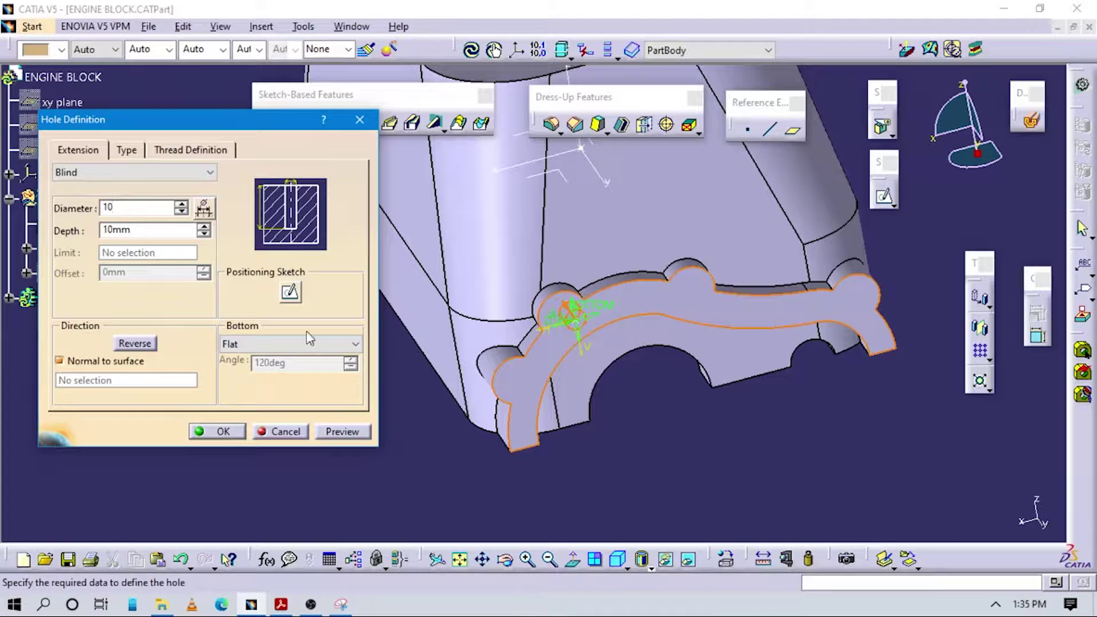
key("Tab")
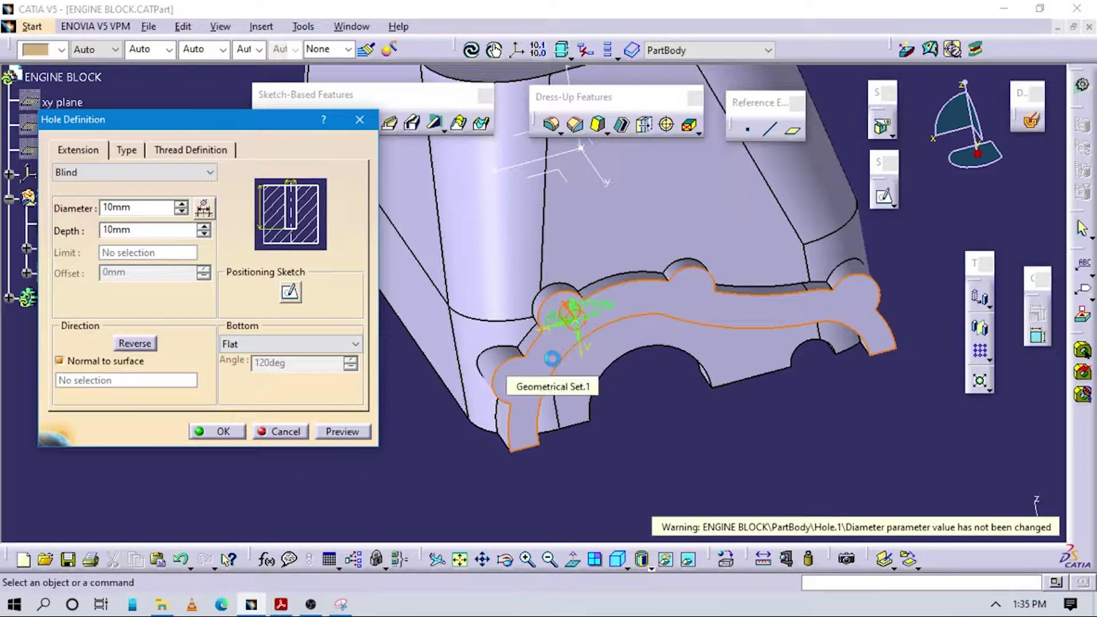
key("Escape")
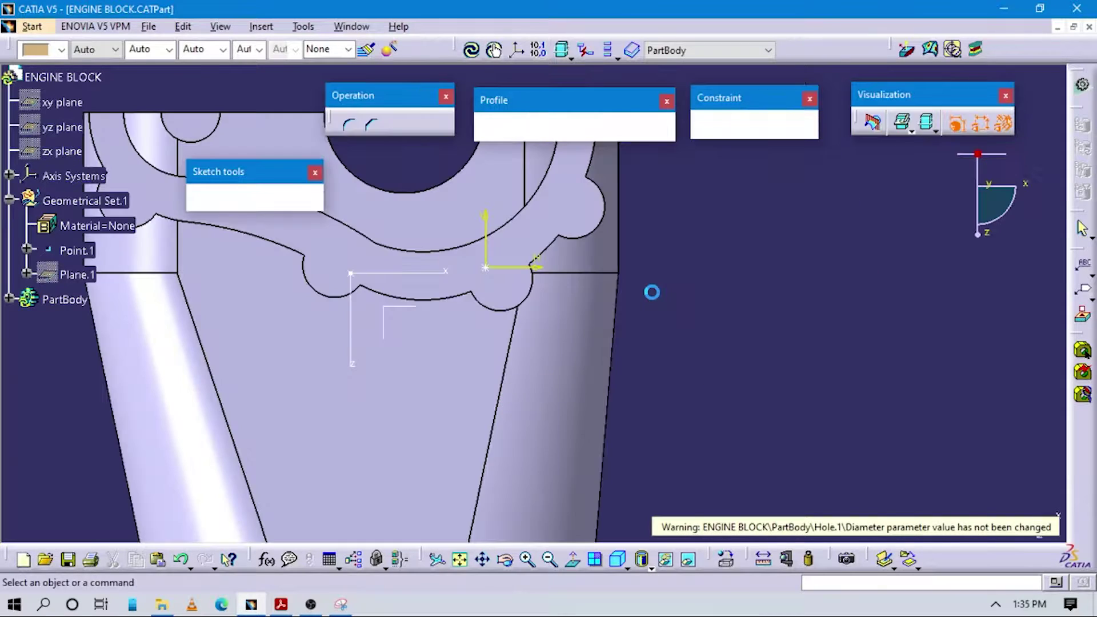
- Constrain the hole's centre point concentric with the end lug's arc on the large bore's side of the flange, and exit the positioning sketch
middle_click_drag(641, 286, 749, 310)
left_click(656, 406)
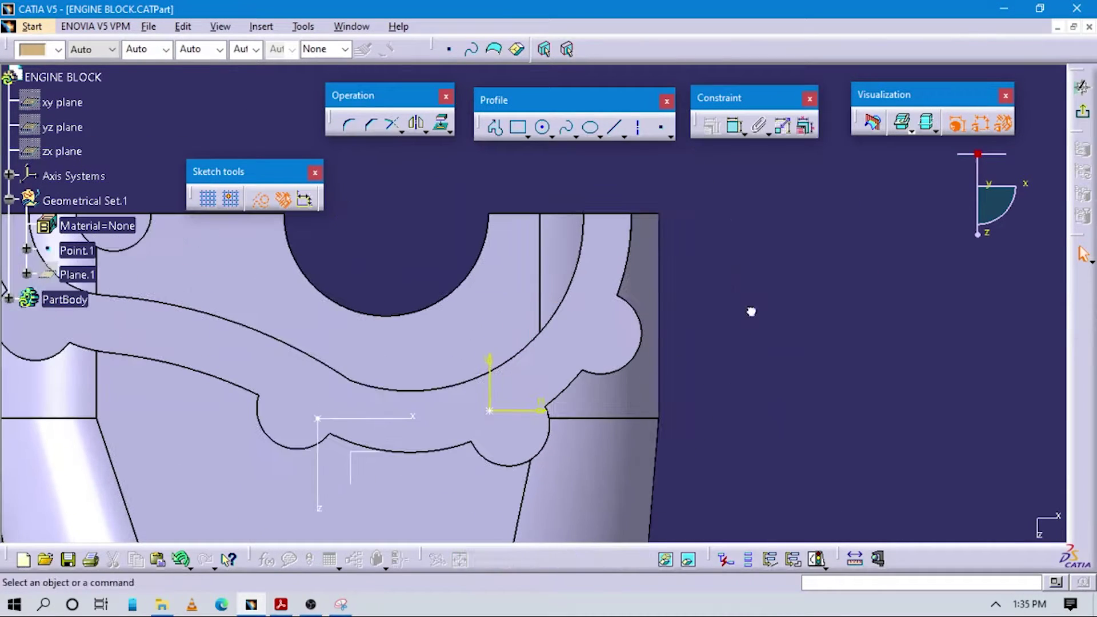
left_click(734, 127)
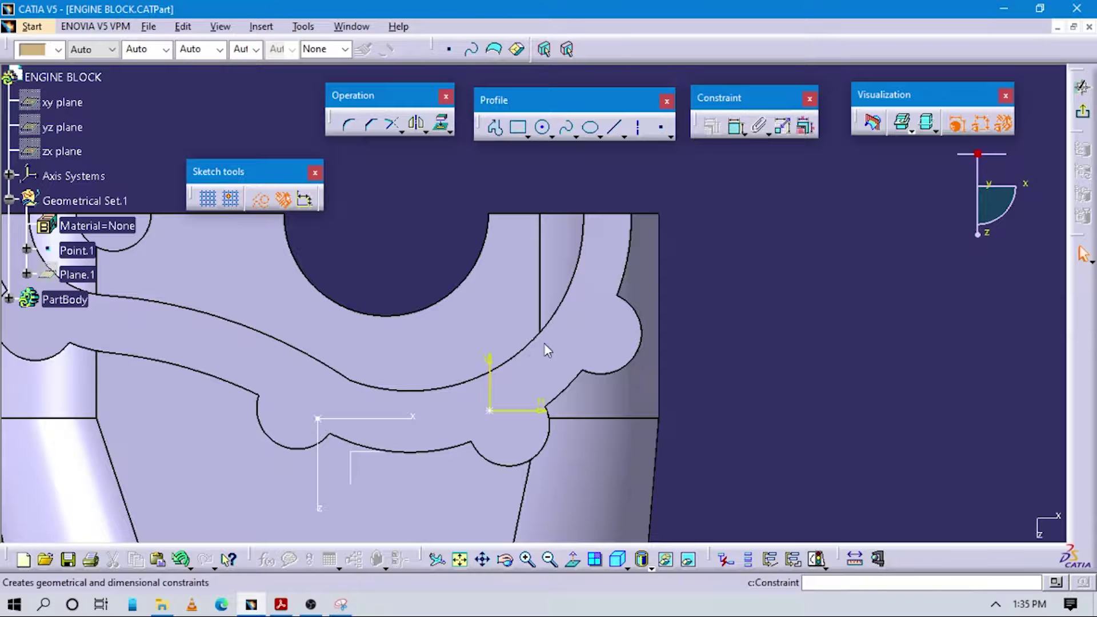
left_click(491, 411)
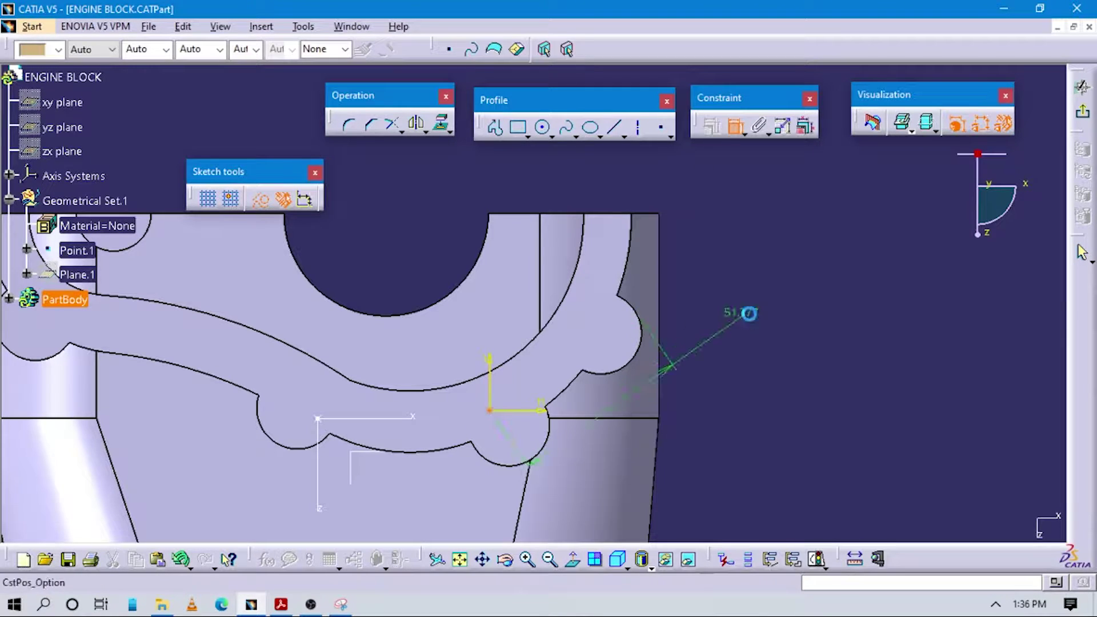
right_click(749, 314)
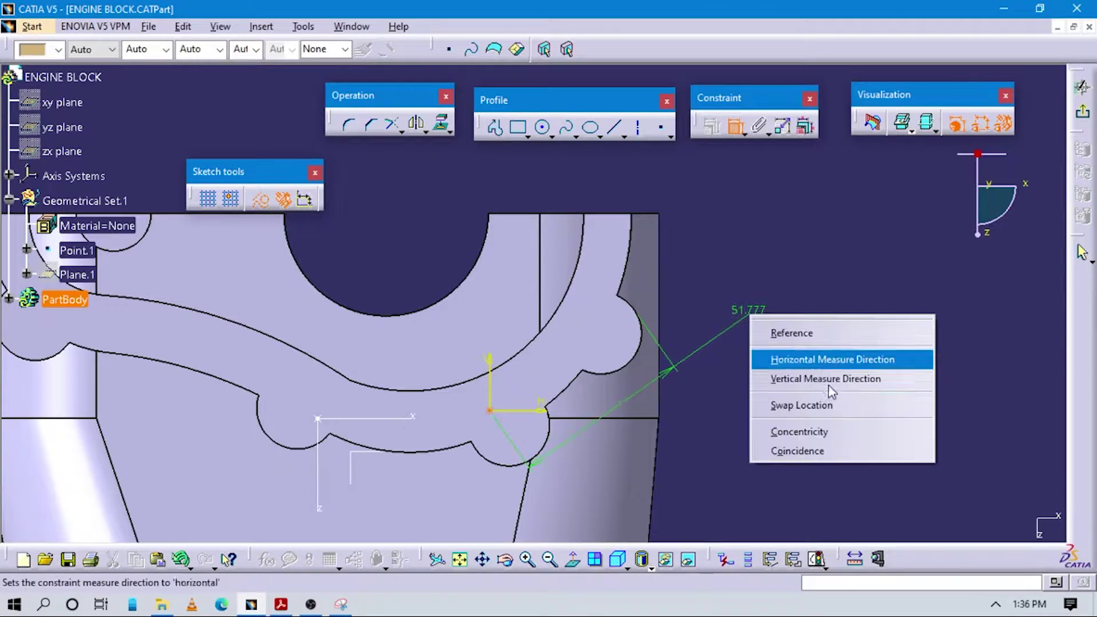
left_click(817, 431)
middle_click_drag(661, 328, 789, 382)
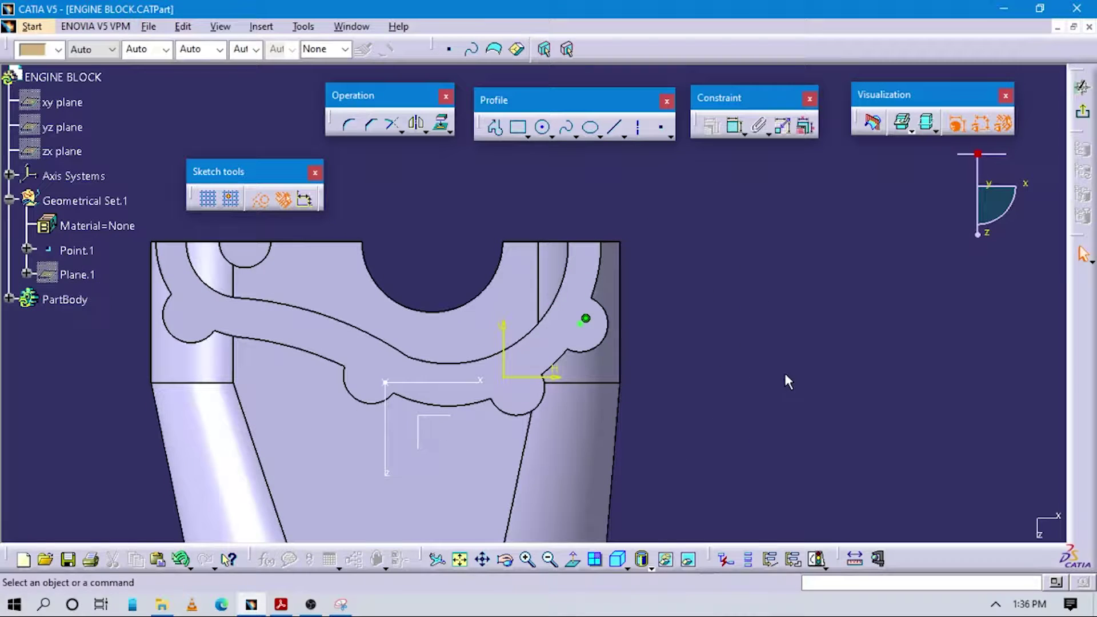
left_click(1082, 112)
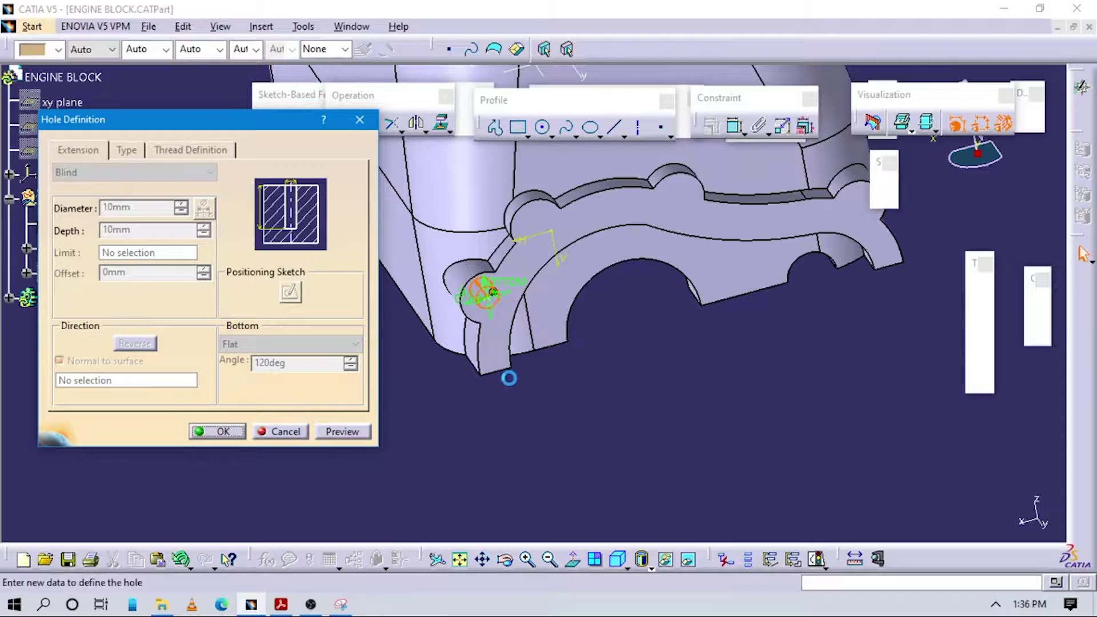
mouse_move(591, 395)
middle_mouse_down()
mouse_move(516, 311)
mouse_move(593, 374)
mouse_move(495, 186)
mouse_move(600, 334)
mouse_move(597, 388)
middle_mouse_up()
middle_click_drag(538, 277, 534, 247)
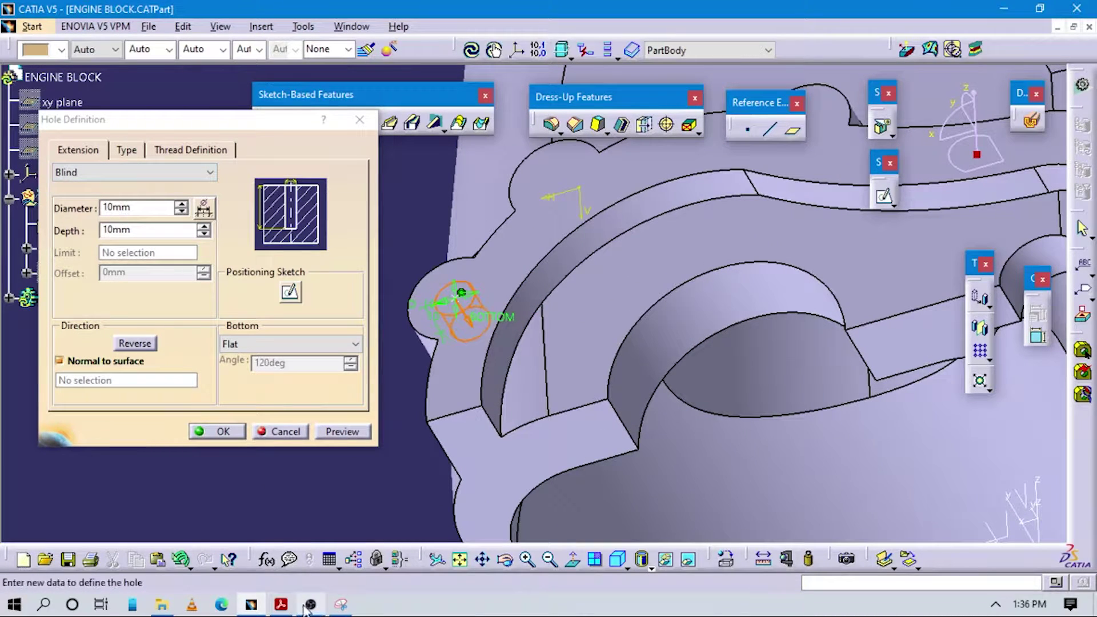
- Switch to the PDF drawing and examine the Engine Block sheet and Appendix 16 for the flange holes' depth
left_click(281, 603)
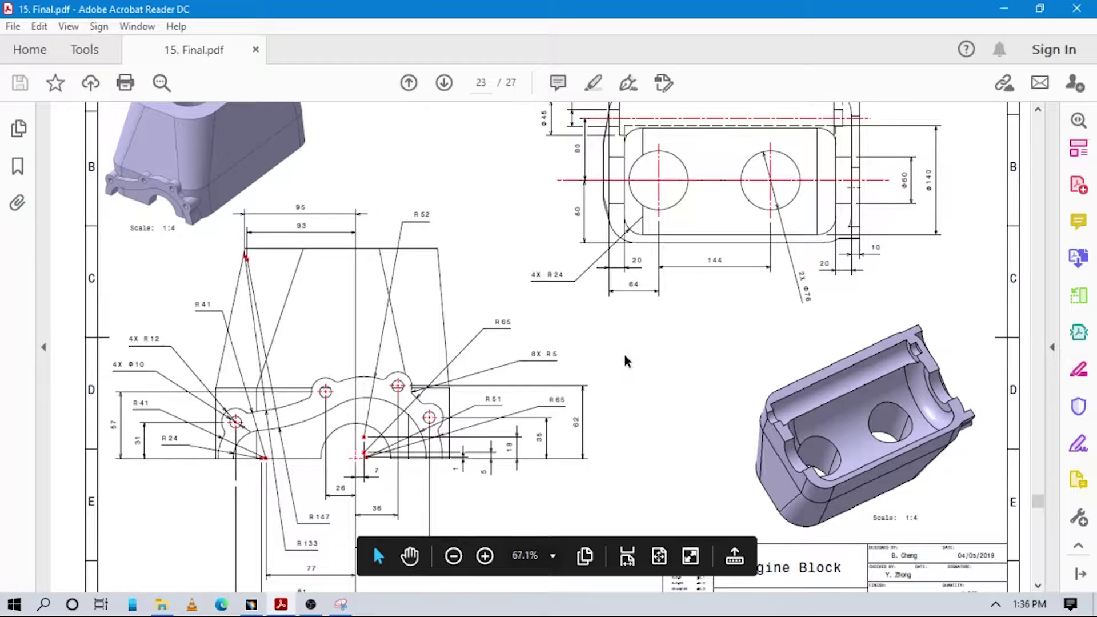
scroll(625, 355, "down", 3)
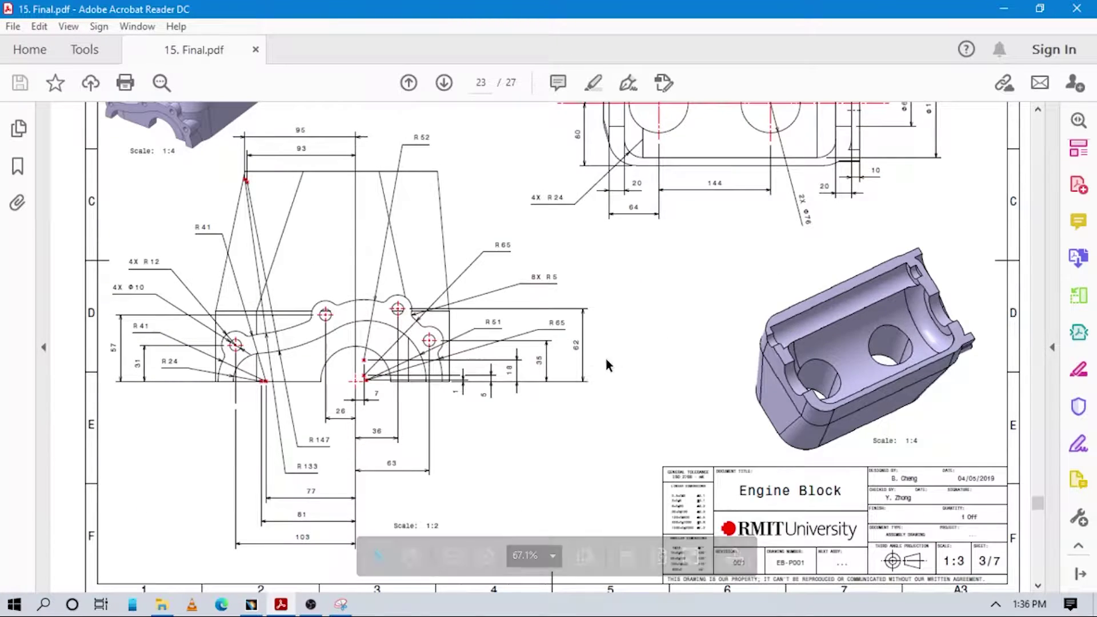
scroll(628, 371, "up", 2)
scroll(628, 373, "down", 8)
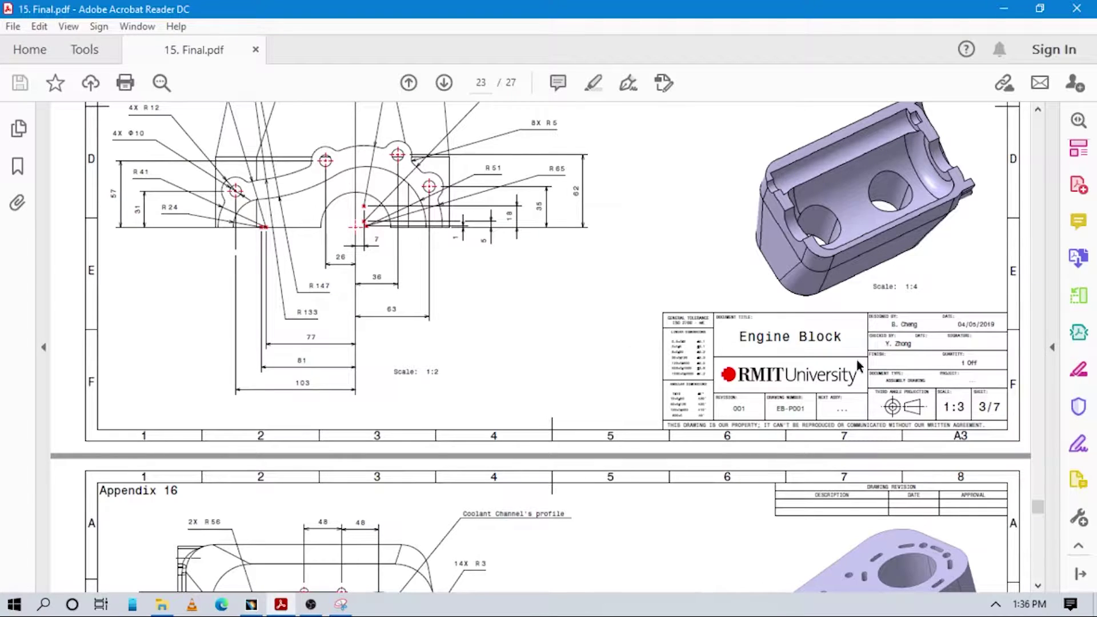
scroll(859, 366, "down", 12)
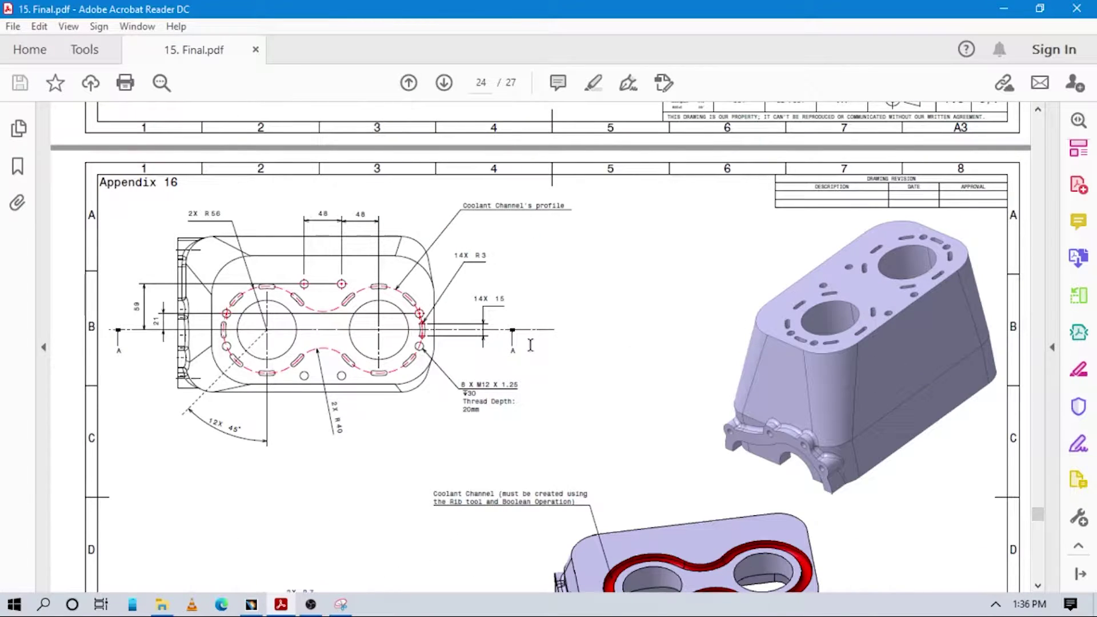
scroll(537, 365, "up", 12)
scroll(475, 422, "down", 6)
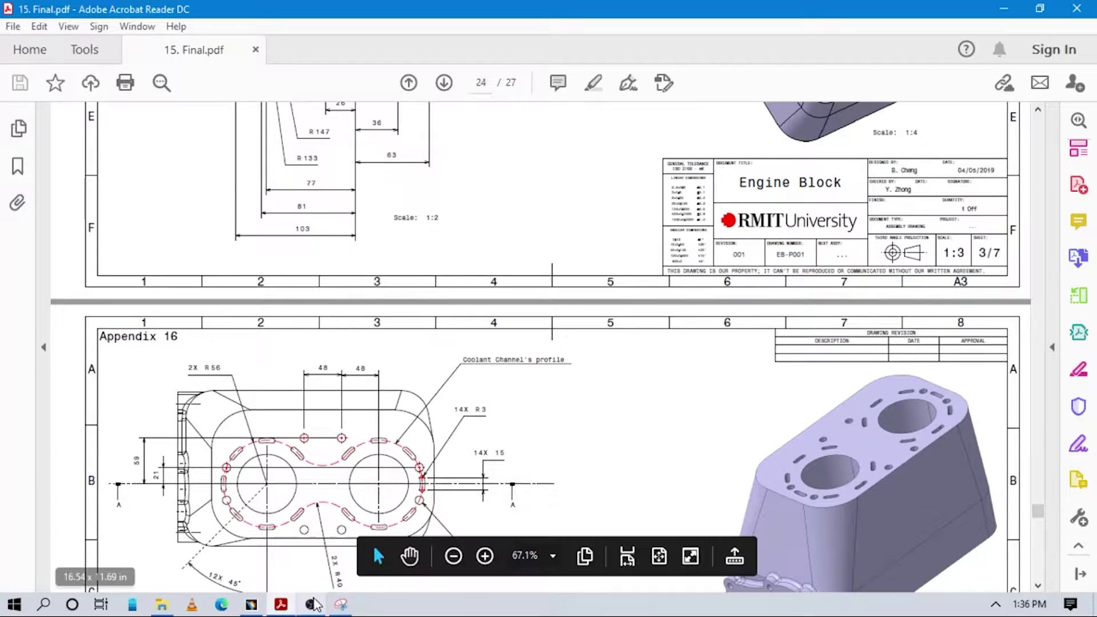
left_click(251, 604)
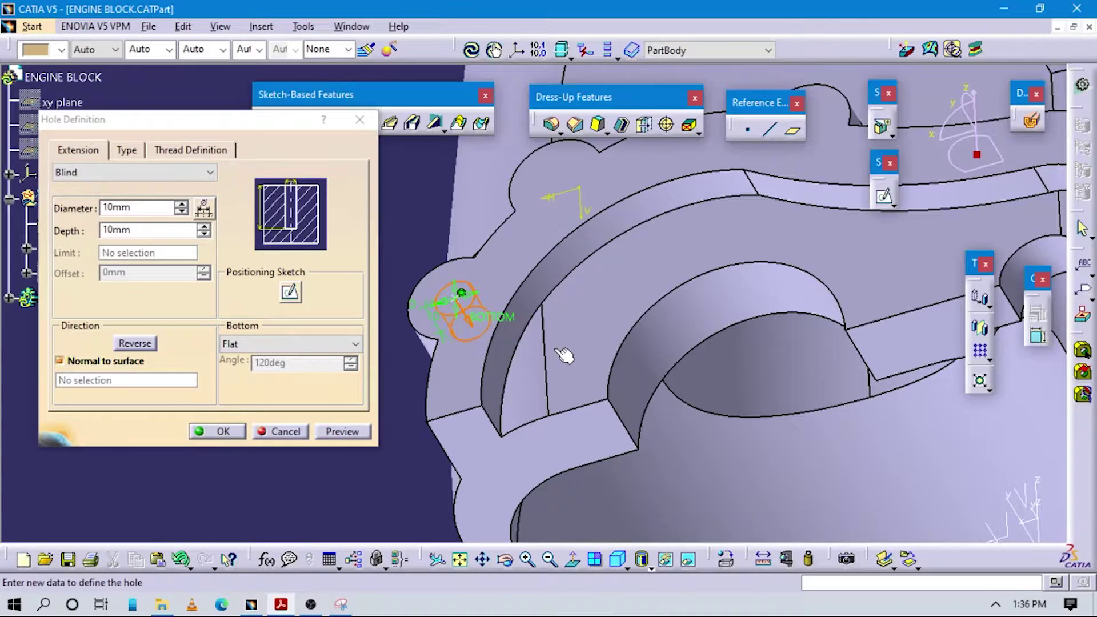
- Create the 10 mm blind hole in the flange's end lug and set its depth to 15 mm
left_click(210, 433)
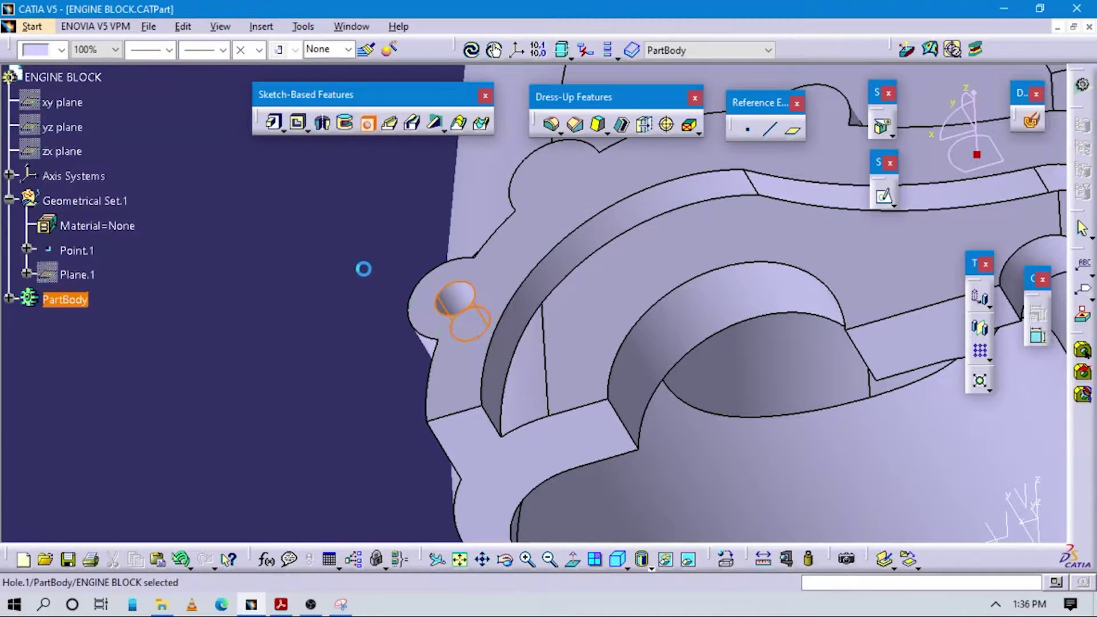
middle_click_drag(555, 314, 207, 393)
middle_click_drag(362, 325, 314, 309)
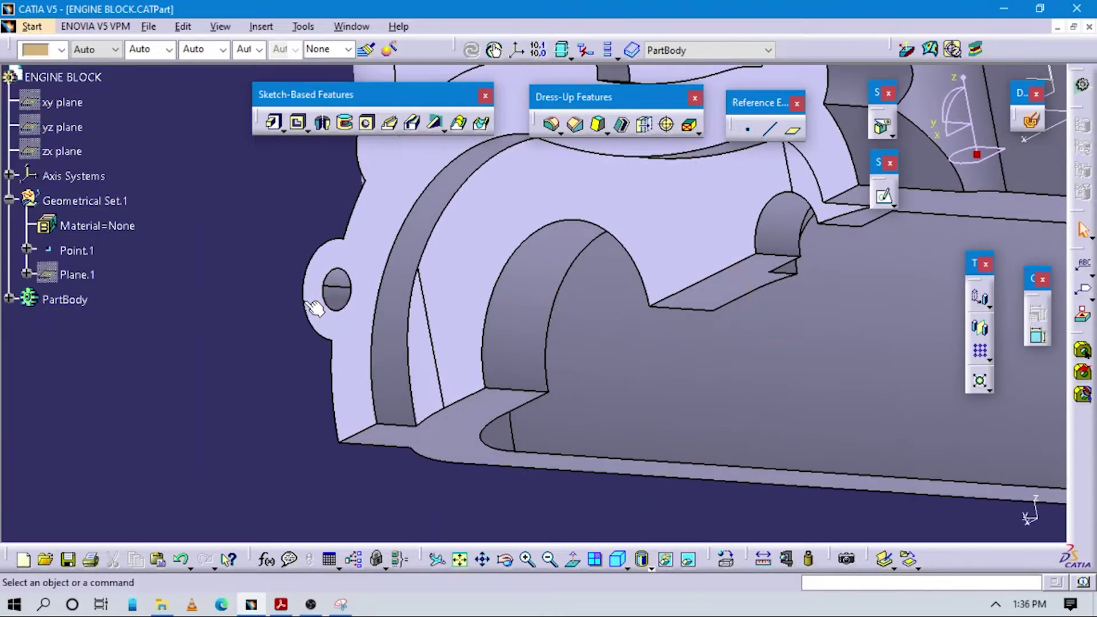
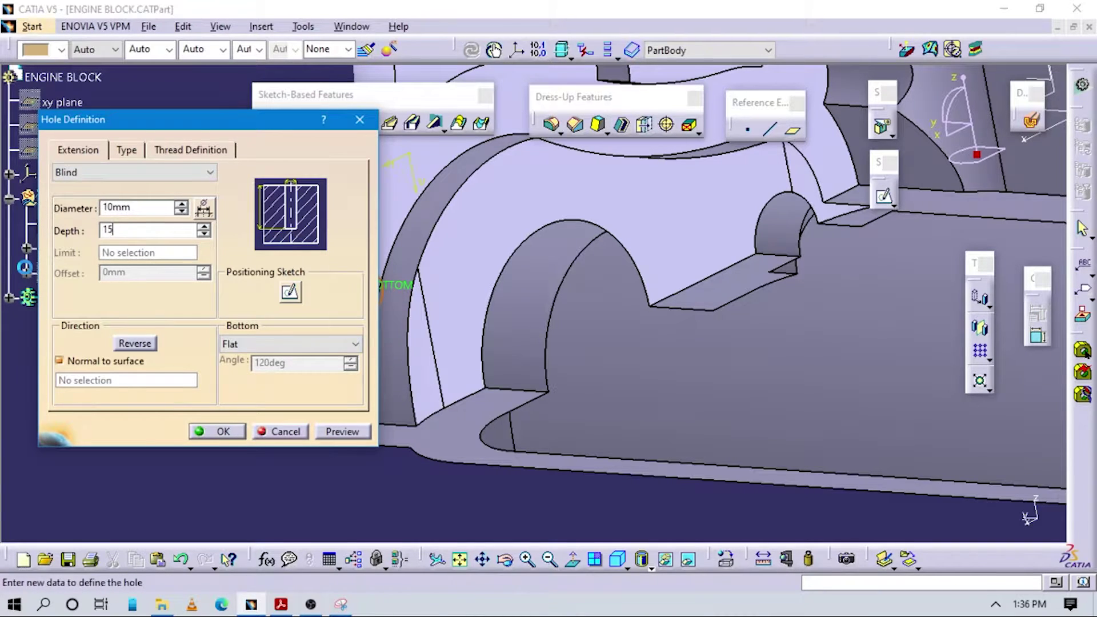
left_click(217, 431)
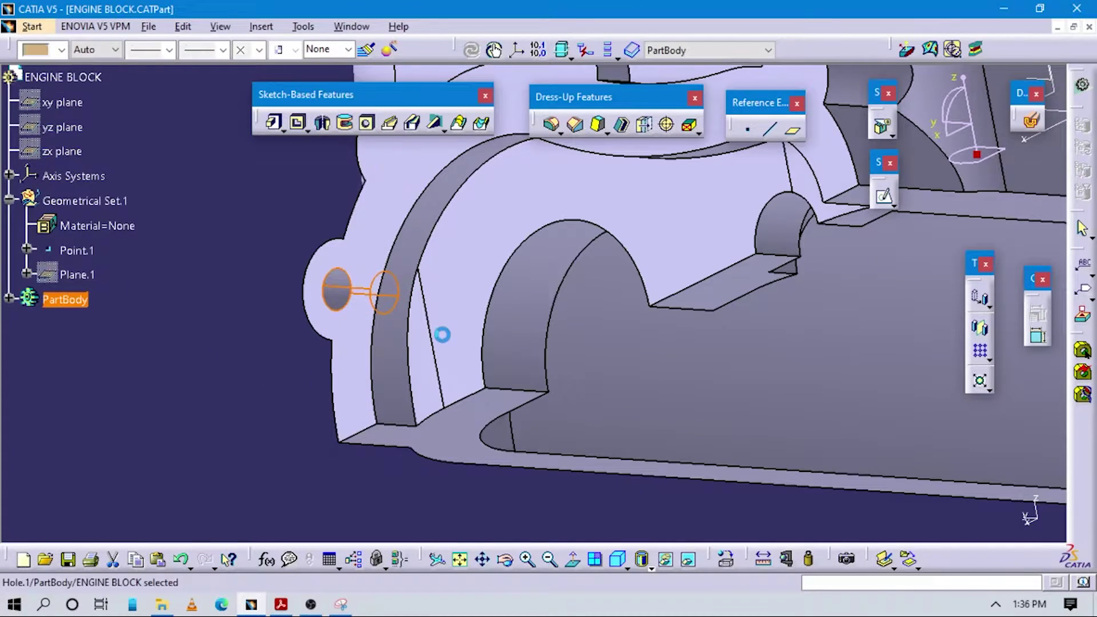
- Add a 10 mm diameter, 15 mm deep blind hole to the flange, concentric with the lug next to the first hole
middle_click_drag(544, 334, 703, 426)
middle_click_drag(455, 345, 617, 310)
middle_click_drag(509, 276, 440, 137)
left_click(368, 123)
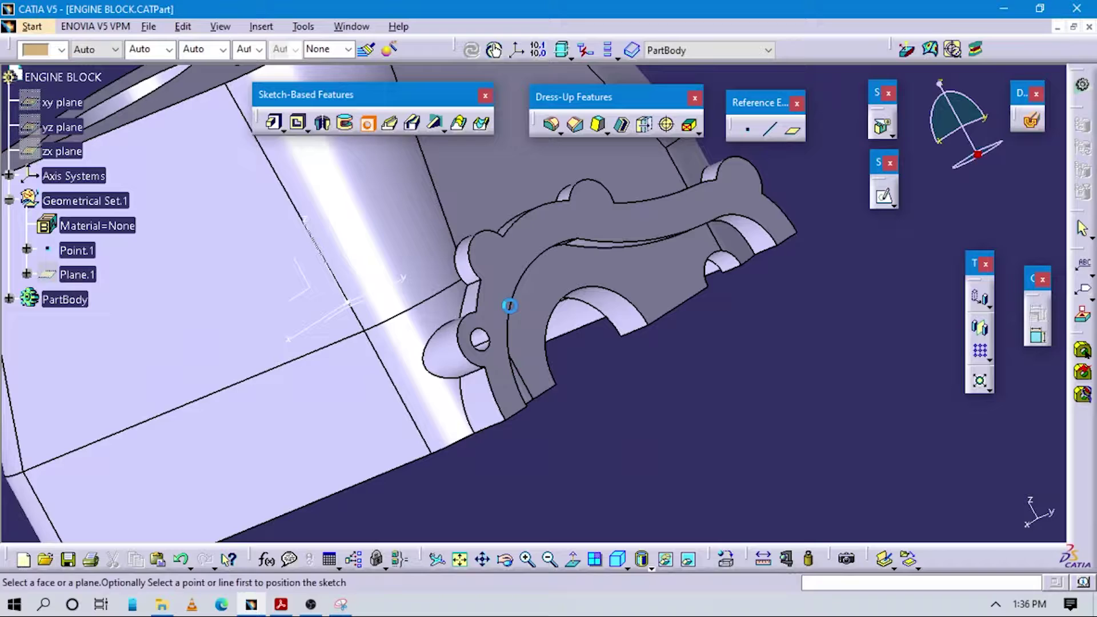
left_click(528, 277)
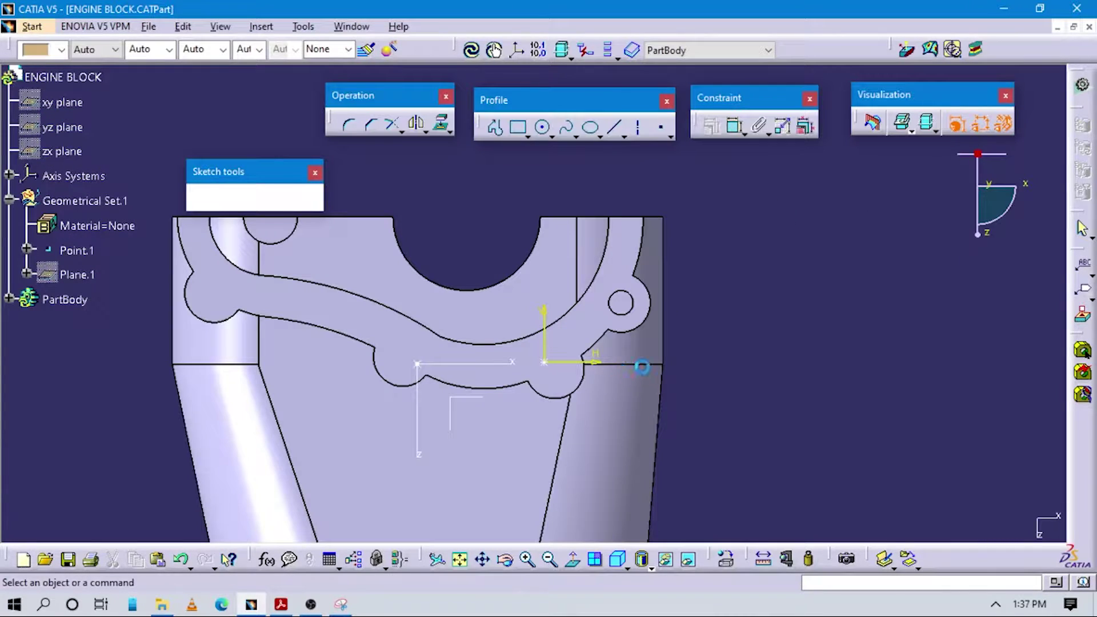
middle_click_drag(746, 362, 824, 283)
left_click(542, 127)
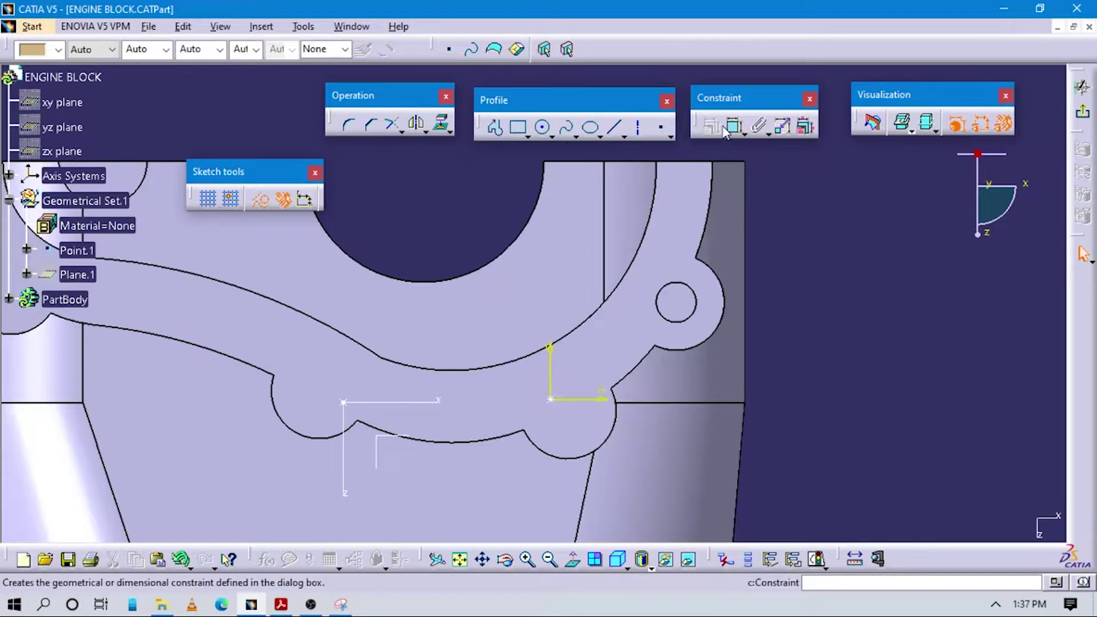
left_click(548, 398)
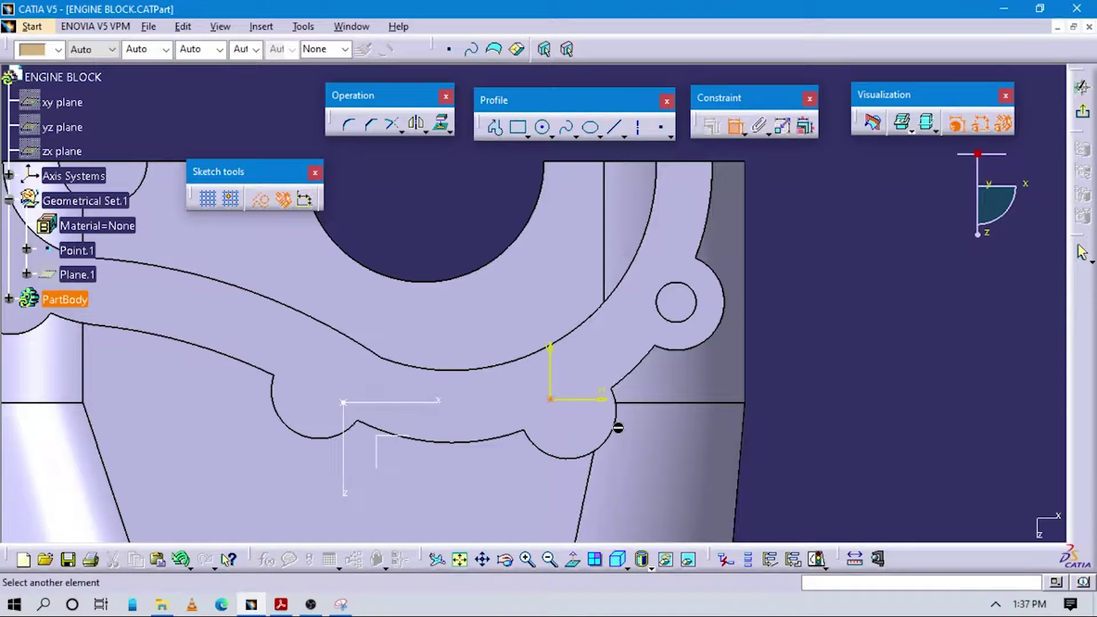
right_click(851, 367)
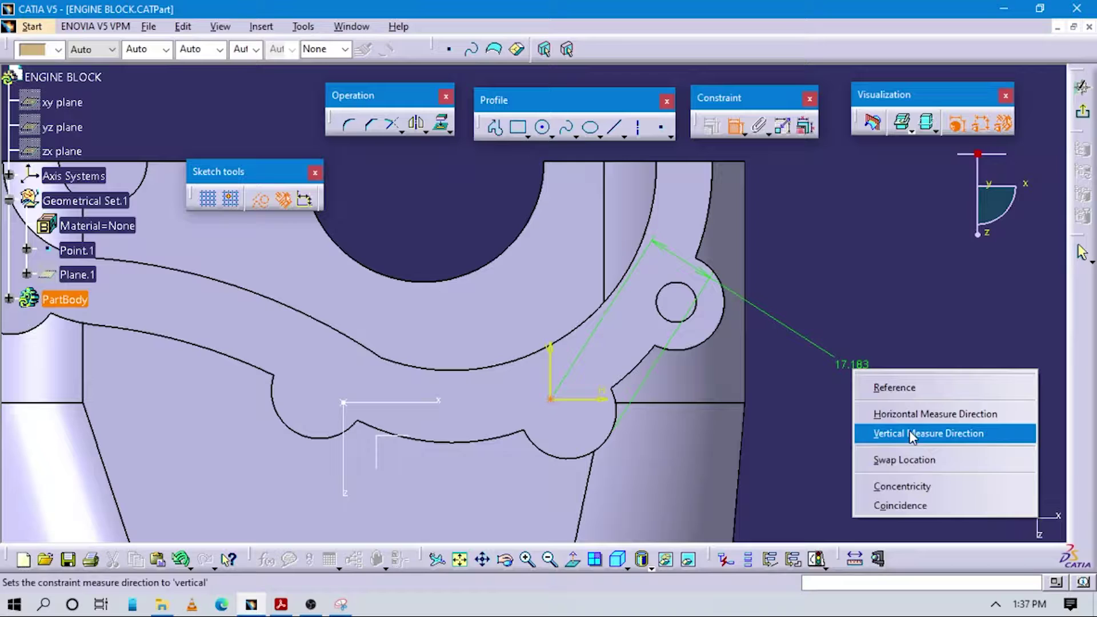
left_click(900, 488)
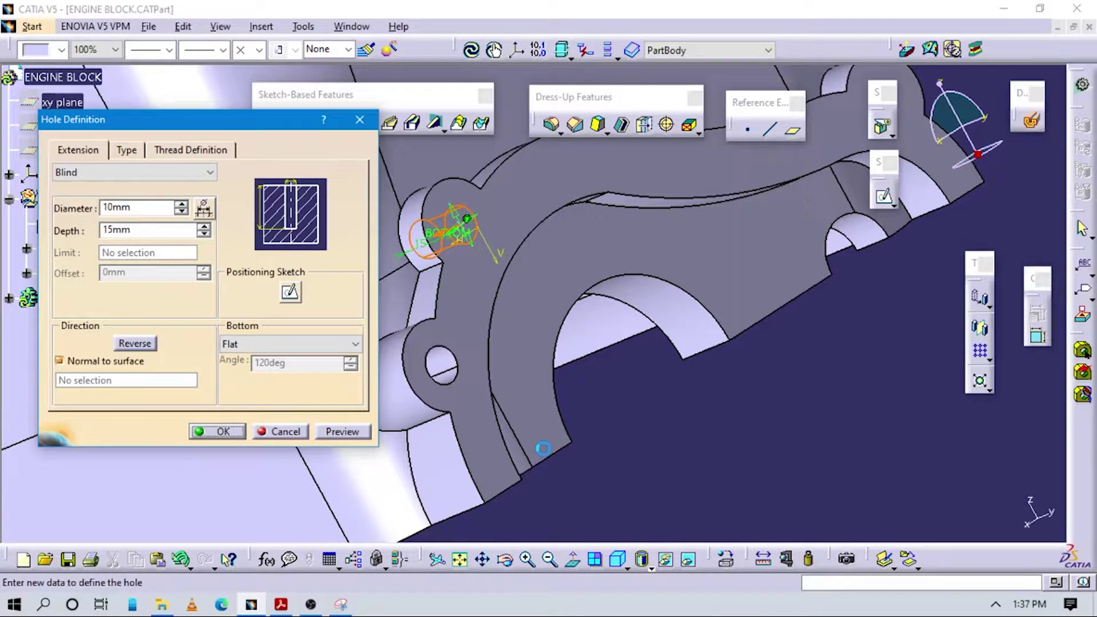
key("Return")
- Add a 10 mm diameter, 15 mm deep blind hole concentric with the third lug along the flange
middle_click_drag(595, 271, 546, 374)
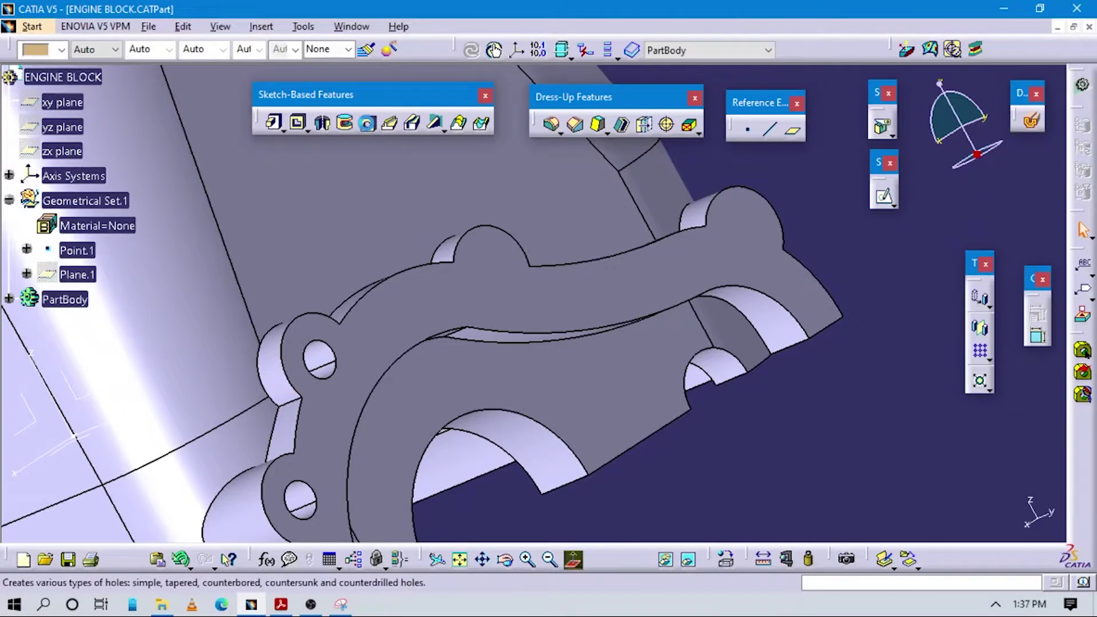
left_click(601, 319)
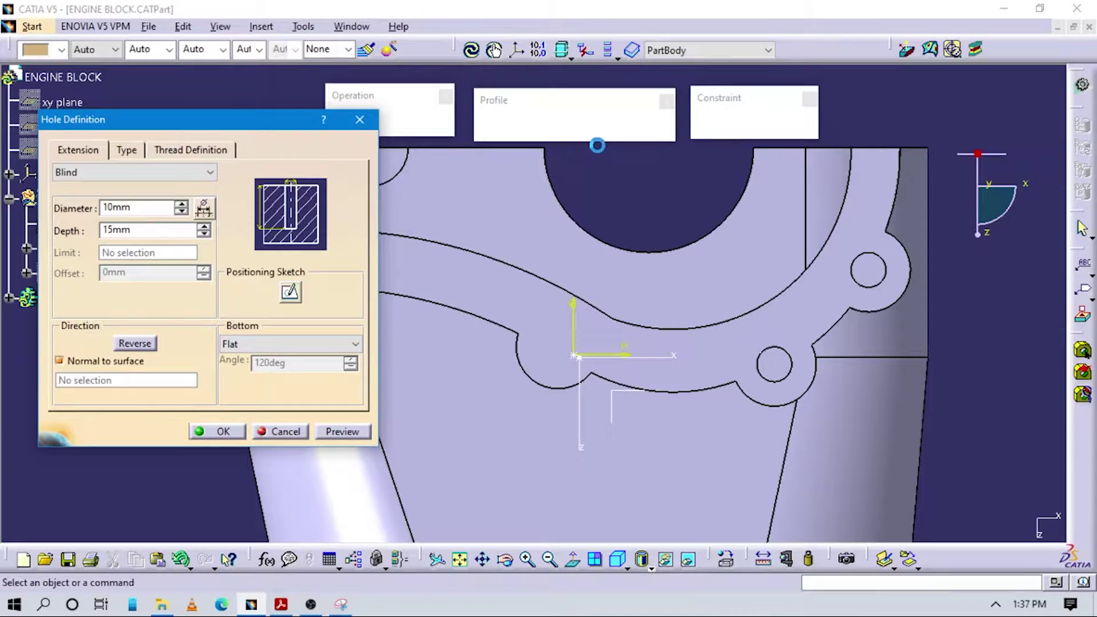
left_click(730, 129)
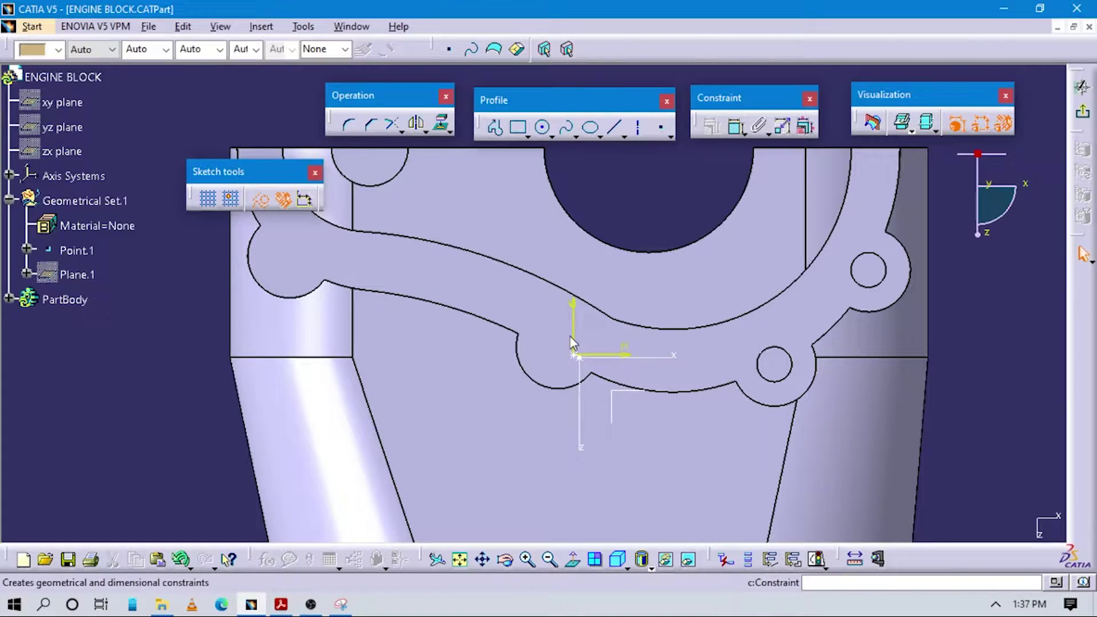
left_click(578, 355)
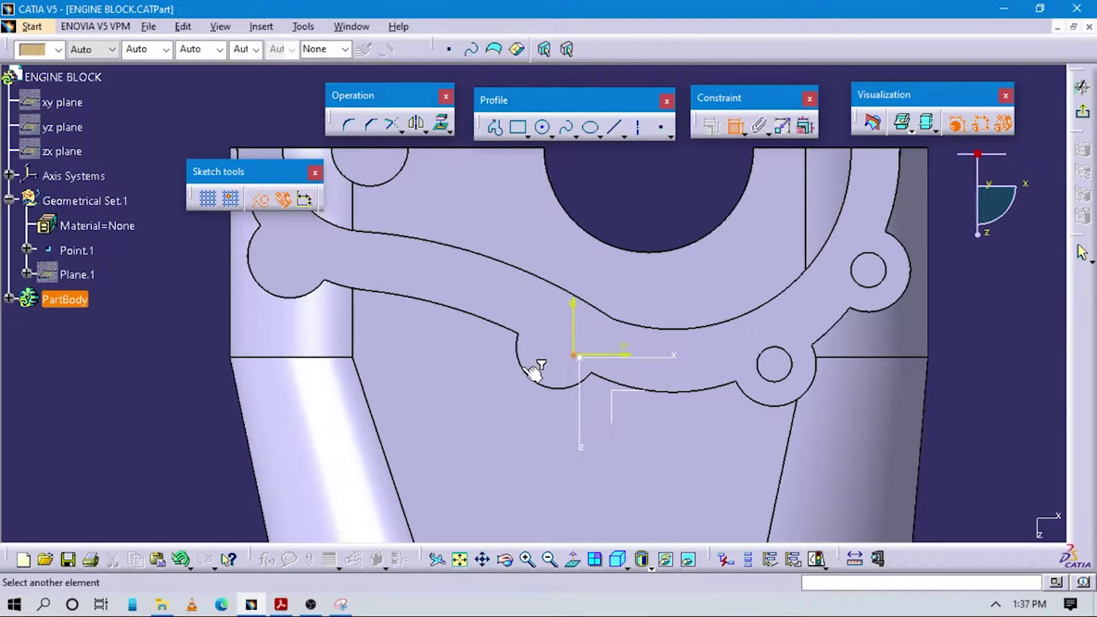
right_click(201, 378)
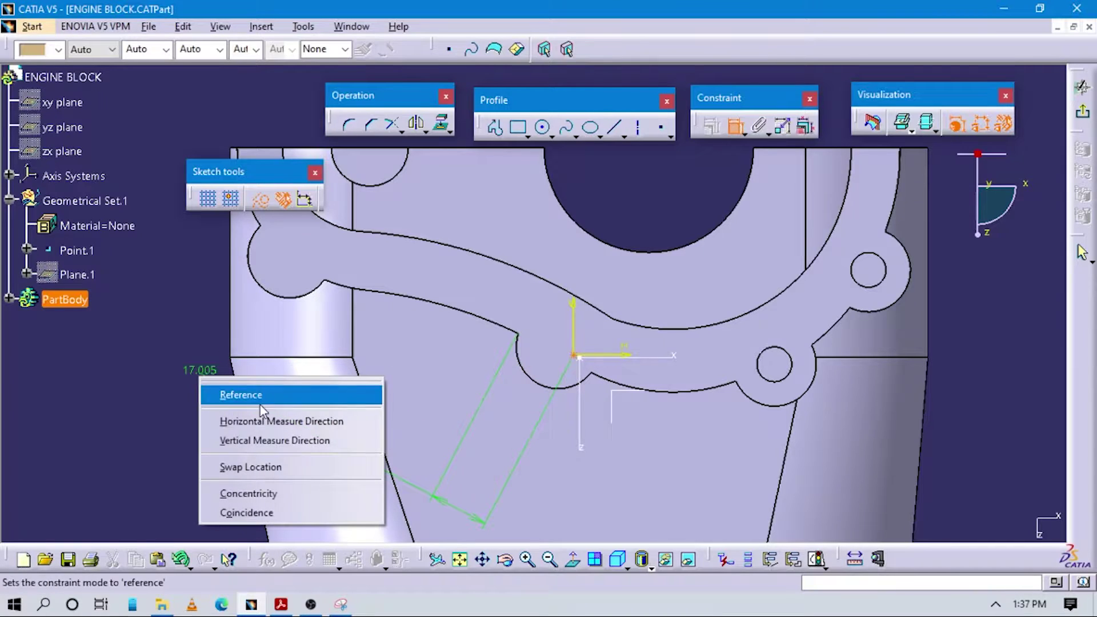
left_click(256, 493)
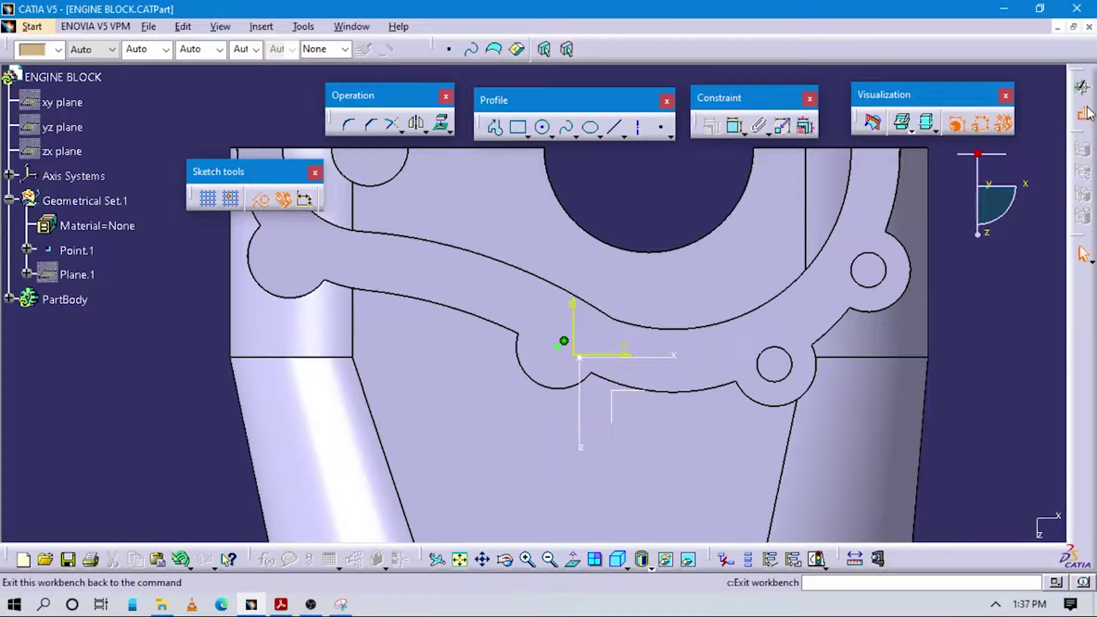
left_click(1081, 112)
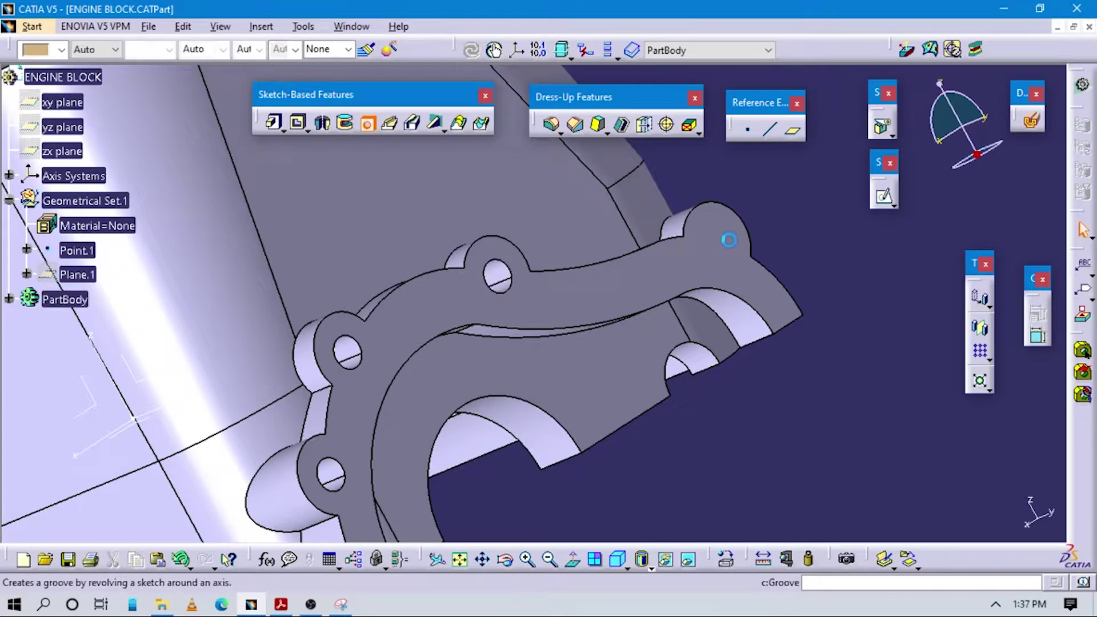
- Add a 10 mm diameter, 15 mm deep blind hole concentric with the fourth, undrilled lug of the front flange
left_click(729, 234)
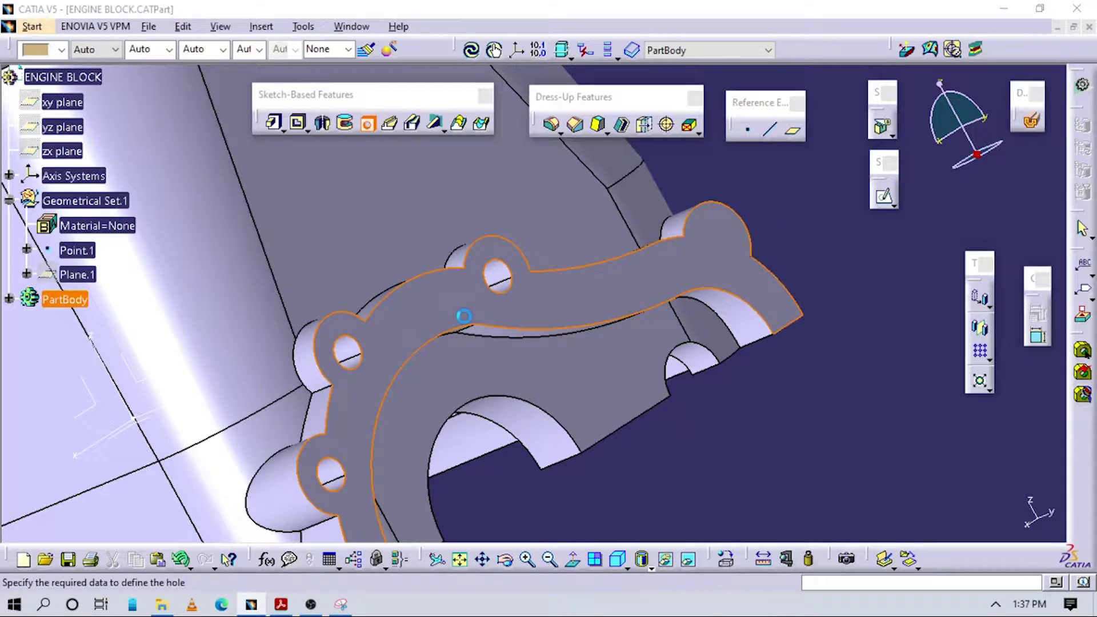
left_click(290, 292)
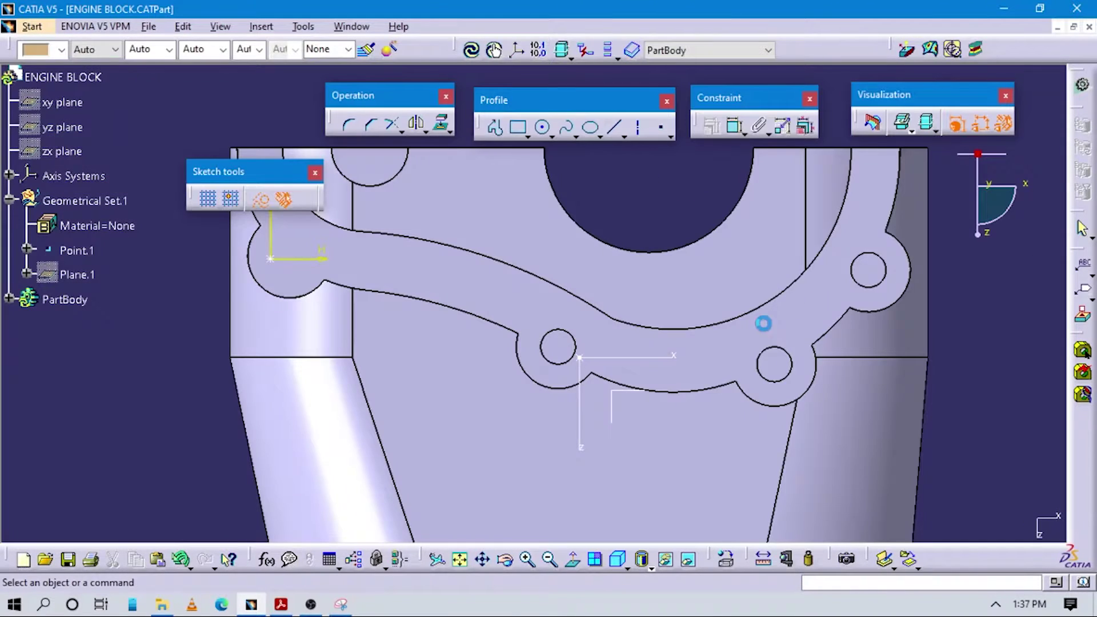
middle_click_drag(328, 257, 542, 318)
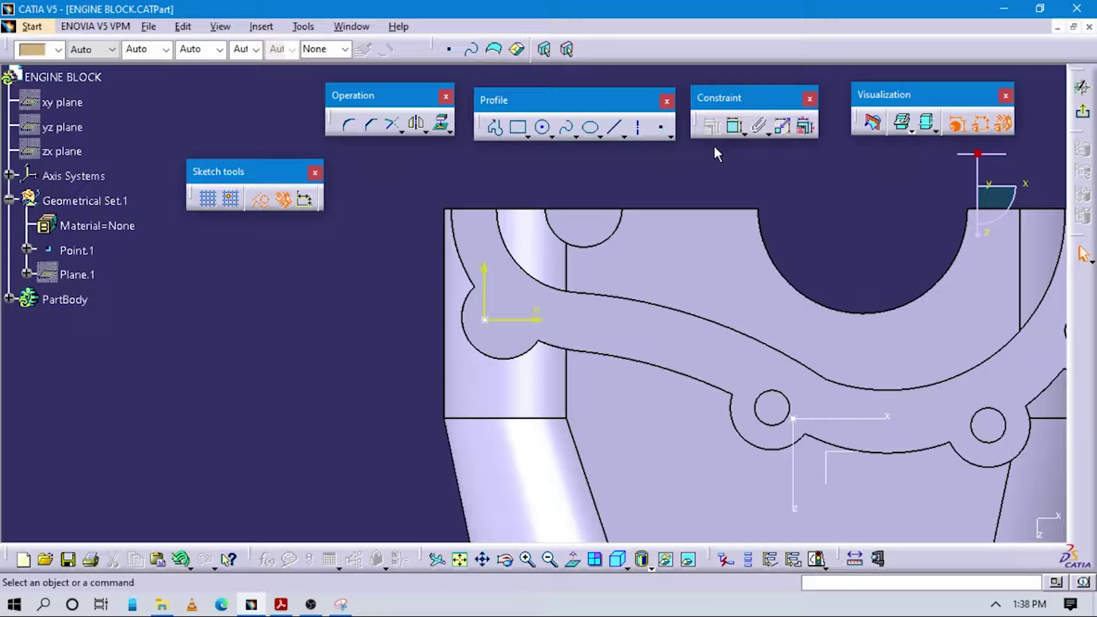
left_click(734, 125)
left_click(524, 355)
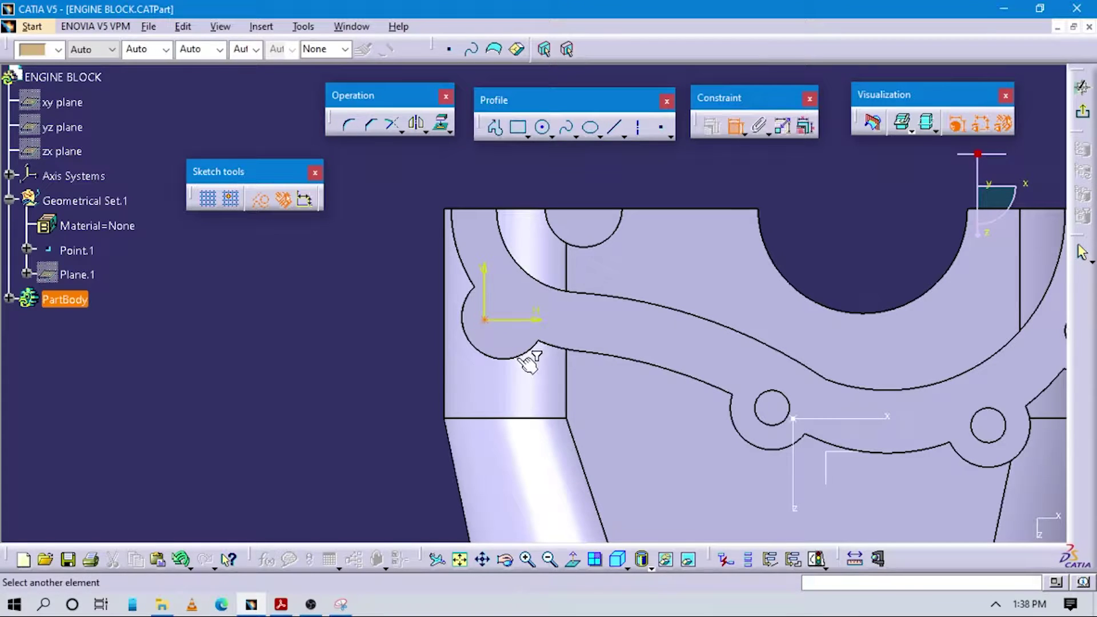
left_click(519, 357)
right_click(321, 327)
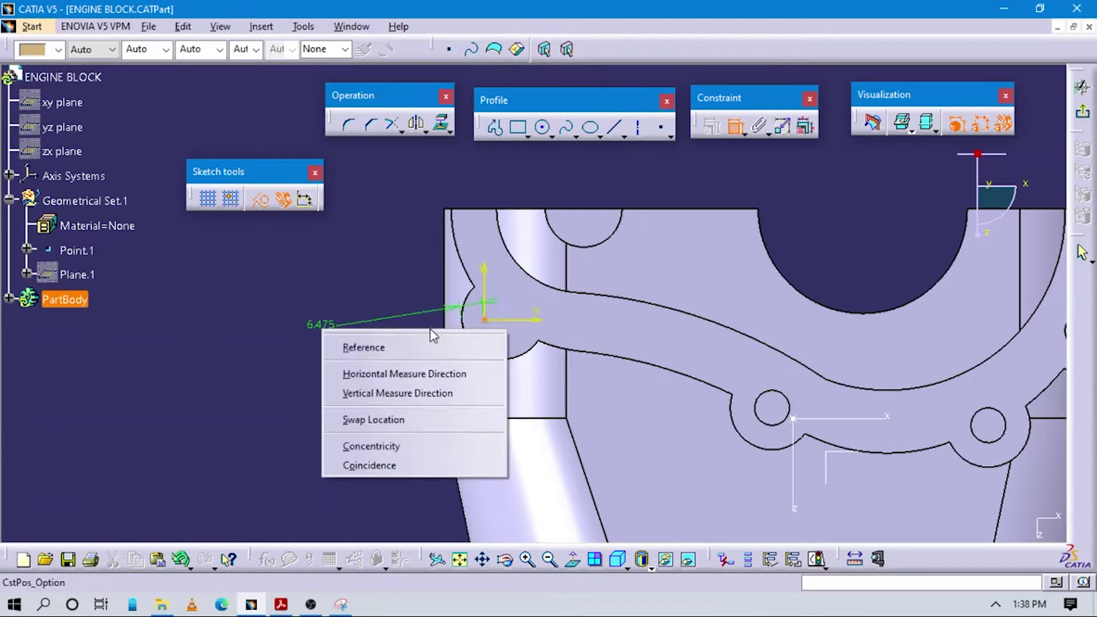
left_click(387, 440)
left_click(1082, 112)
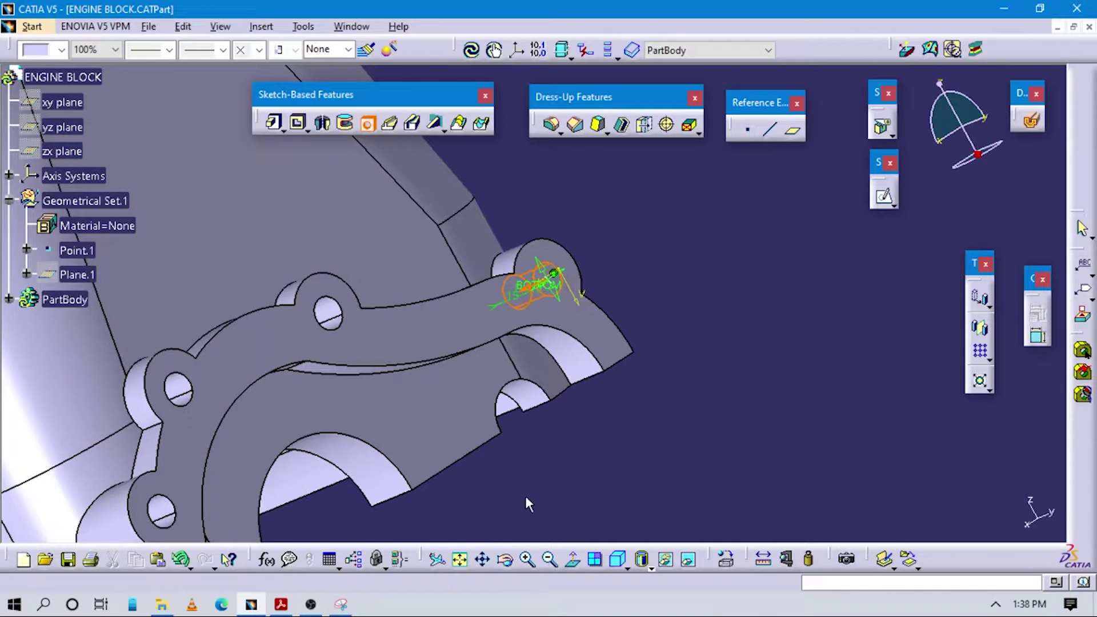
middle_click_drag(659, 406, 323, 488)
- Switch to the PDF drawing and examine Appendix 16 for the coolant channel's profile, section view and modelling note
left_click(281, 604)
scroll(683, 344, "down", 3)
scroll(688, 350, "up", 6)
scroll(693, 360, "up", 3)
scroll(708, 357, "down", 5)
scroll(691, 379, "down", 10)
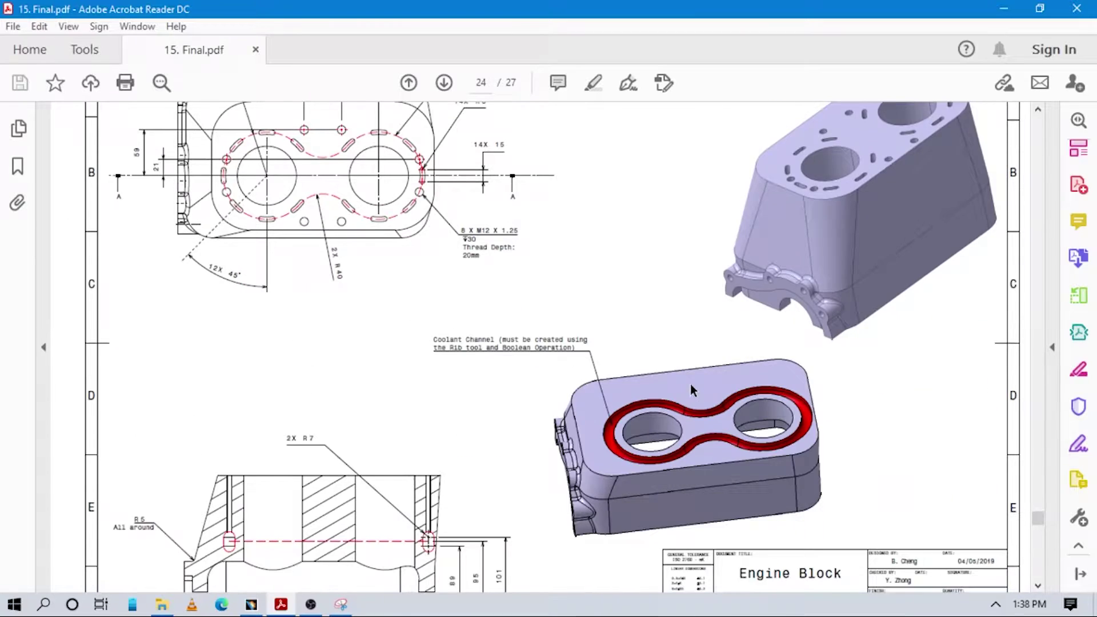
scroll(690, 384, "up", 3)
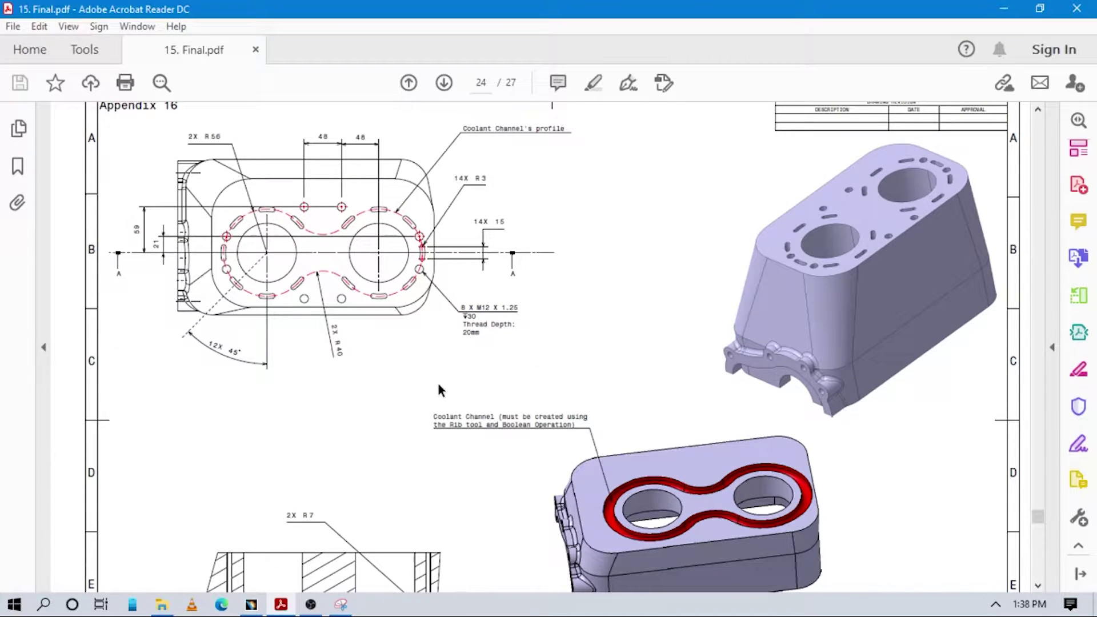
scroll(514, 410, "down", 3)
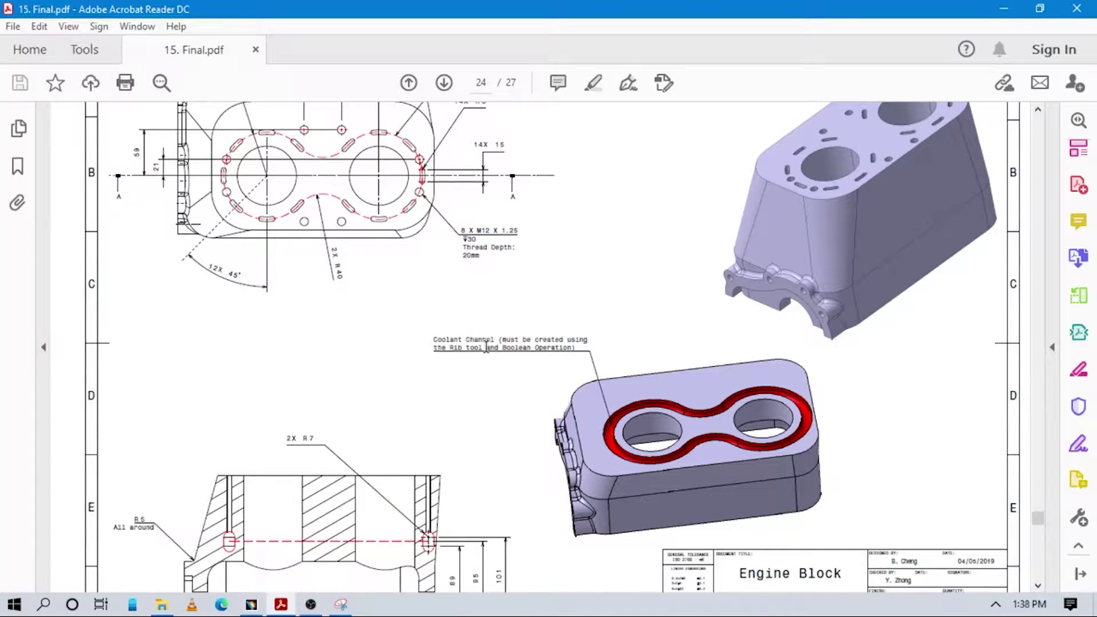
scroll(571, 342, "down", 3)
scroll(592, 342, "up", 3)
scroll(404, 453, "down", 3)
scroll(404, 453, "up", 3)
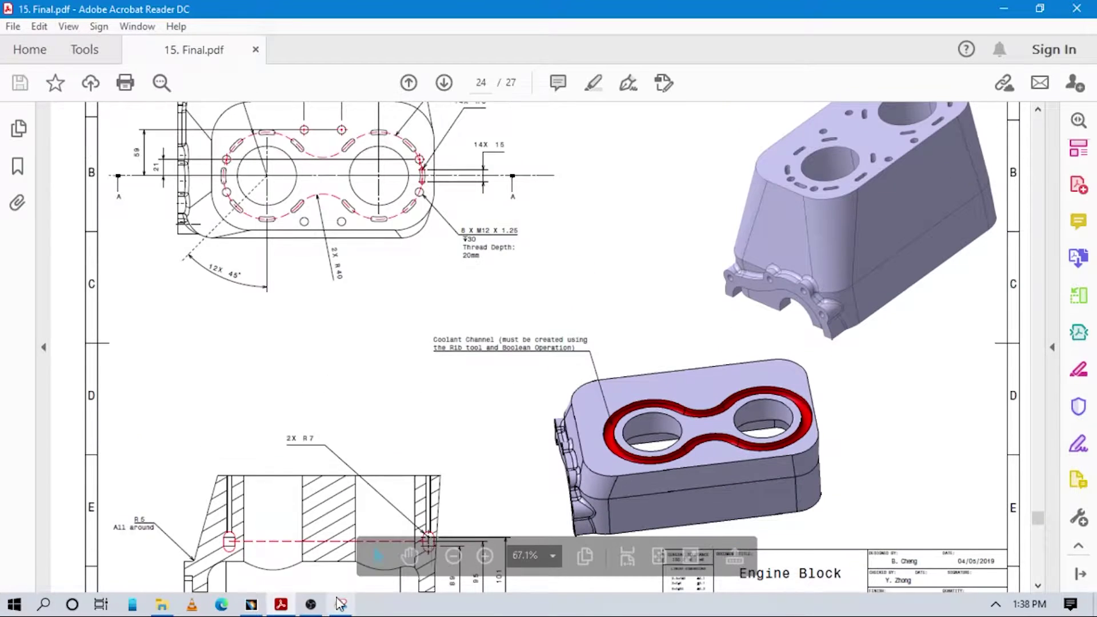
- Switch back to CATIA and insert a new body into the engine block part for the coolant channel
left_click(251, 605)
middle_click_drag(558, 353, 571, 502, "ctrl")
left_click(599, 521)
left_click(618, 559)
middle_click_drag(503, 410, 556, 501)
middle_click_drag(556, 500, 555, 480, "ctrl")
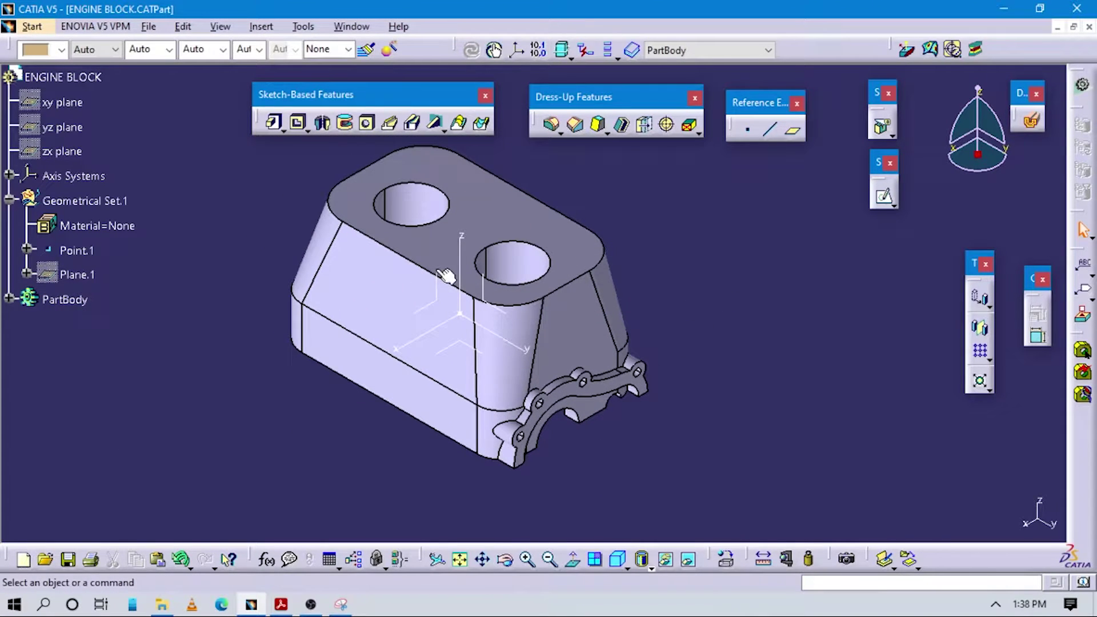
left_click(261, 26)
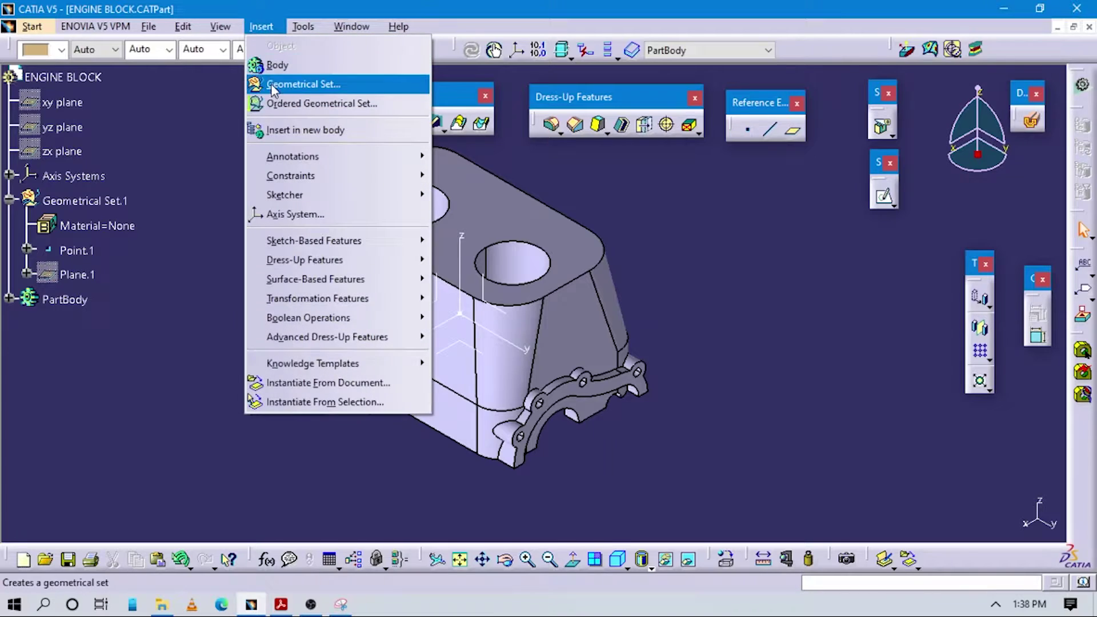
left_click(274, 66)
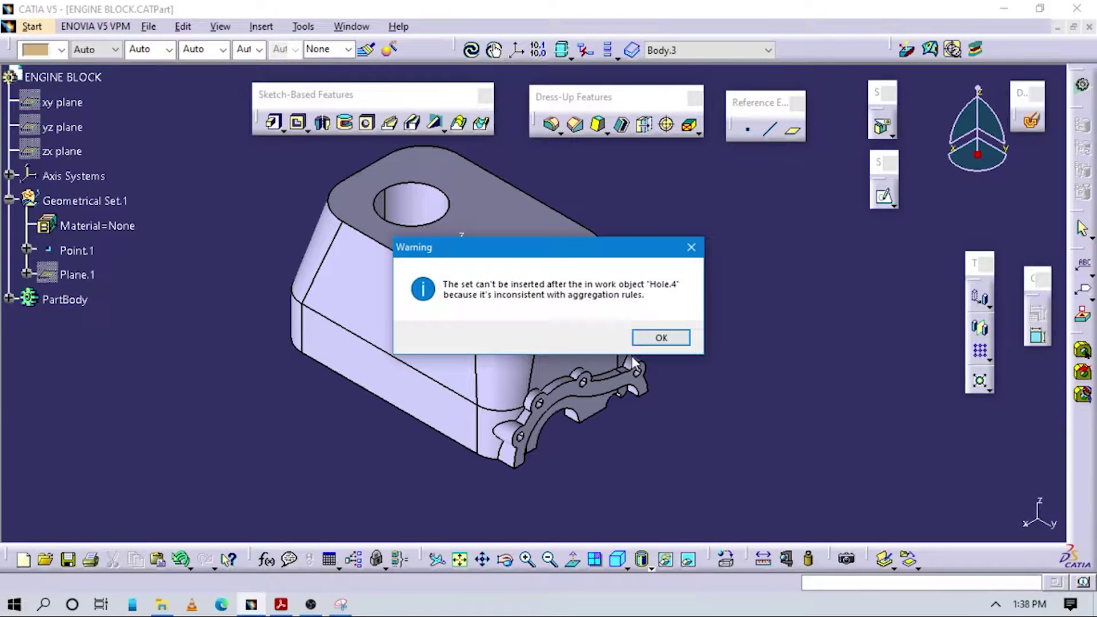
left_click(659, 337)
- Define the new body as the in-work object and rename it COOLENT CHANNEL
right_click(60, 325)
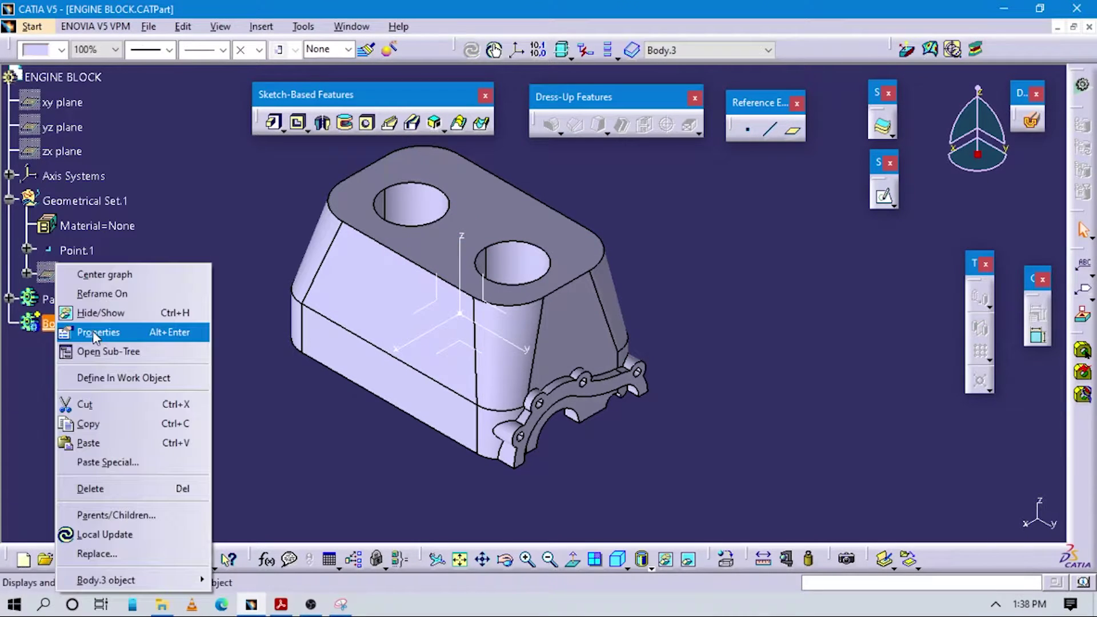
key("Escape")
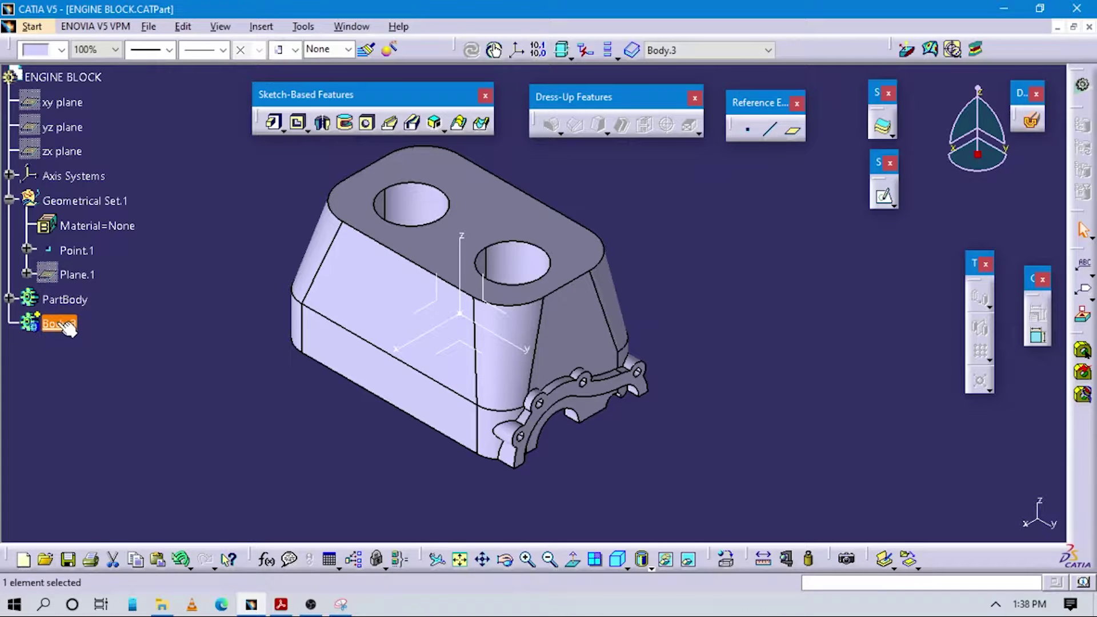
right_click(68, 327)
left_click(119, 377)
right_click(65, 324)
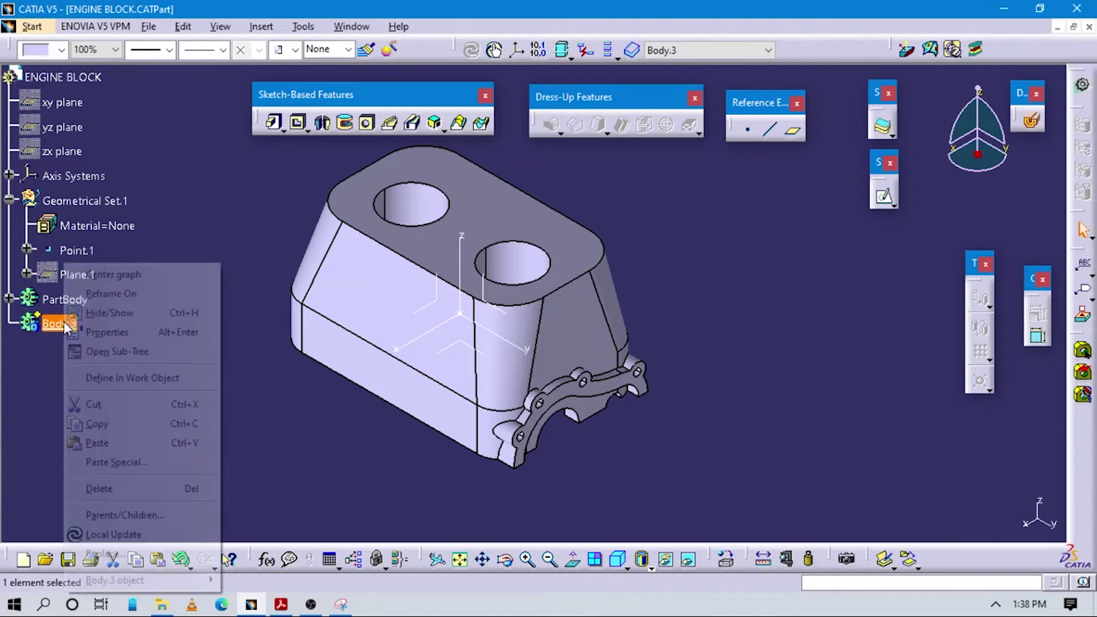
left_click(108, 332)
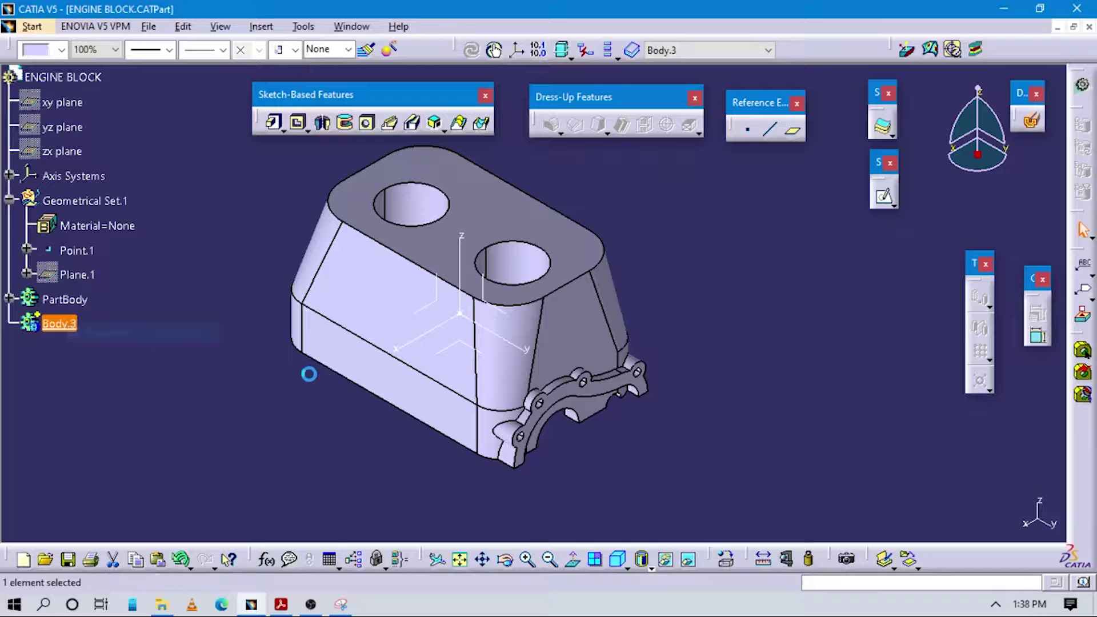
left_click(581, 206)
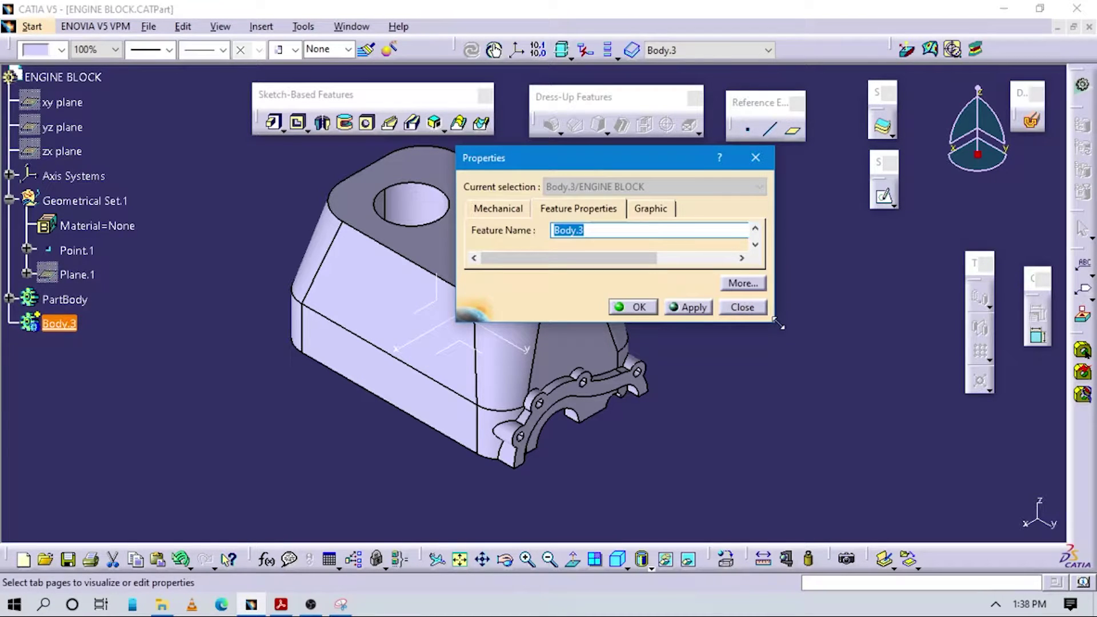
left_click_drag(775, 325, 901, 538)
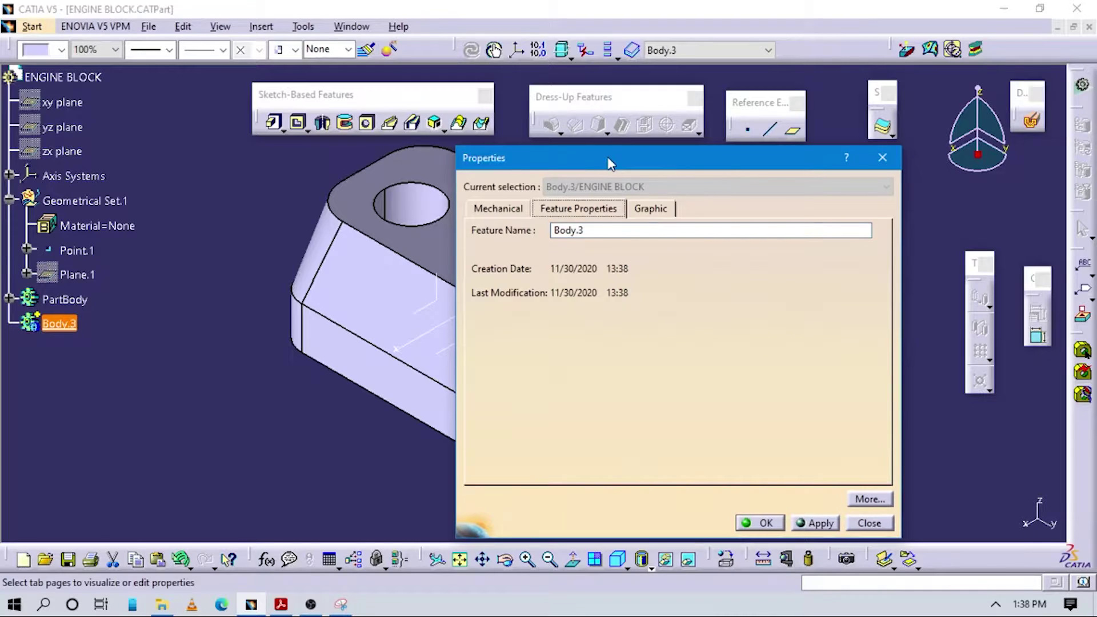
left_click_drag(607, 161, 467, 126)
left_click_drag(472, 191, 164, 185)
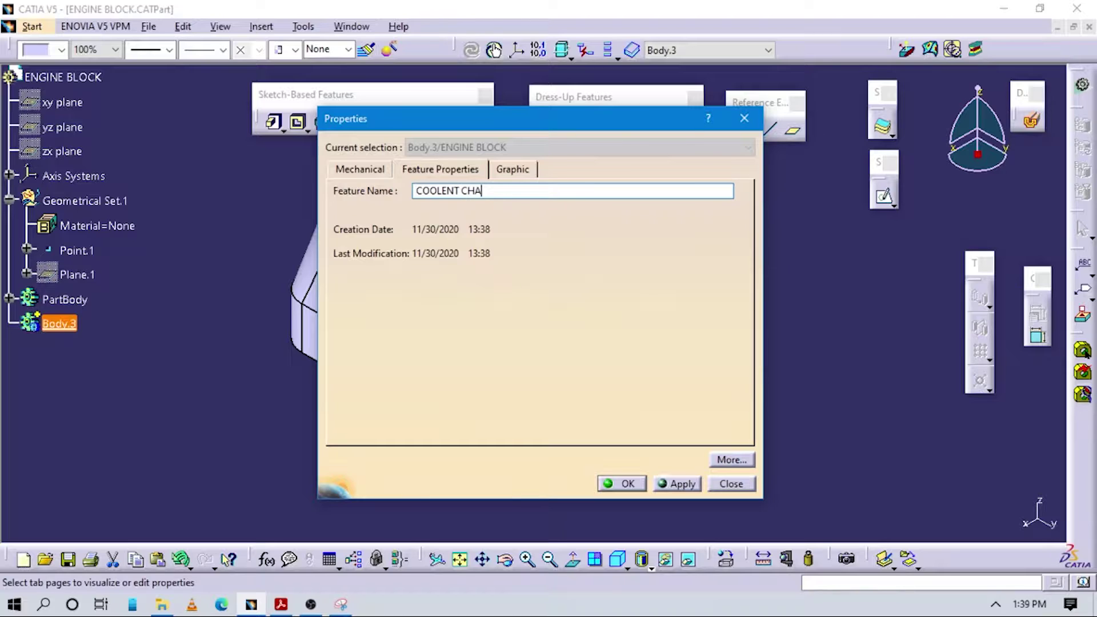
key("Return")
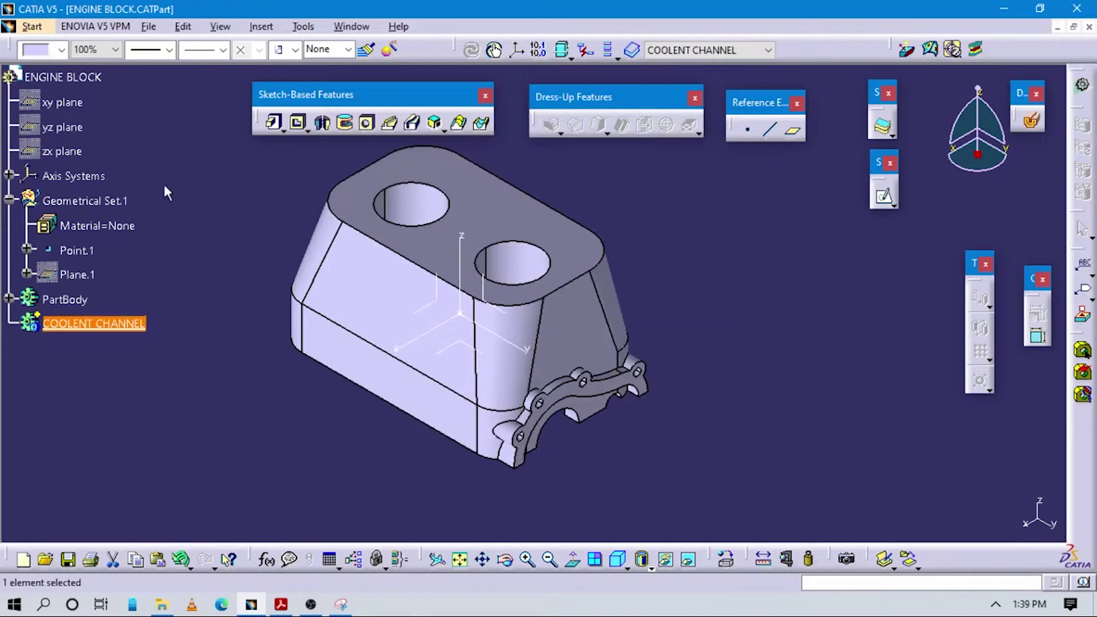
- Switch to the PDF drawing and examine section view A-A for the coolant channel's height above the block's base
middle_click_drag(496, 421, 519, 414)
middle_click_drag(550, 326, 413, 468)
middle_click_drag(441, 392, 368, 545)
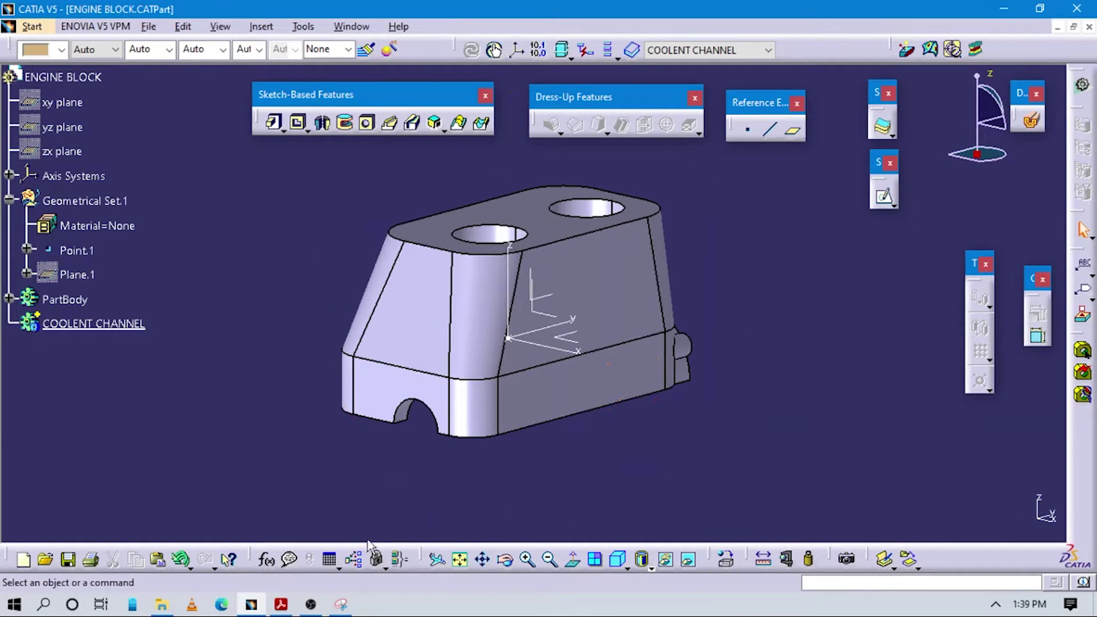
left_click(282, 604)
scroll(531, 310, "down", 5)
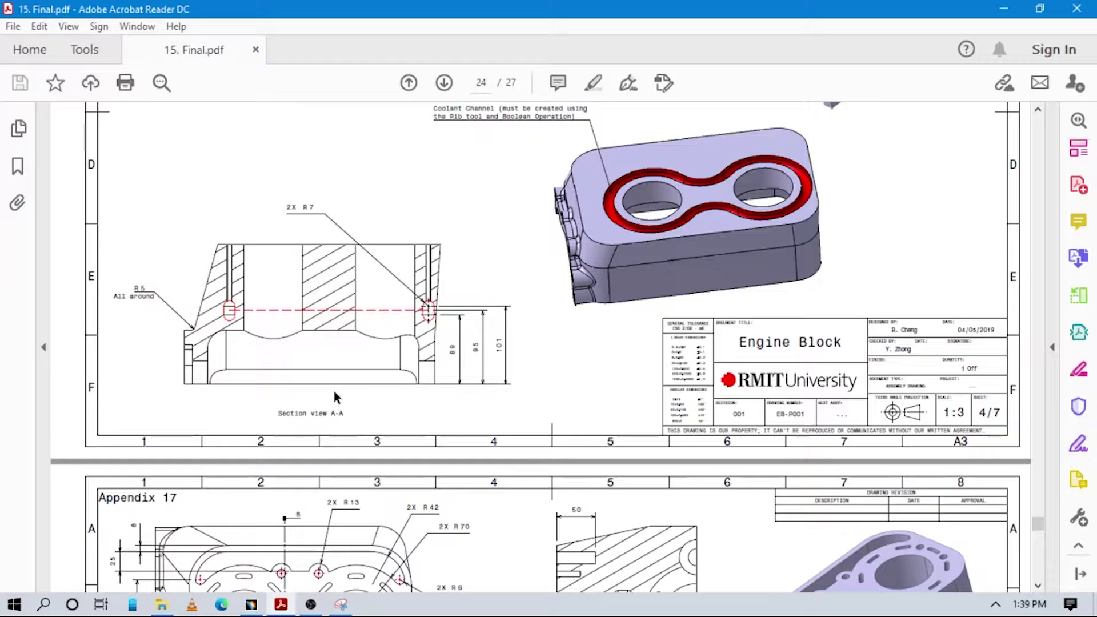
key("alt+Tab")
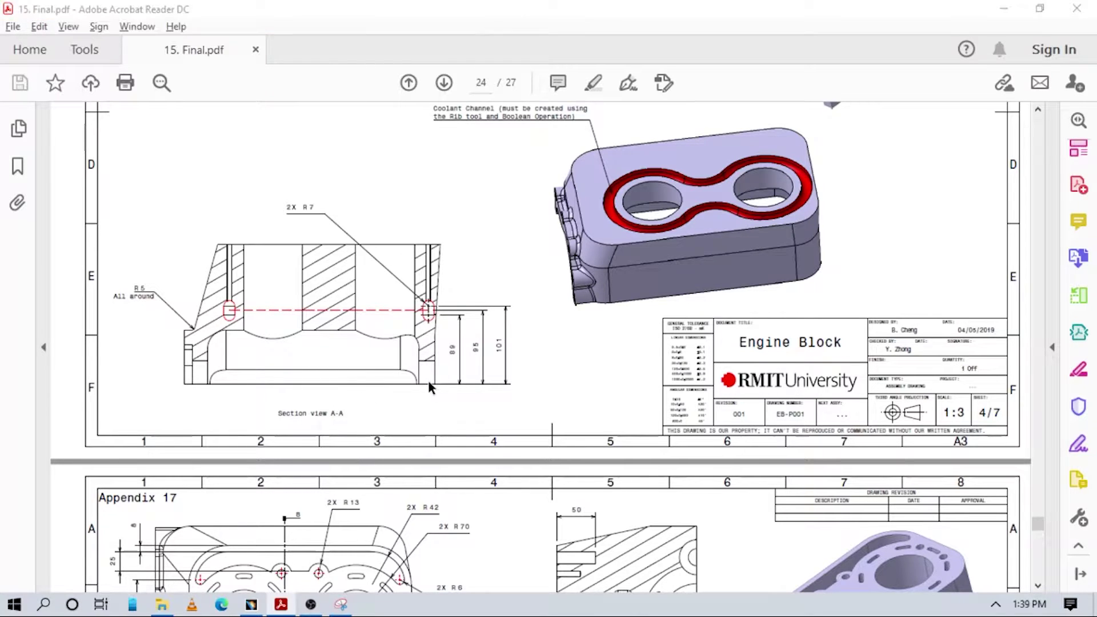
- Create a reference plane offset 95 mm from the block's bottom face, reversed to lie inside the block, checking the offset in the PDF drawing
middle_click_drag(590, 330, 747, 278)
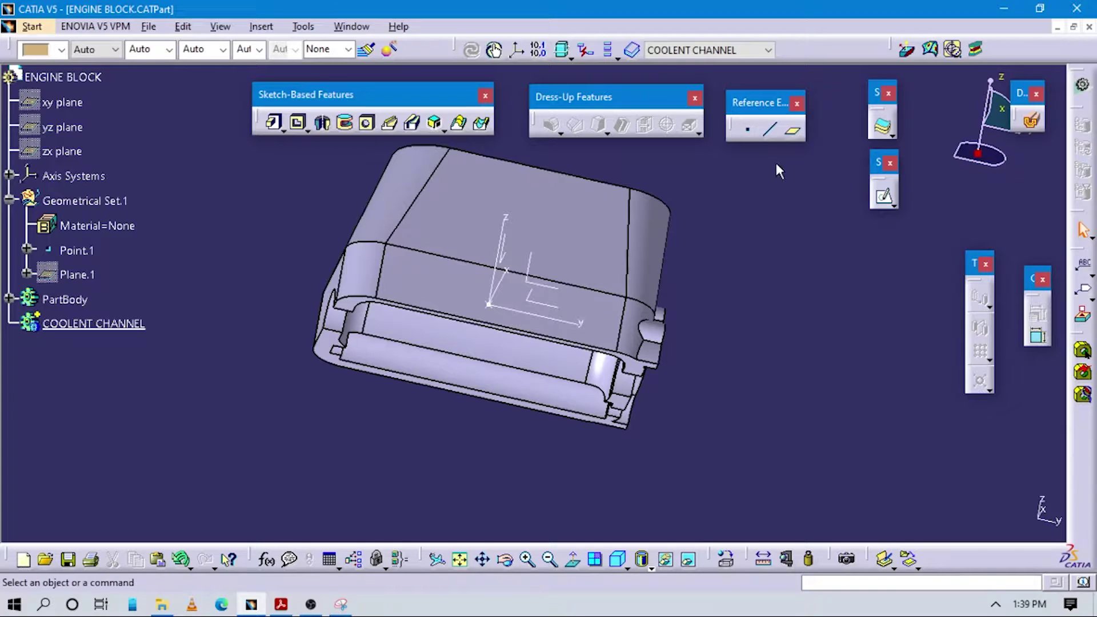
left_click(791, 129)
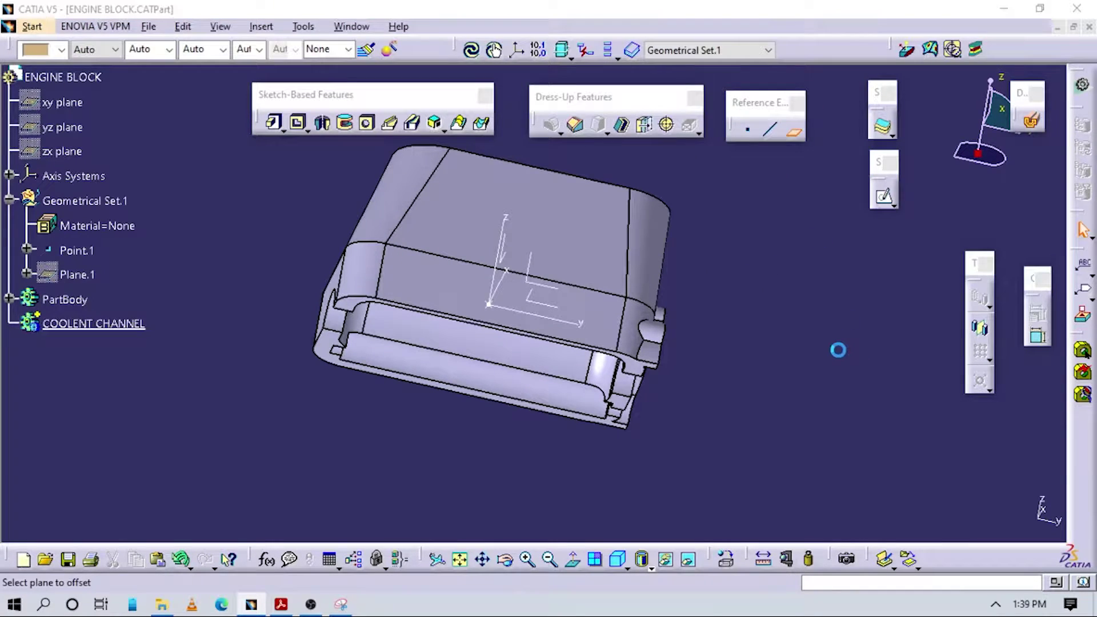
left_click(771, 222)
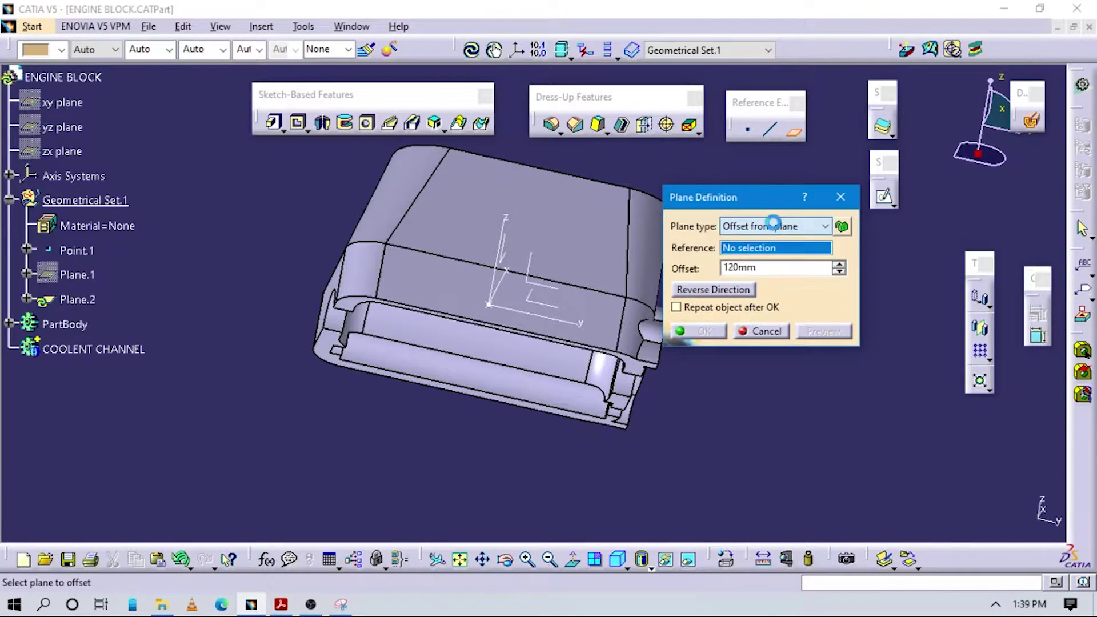
middle_click_drag(491, 422, 377, 311)
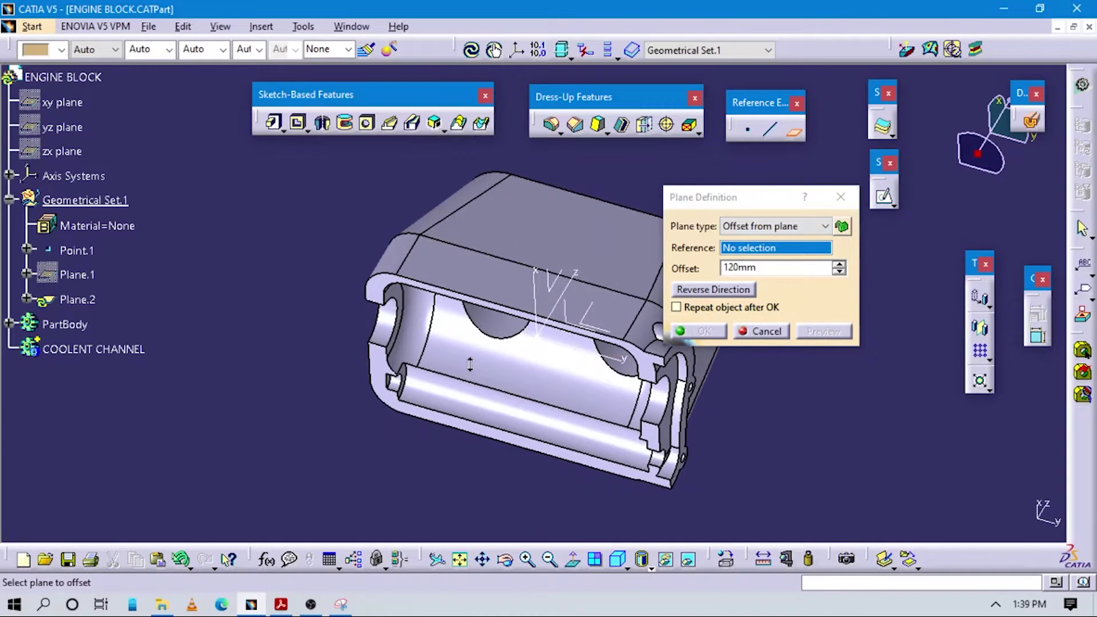
left_click(370, 304)
middle_click_drag(603, 302, 645, 349)
left_click(708, 290)
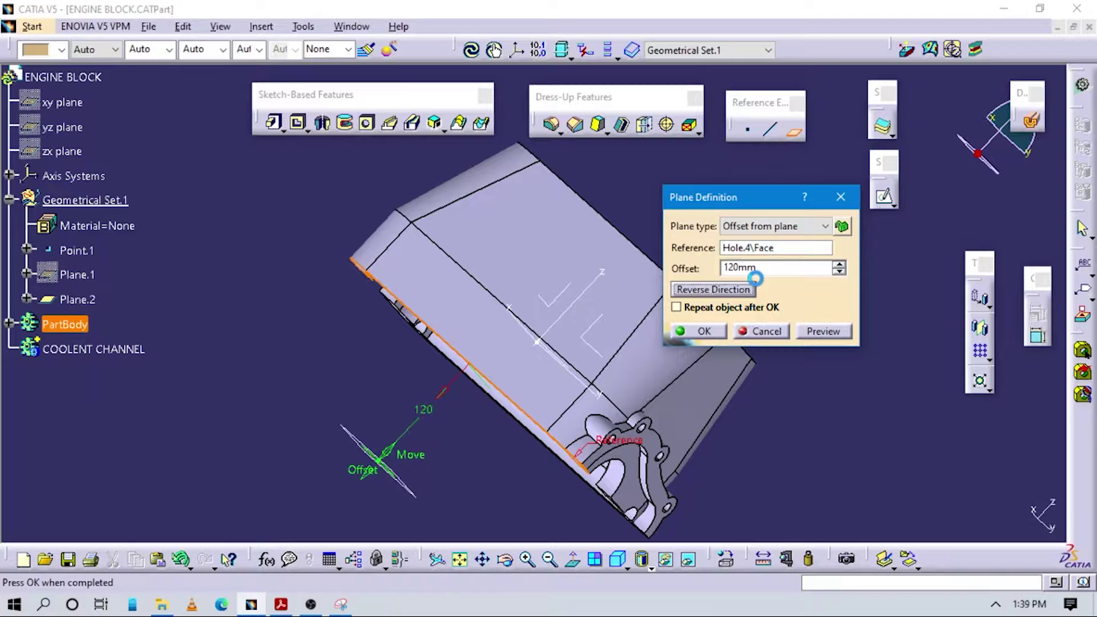
key("alt+Tab")
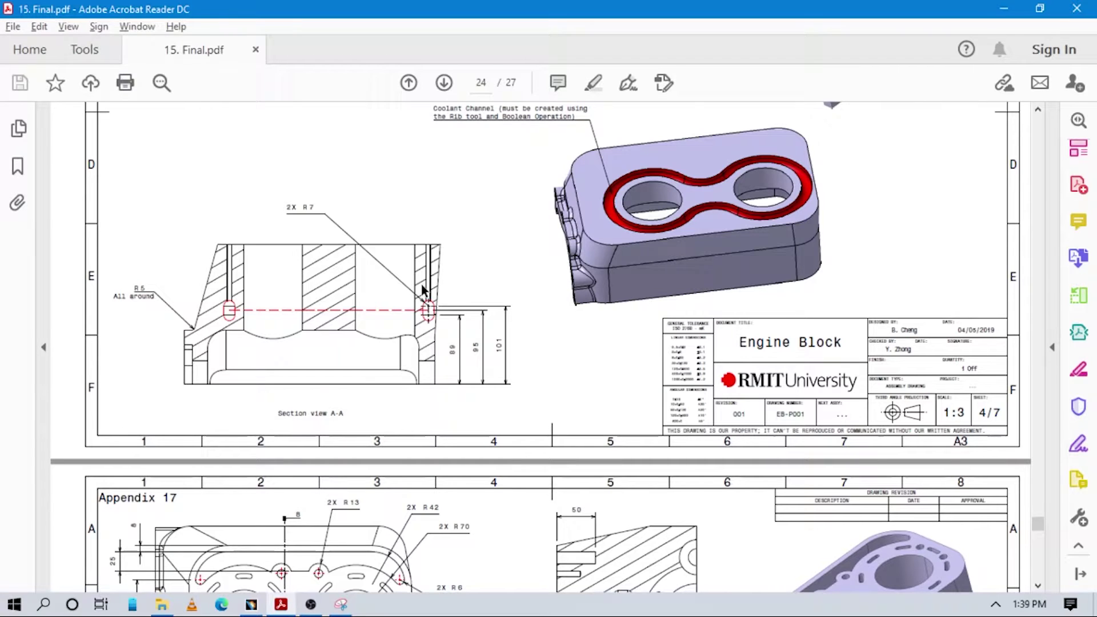
key("alt+Tab")
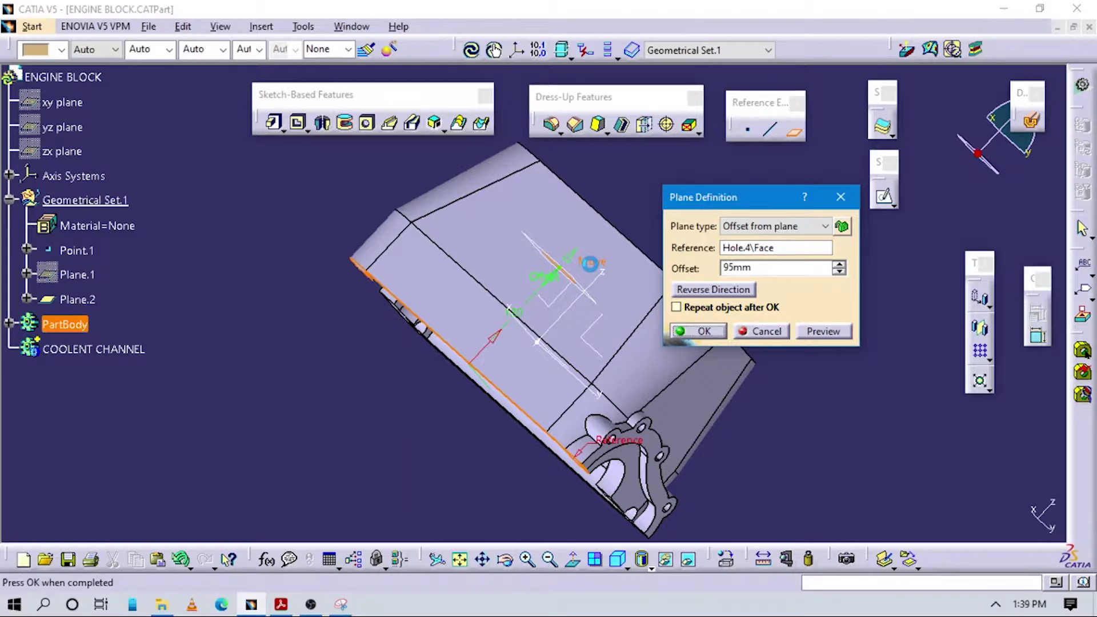
key("Escape")
- Create a positioned sketch on the new offset plane, with its origin projected from Point.1 and orientation parallel to the Y axis line
middle_click_drag(602, 407, 594, 327)
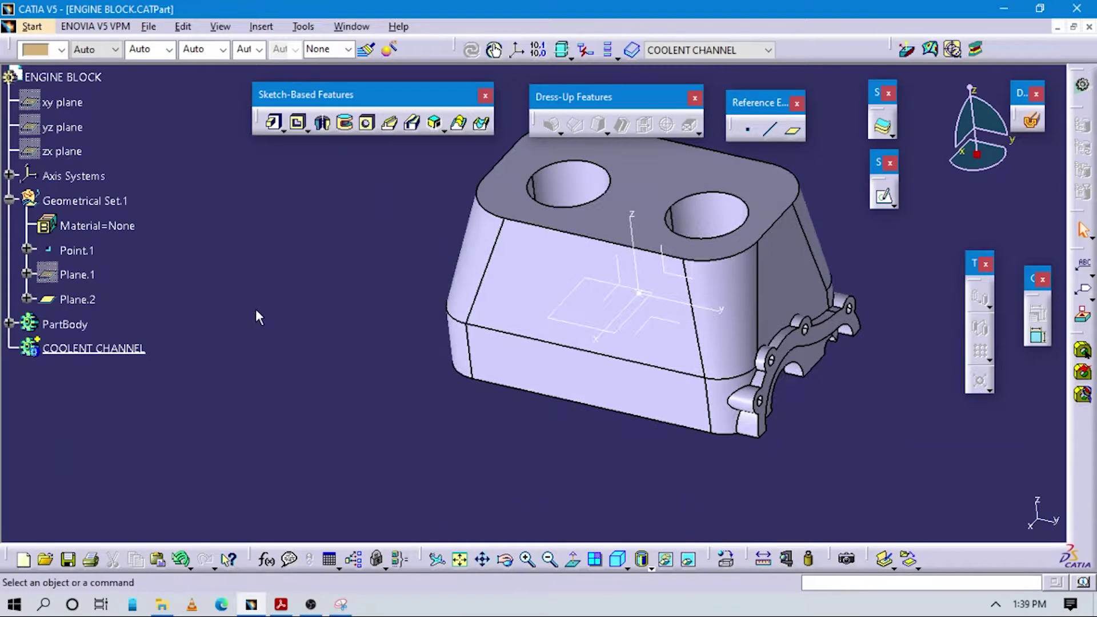
left_click(893, 205)
left_click(935, 218)
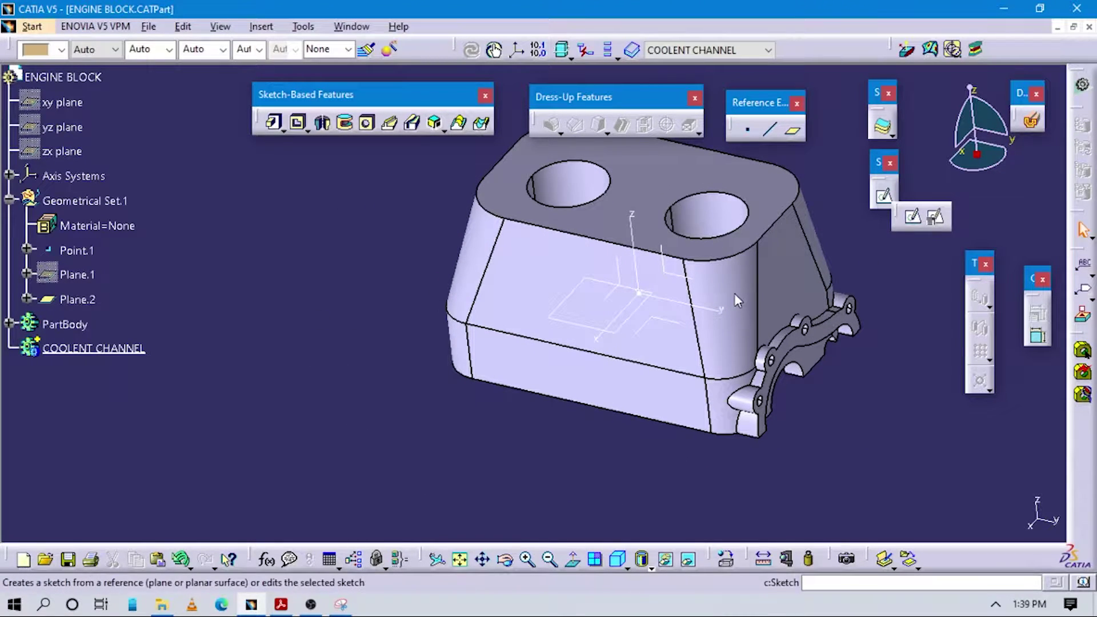
left_click(577, 316)
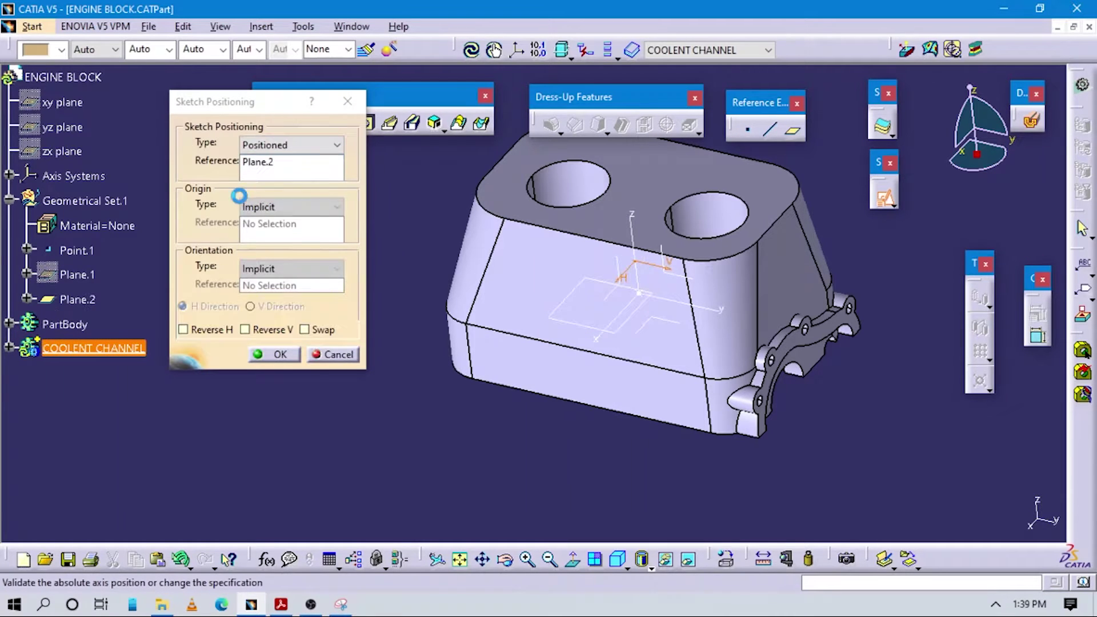
left_click(283, 207)
left_click(277, 247)
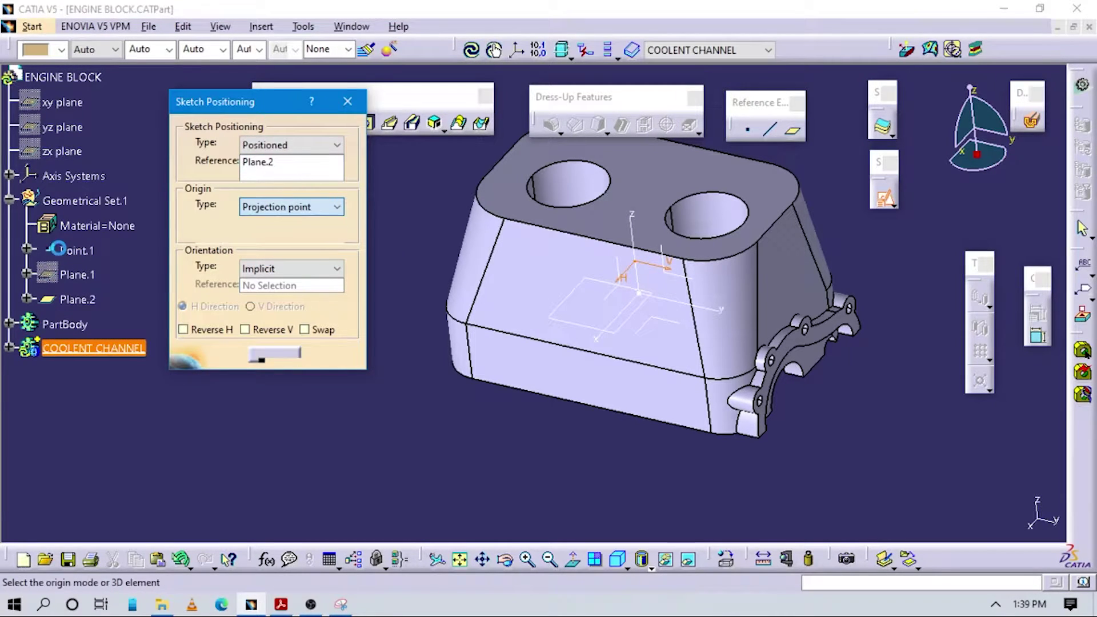
left_click(267, 268)
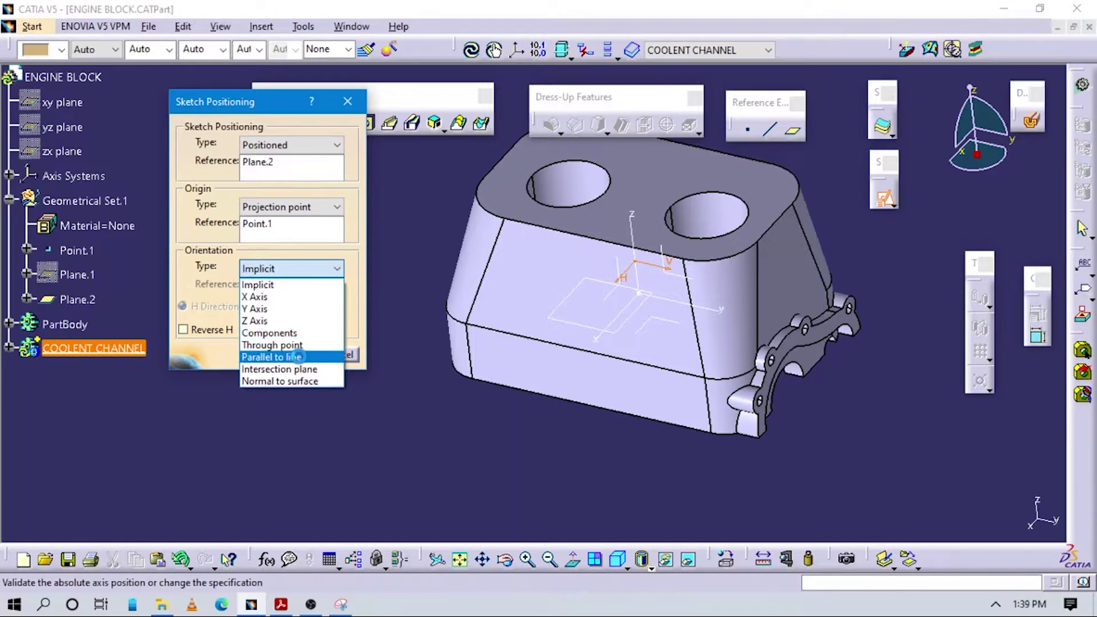
left_click(268, 357)
left_click(675, 299)
left_click(276, 354)
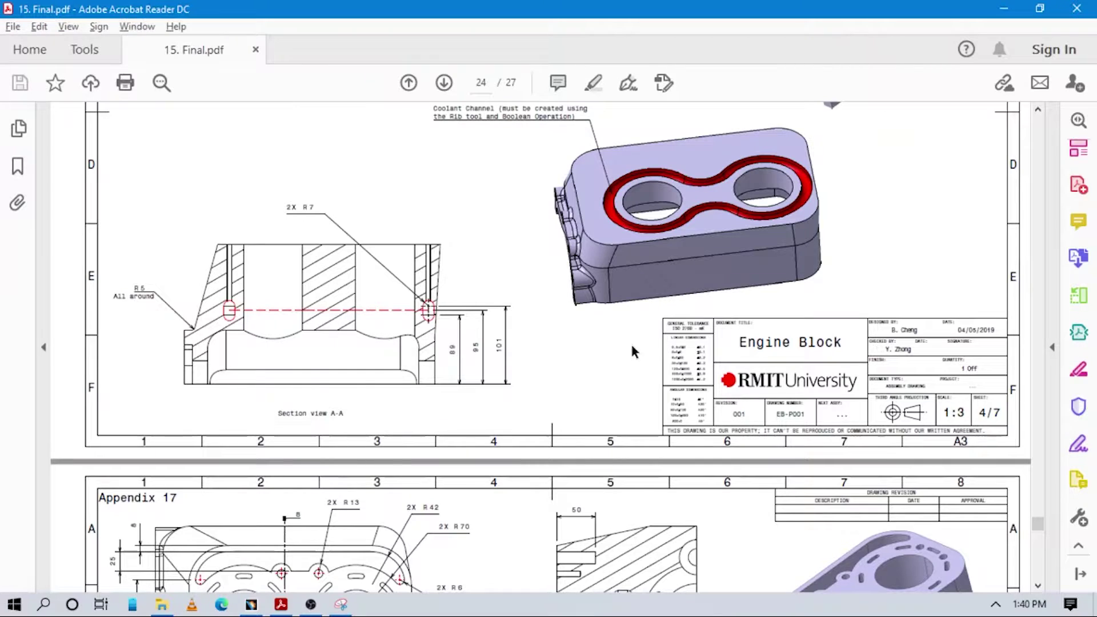
- Check the coolant channel profile in the PDF drawing, then sketch circles of about 49 and 47 mm radius around the right and left bores in CATIA
scroll(460, 364, "up", 3)
scroll(460, 364, "down", 5)
key("alt+Tab")
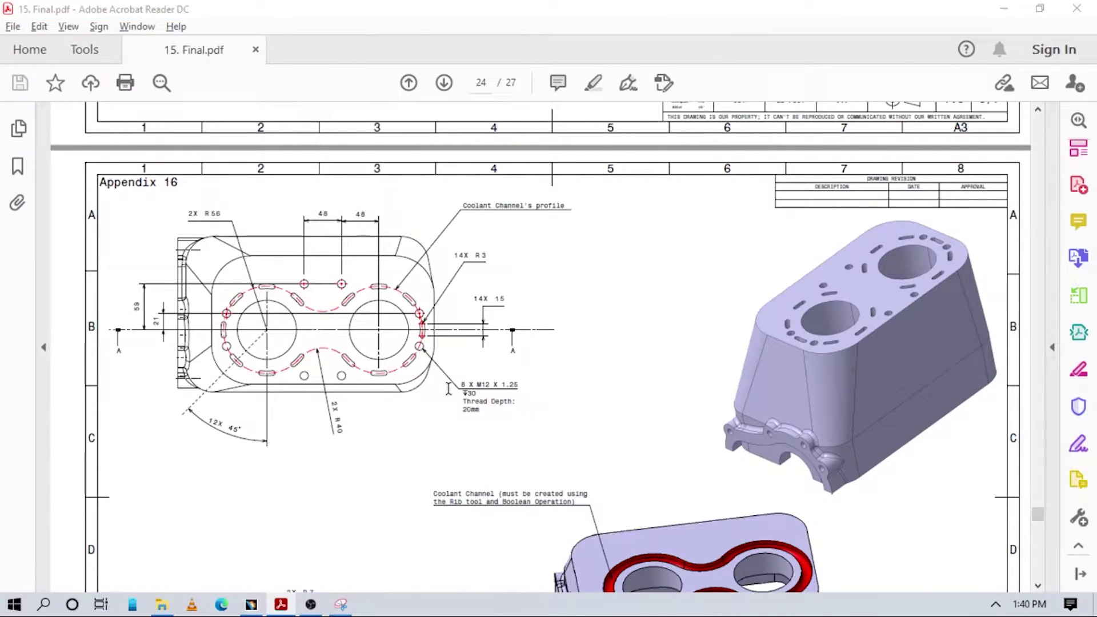
middle_click_drag(707, 388, 765, 335)
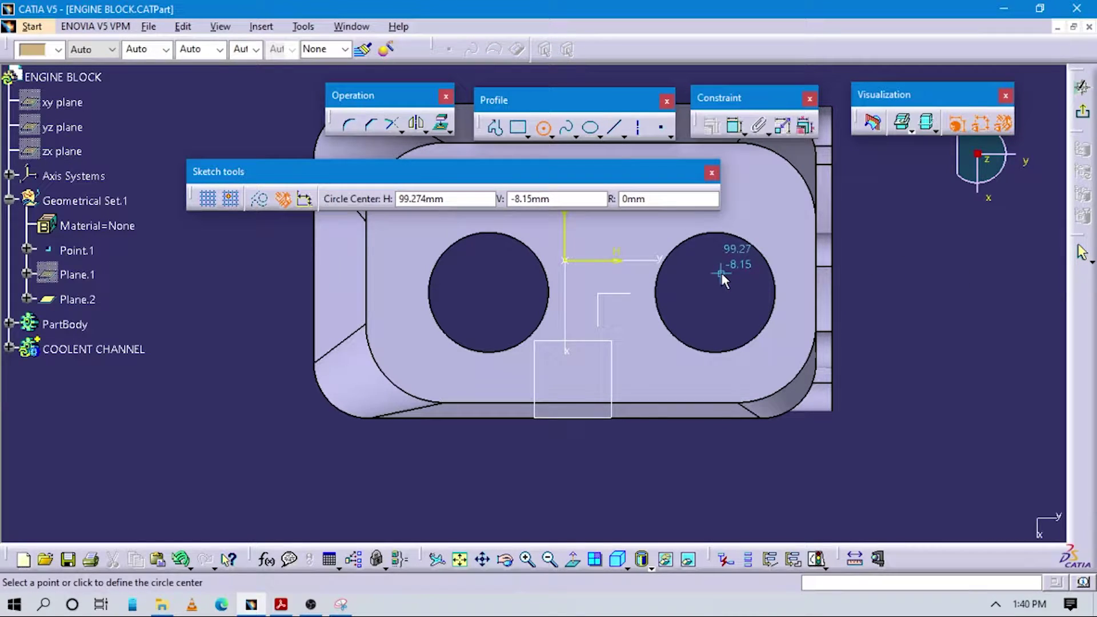
left_click(721, 295)
left_click(750, 222)
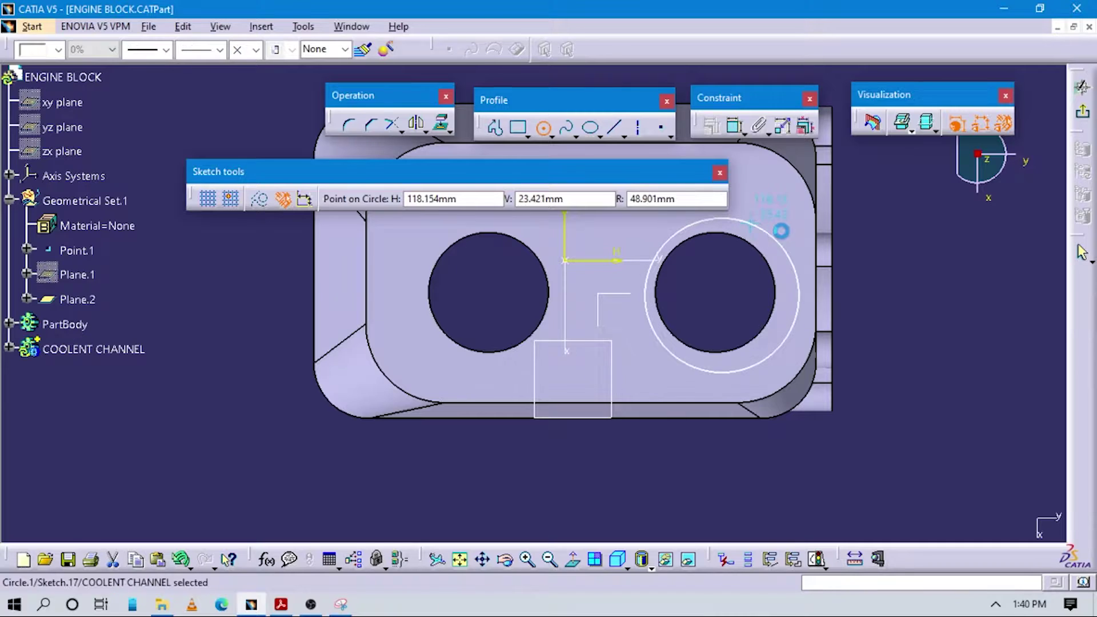
left_click(543, 127)
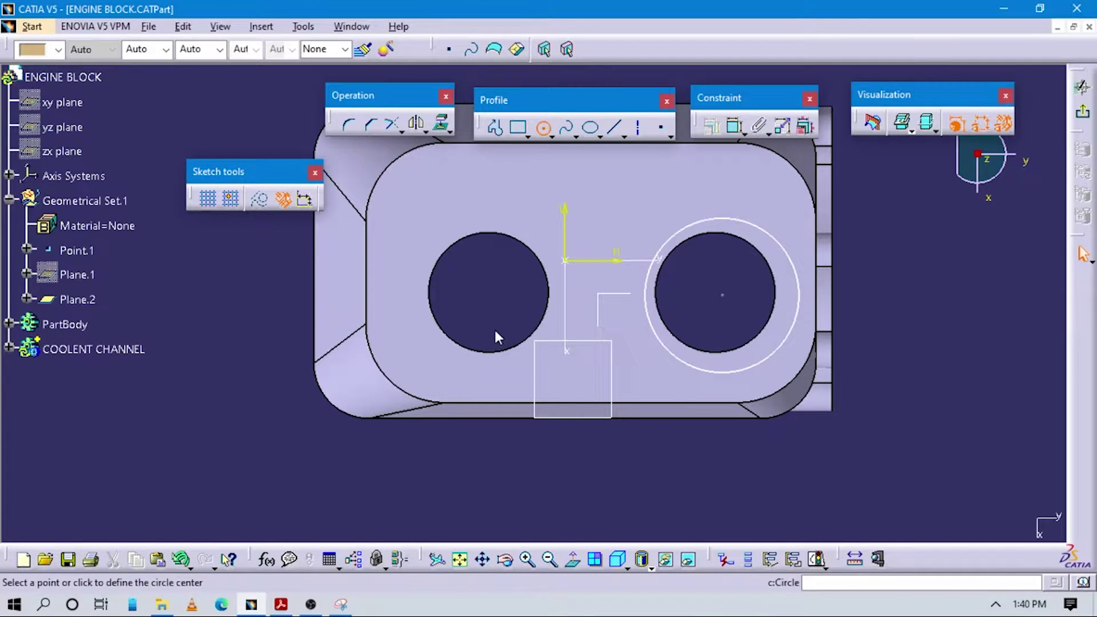
left_click(491, 291)
left_click(523, 229)
- Check the profile radii in the PDF drawing, then dimension the right bore's circle in CATIA as a radius of 56 mm
key("alt+Tab")
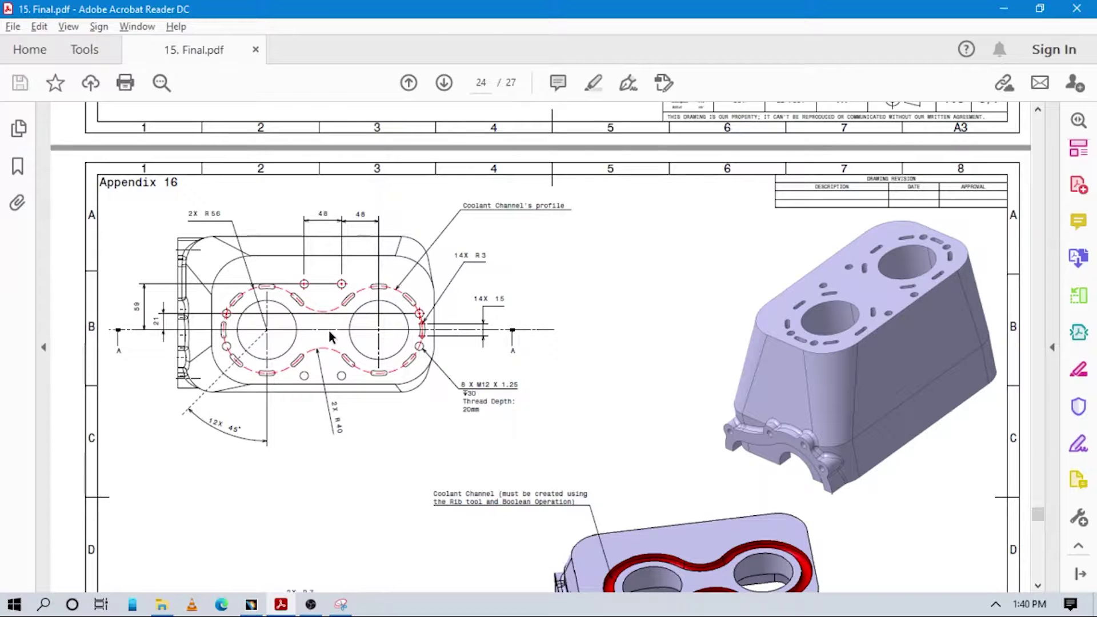
key("alt+Tab")
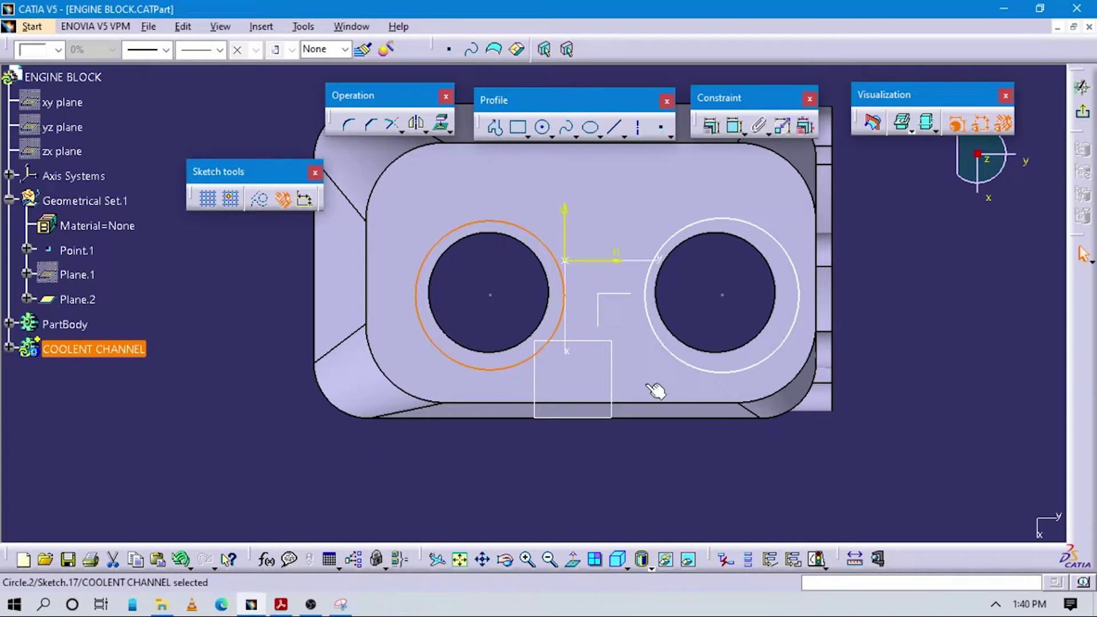
left_click(945, 227)
left_click(748, 221)
left_click(862, 206)
left_click(873, 204)
double_click(873, 204)
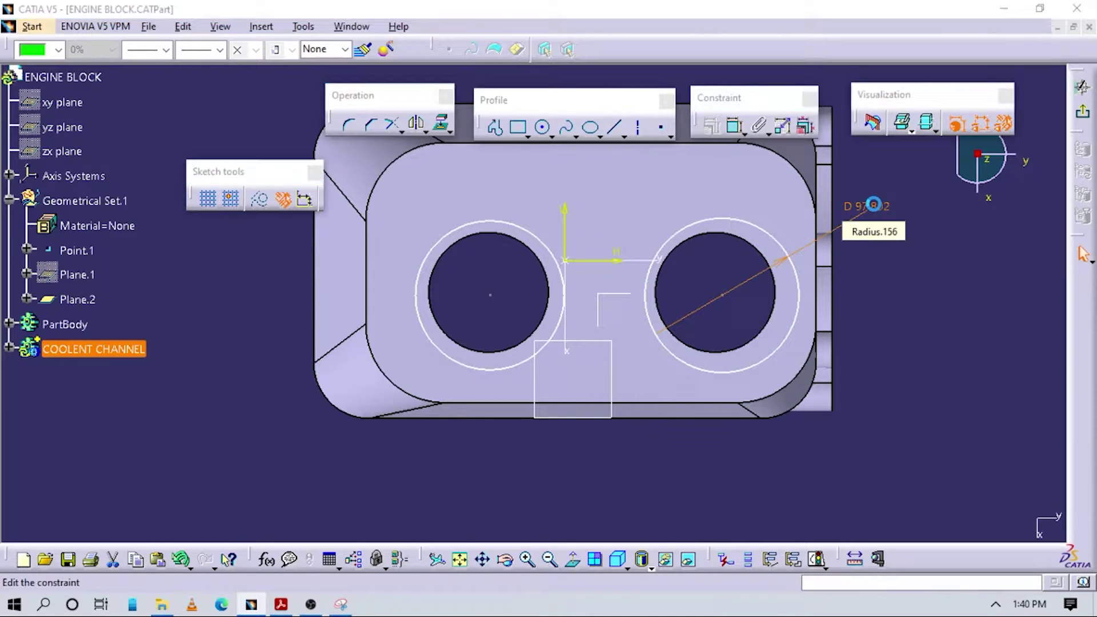
left_click(808, 284)
left_click(754, 297)
type("5")
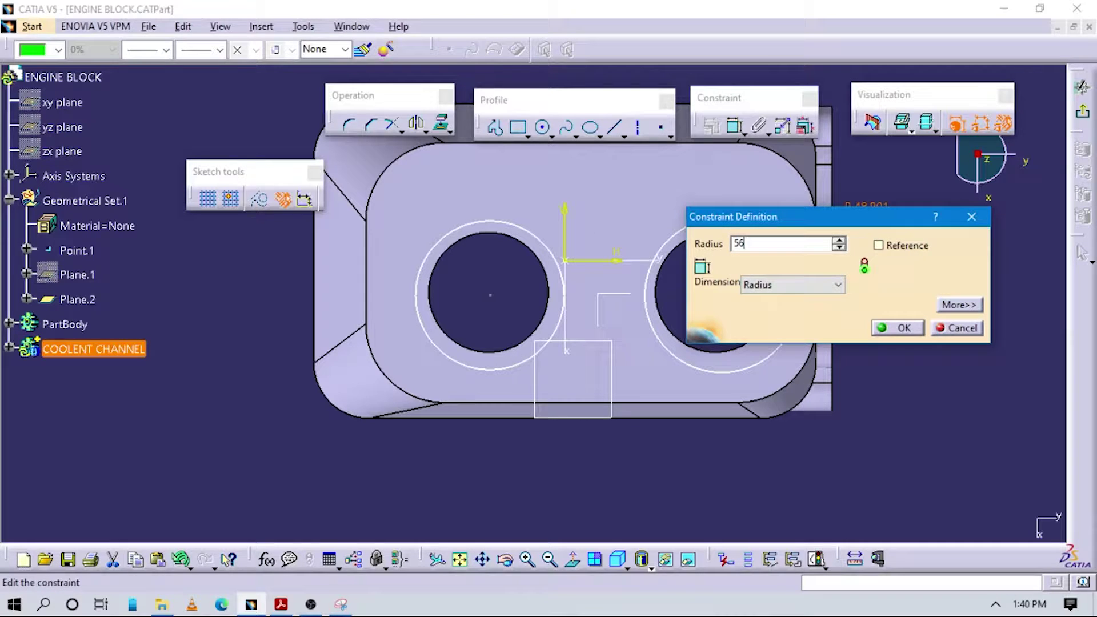
type("6")
key("Return")
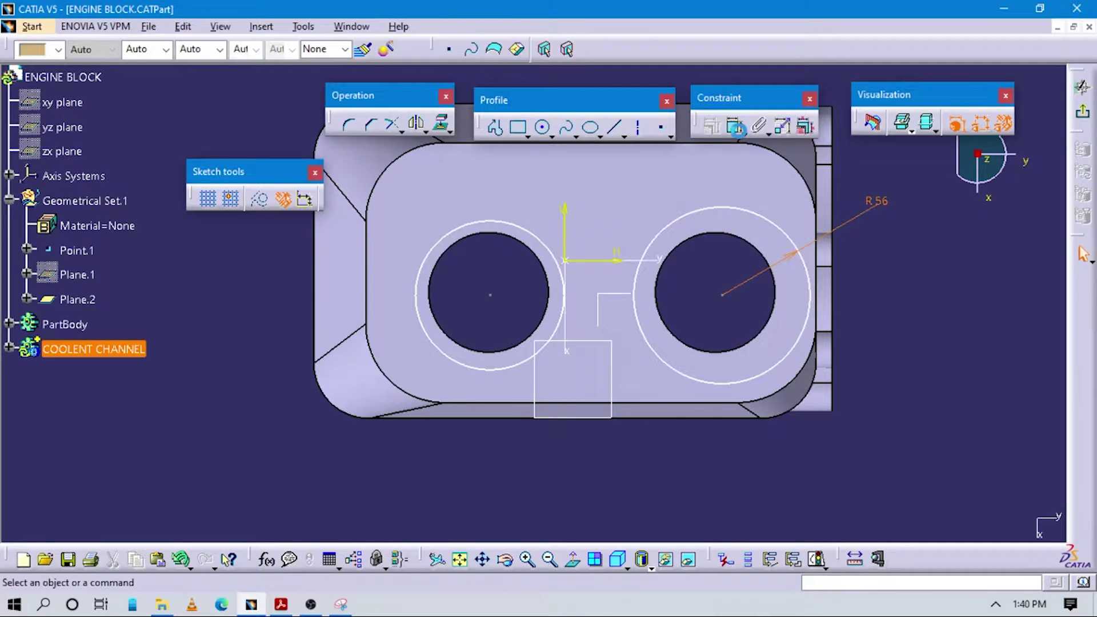
- Dimension the circle around the left bore and set its radius to 56 mm
left_click(736, 130)
left_click(482, 226)
left_click(259, 273)
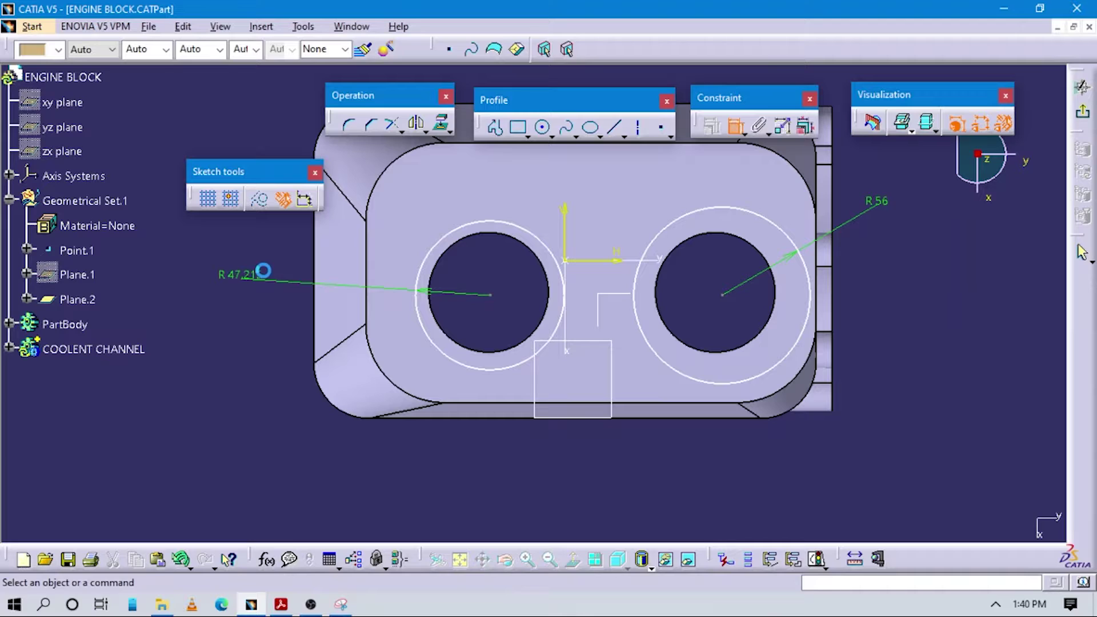
double_click(263, 271)
type("56")
key("Return")
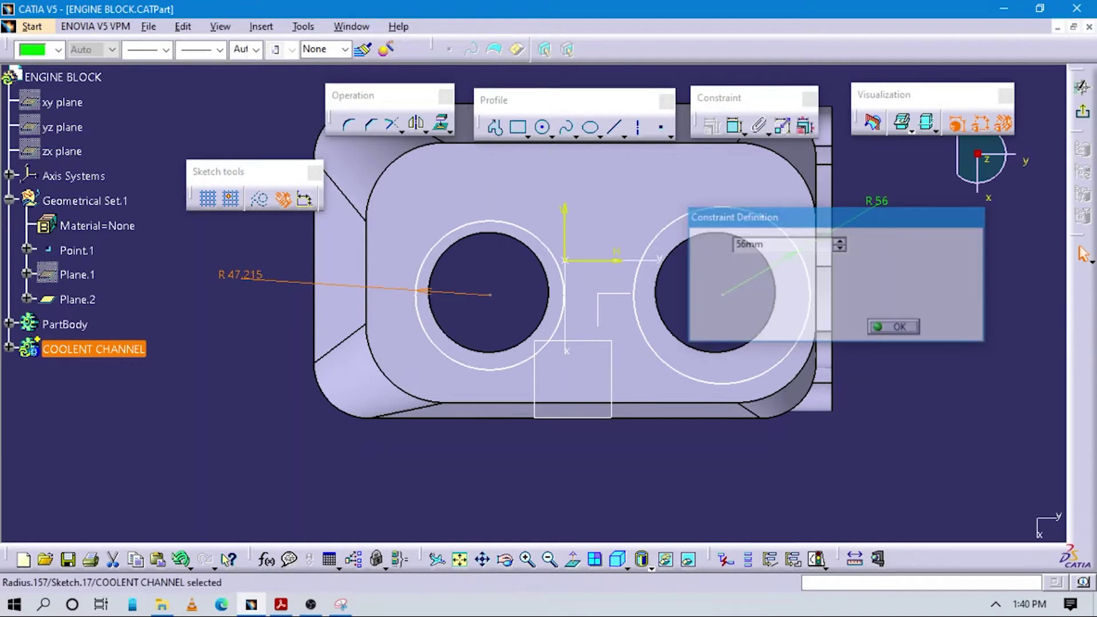
left_click(1012, 350)
- Make the left circle concentric with its bore and delete the distance constraint between the two circle centers
left_click(733, 126)
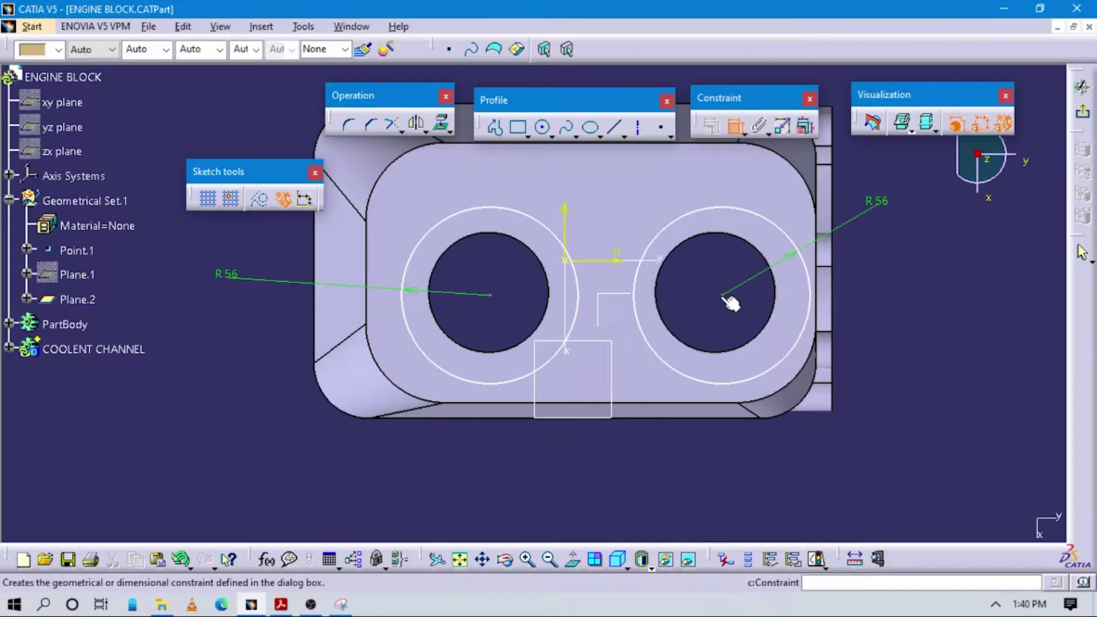
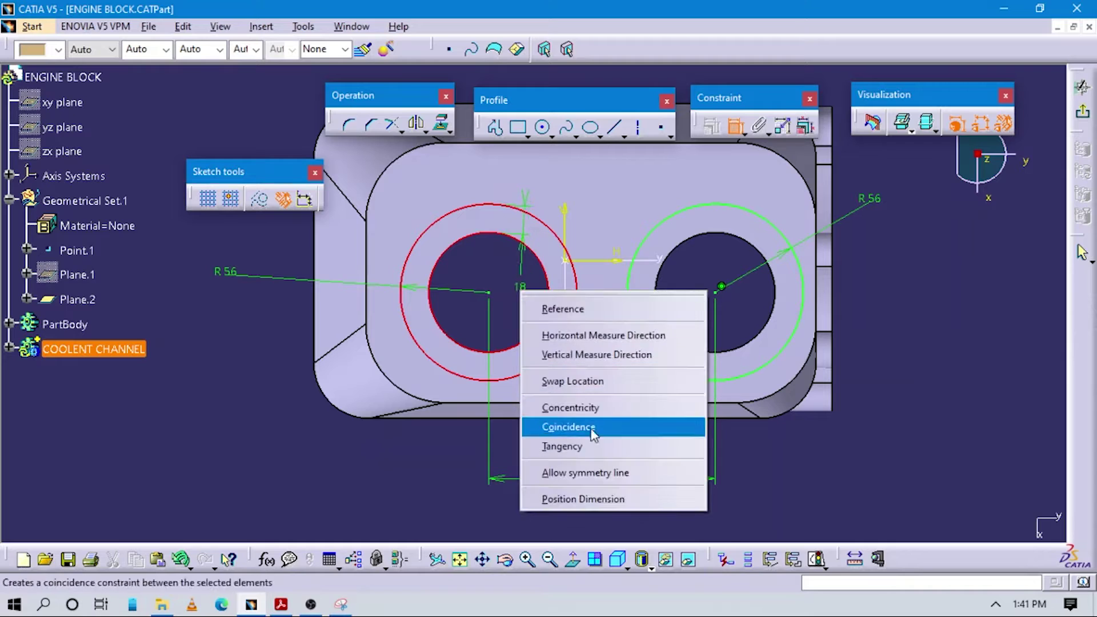
left_click(567, 404)
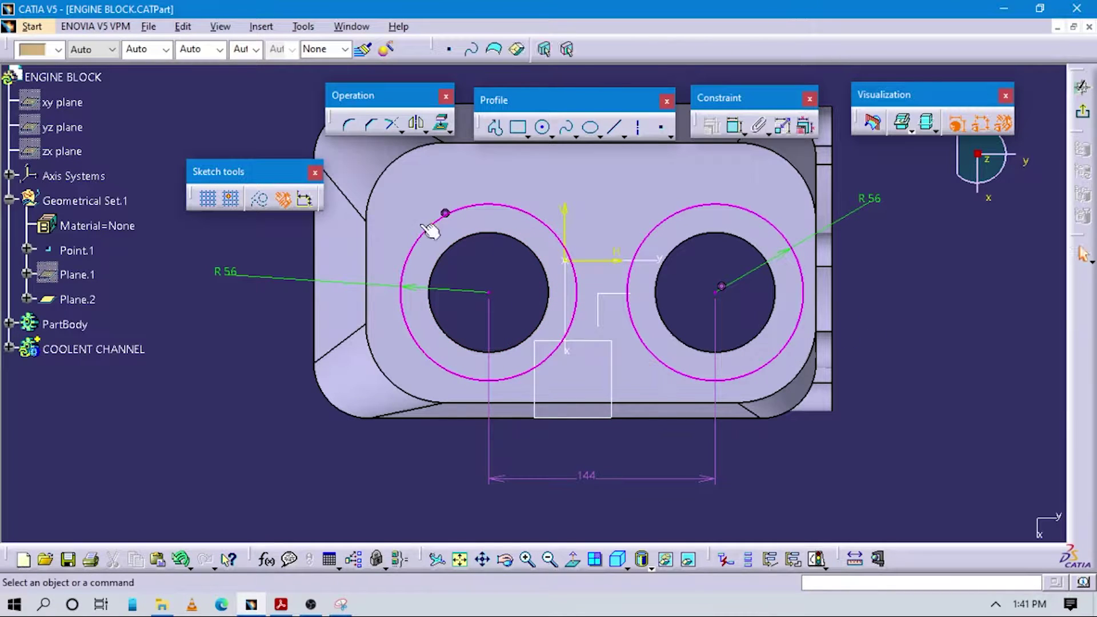
left_click(594, 477)
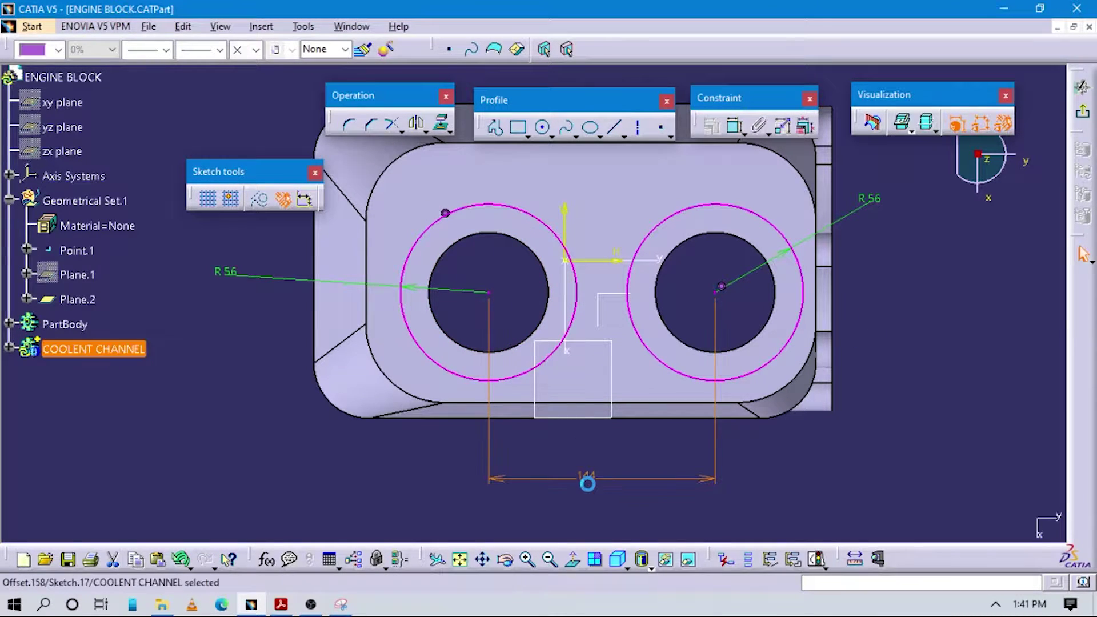
key("Delete")
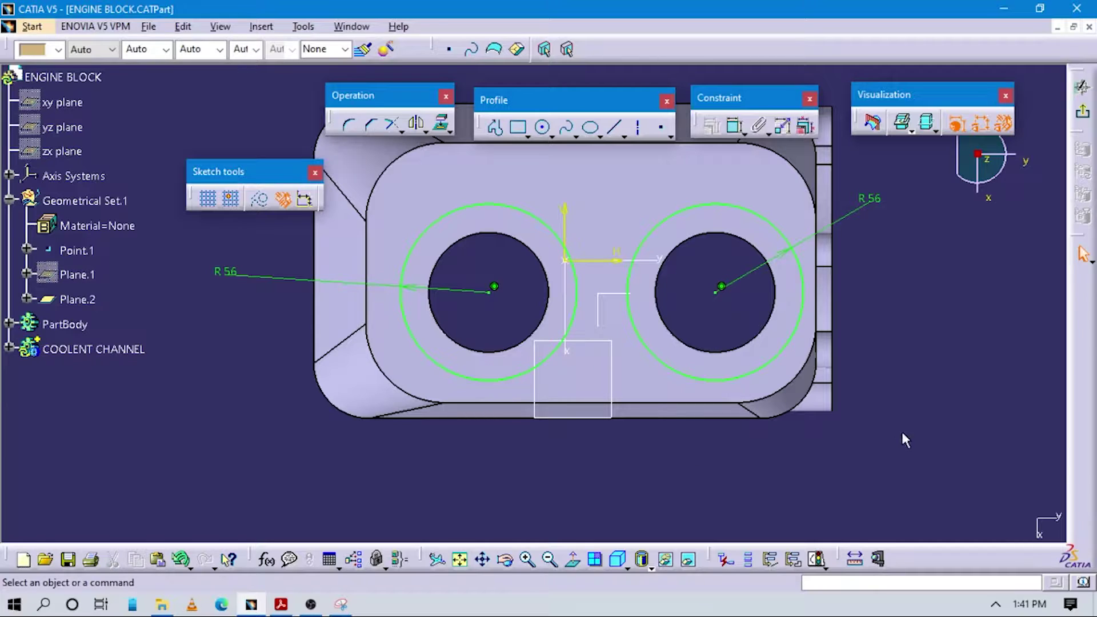
- Check the connecting arcs in the PDF drawing, then sketch a circle of about 28 mm radius below the block in CATIA
key("alt+Tab")
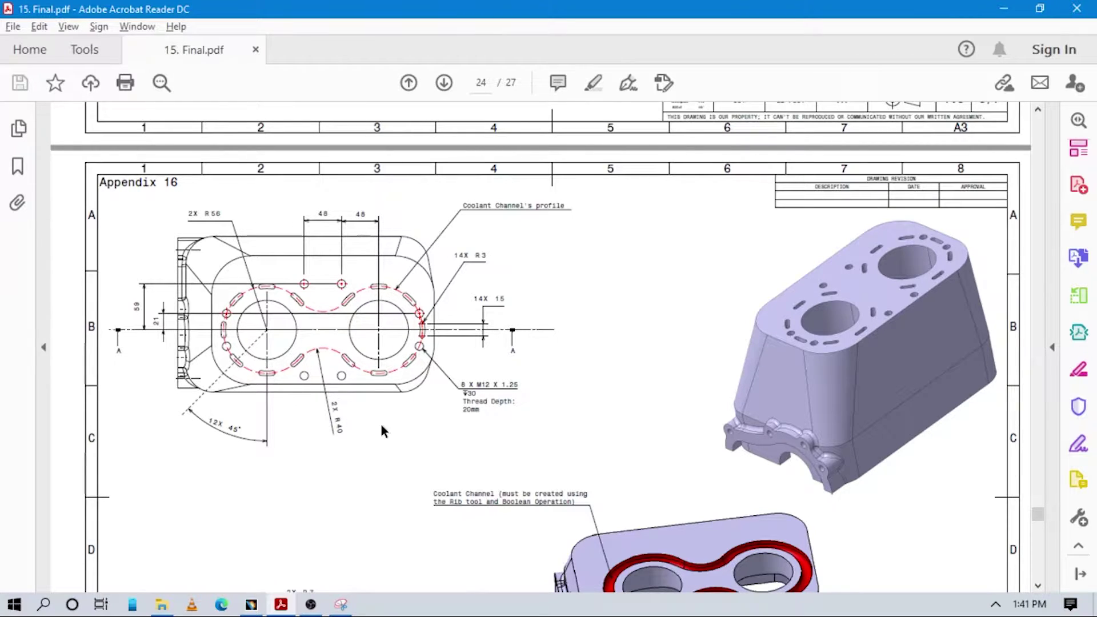
key("alt+Tab")
left_click(542, 127)
left_click(611, 498)
left_click(656, 478)
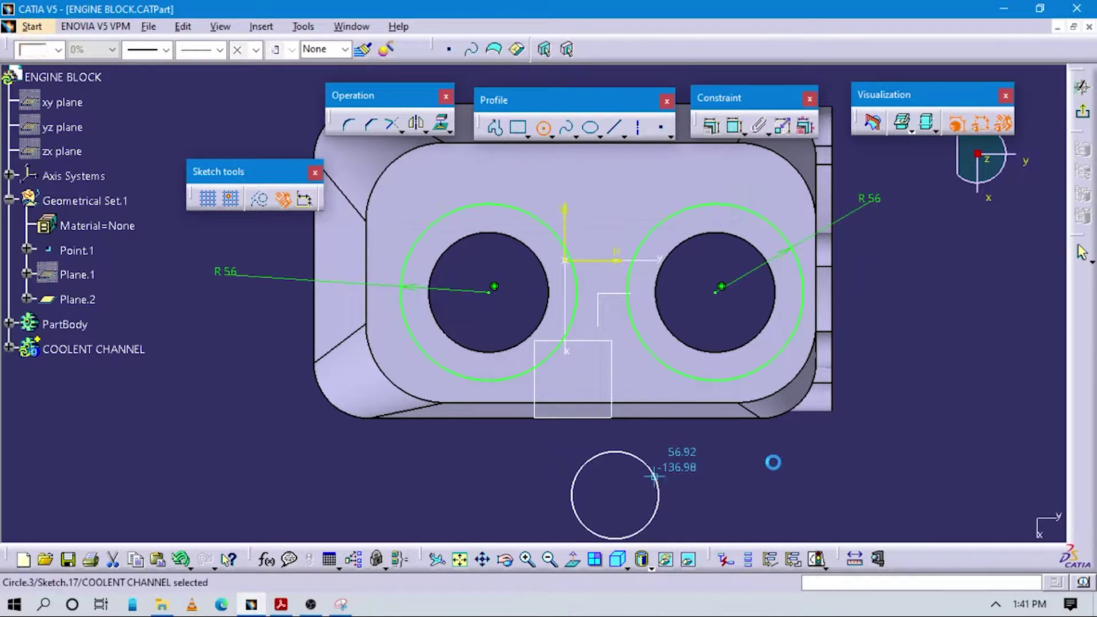
- Dimension the circle below the block and set its radius to 40 mm
left_click(735, 126)
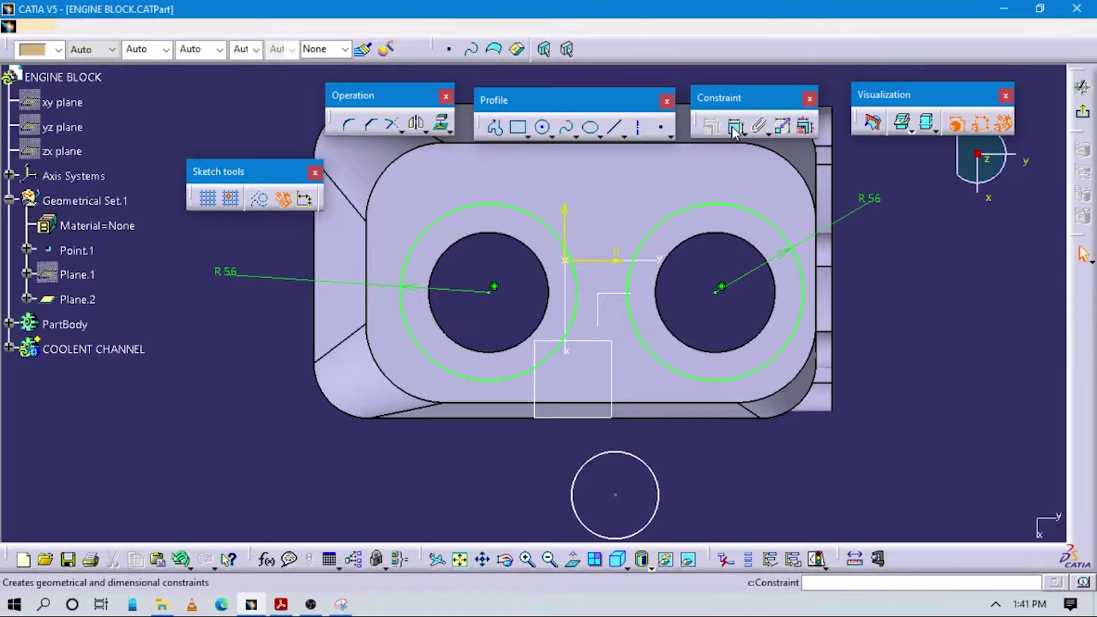
left_click(657, 472)
left_click(704, 454)
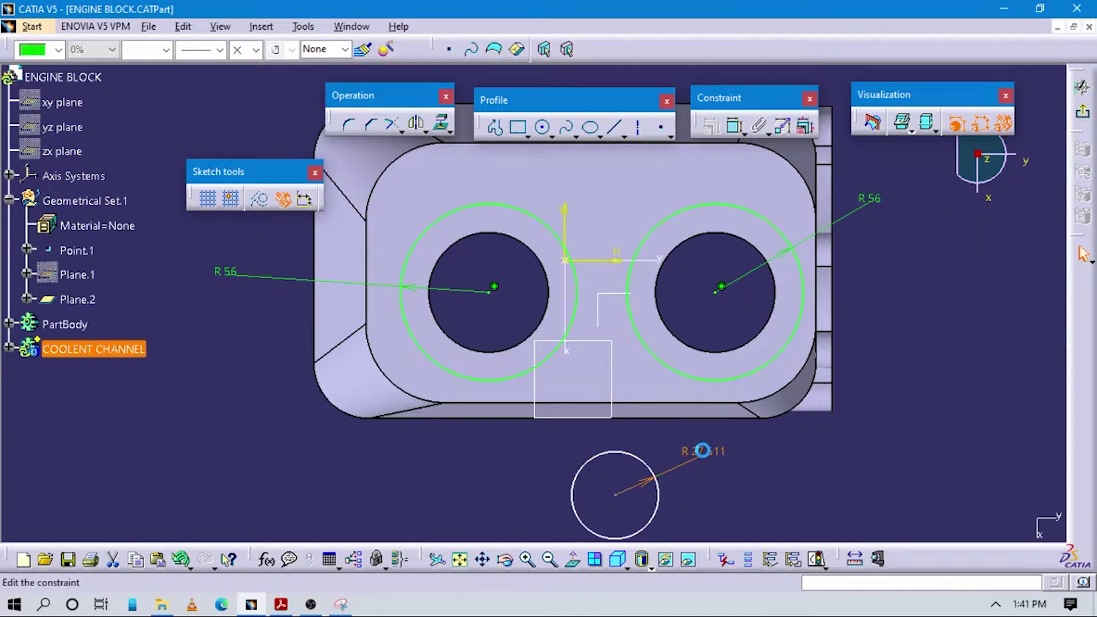
double_click(694, 450)
key("Return")
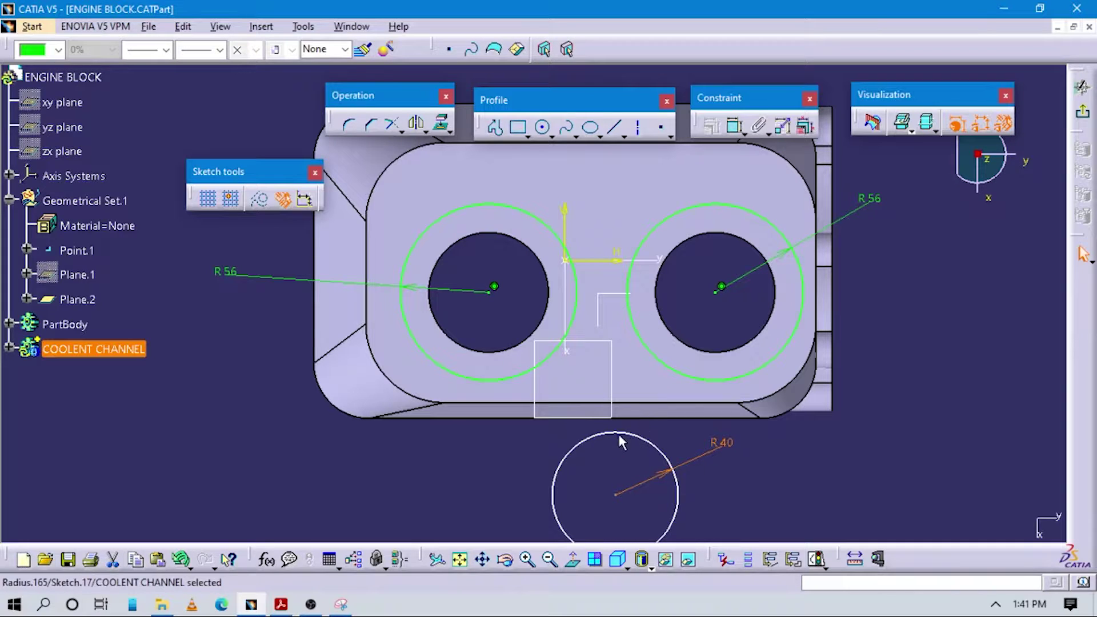
- Move the 40 mm radius circle up between the two bore circles and make it tangent to the left one
left_click_drag(633, 441, 619, 348)
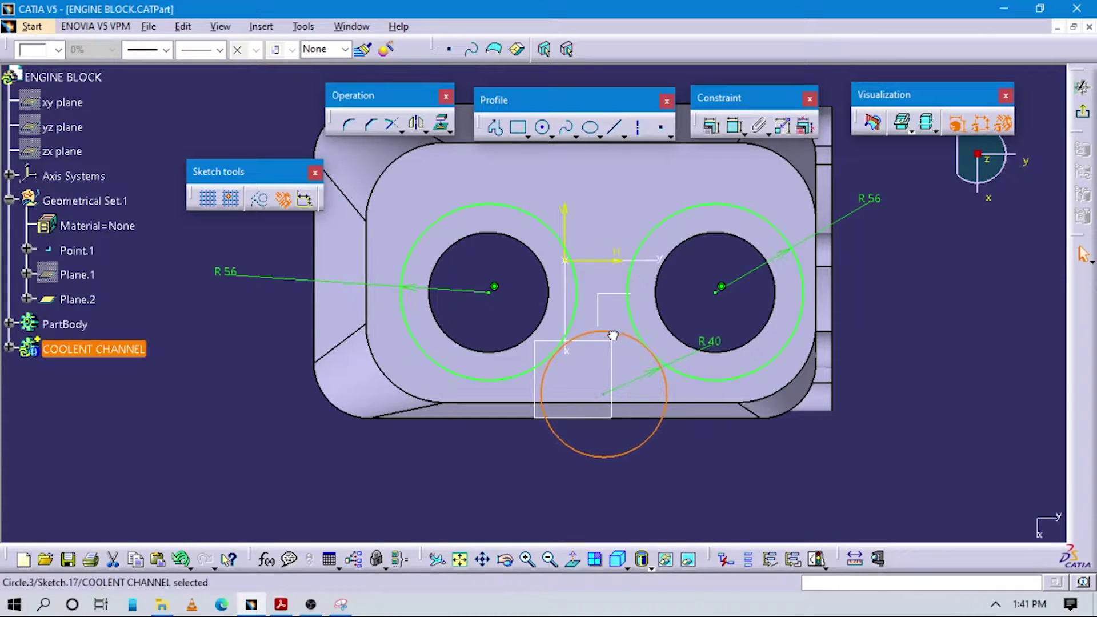
left_click(685, 514)
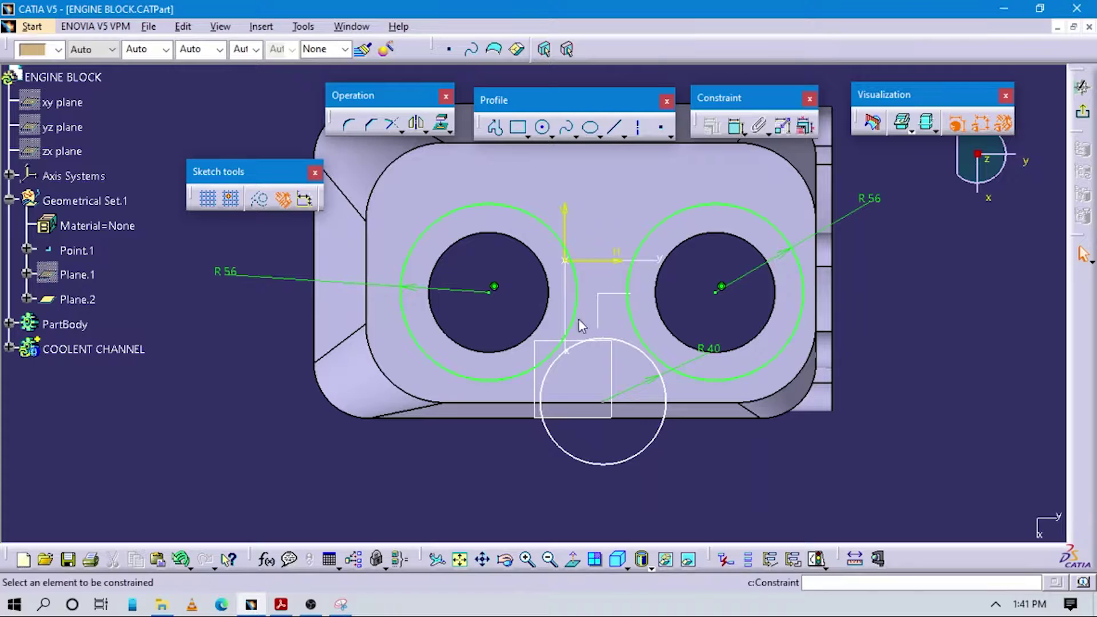
left_click(558, 351)
left_click(566, 349)
right_click(511, 491)
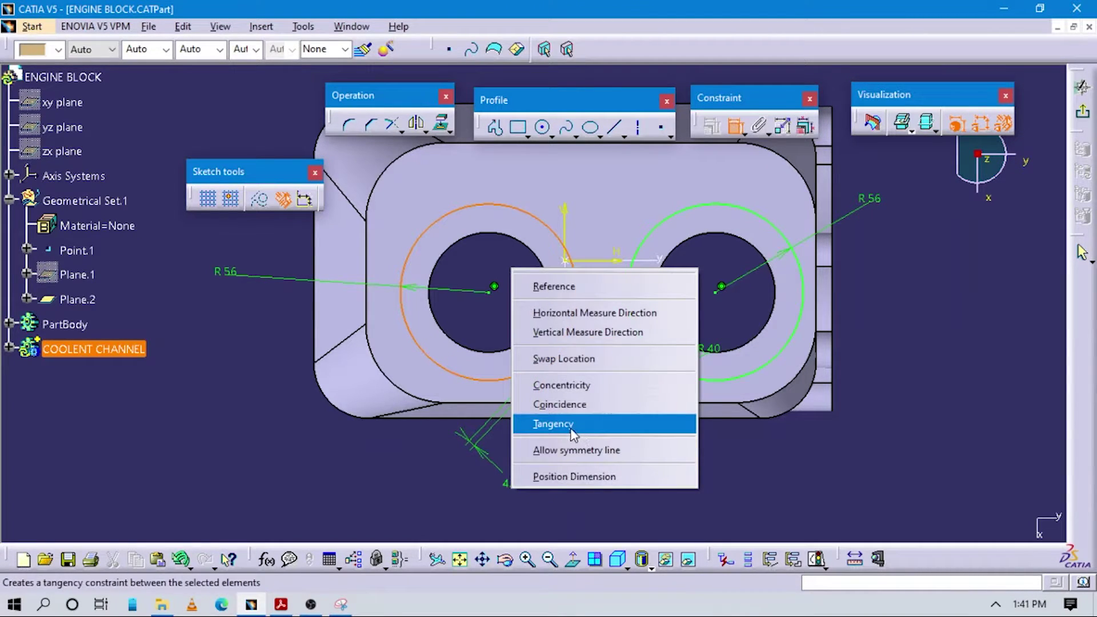
left_click(578, 425)
- Make the 40 mm radius circle tangent to the circle around the right bore
left_click(737, 130)
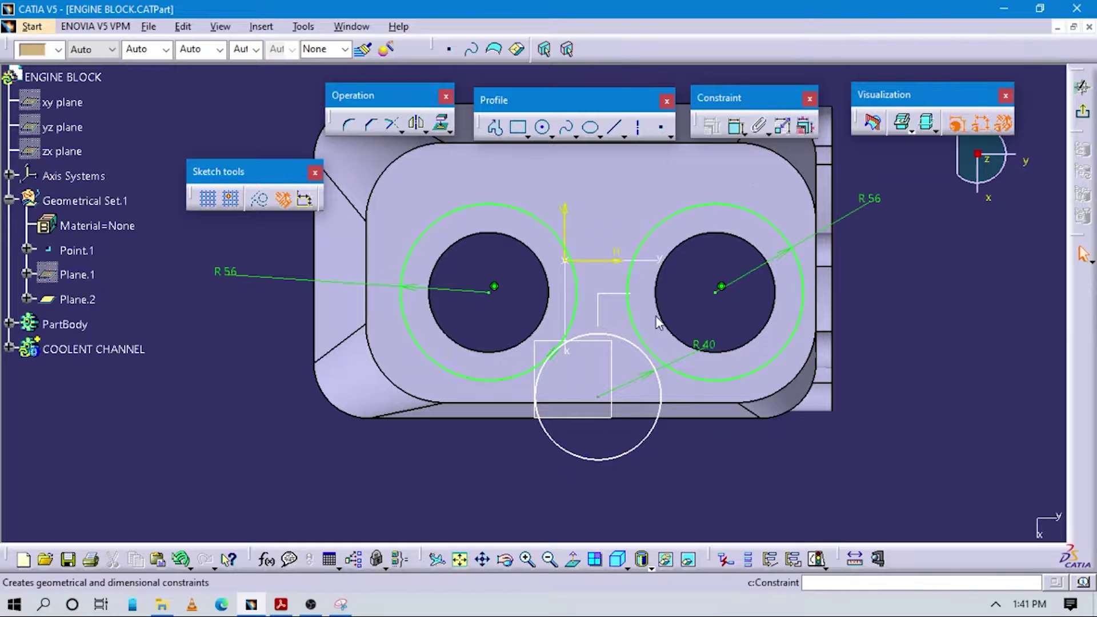
left_click(651, 354)
left_click(656, 350)
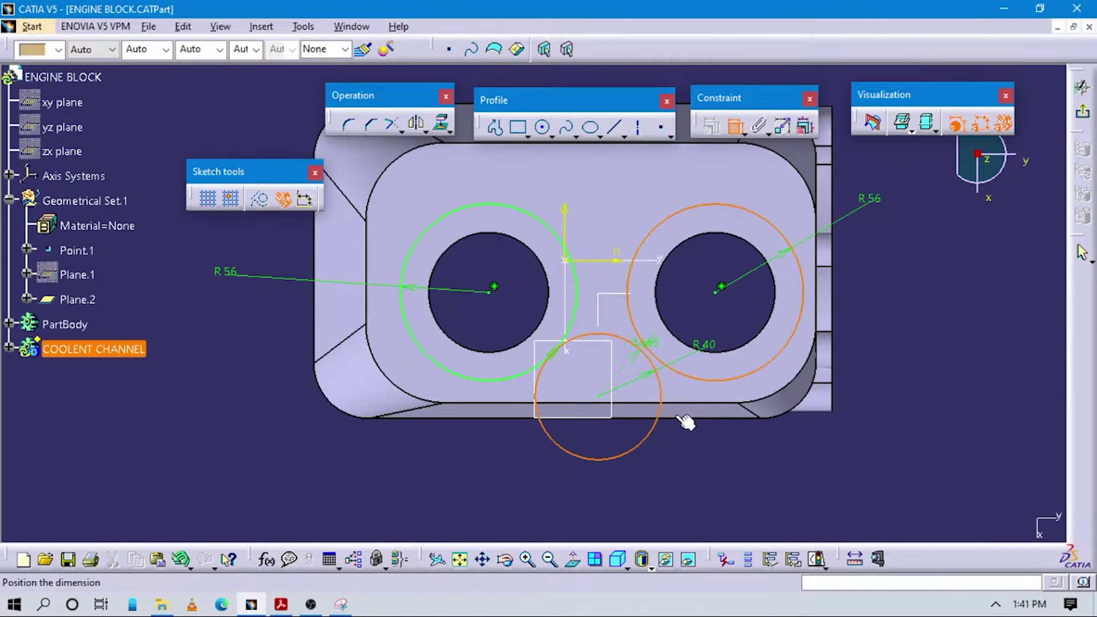
right_click(678, 457)
left_click(729, 394)
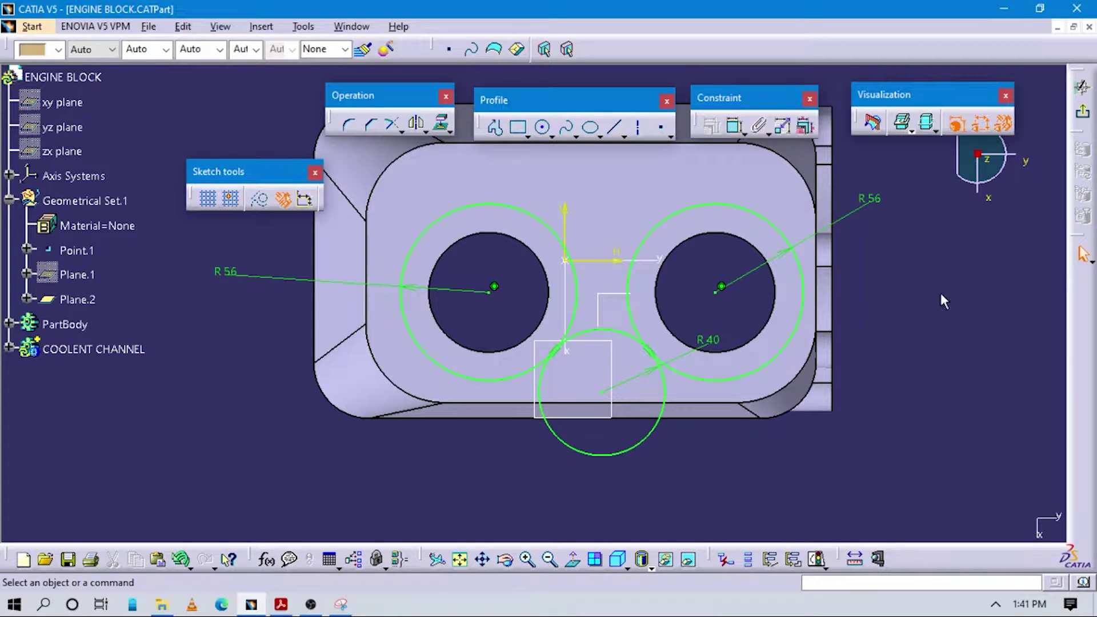
- Sketch another circle above and between the two bore circles, centered at about H 23.5 mm and V 58.6 mm
left_click(542, 127)
middle_click_drag(622, 261, 625, 366)
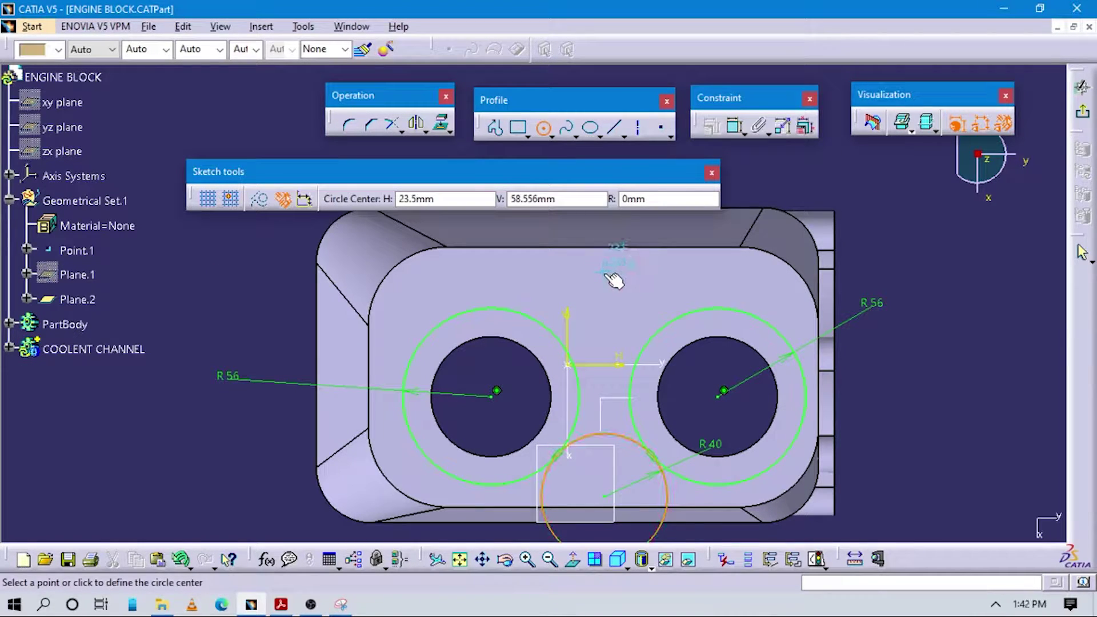
left_click(685, 272)
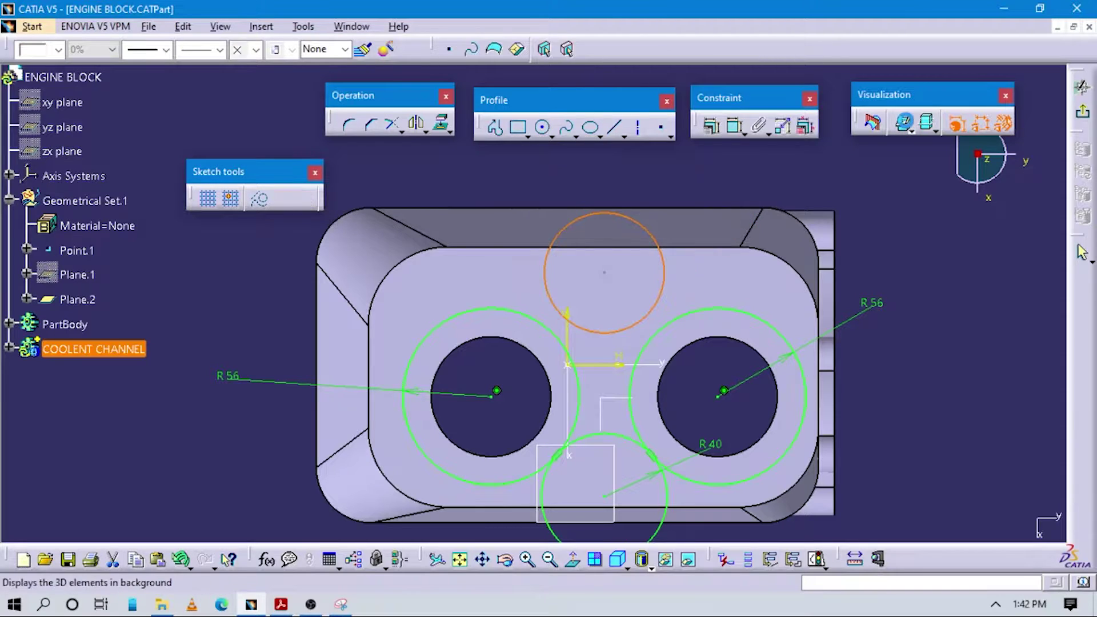
- Dimension the circle above and between the two bores and set its radius to 40 mm
left_click(735, 125)
left_click(648, 235)
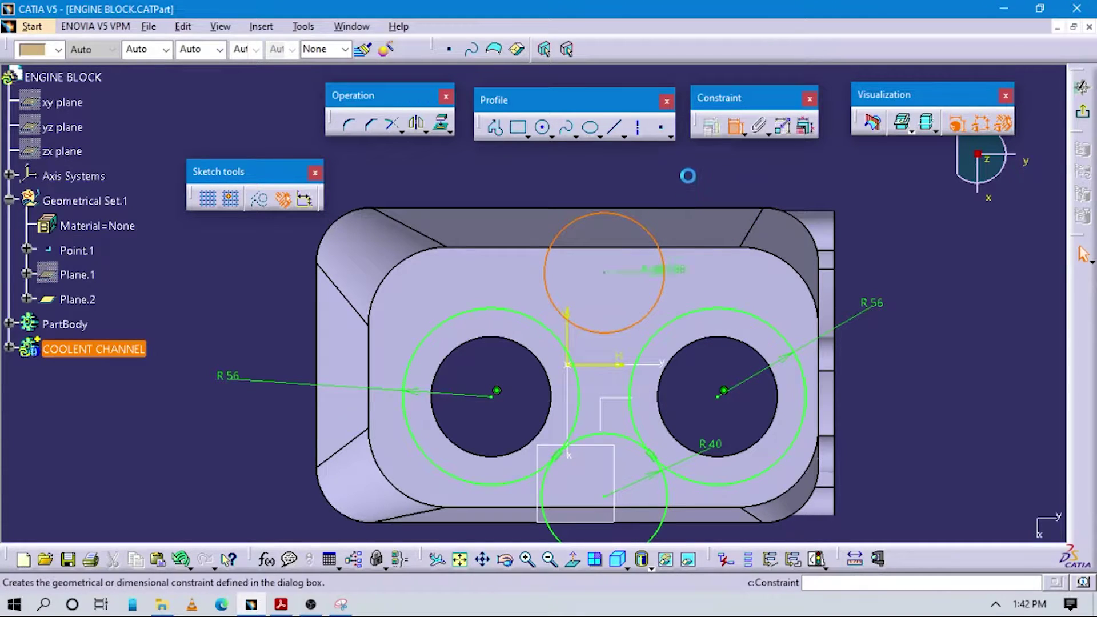
left_click(688, 168)
double_click(691, 166)
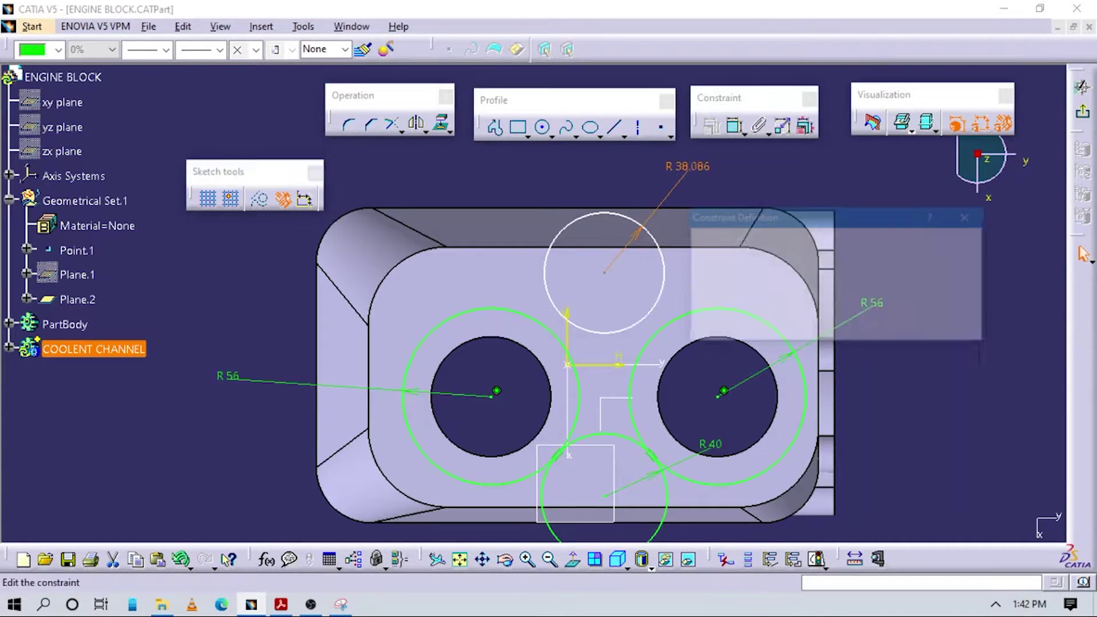
left_click(967, 213)
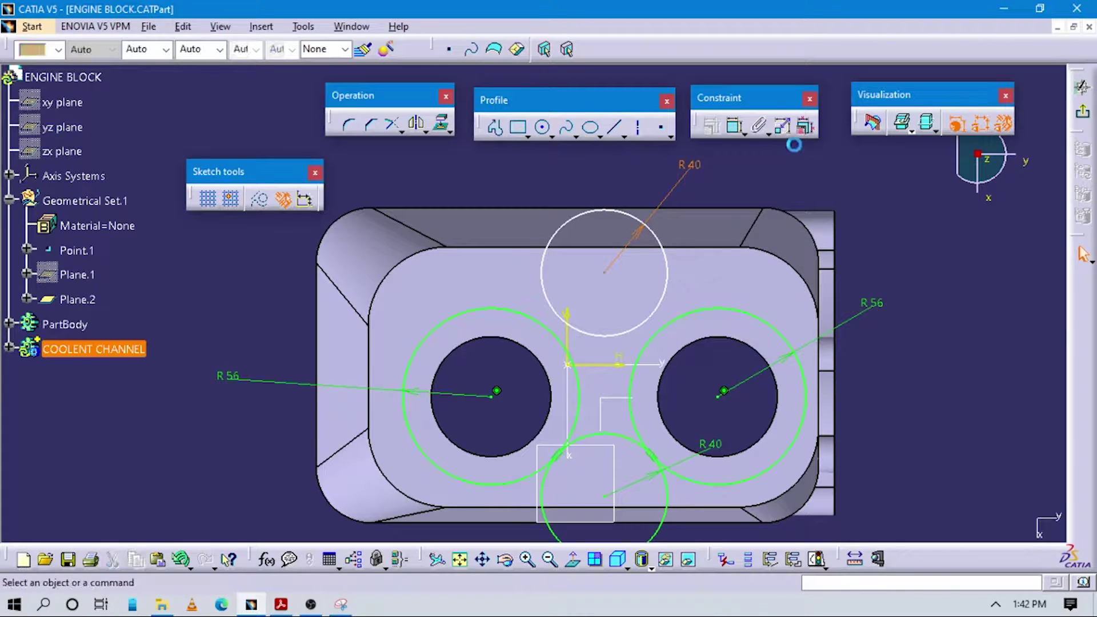
- Make the upper 40 mm radius circle tangent to the circle around the right bore
left_click(731, 131)
left_click(734, 129)
left_click(652, 329)
left_click(715, 305)
right_click(741, 188)
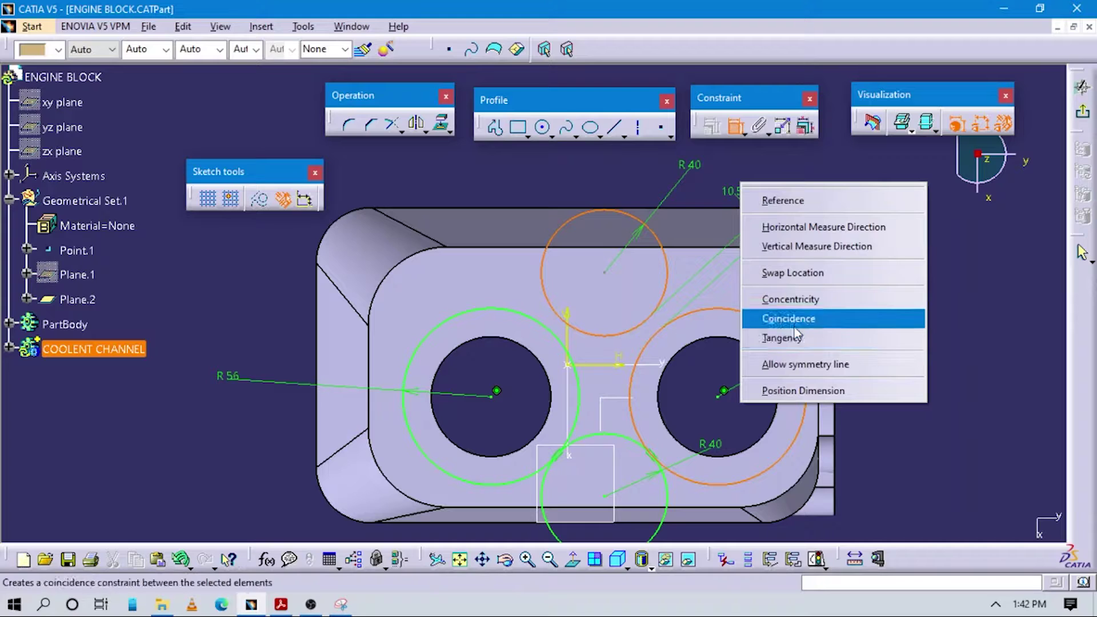
left_click(768, 337)
- Make the upper 40 mm radius circle tangent to the circle around the left bore
left_click(734, 126)
left_click(555, 295)
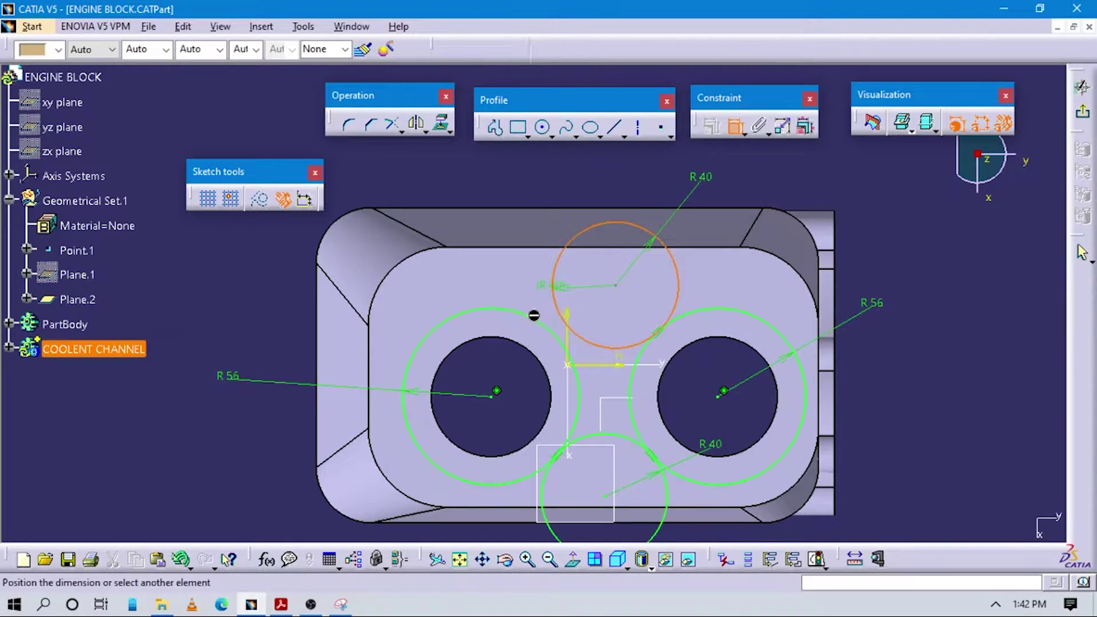
left_click(537, 322)
right_click(530, 194)
left_click(594, 345)
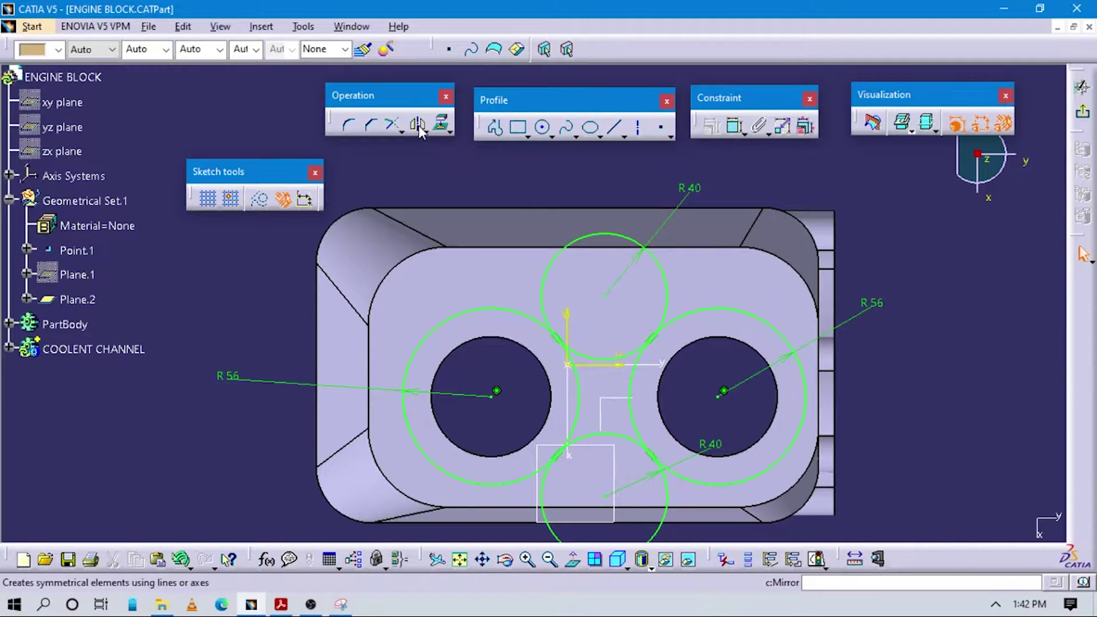
- Quick Trim the inner and outer arcs of the four circles to leave one closed figure-eight profile, and exit the sketch
left_click(402, 133)
left_click(471, 147)
left_click(591, 324)
left_click(577, 408)
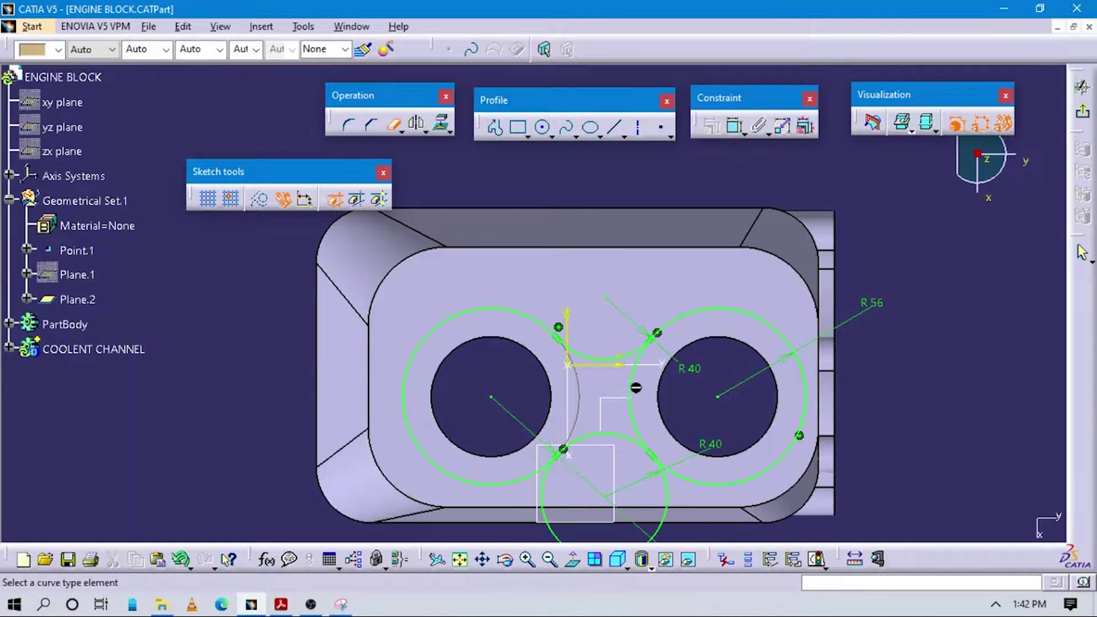
left_click(640, 386)
left_click(665, 500)
key("Escape")
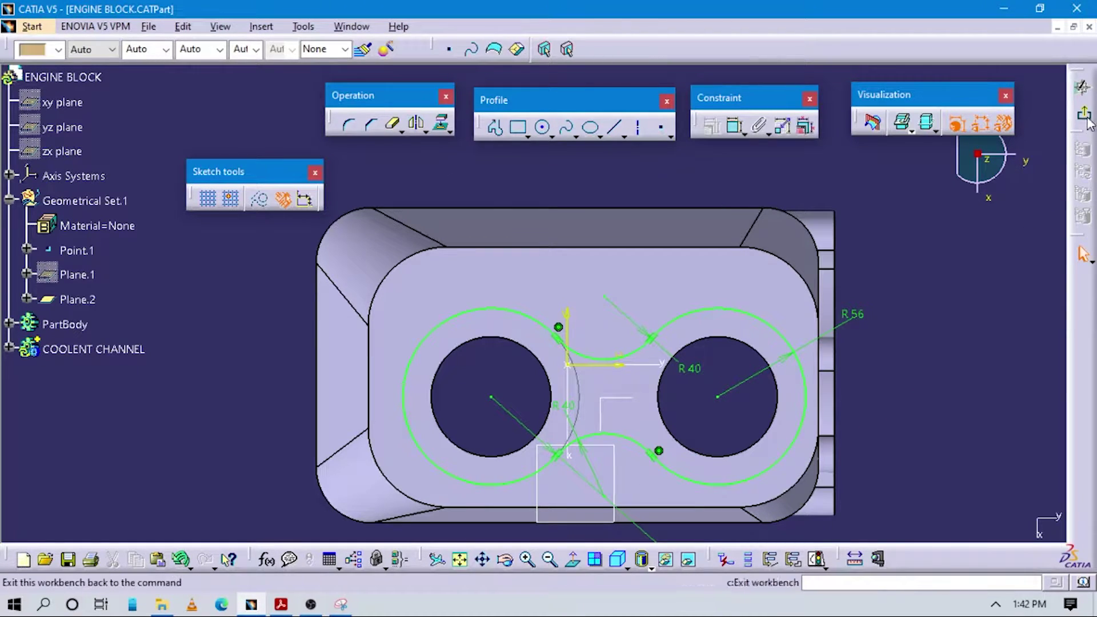
left_click(1081, 87)
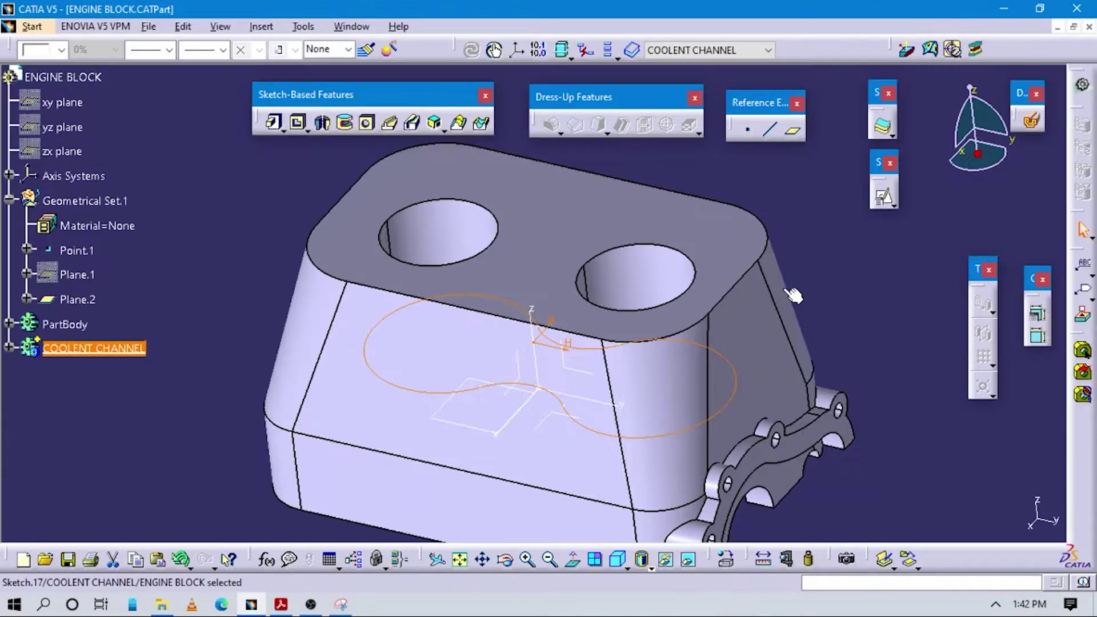
- Start a reference plane of type Normal to curve, using the coolant channel's centre profile as its curve
left_click_drag(738, 104, 763, 95)
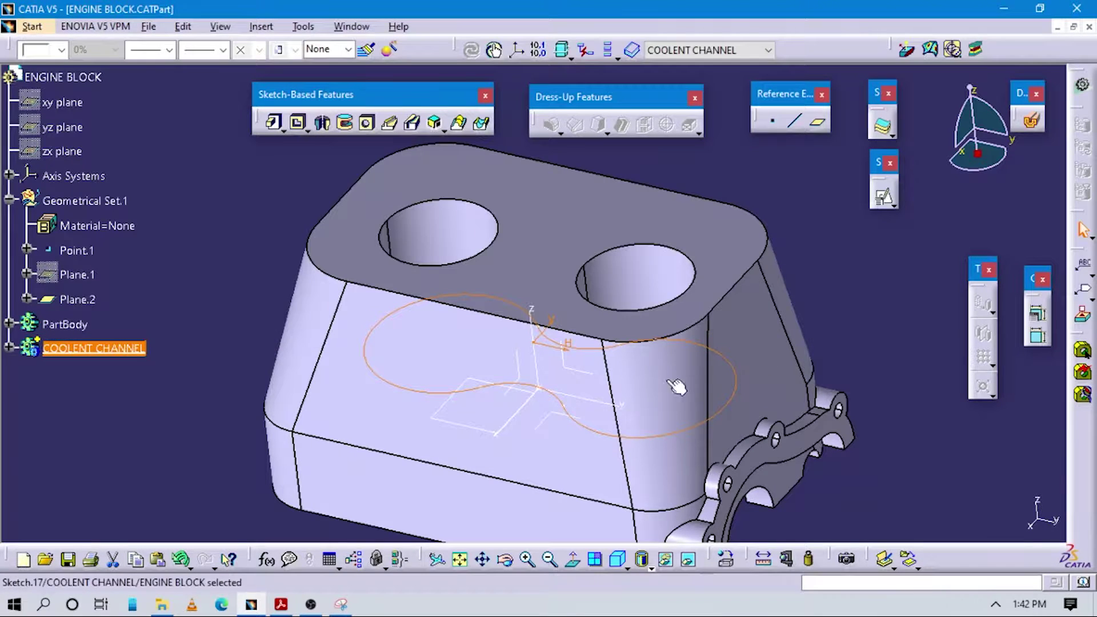
middle_click_drag(678, 387, 619, 366)
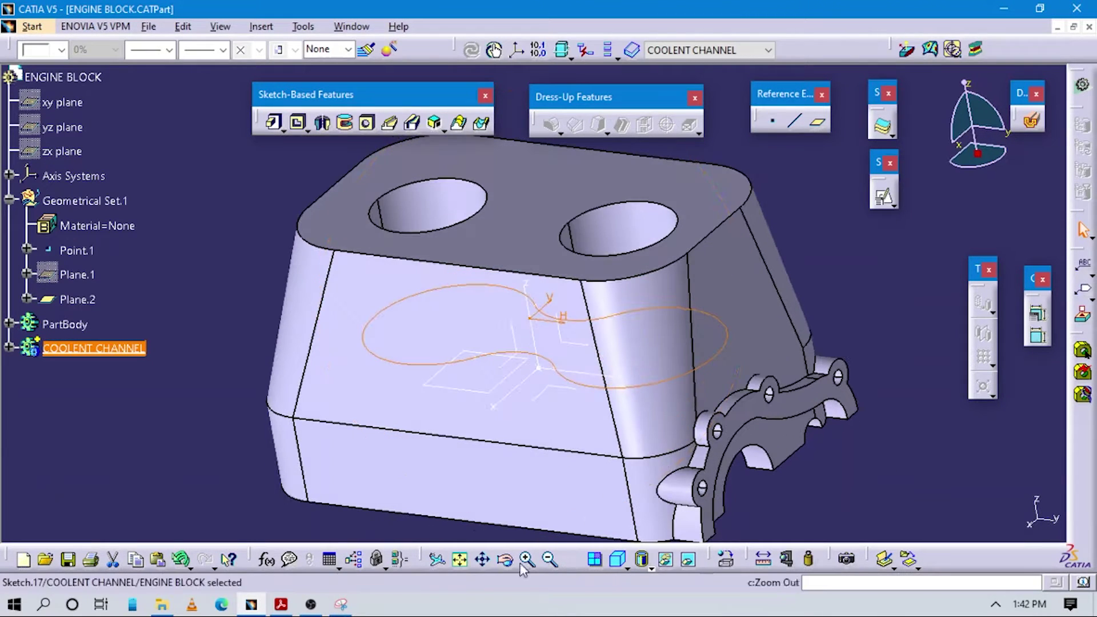
left_click(617, 565)
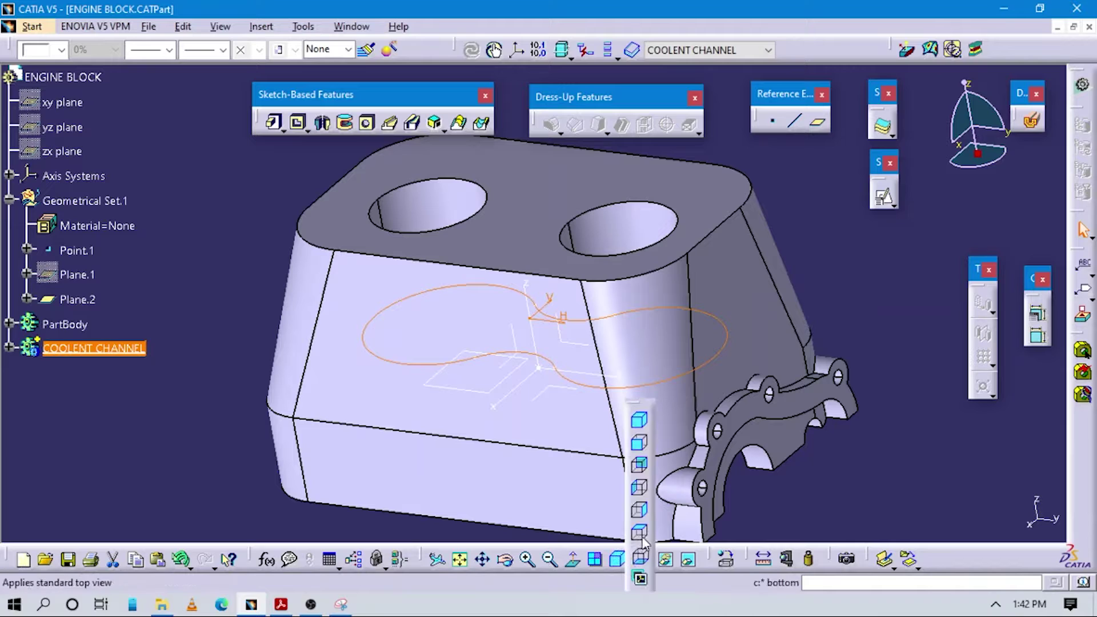
left_click(638, 420)
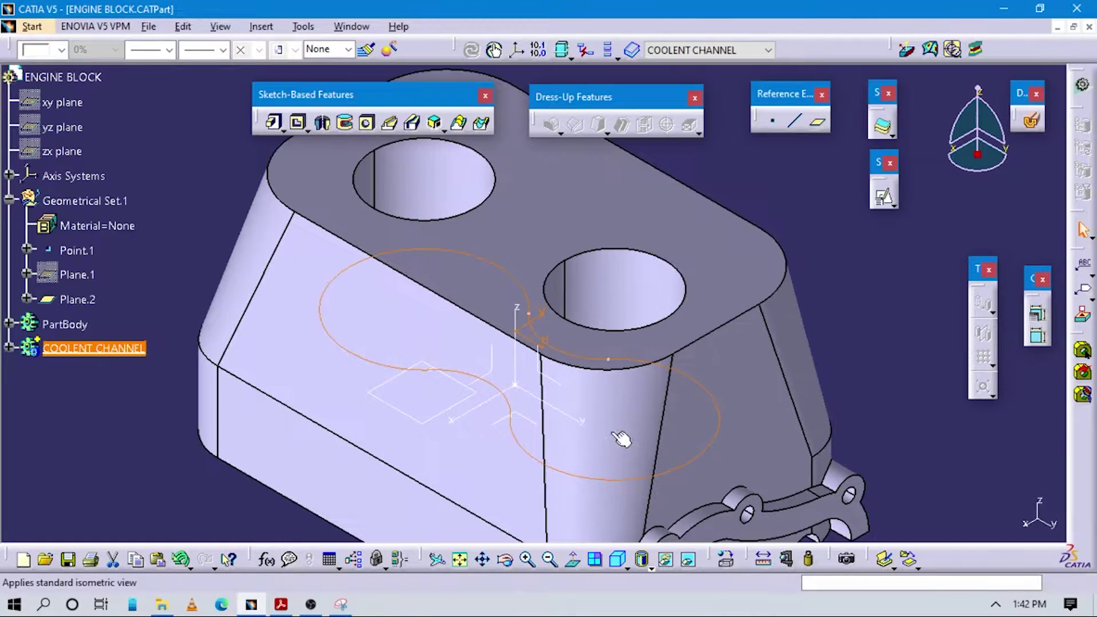
left_click(925, 304)
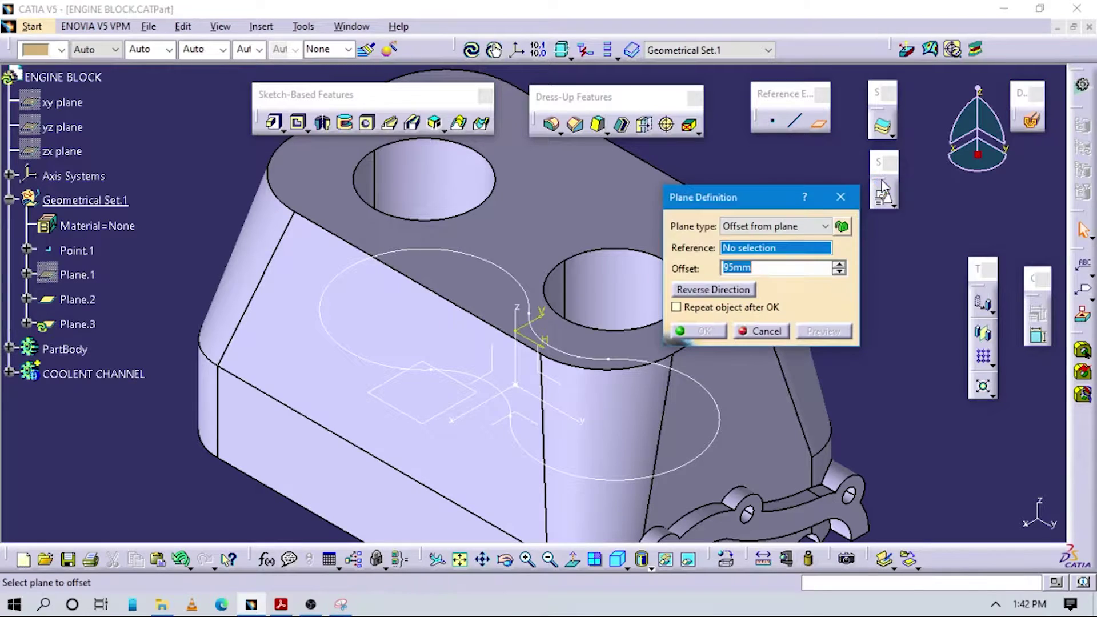
left_click(761, 226)
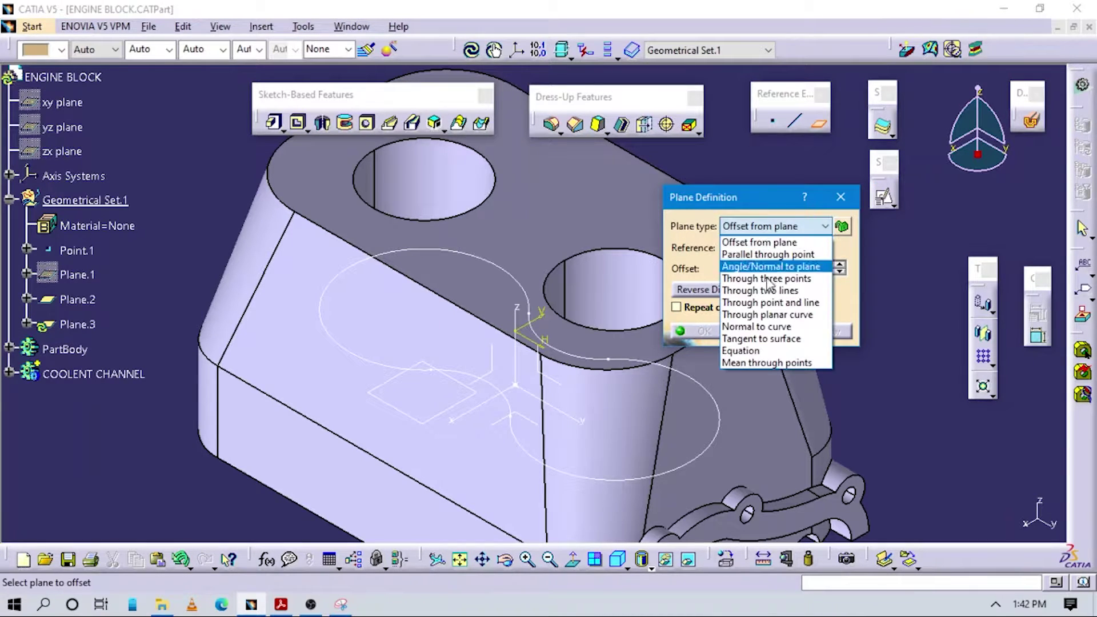
left_click(757, 326)
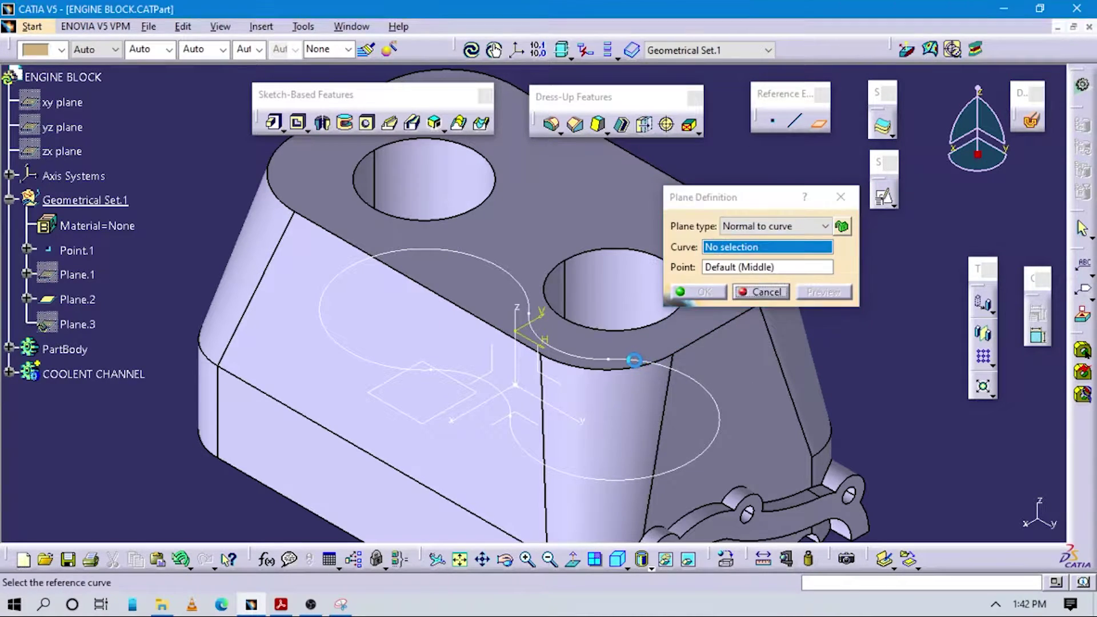
left_click(633, 359)
left_click(666, 354)
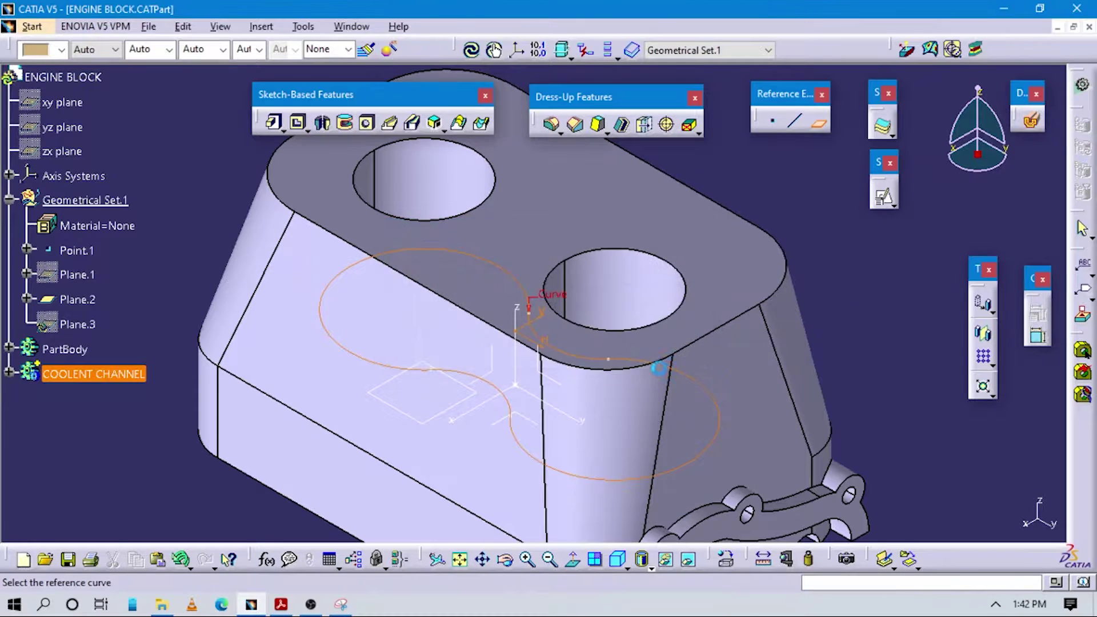
- Place the plane's point on the right end of the channel profile, about 137 mm along the curve, and create the plane
middle_click_drag(636, 451, 711, 317)
right_click(739, 272)
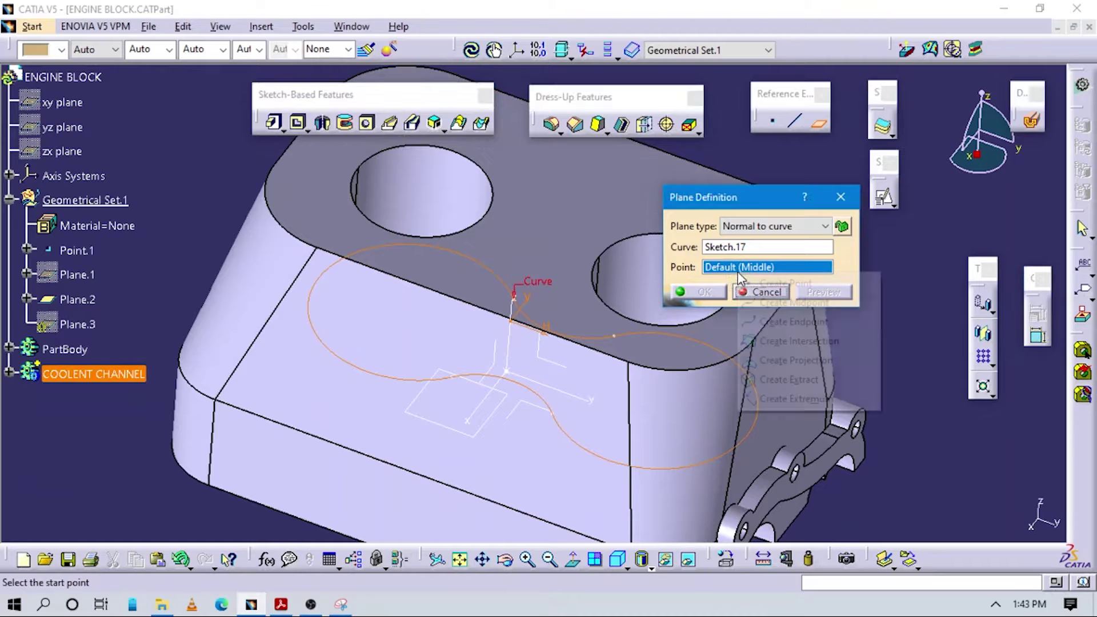
left_click(782, 284)
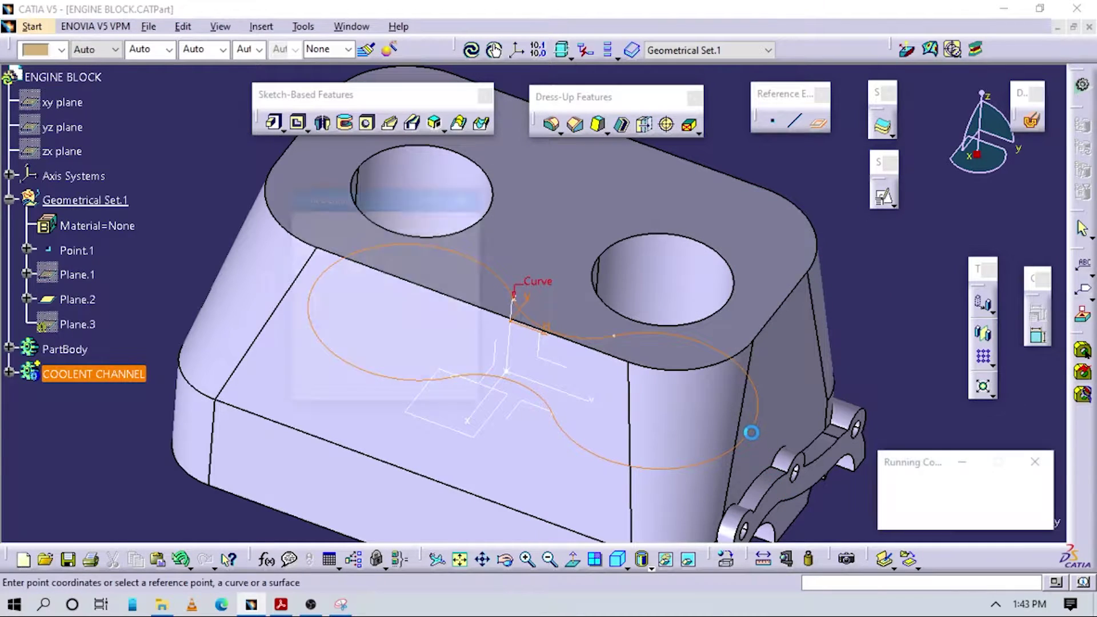
left_click(752, 423)
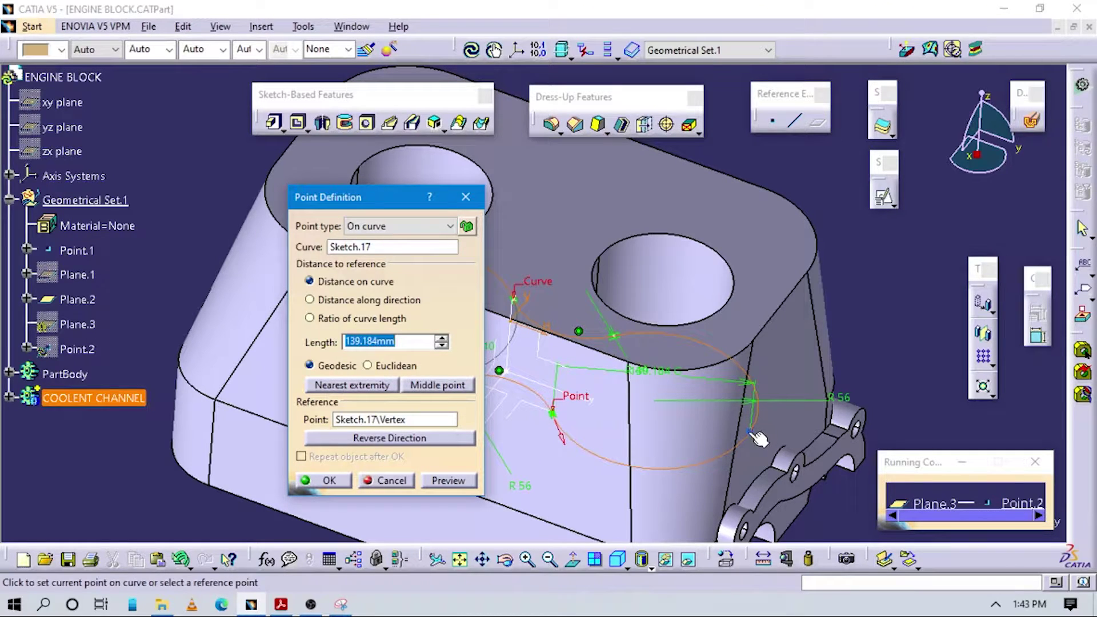
left_click(751, 433)
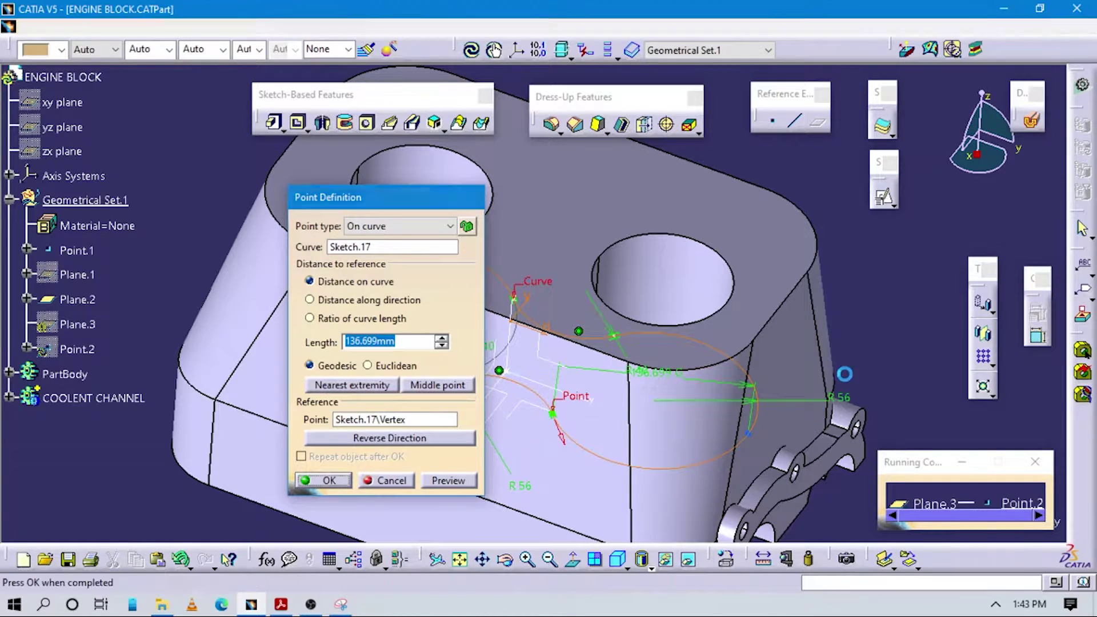
key("Return")
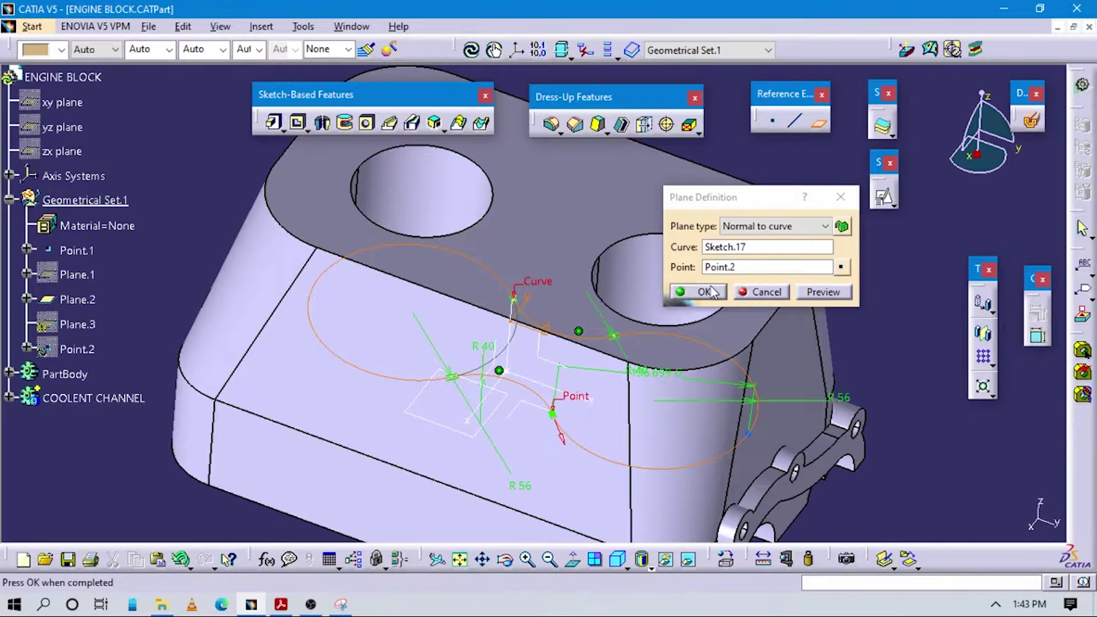
left_click(703, 292)
- Start a positioned sketch on the new normal plane, with its origin set to the projection of Point.1
middle_click_drag(663, 394, 752, 378)
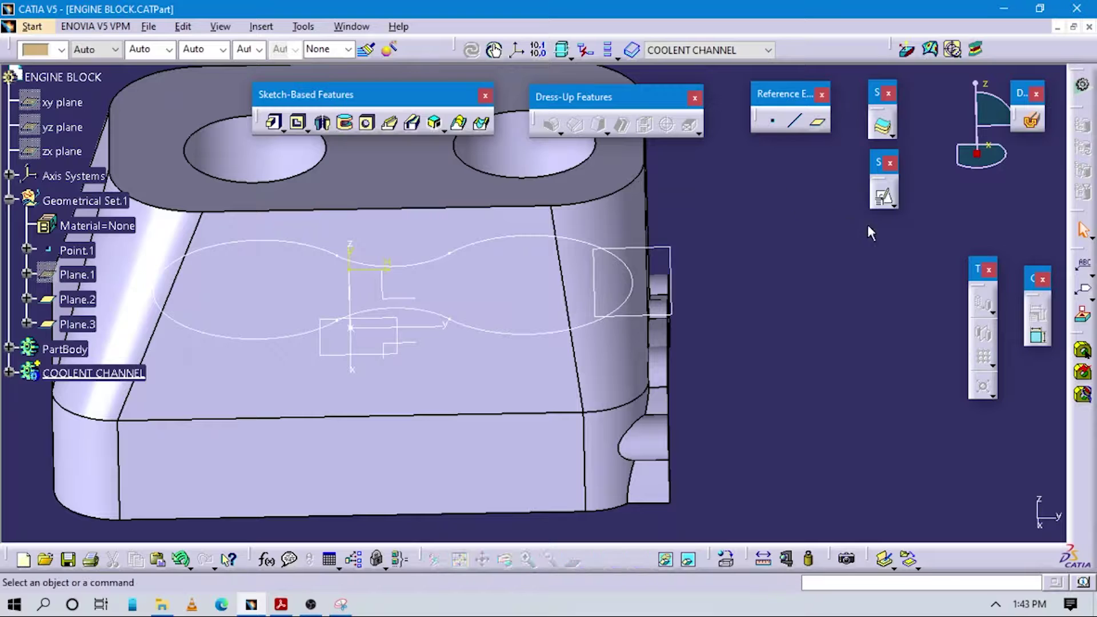
left_click(884, 197)
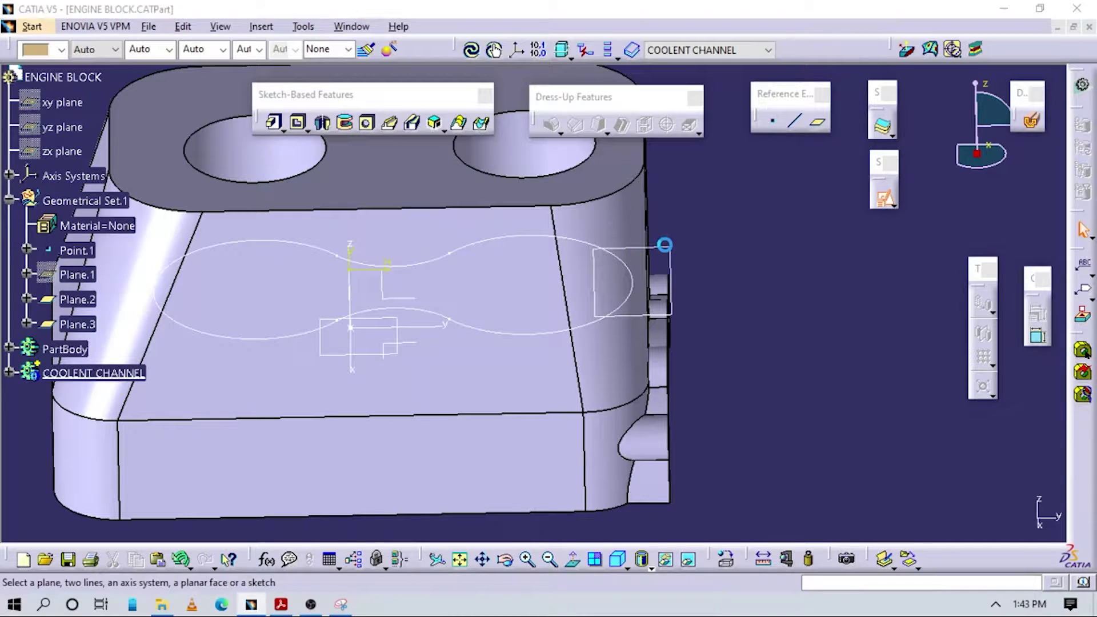
left_click(664, 245)
left_click(286, 204)
left_click(275, 246)
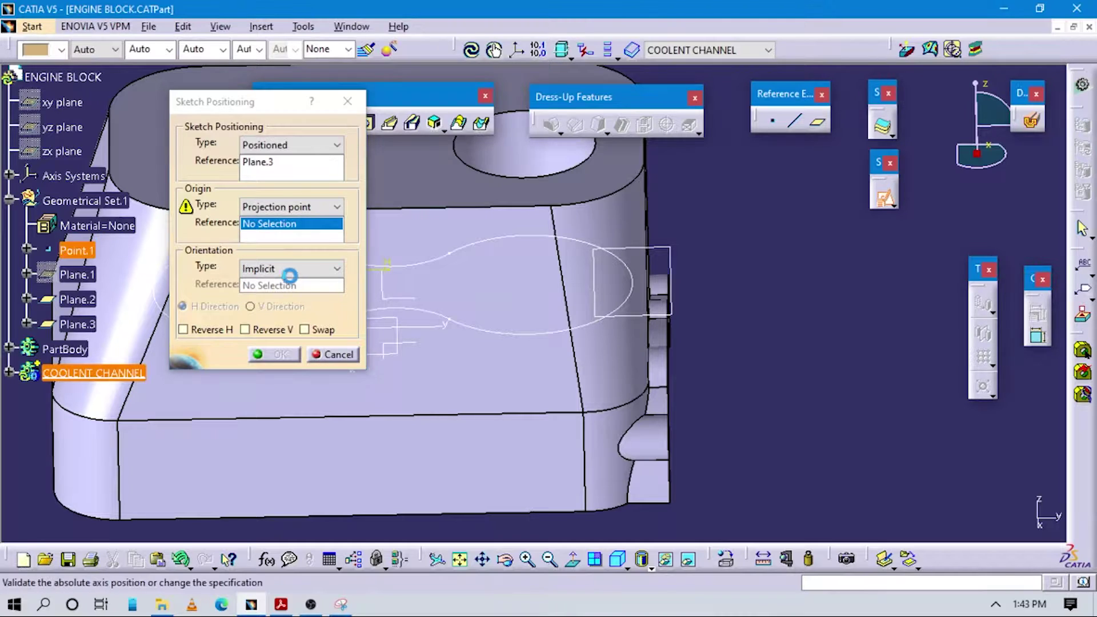
- Orient the sketch's H direction parallel to the axis system's Y axis, reverse V, and open the sketch
left_click(286, 268)
left_click(289, 355)
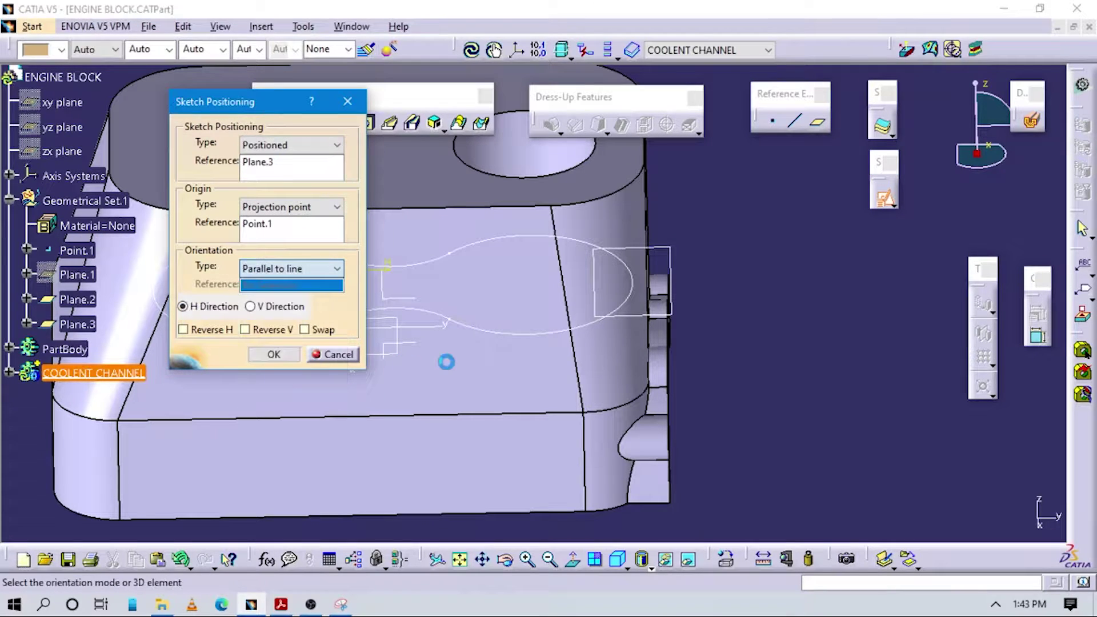
middle_click_drag(511, 361, 562, 393)
left_click(562, 393)
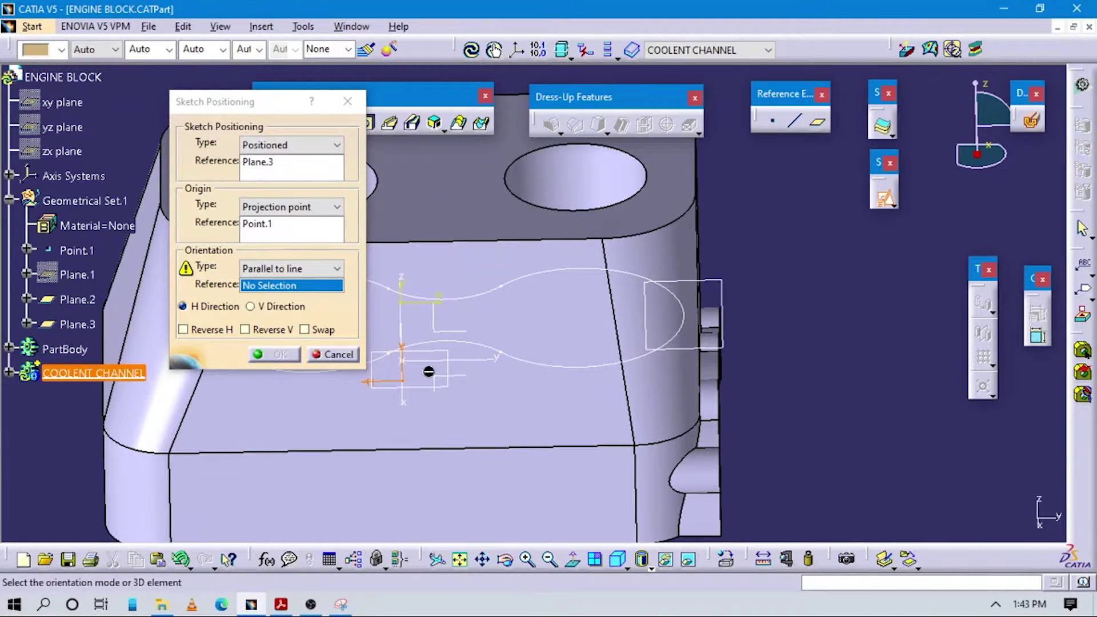
middle_click_drag(420, 381, 528, 389)
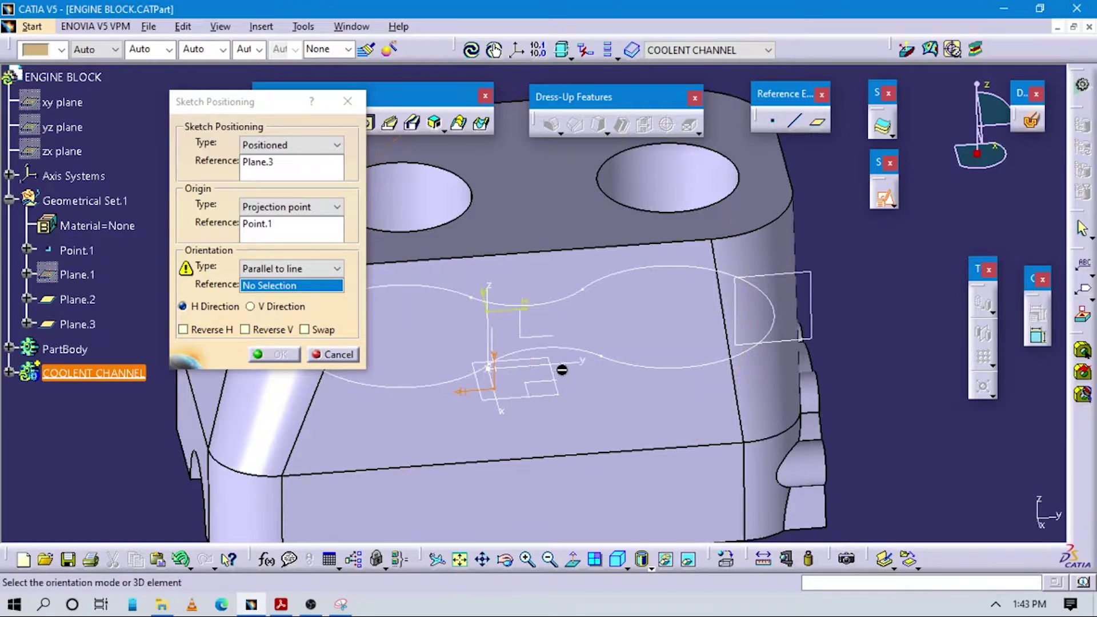
left_click(571, 363)
left_click(251, 331)
left_click(233, 332)
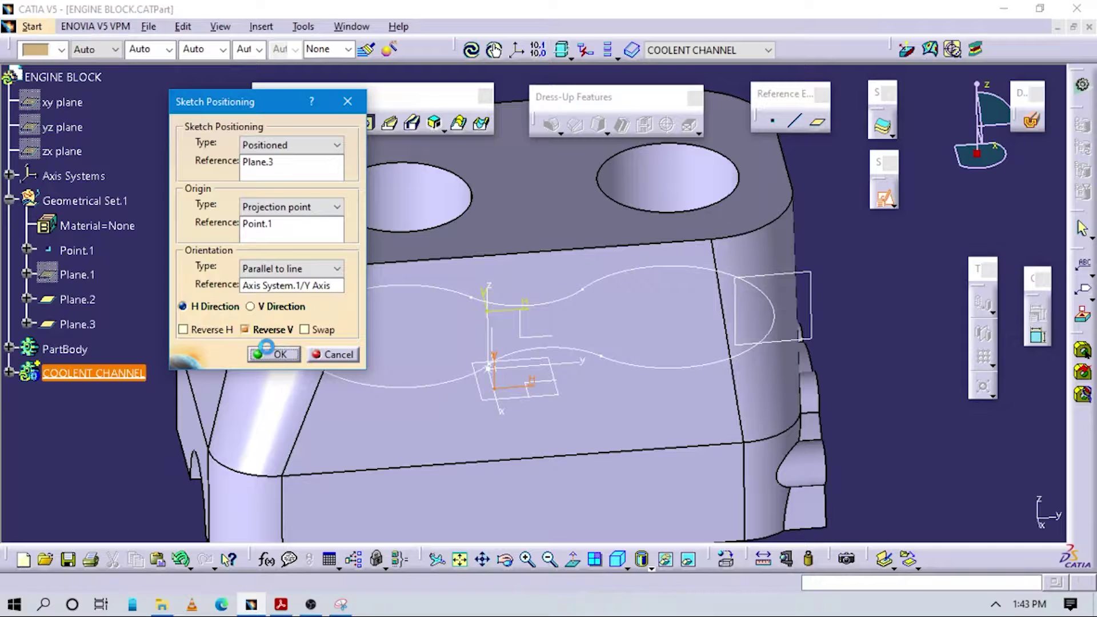
left_click(266, 348)
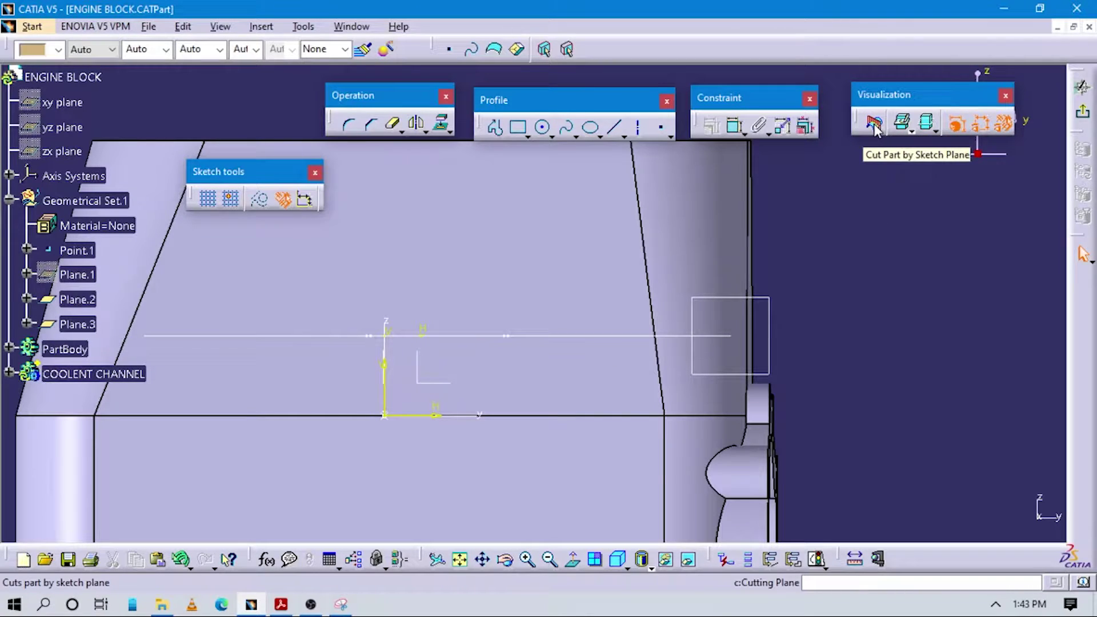
- Cut the part by the sketch plane to expose the wall section beside the right bore
left_click(874, 125)
middle_click_drag(691, 392, 713, 421)
middle_click_drag(553, 355, 633, 308)
middle_click_drag(757, 323, 675, 321)
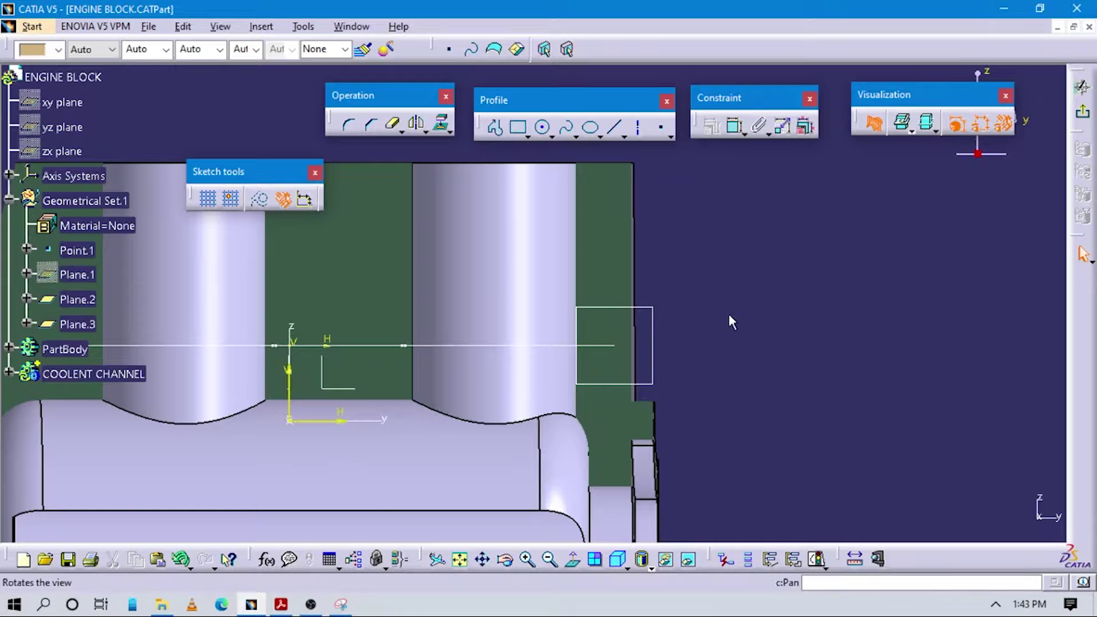
- Sketch a vertical elongated hole in the wall section beside the right bore, with centres about 30 mm apart and a radius of about 8 mm
left_click(281, 603)
scroll(580, 391, "down", 5)
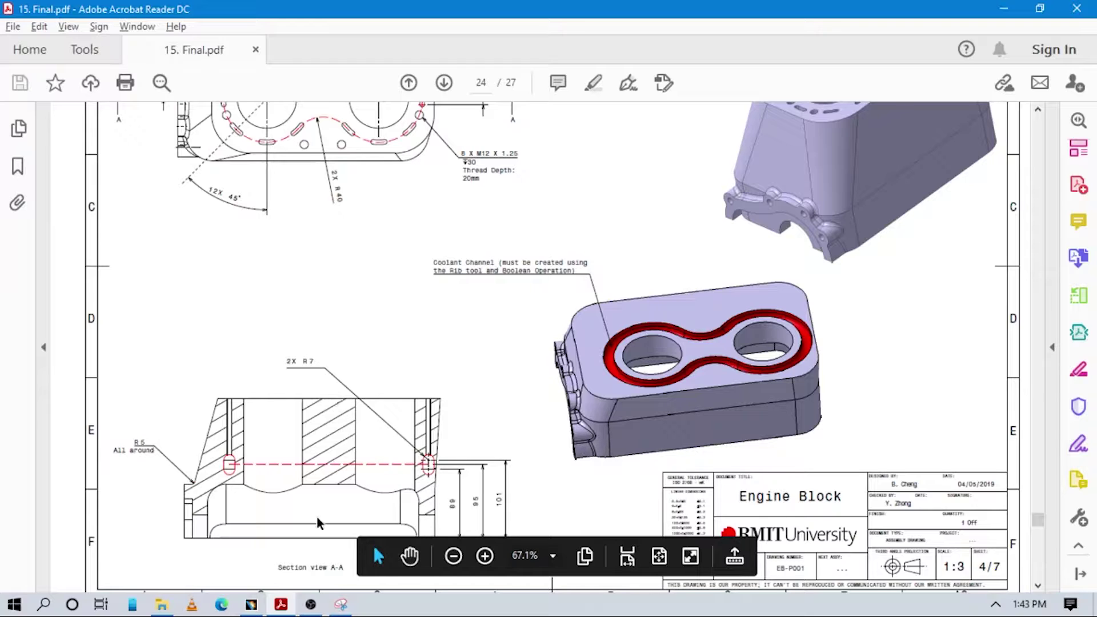
left_click(251, 604)
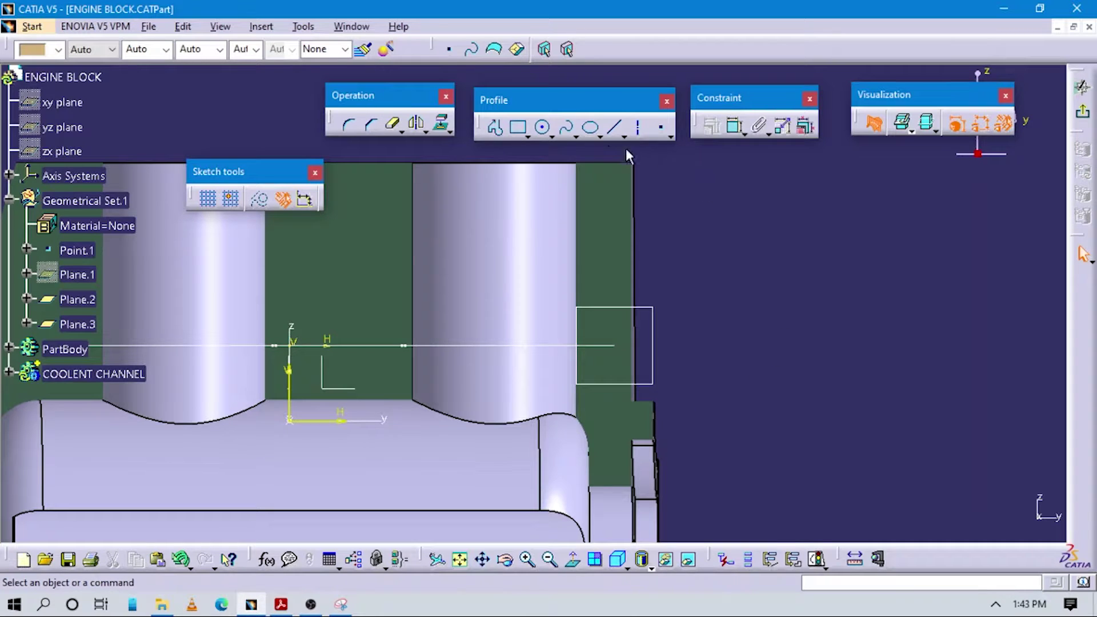
left_click(527, 136)
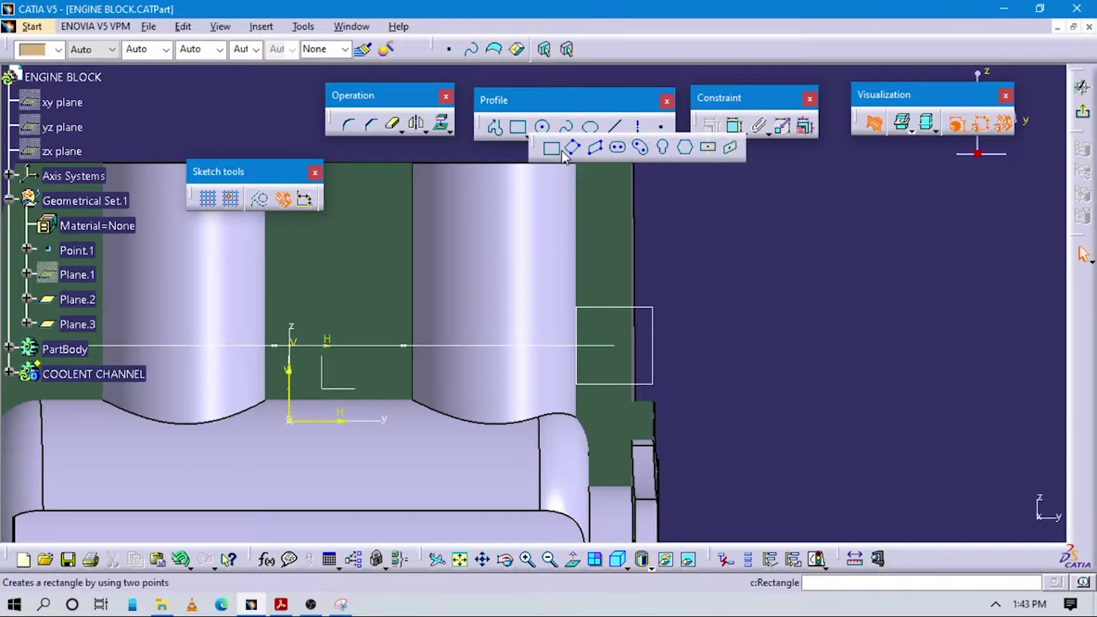
left_click(617, 147)
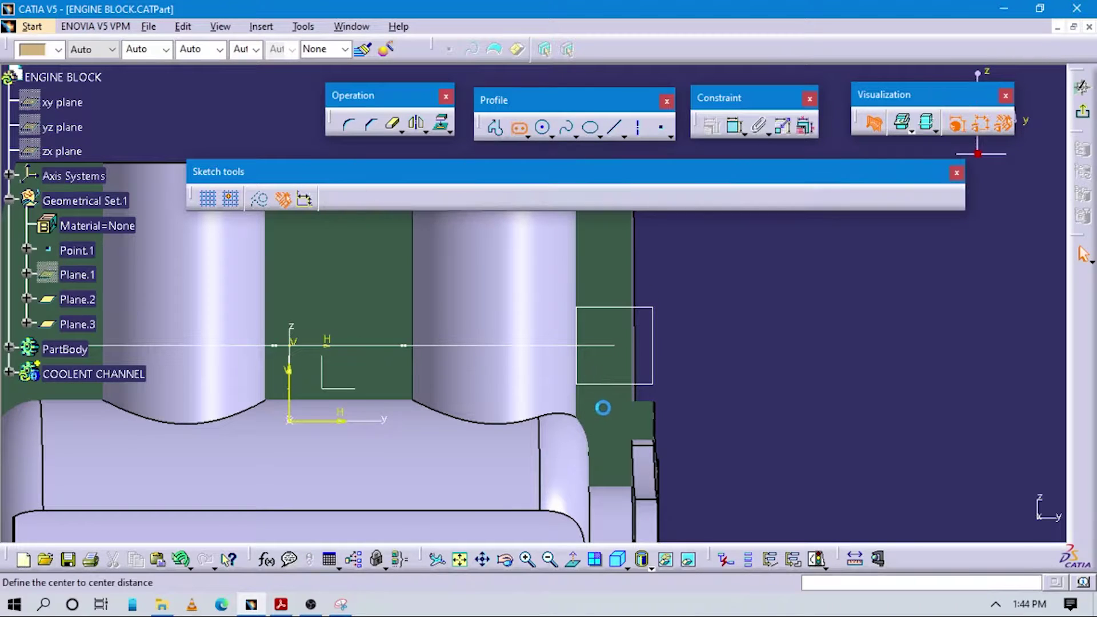
left_click(616, 401)
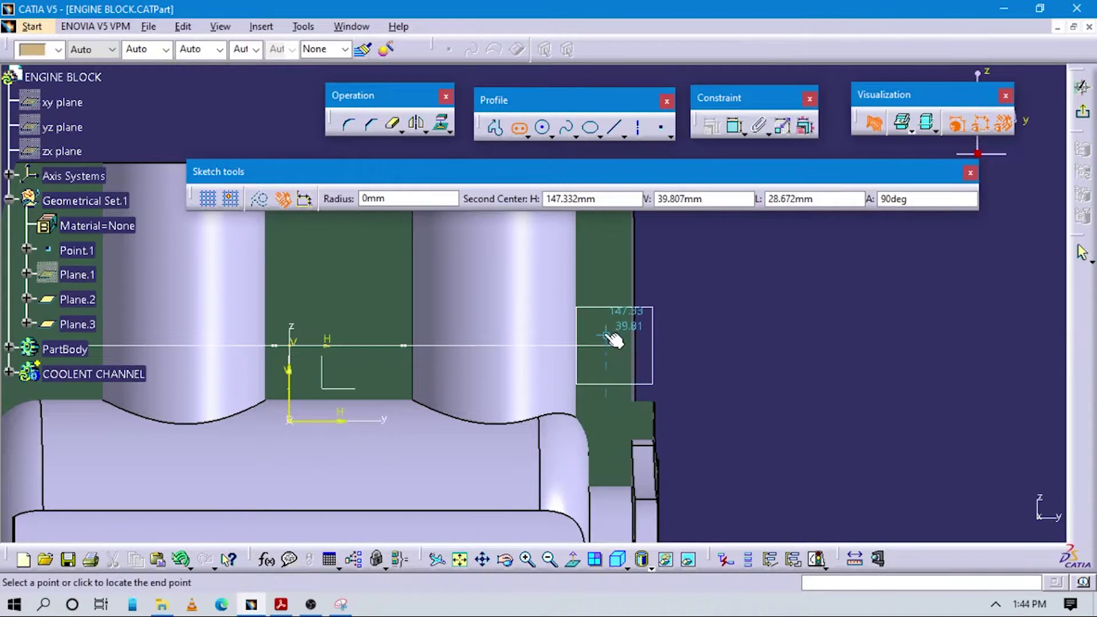
left_click(615, 337)
left_click(625, 359)
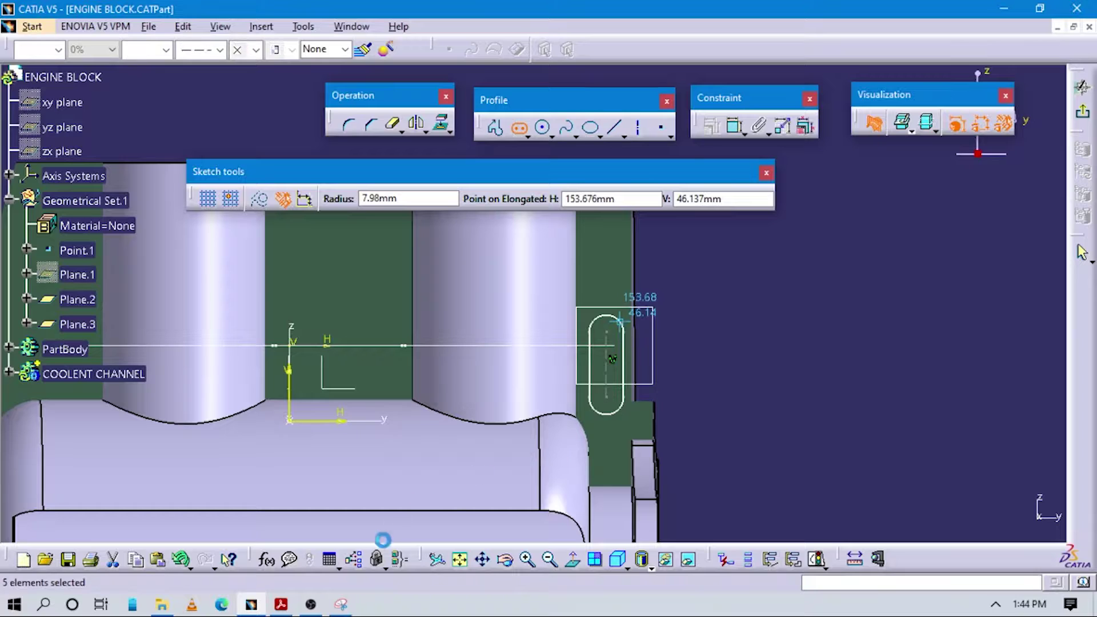
- Dimension the radius of the elongated hole's upper arc and set it to 7 mm
left_click(288, 609)
left_click(281, 604)
left_click(737, 123)
left_click(609, 319)
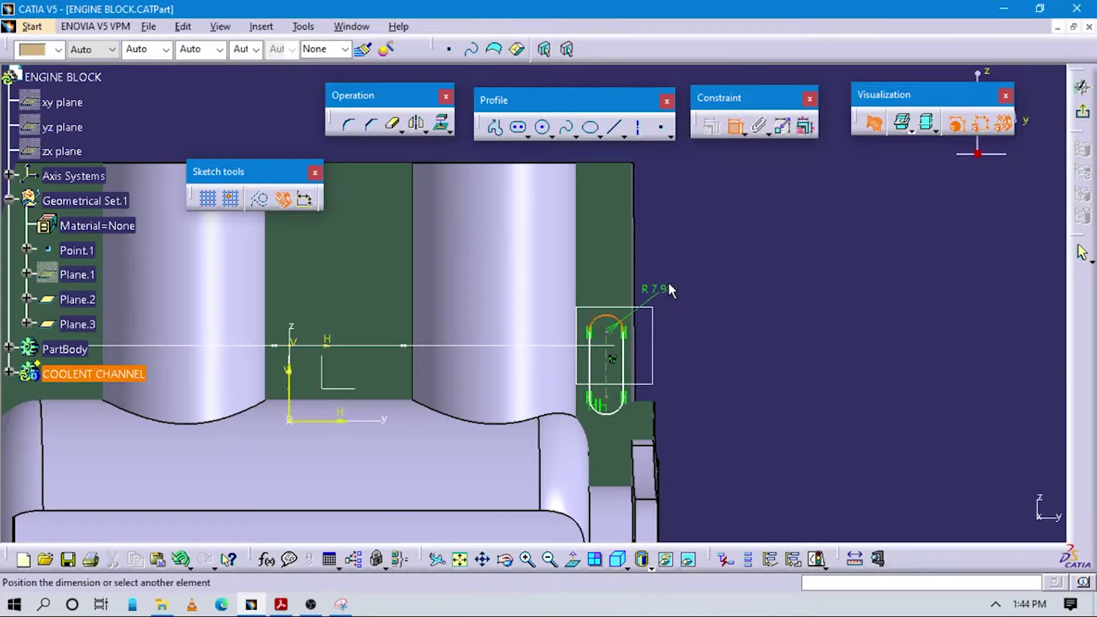
left_click(677, 280)
double_click(666, 280)
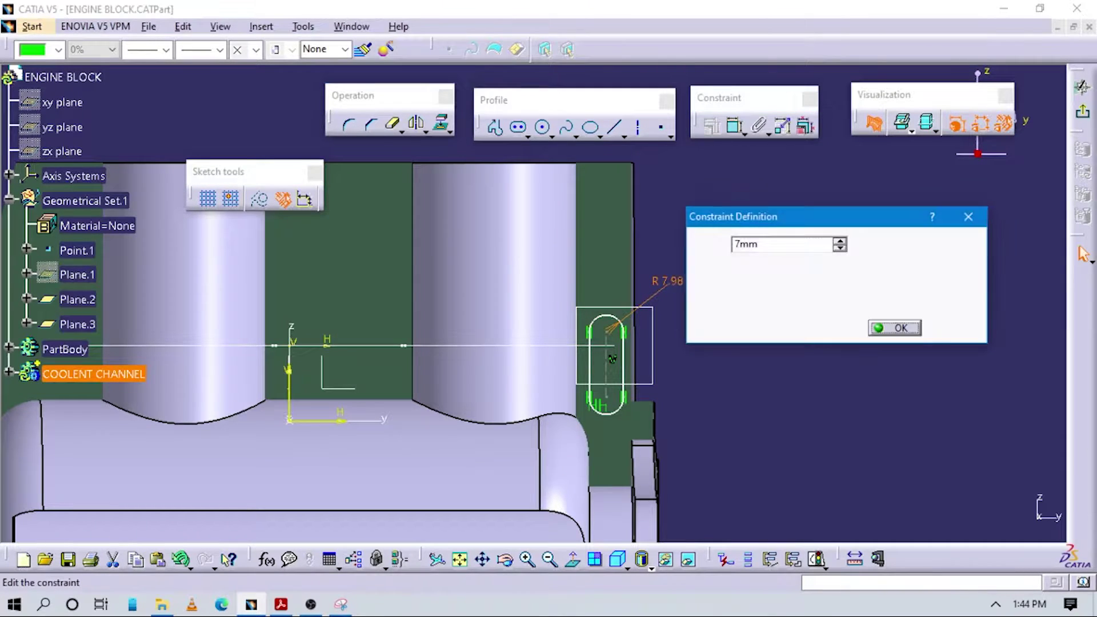
key("Return")
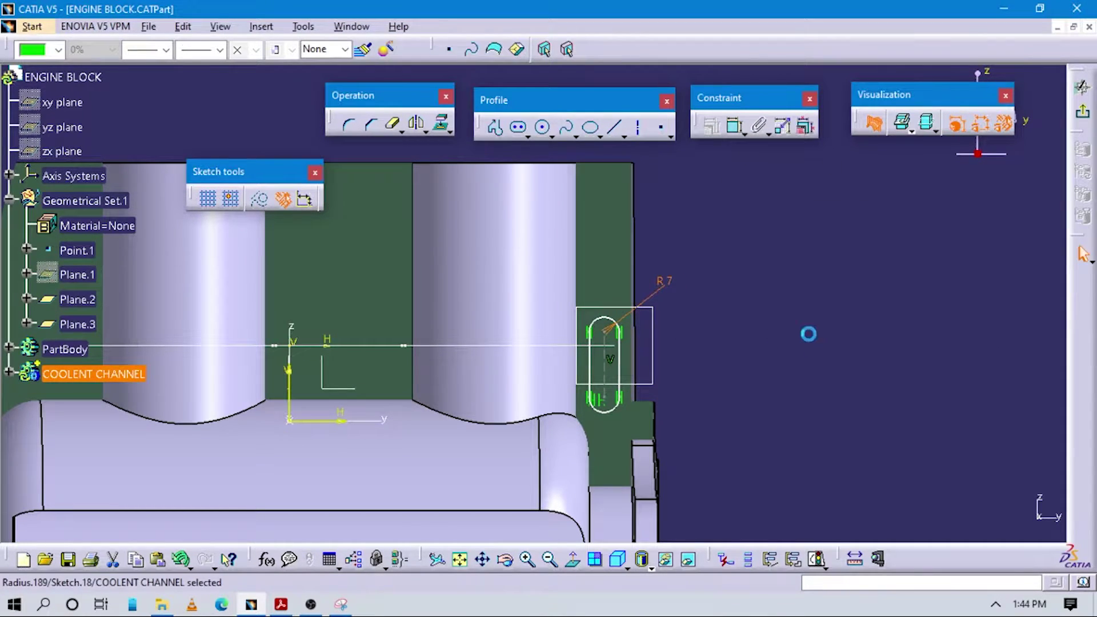
- Look up the channel heights in the PDF drawing and dimension the slot's lower centre 89 mm above the block's bottom edge
left_click(282, 604)
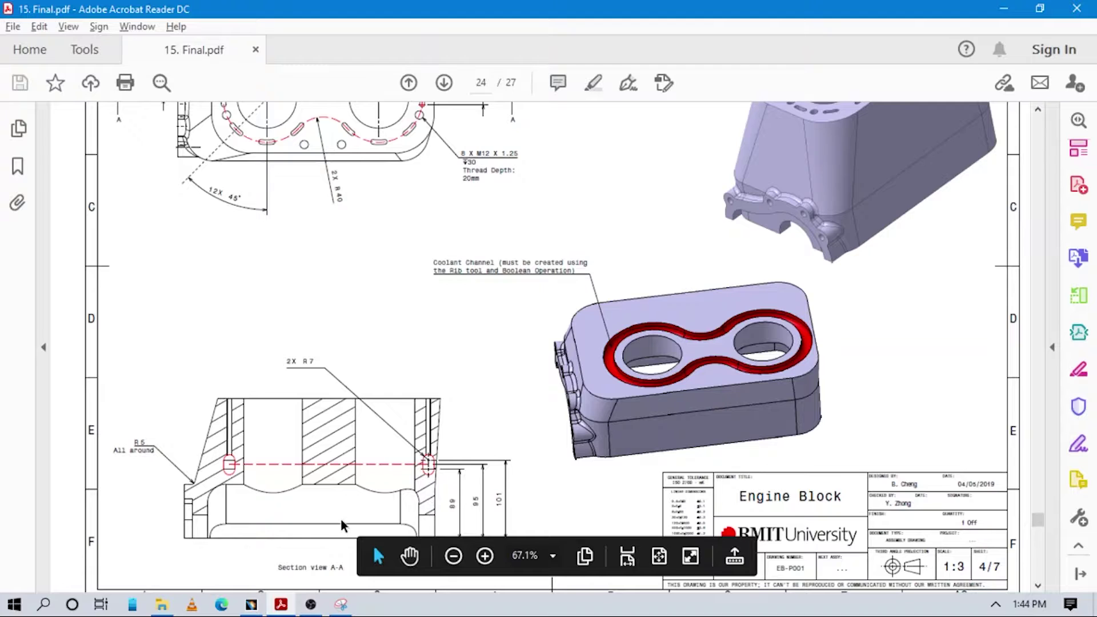
scroll(517, 442, "down", 3)
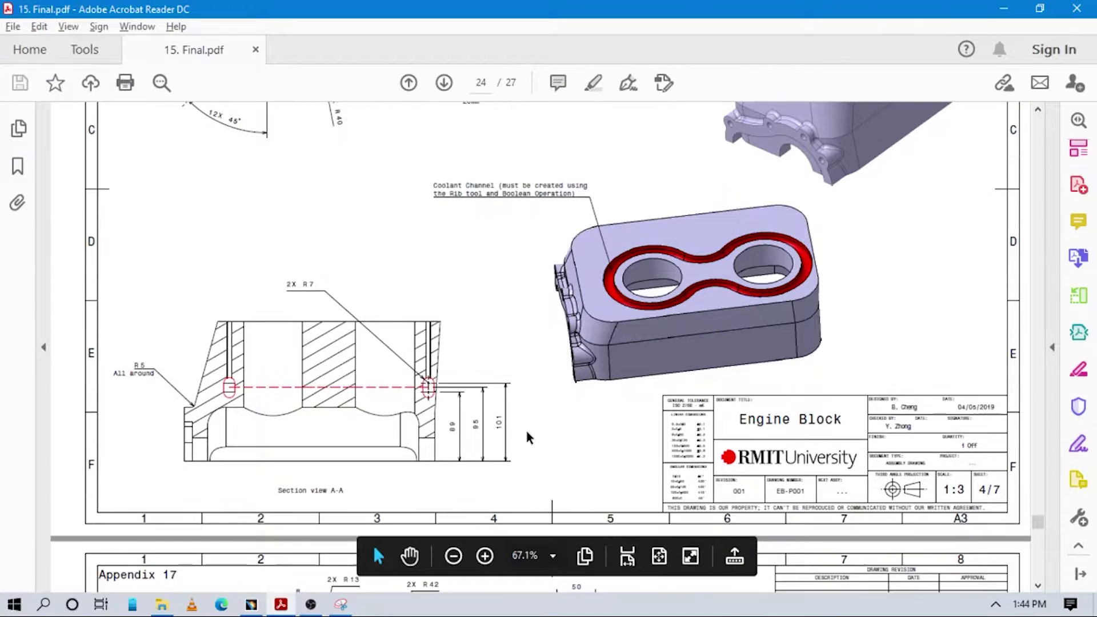
left_click(261, 605)
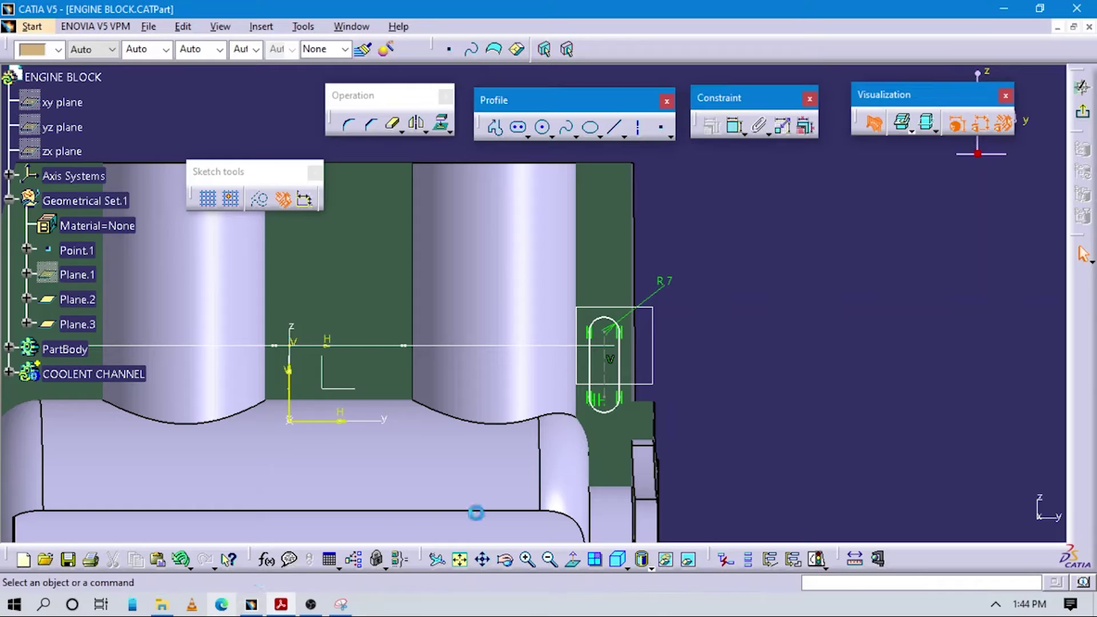
mouse_move(745, 347)
middle_mouse_down()
mouse_move(745, 409)
mouse_move(676, 439)
mouse_move(696, 391)
middle_mouse_up()
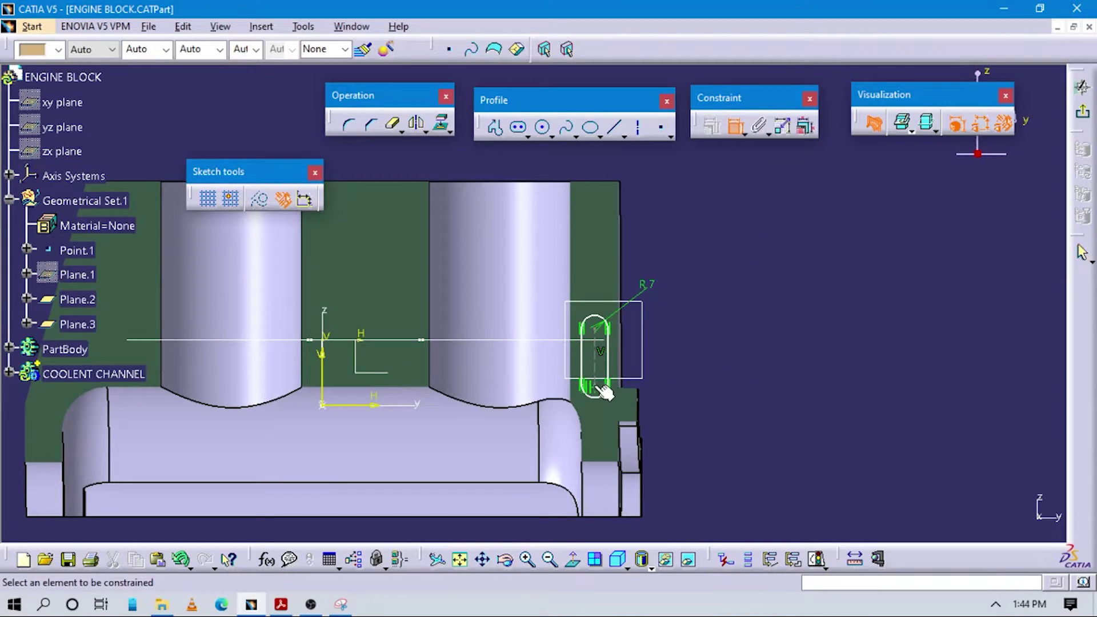
left_click(608, 508)
left_click(610, 517)
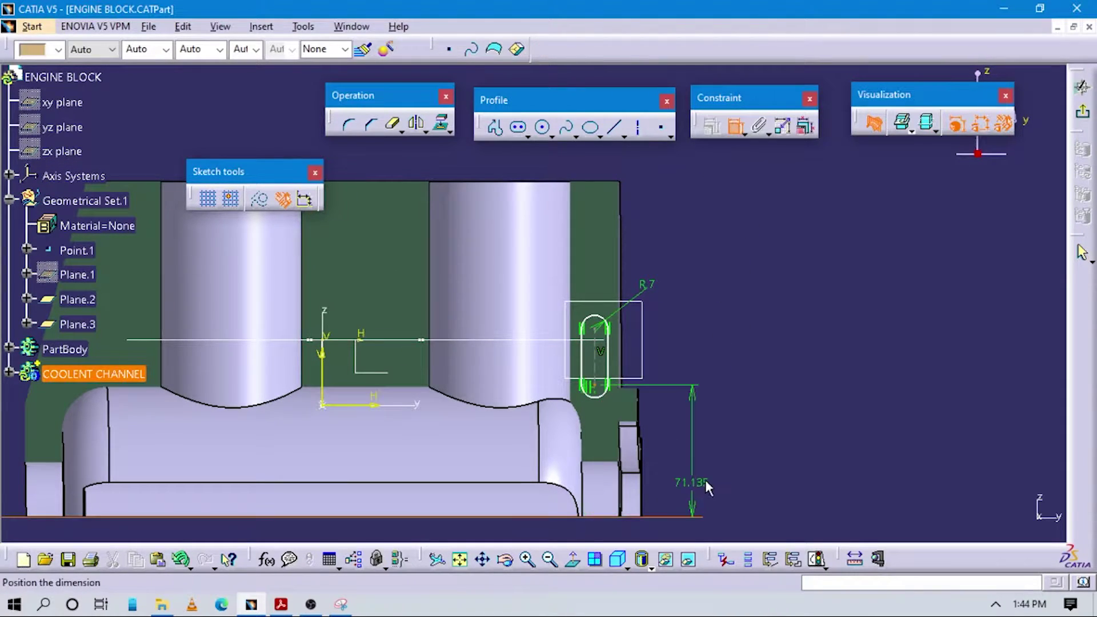
left_click(709, 480)
double_click(718, 474)
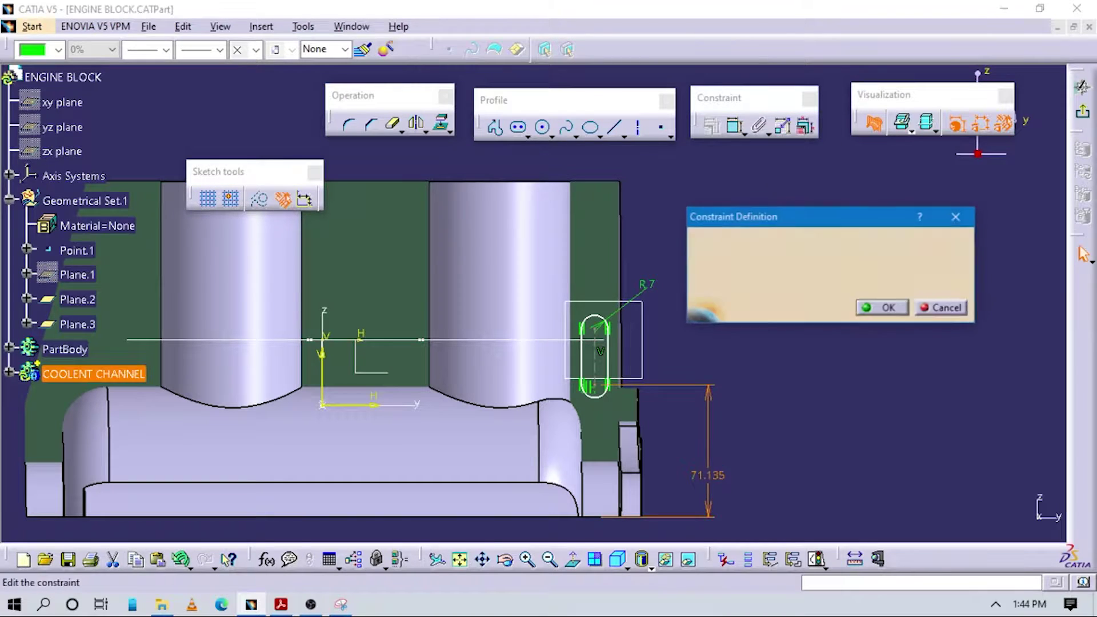
type("89mm")
key("Return")
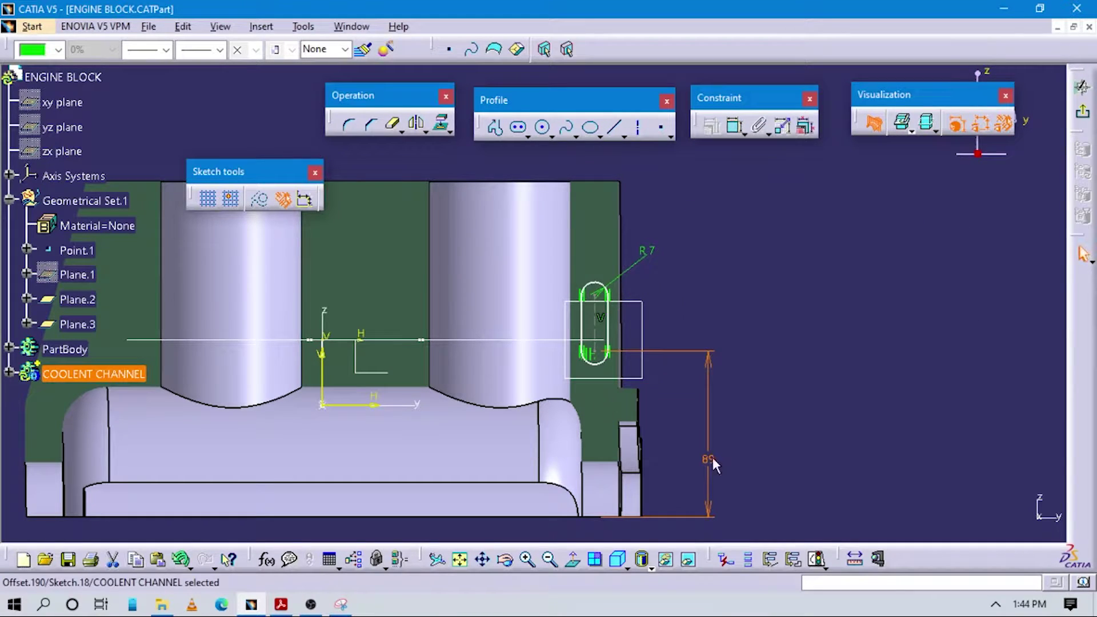
- Recheck the PDF drawing and dimension the slot's upper centre 101 mm above the block's bottom edge
left_click(281, 605)
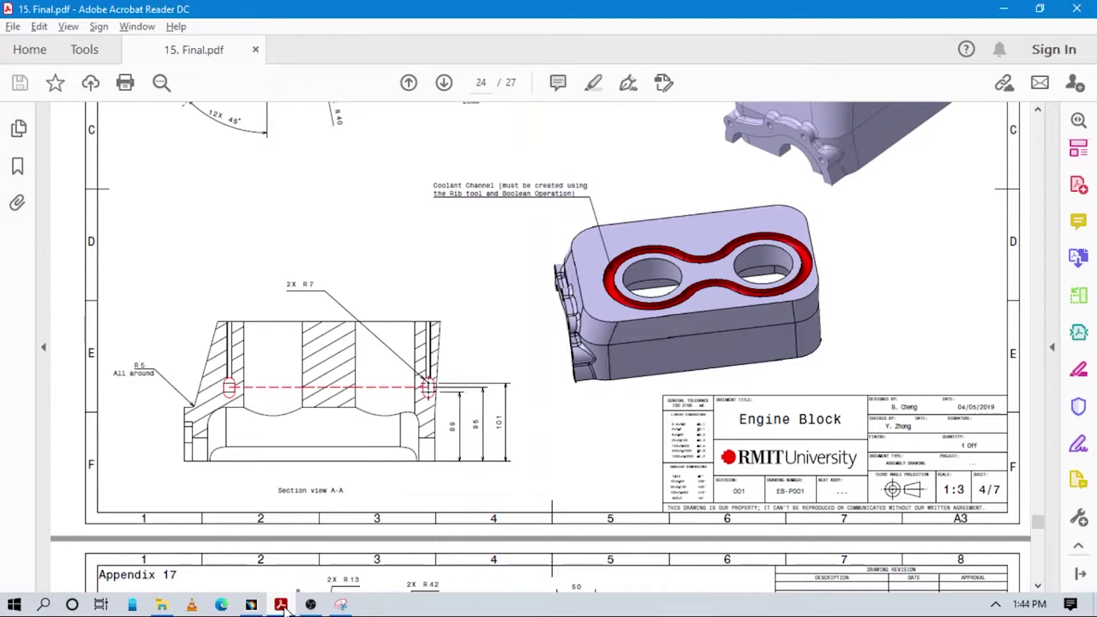
left_click(251, 604)
left_click(734, 125)
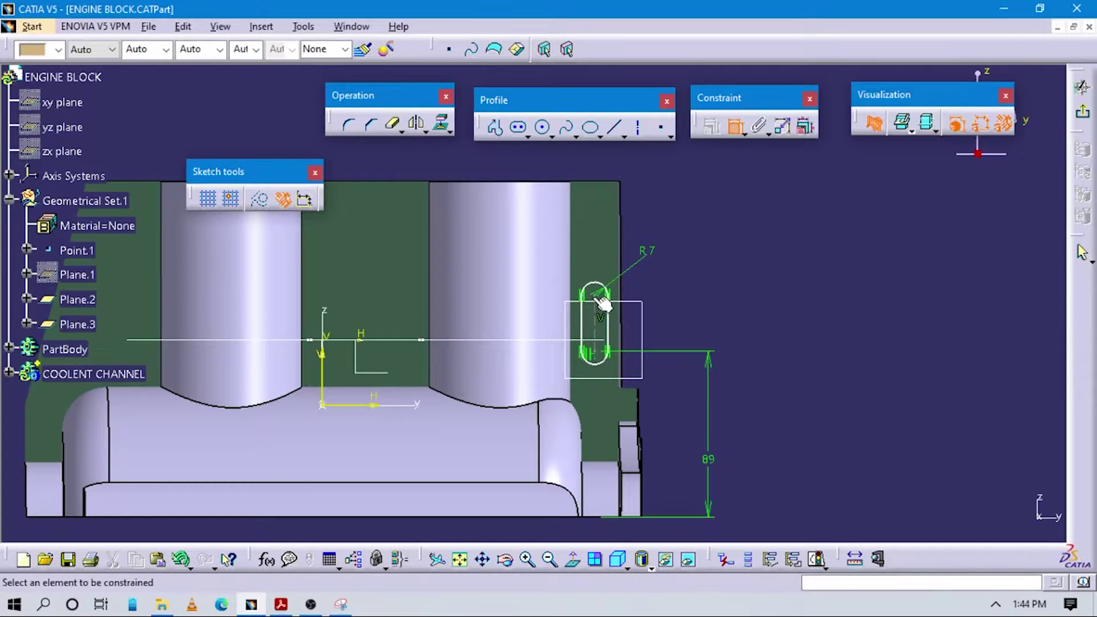
left_click(585, 516)
left_click(596, 517)
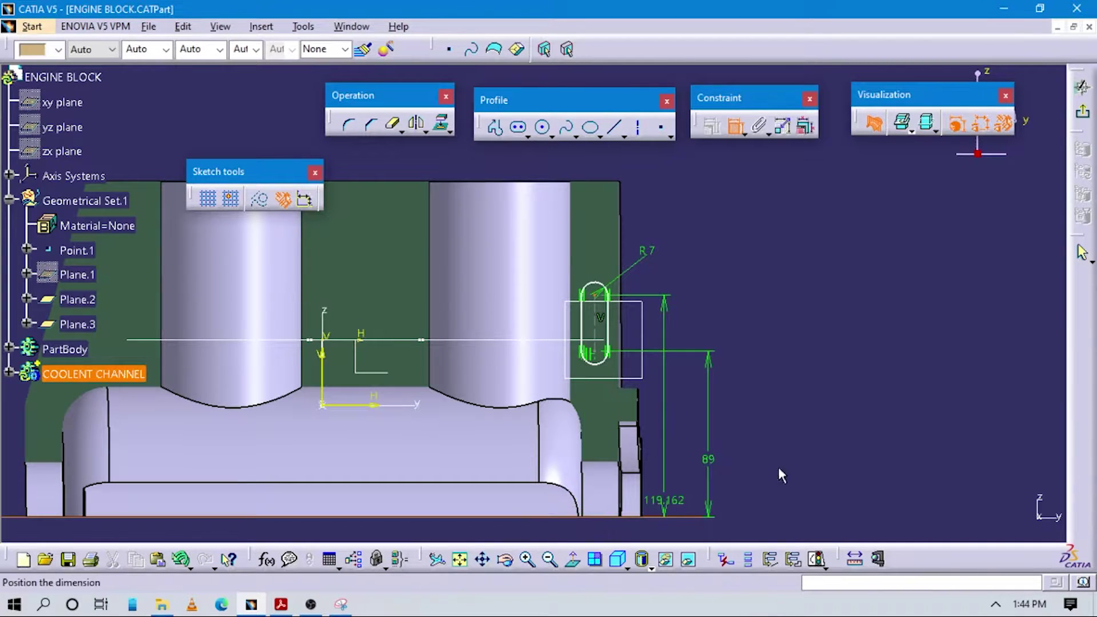
left_click(797, 454)
left_click(798, 456)
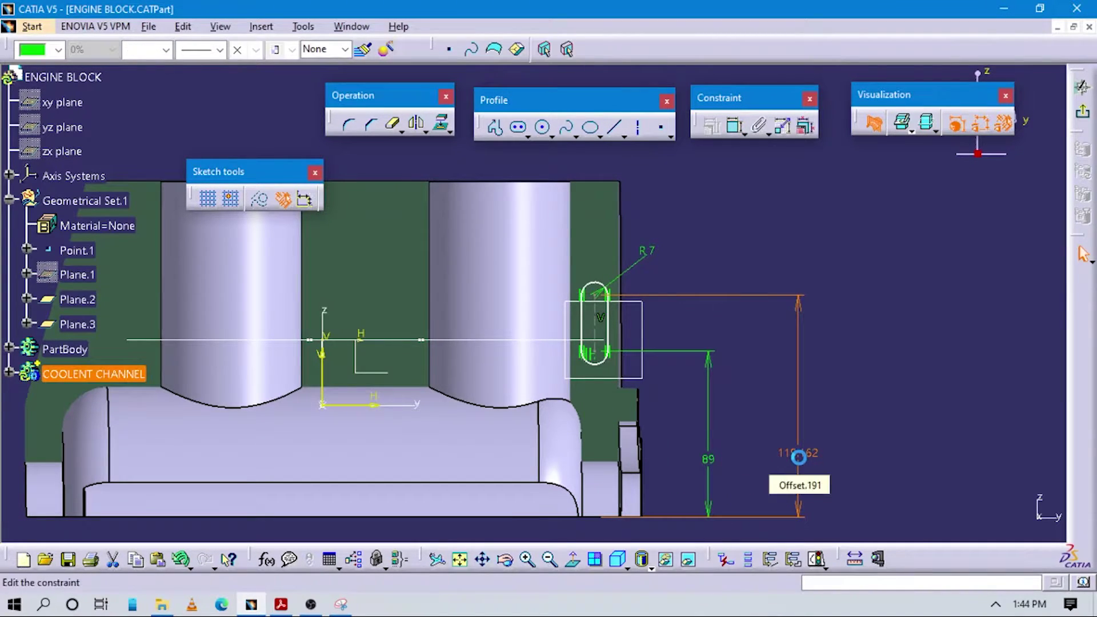
double_click(798, 456)
type("1001")
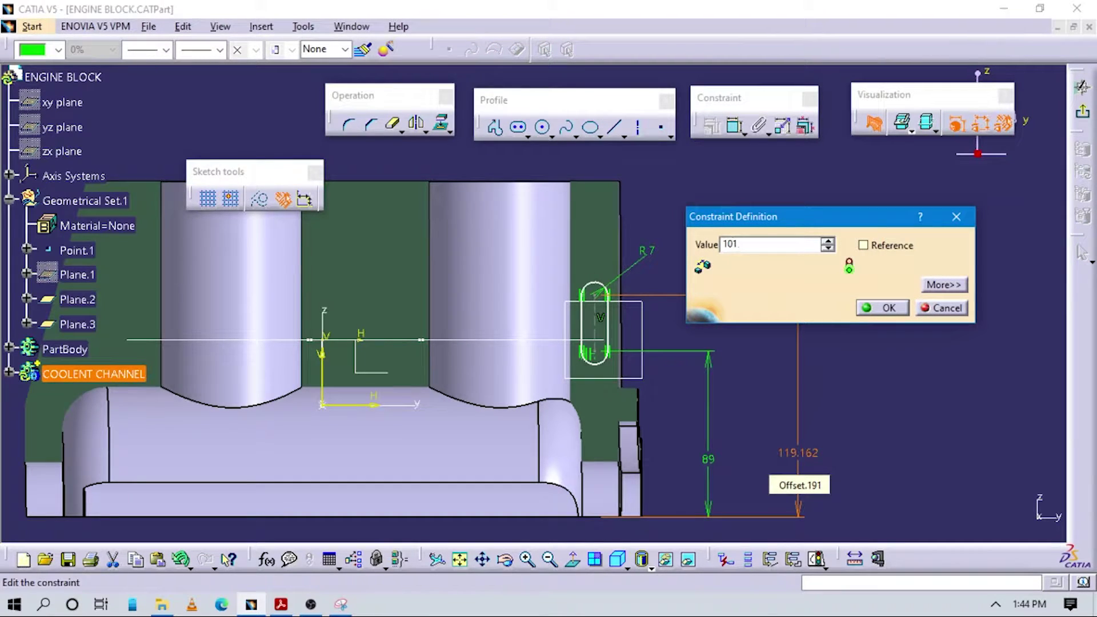
key("Return")
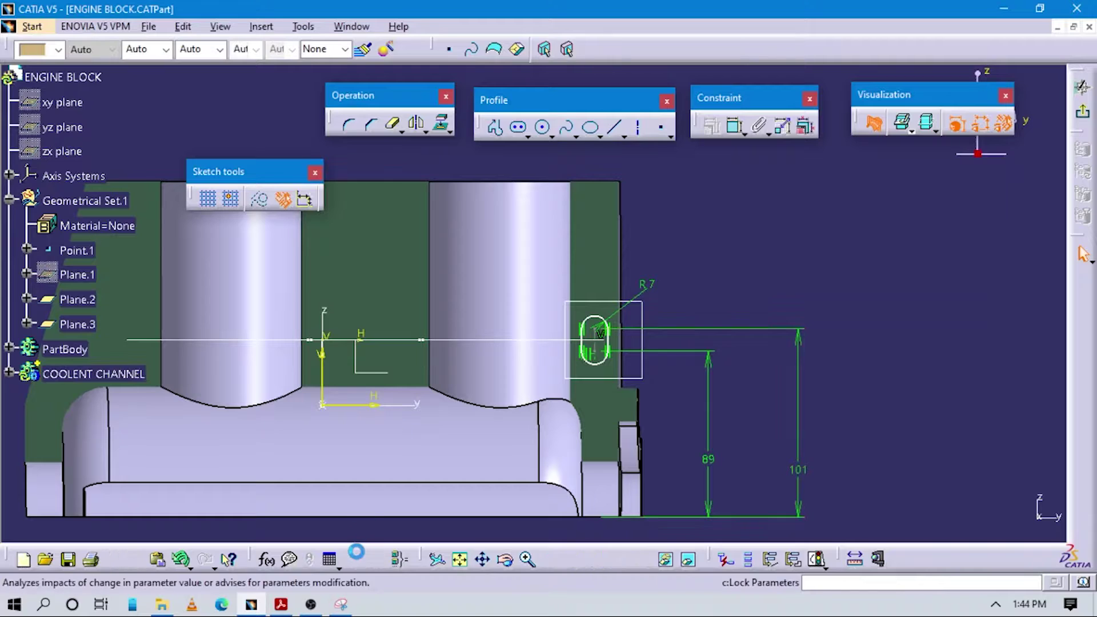
- Check the PDF's section view again and try to dimension the length of the slot's vertical centre line
mouse_move(279, 609)
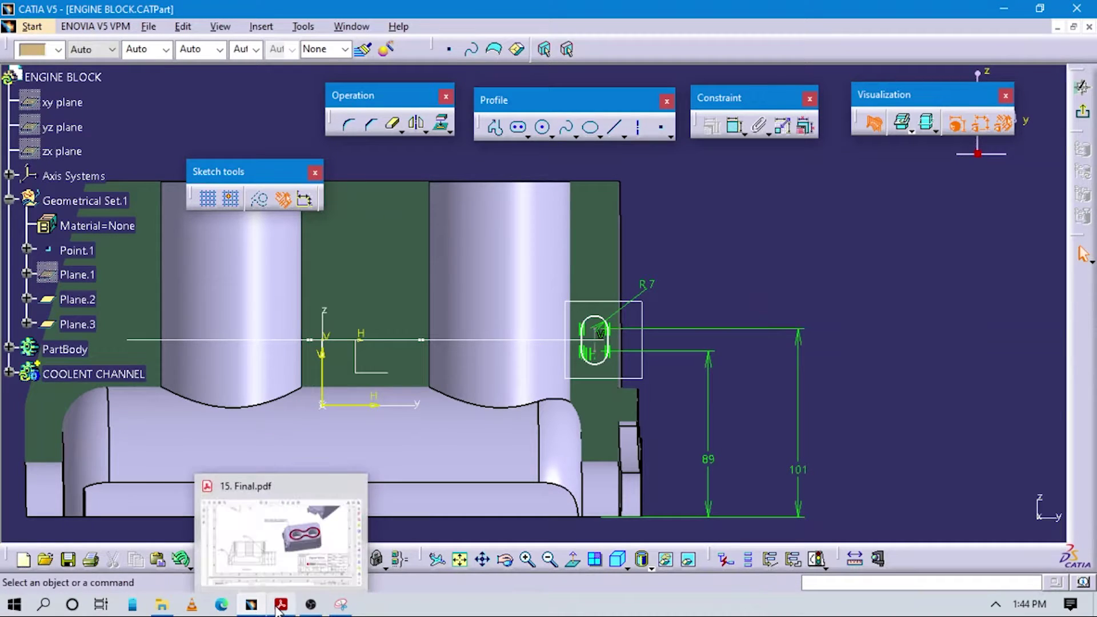
left_click(284, 605)
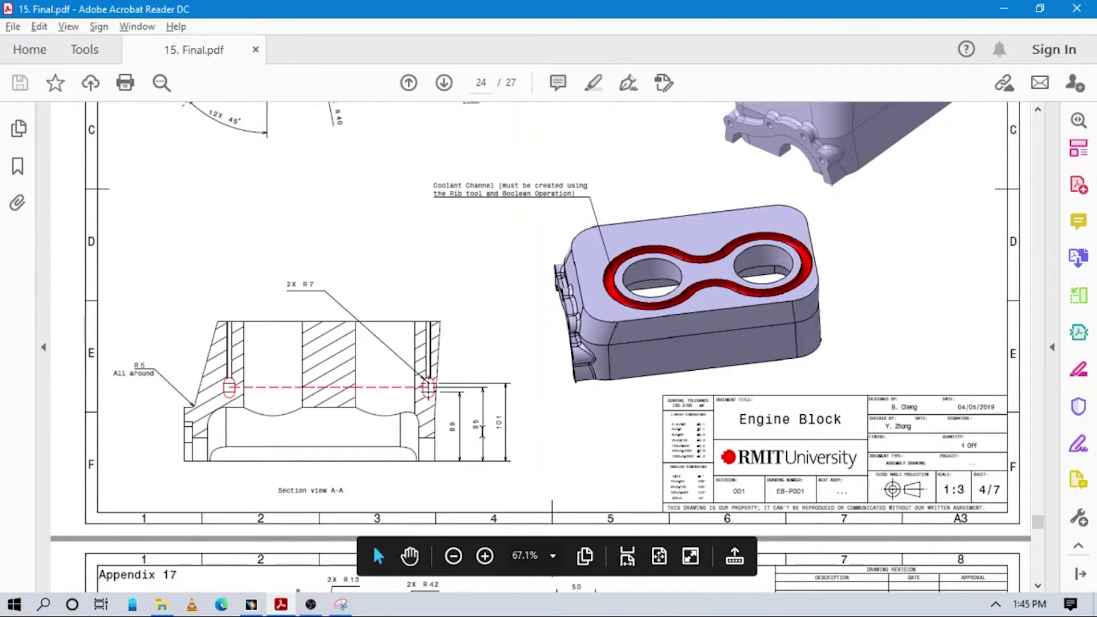
left_click(250, 605)
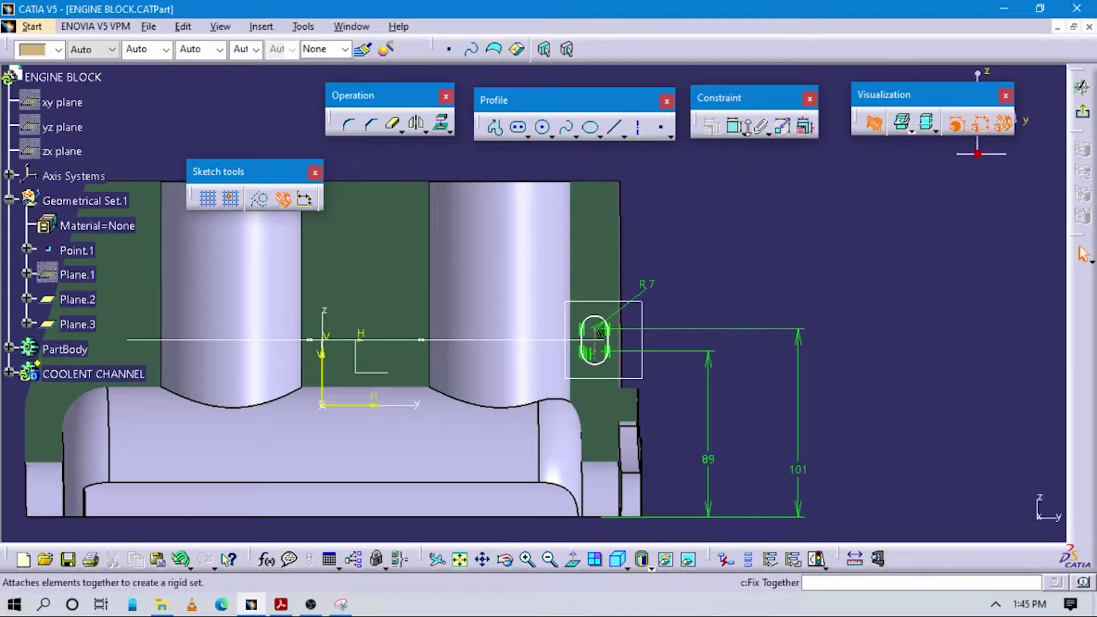
left_click(735, 127)
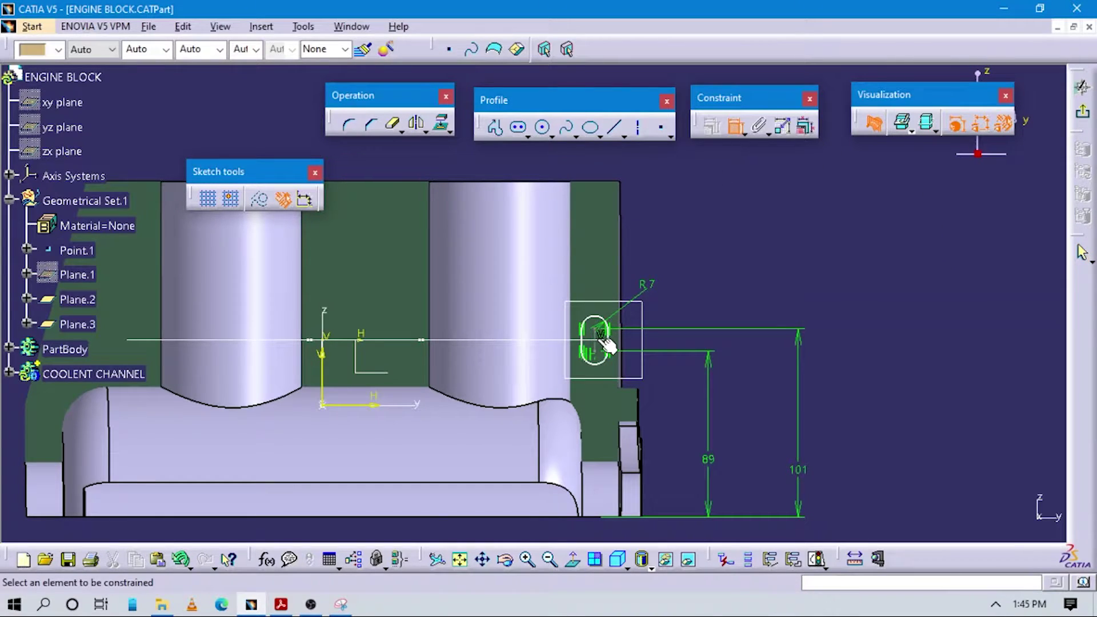
middle_click_drag(612, 372, 612, 319)
middle_click_drag(662, 360, 584, 371)
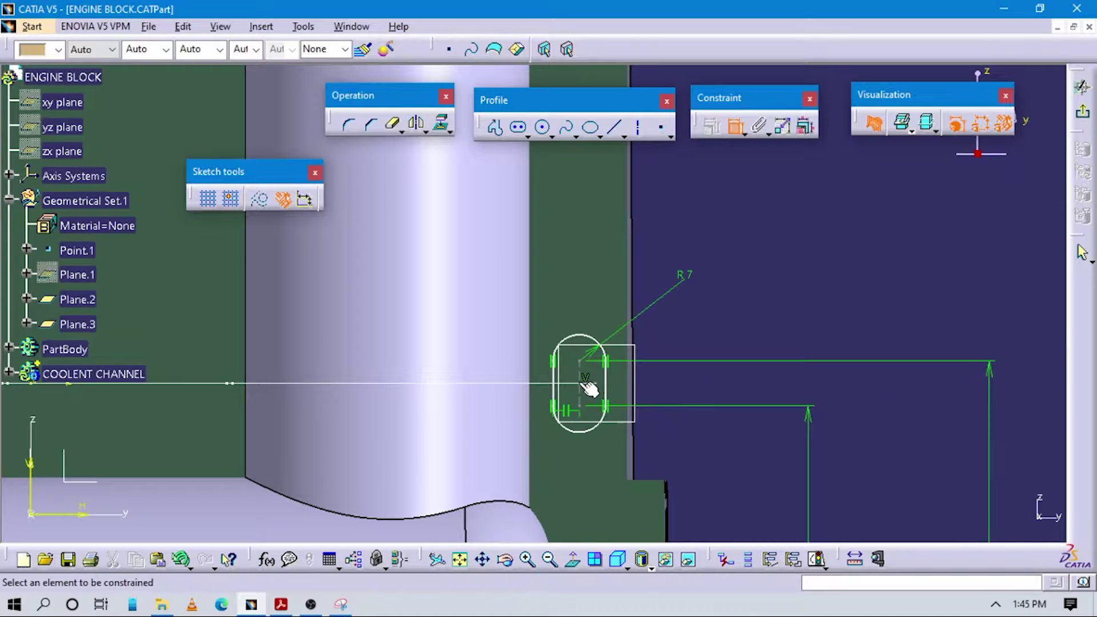
left_click(585, 379)
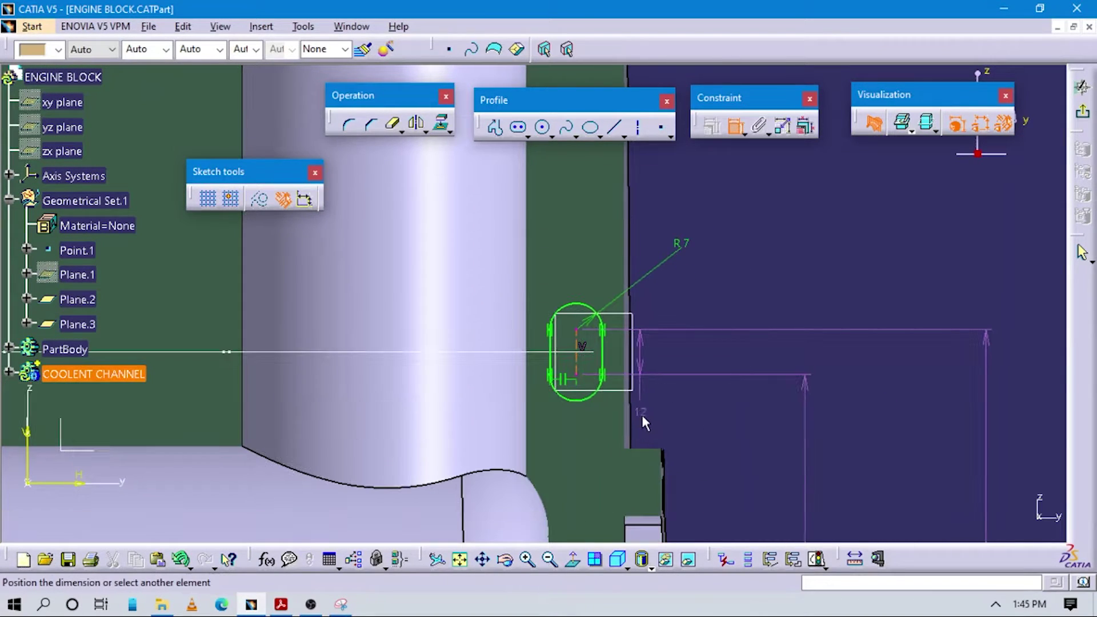
left_click(643, 416)
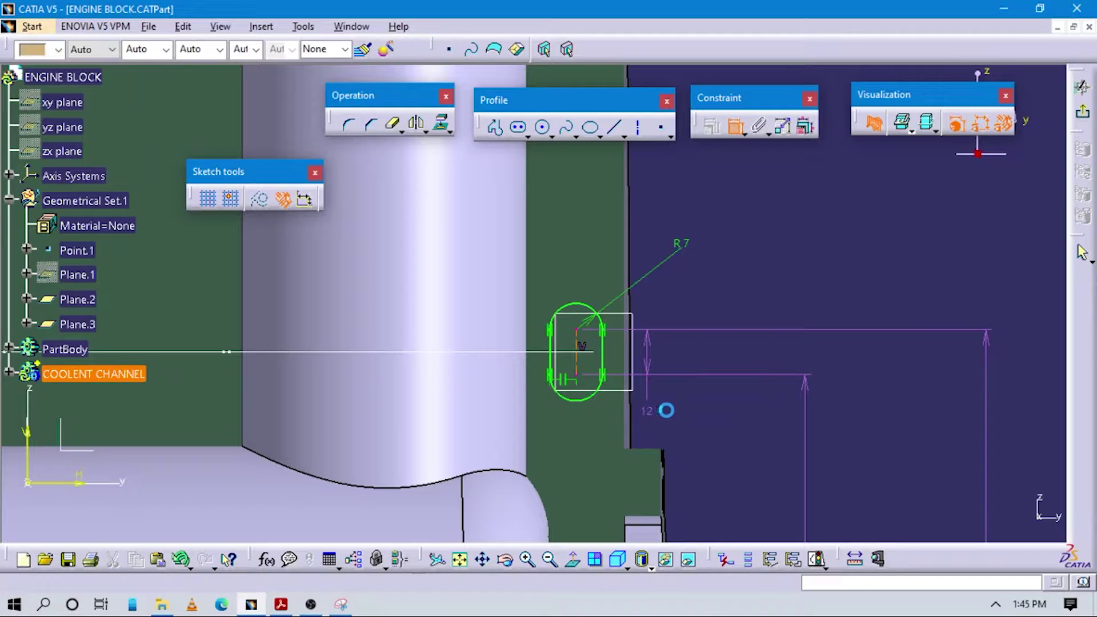
- Try to constrain the slot's centre line relative to the channel's centre profile
mouse_move(638, 418)
middle_mouse_down()
mouse_move(628, 411)
mouse_move(611, 451)
mouse_move(592, 456)
mouse_move(674, 457)
middle_mouse_up()
mouse_move(557, 388)
middle_mouse_down()
mouse_move(495, 426)
mouse_move(514, 408)
mouse_move(509, 424)
middle_mouse_up()
middle_click_drag(614, 440, 594, 383, "ctrl")
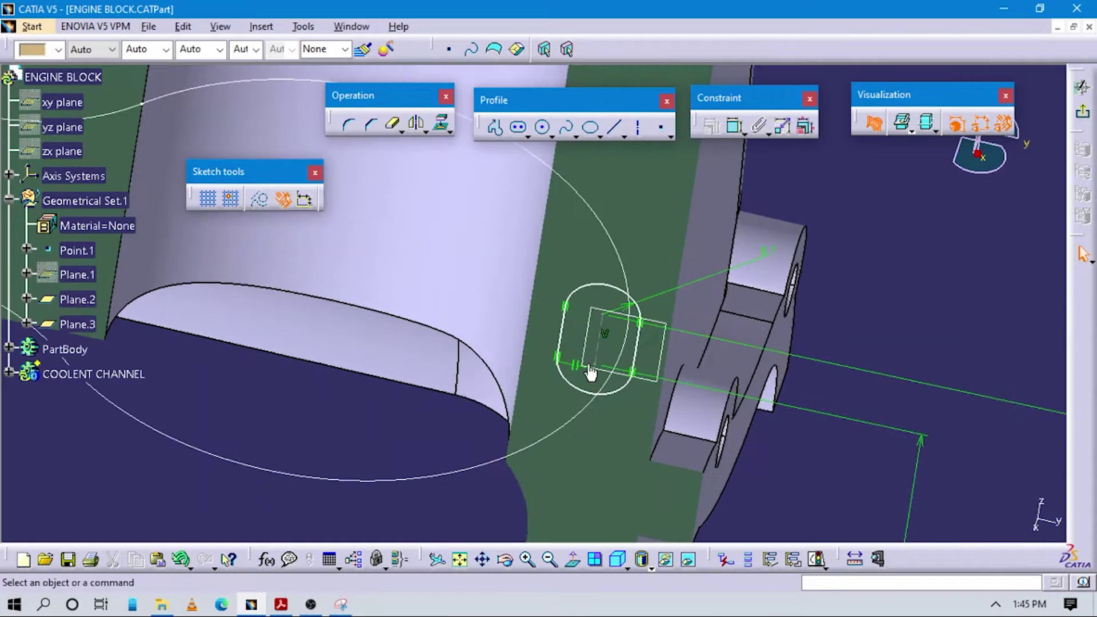
left_click(735, 126)
left_click(621, 349)
left_click(626, 350)
middle_click_drag(579, 374, 629, 341)
key("Escape")
mouse_move(666, 392)
middle_mouse_down()
mouse_move(650, 348)
mouse_move(677, 301)
middle_mouse_up()
middle_click(677, 301)
left_click_drag(522, 364, 565, 375)
middle_click_drag(574, 384, 572, 480)
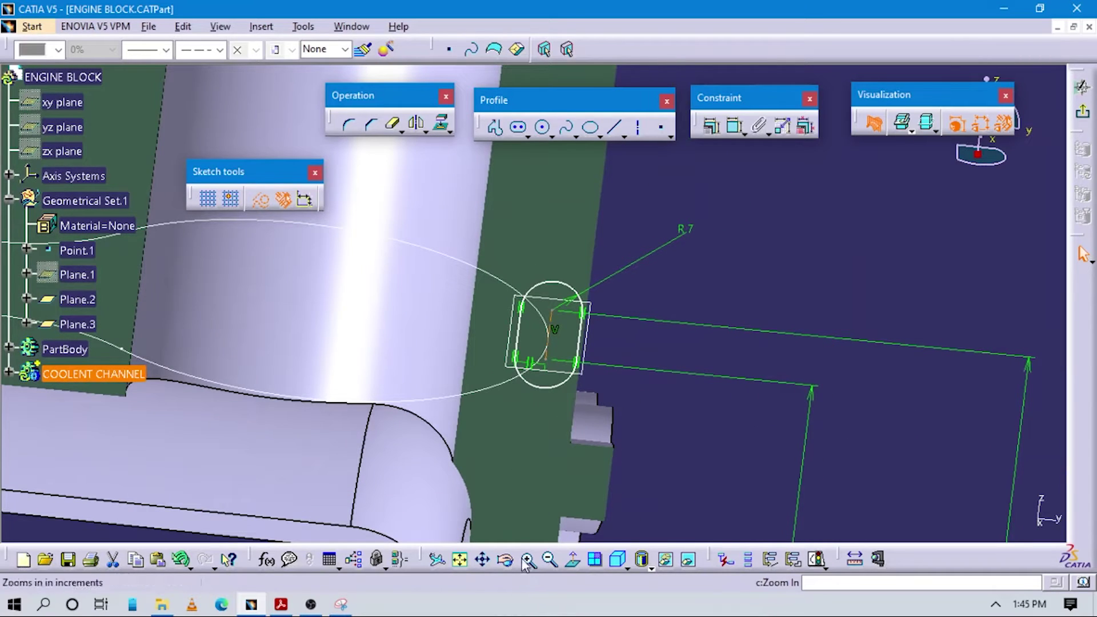
- Dimension the horizontal distance between the slot's centre line and the sketch's vertical axis, and exit the sketch
left_click(573, 558)
middle_click_drag(619, 437, 643, 513)
left_click(733, 125)
left_click(596, 313)
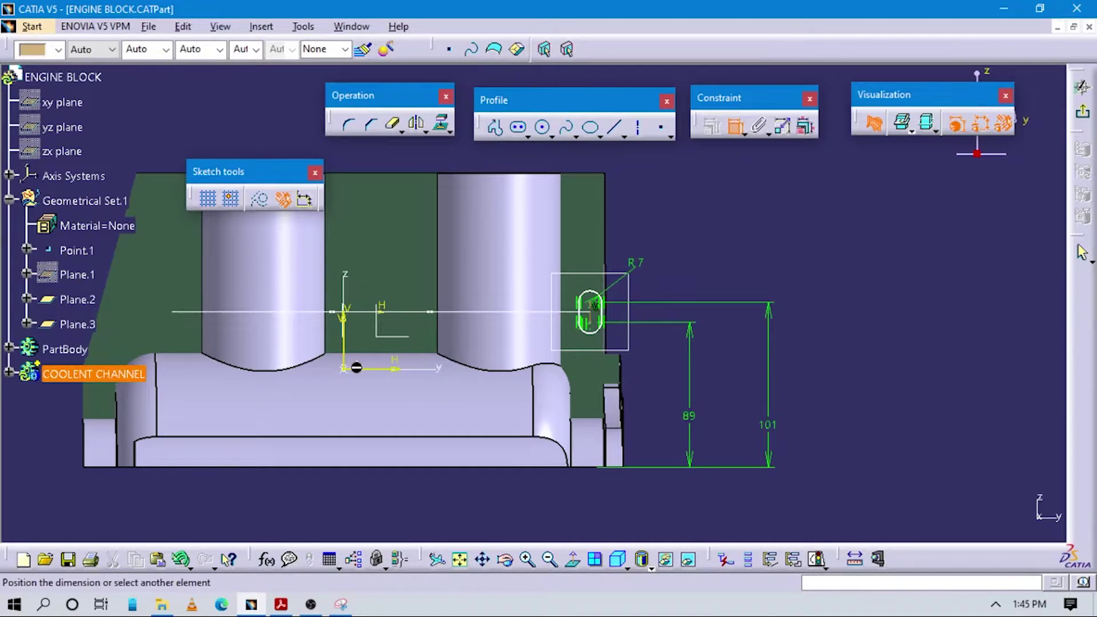
left_click(344, 352)
left_click(448, 163)
mouse_move(583, 273)
middle_mouse_down()
mouse_move(499, 215)
mouse_move(500, 165)
middle_mouse_up()
middle_click_drag(695, 337, 695, 257)
mouse_move(857, 348)
middle_mouse_down()
mouse_move(554, 398)
mouse_move(529, 350)
mouse_move(510, 404)
middle_mouse_up()
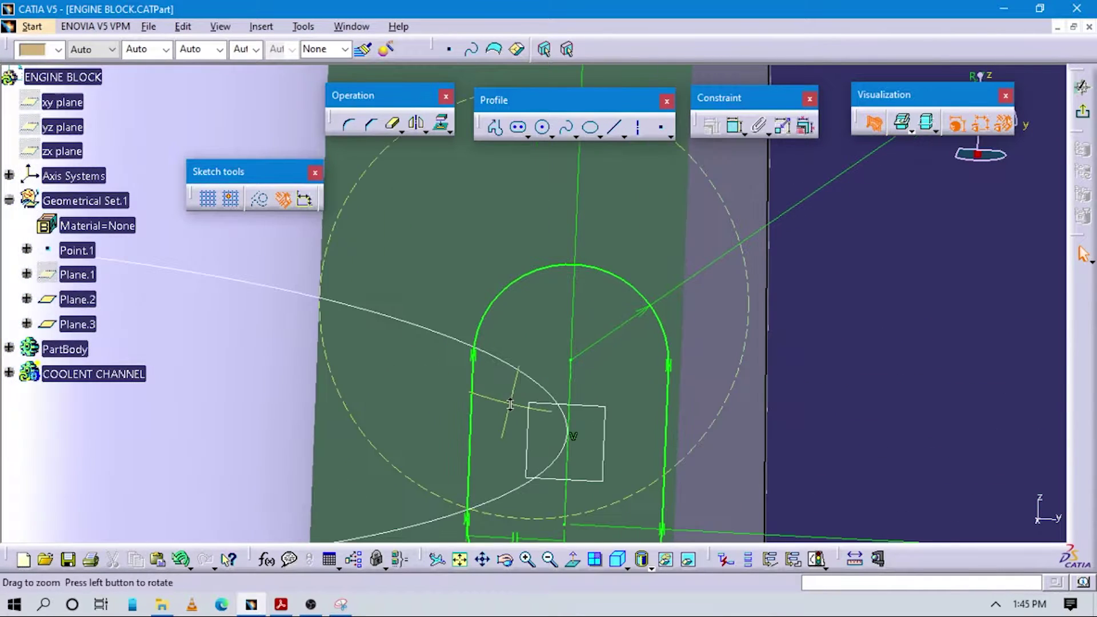
middle_click_drag(561, 453, 762, 289)
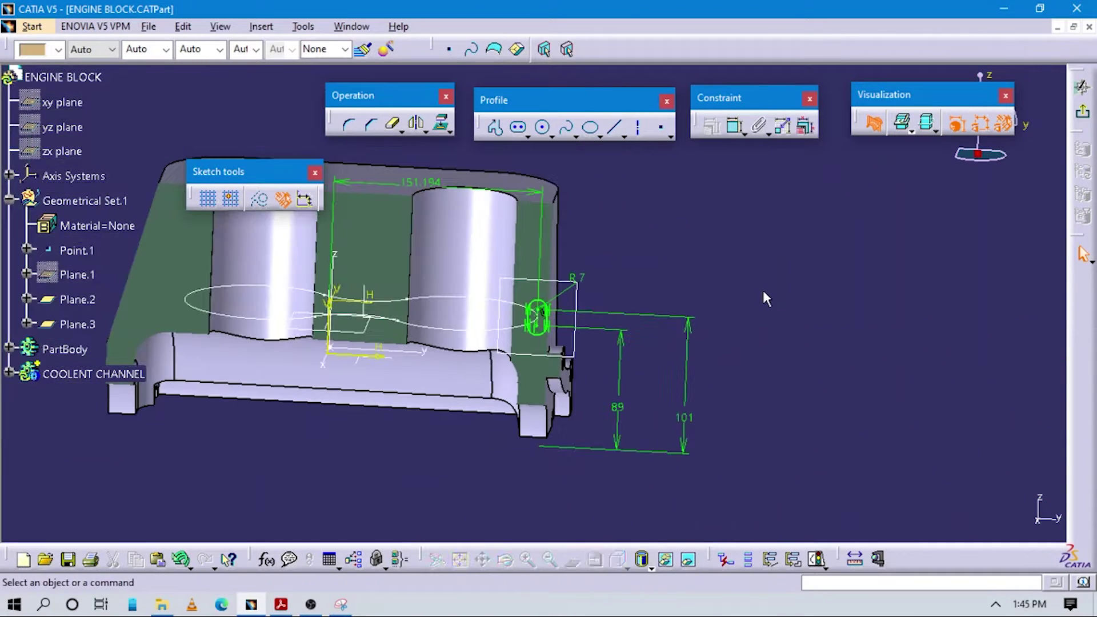
left_click(1082, 112)
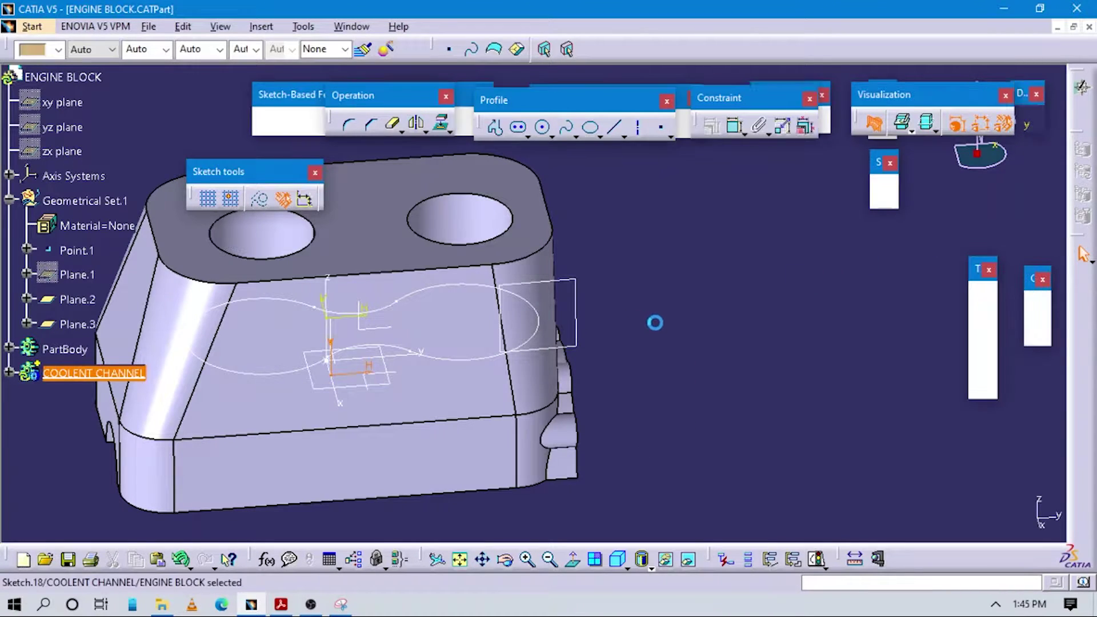
- Display only the current body, COOLENT CHANNEL, so that the rest of the engine block is out of view
left_click(676, 325)
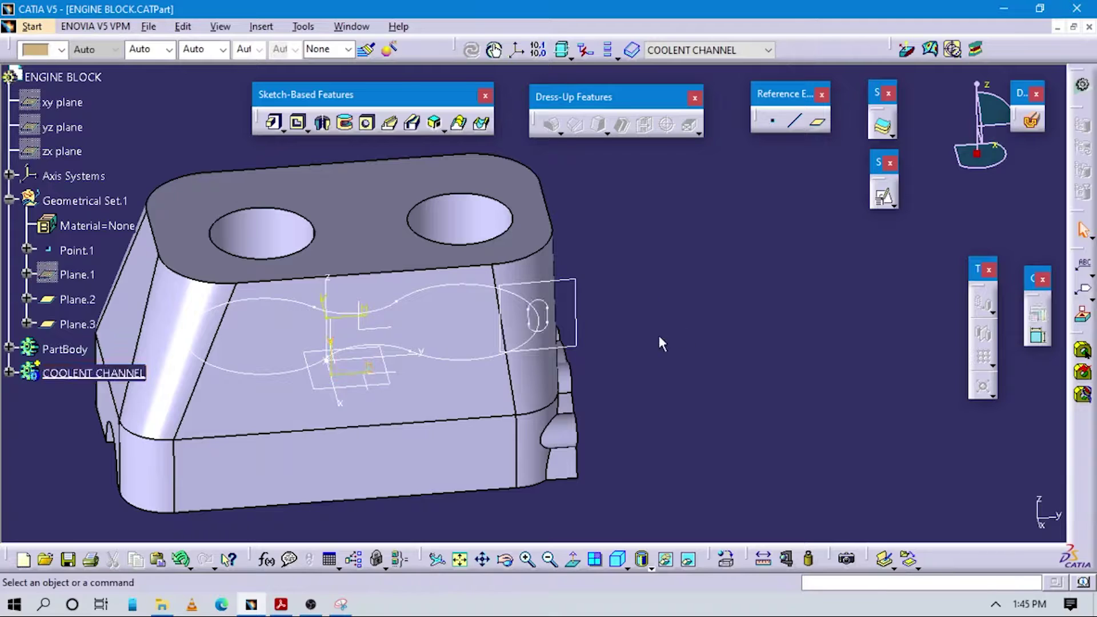
middle_click_drag(422, 408, 600, 400)
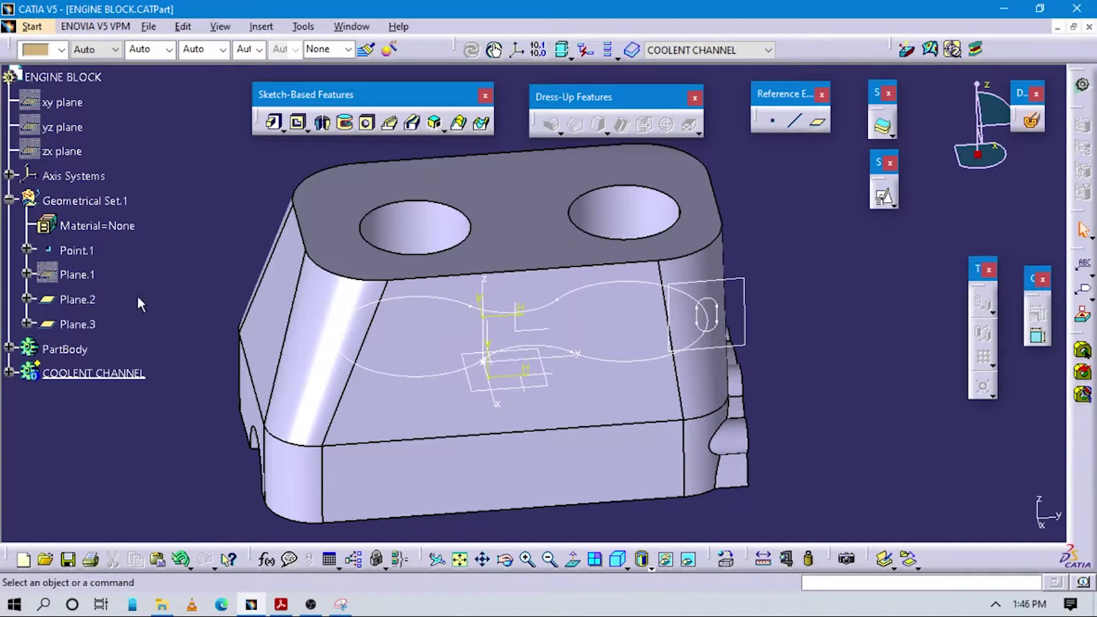
right_click(90, 377)
left_click(131, 161)
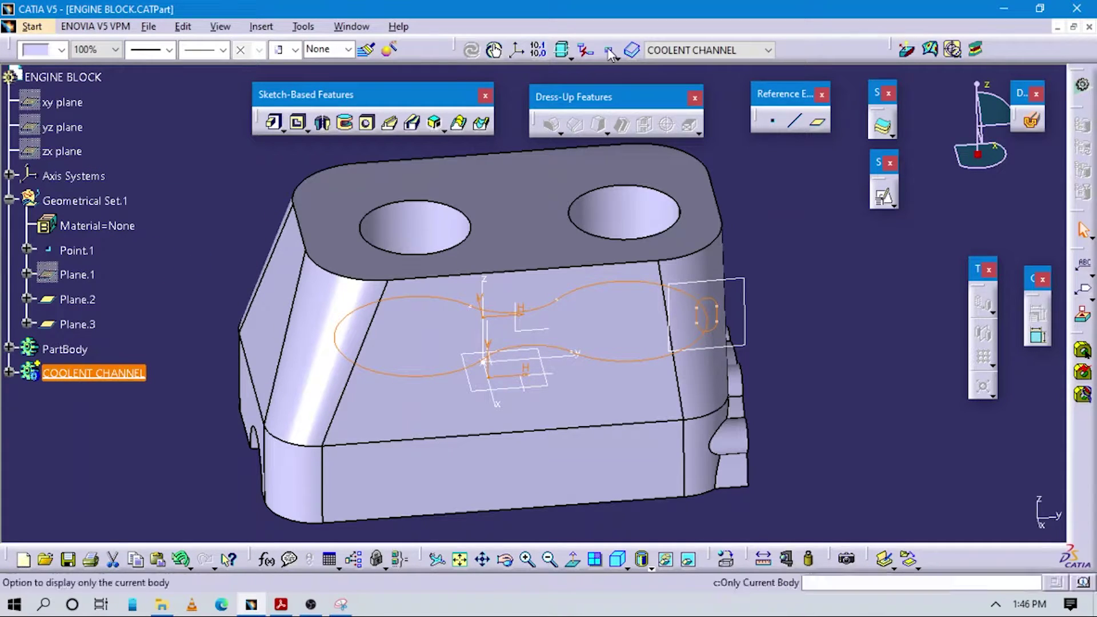
left_click_drag(464, 53, 191, 188)
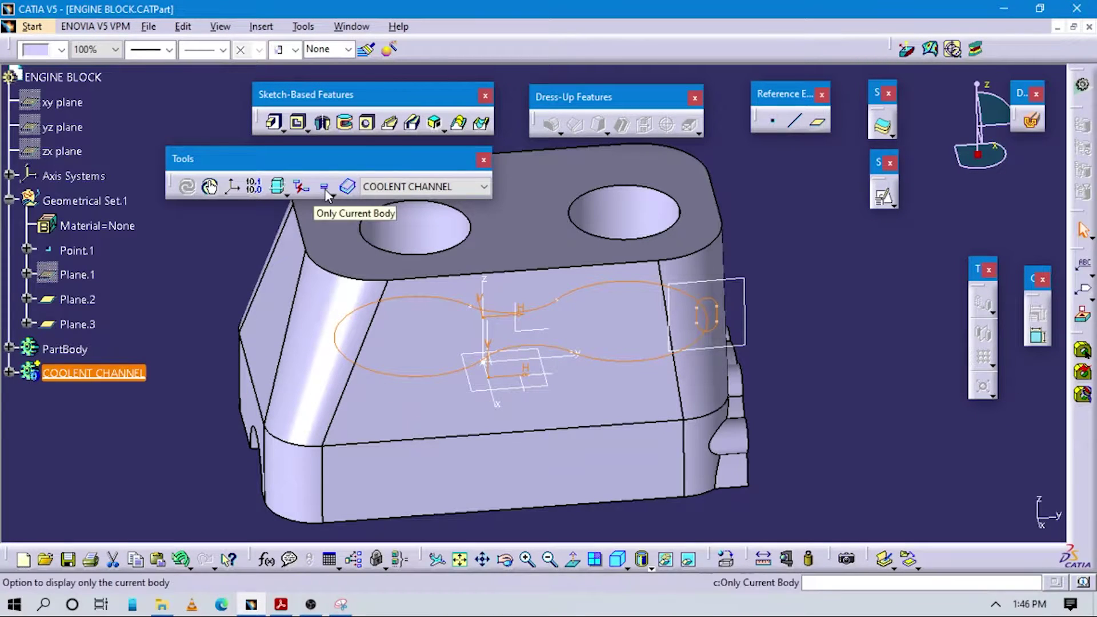
left_click(325, 189)
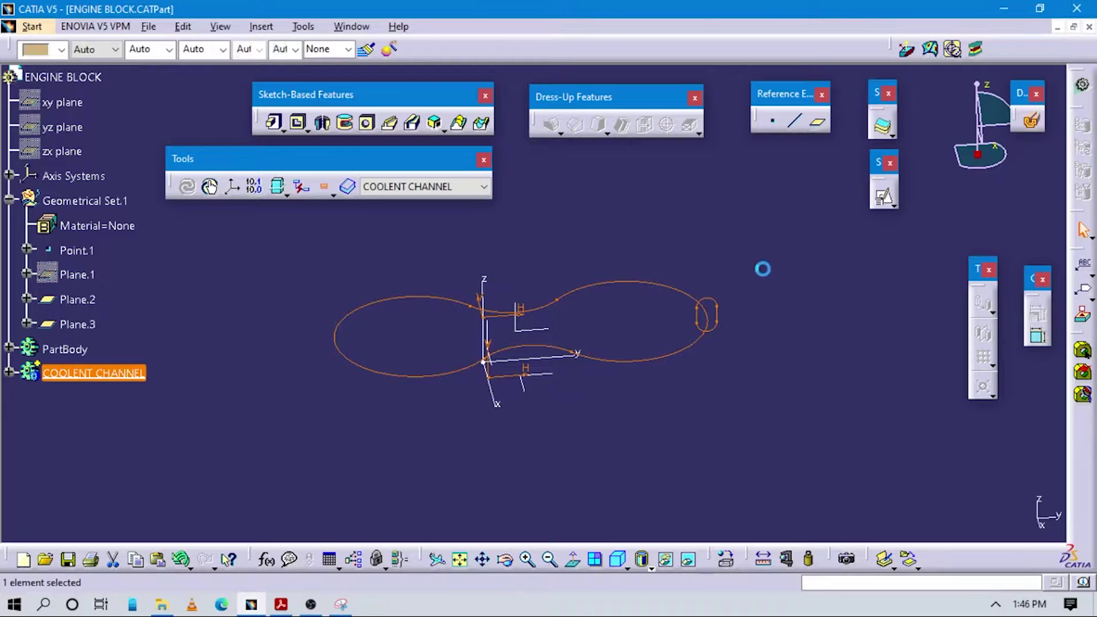
- Create a rib from the slot sketch as profile and the coolant channel's closed curve as centre curve, keeping the Keep angle profile control
middle_click_drag(747, 392, 666, 397)
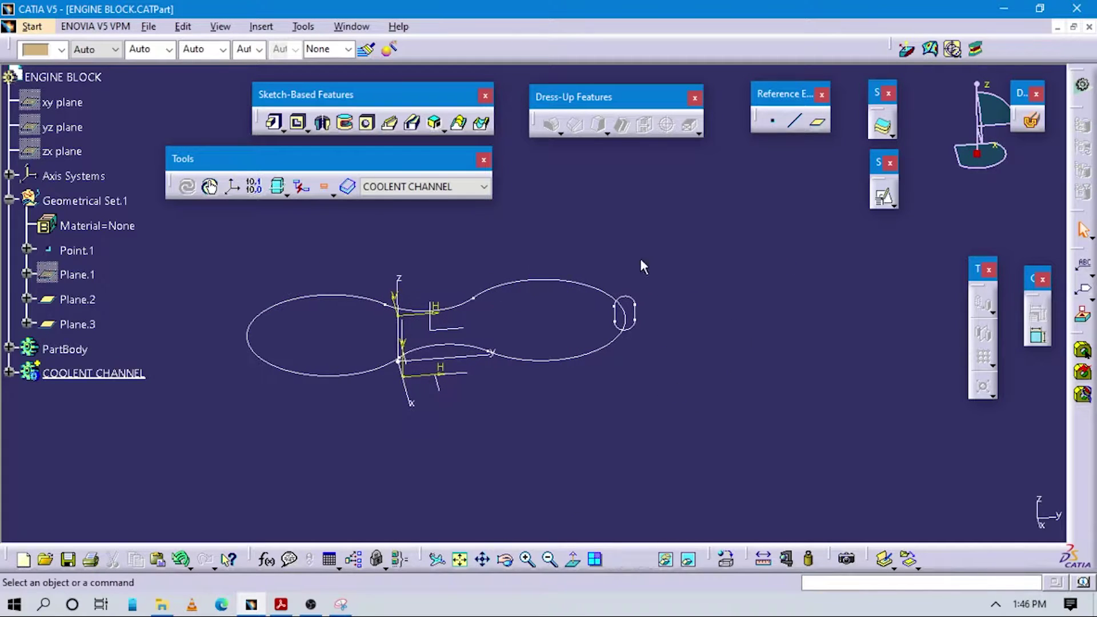
left_click(412, 125)
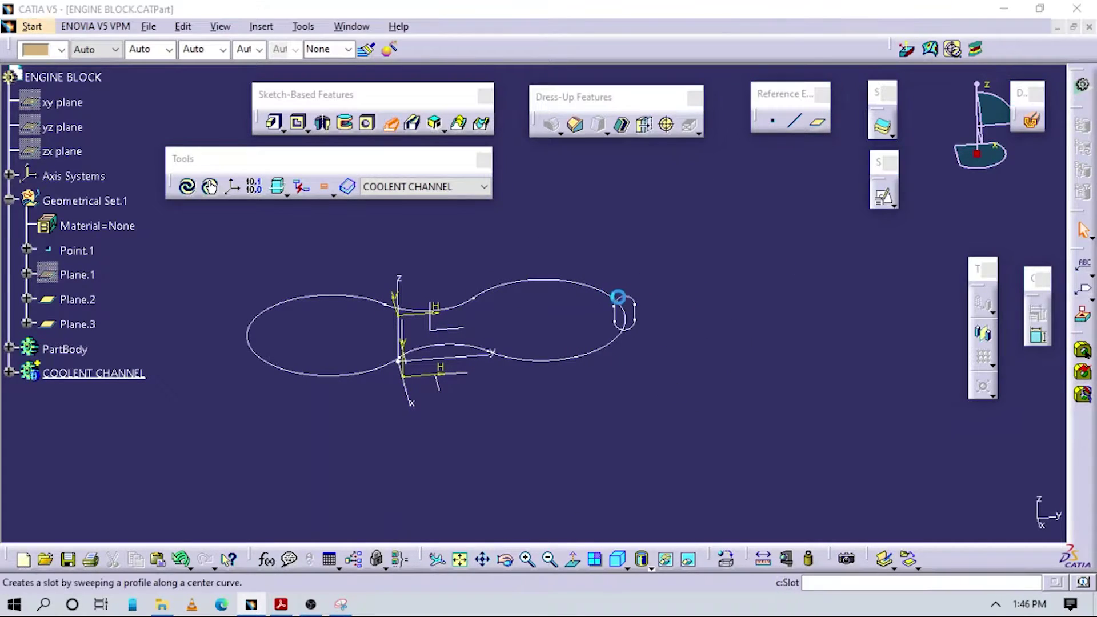
left_click(629, 297)
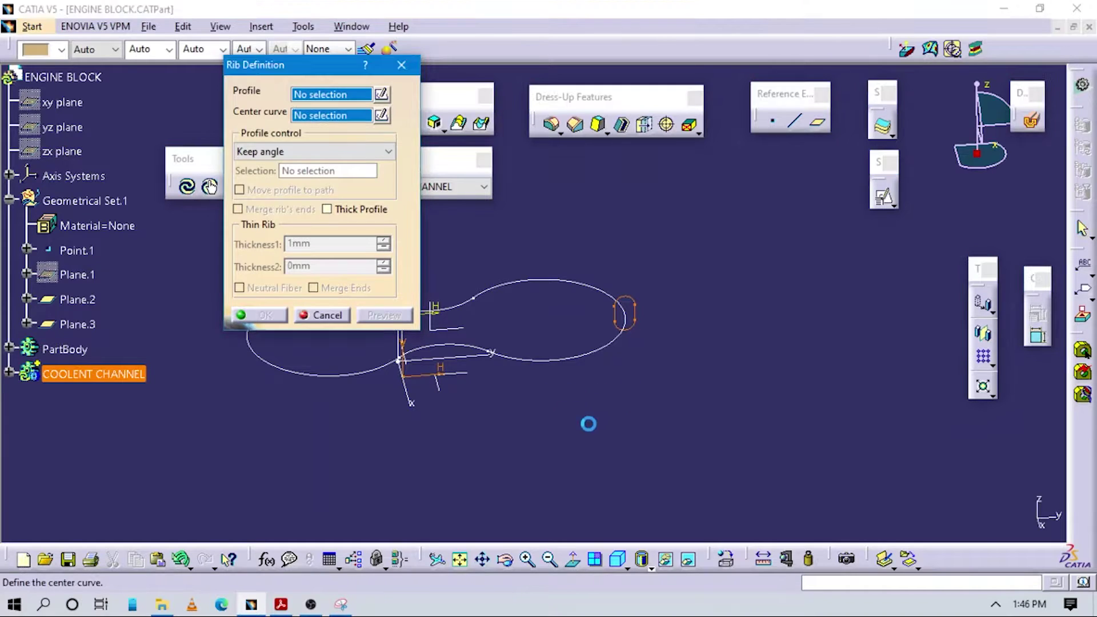
middle_click_drag(698, 449, 838, 506)
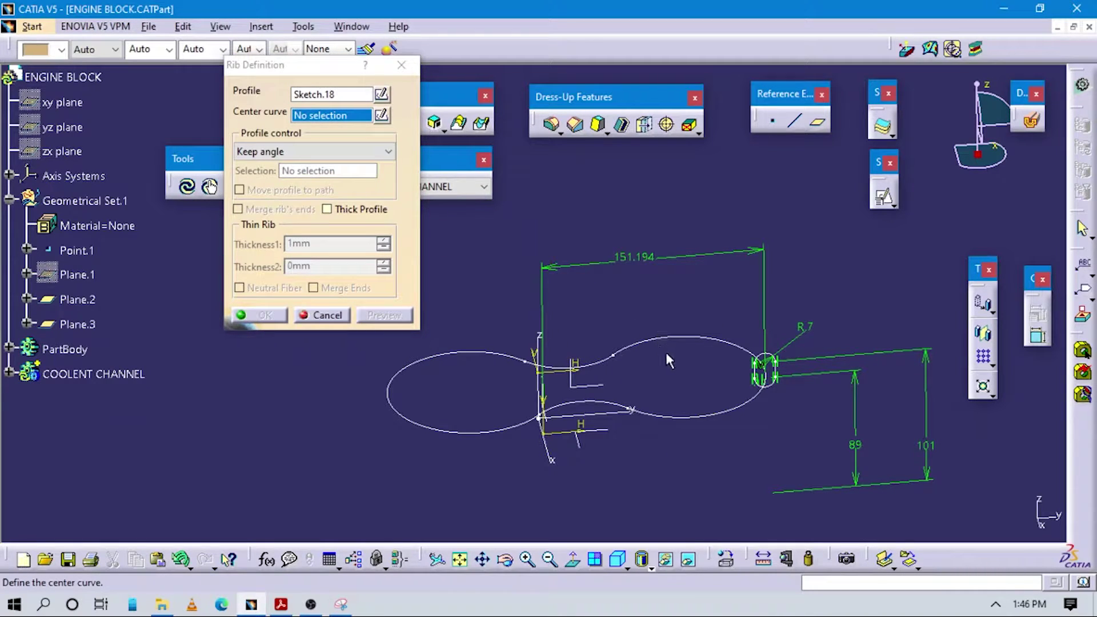
left_click(662, 336)
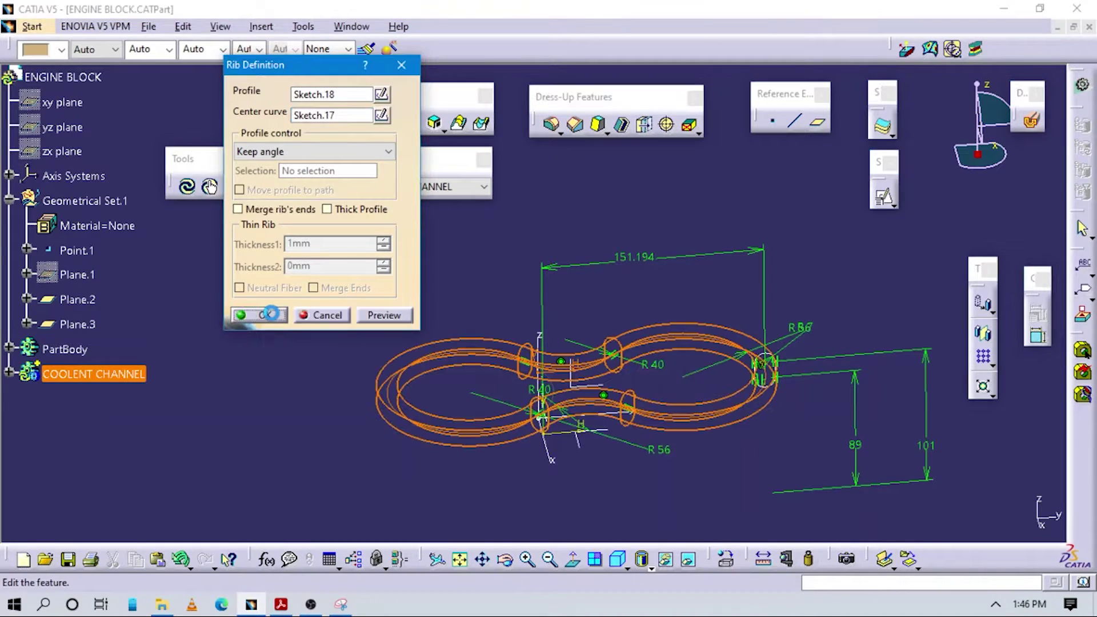
left_click(268, 314)
middle_click_drag(592, 309, 588, 456)
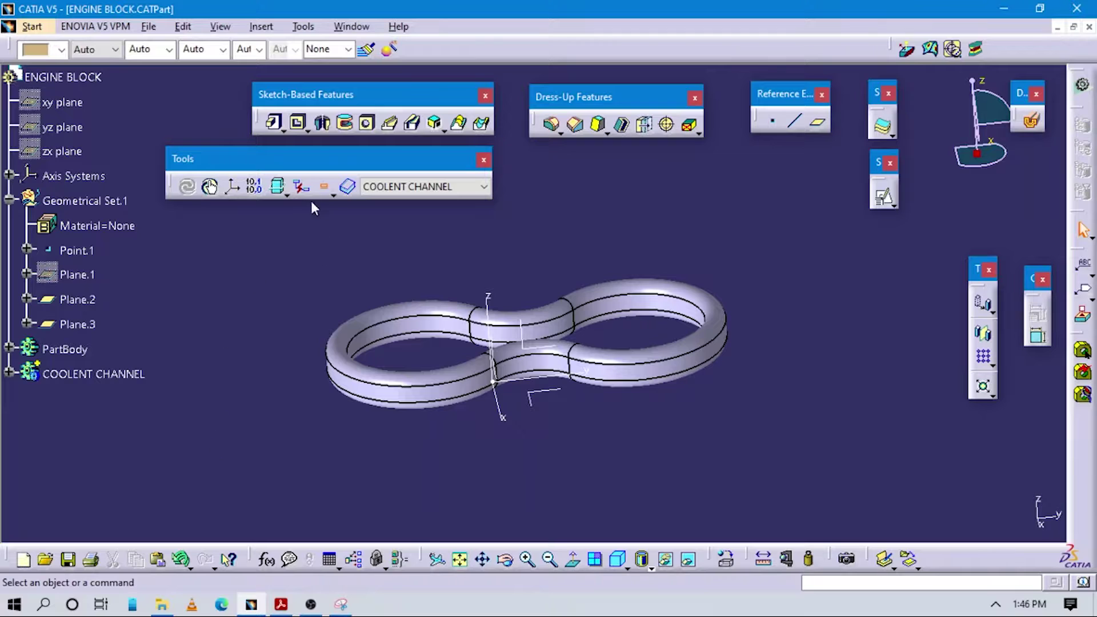
- Display all bodies again and remove the COOLENT CHANNEL body from the PartBody with a Boolean Remove
left_click(322, 187)
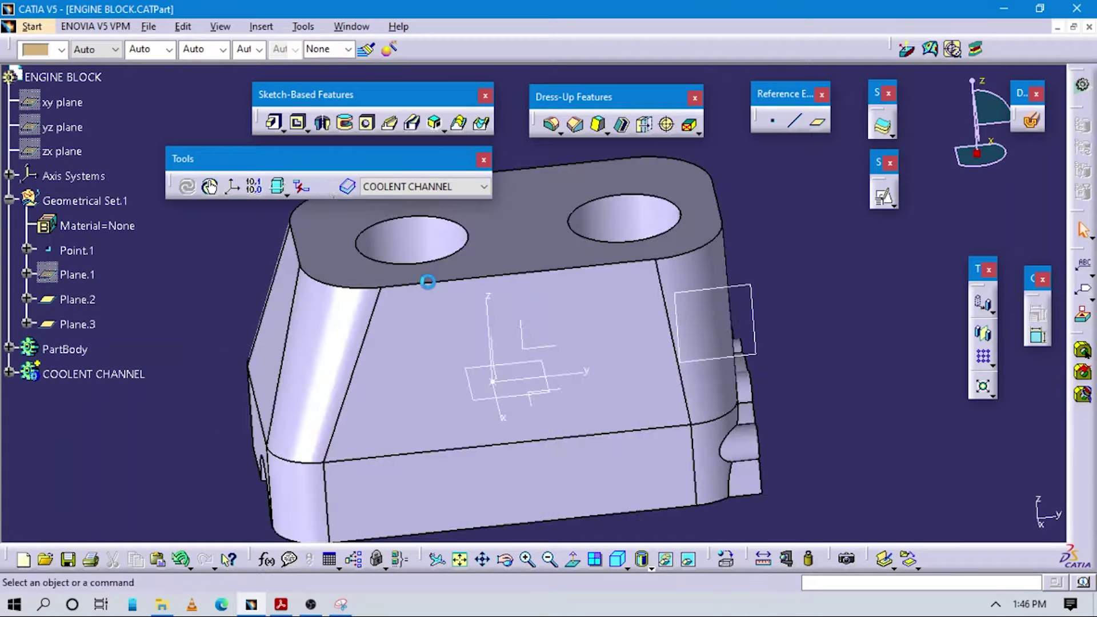
middle_click_drag(456, 387, 369, 341)
right_click(82, 372)
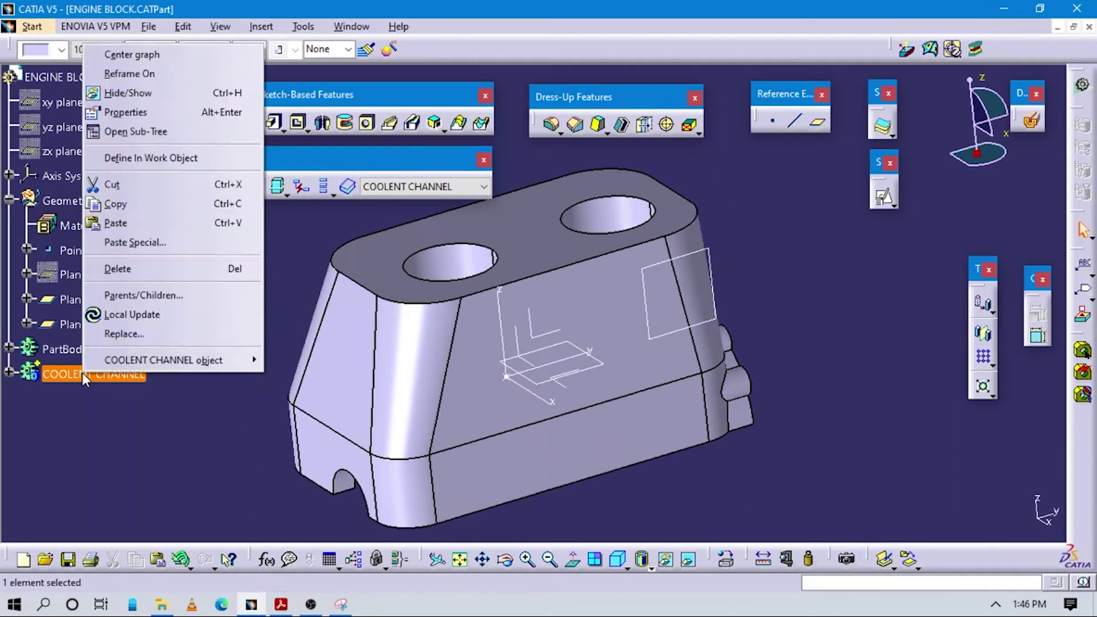
mouse_move(137, 368)
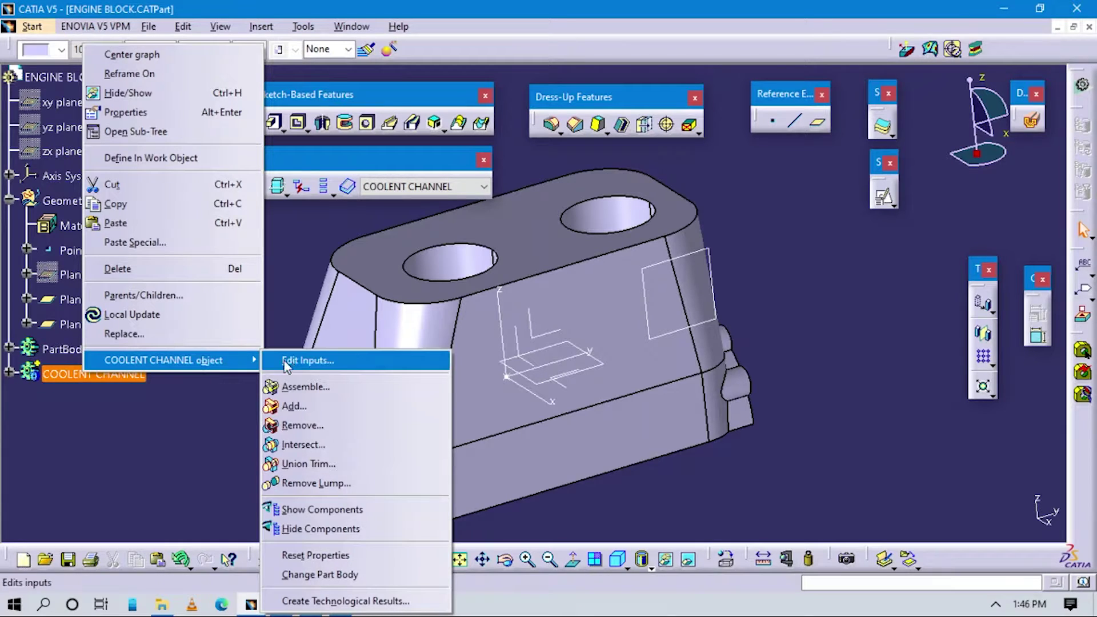
left_click(303, 425)
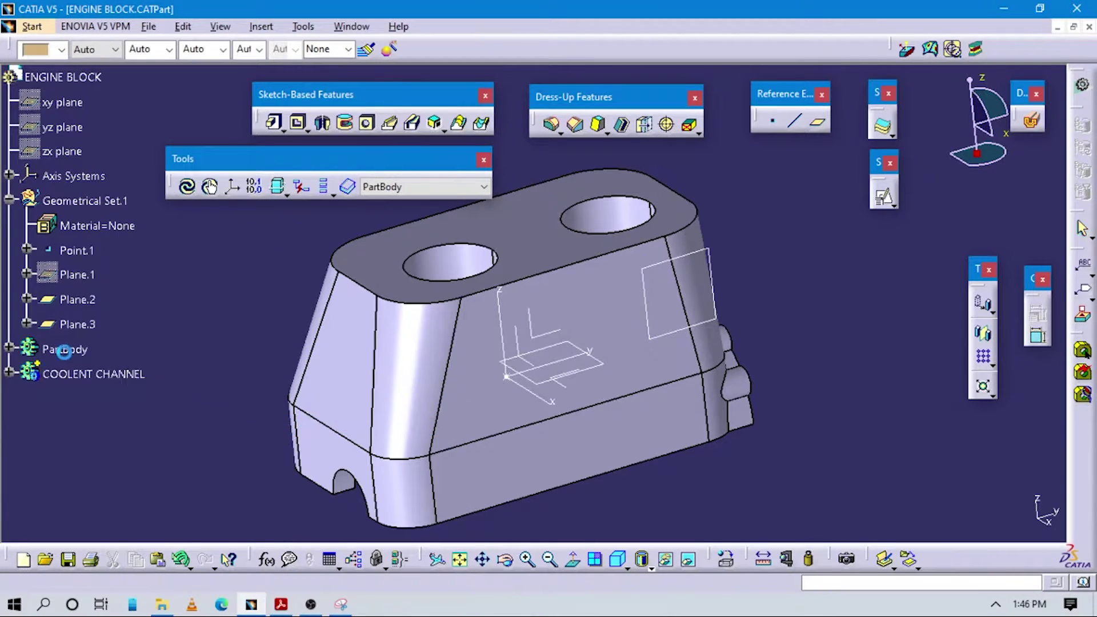
middle_click_drag(402, 342, 369, 334)
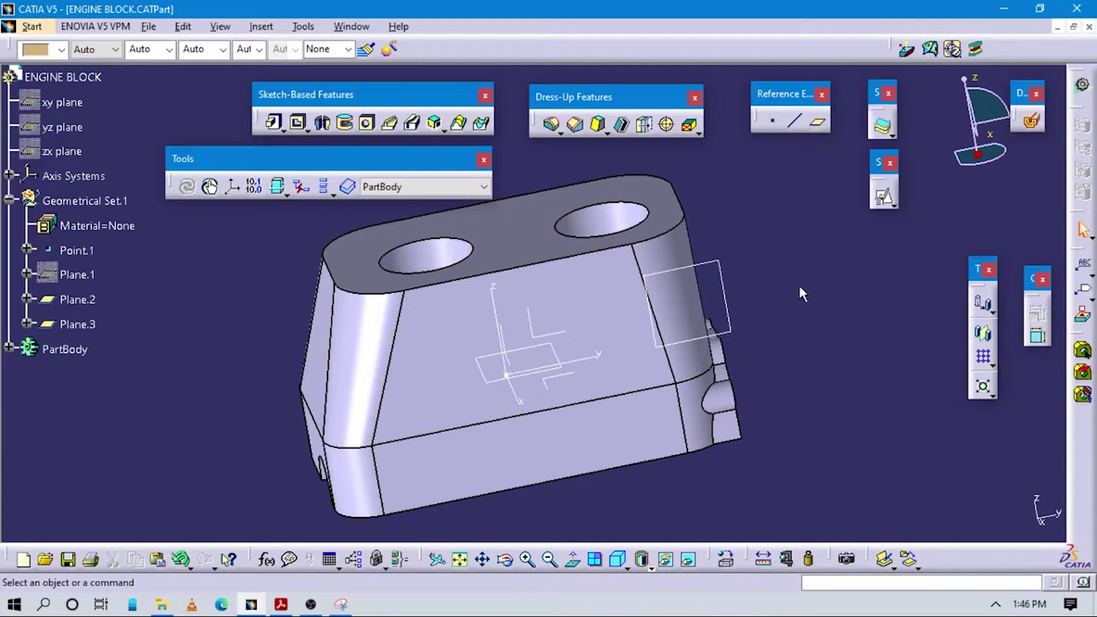
- Clip the view of the engine block with a section plane parallel to its base
left_click(1032, 121)
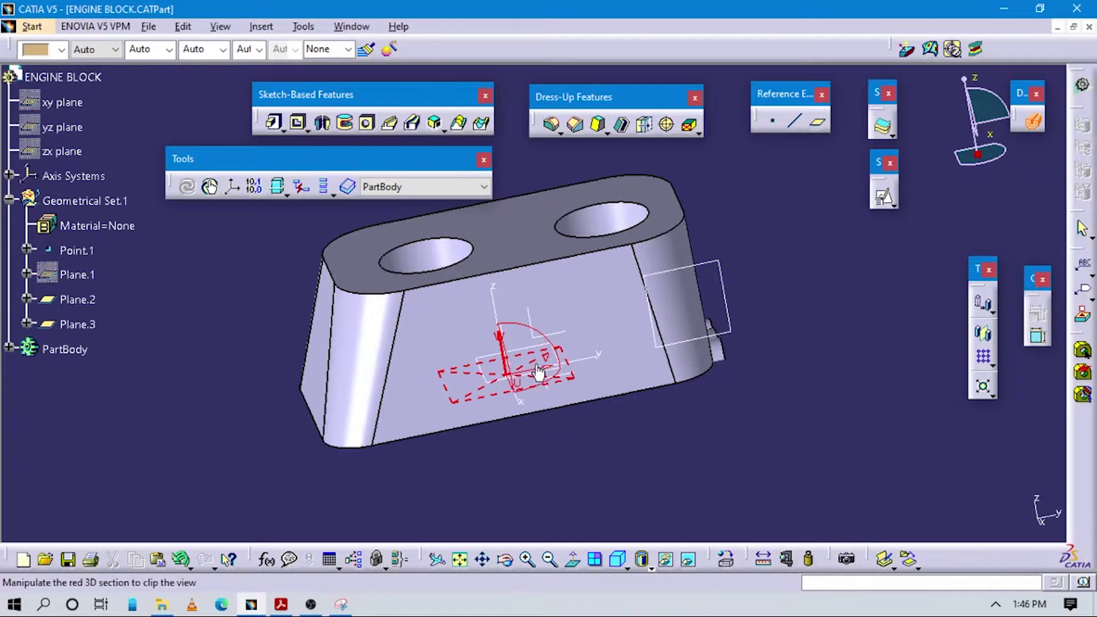
middle_click_drag(384, 400, 333, 433)
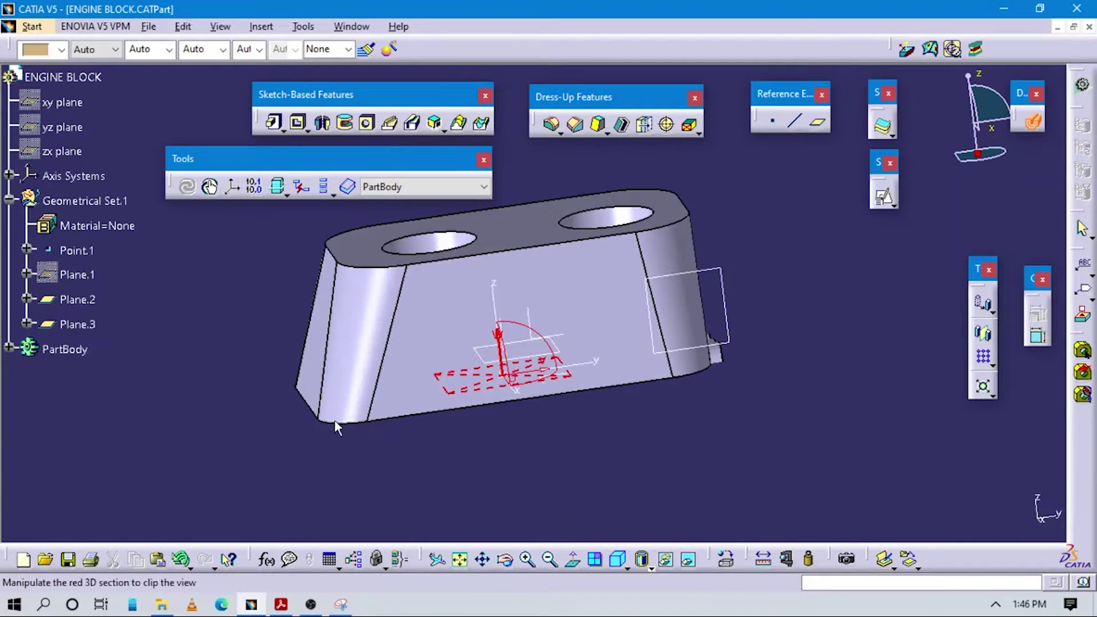
left_click(336, 357)
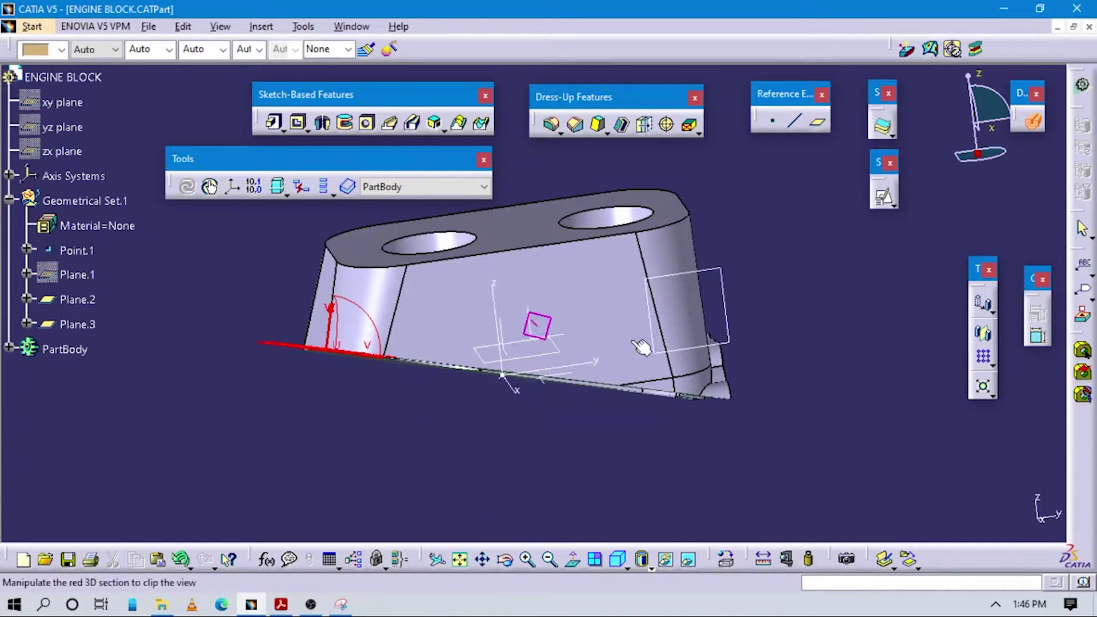
left_click(679, 390)
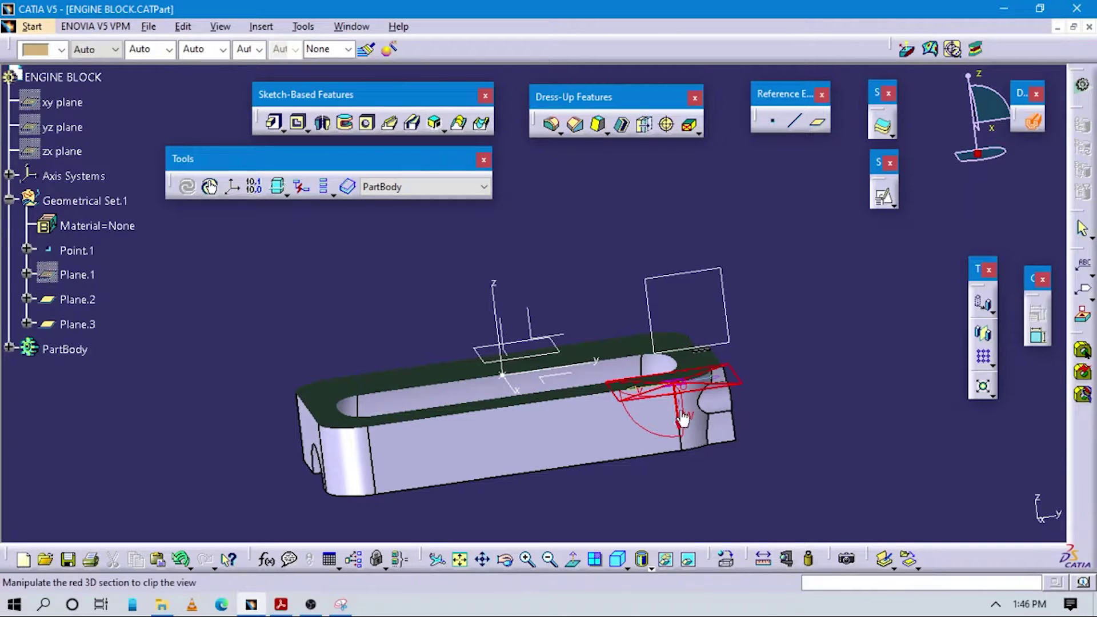
right_click(676, 408)
left_click(722, 439)
- Shift the section plane up to the coolant channel's height, inspect the internal cut, and turn off the clipping
middle_click_drag(531, 320, 631, 379)
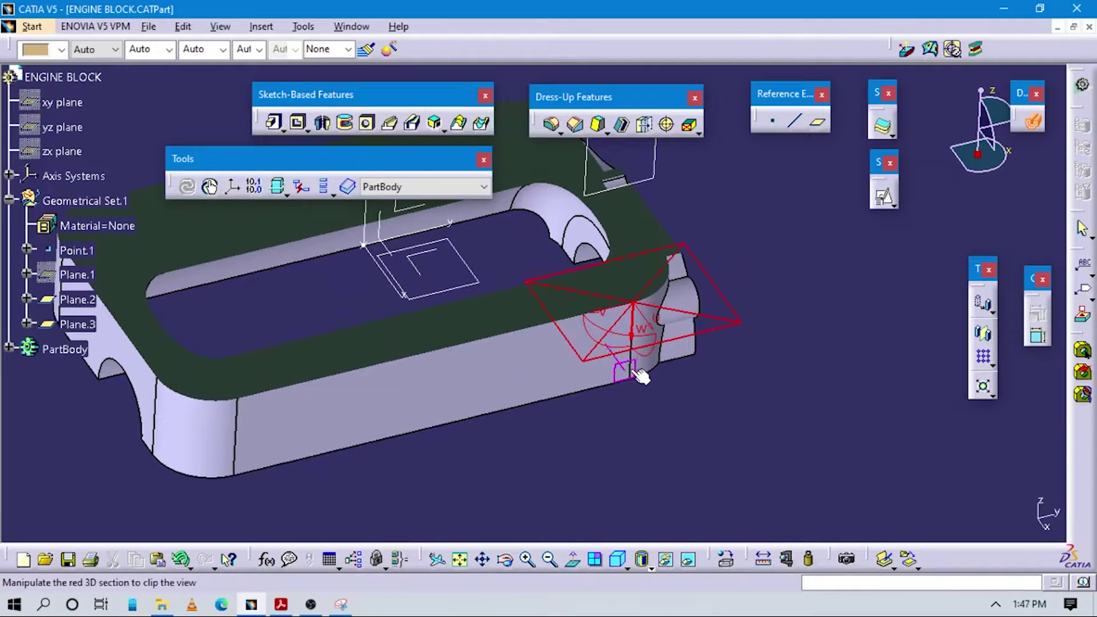
left_click(629, 364)
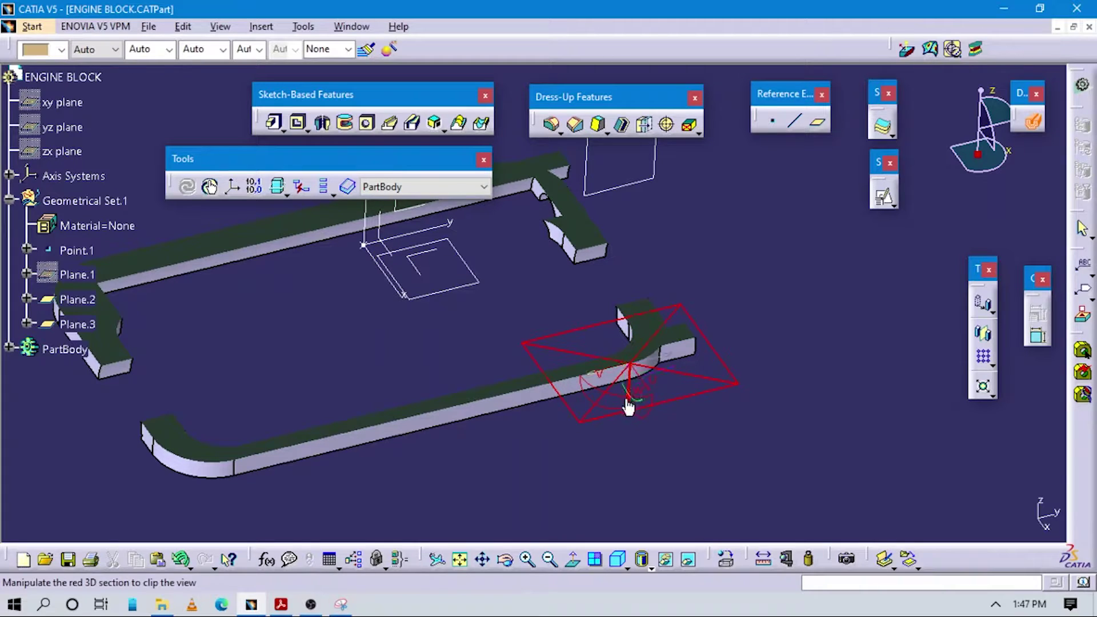
middle_click_drag(627, 402, 627, 377)
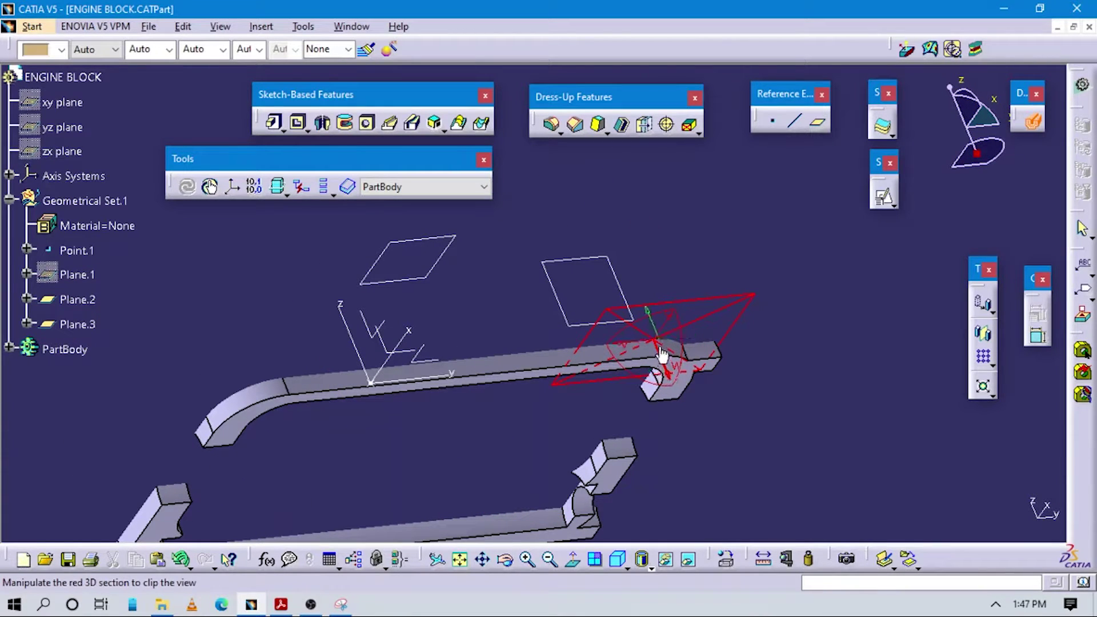
left_click_drag(659, 344, 632, 290)
middle_click_drag(484, 284, 607, 372)
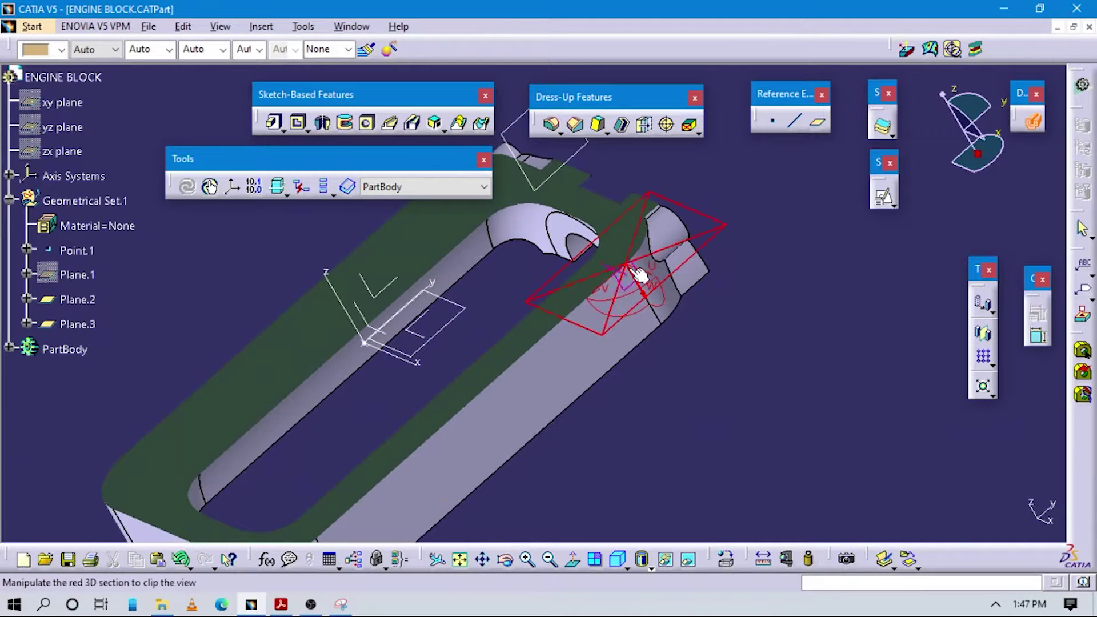
left_click_drag(627, 262, 571, 218)
middle_click_drag(508, 398, 612, 403)
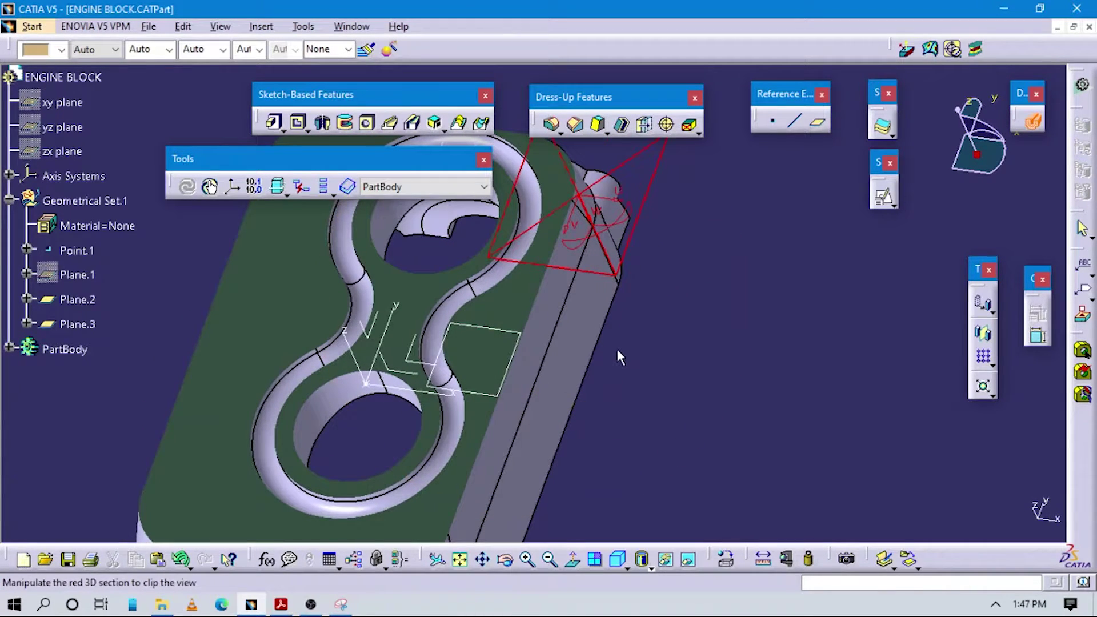
key("Escape")
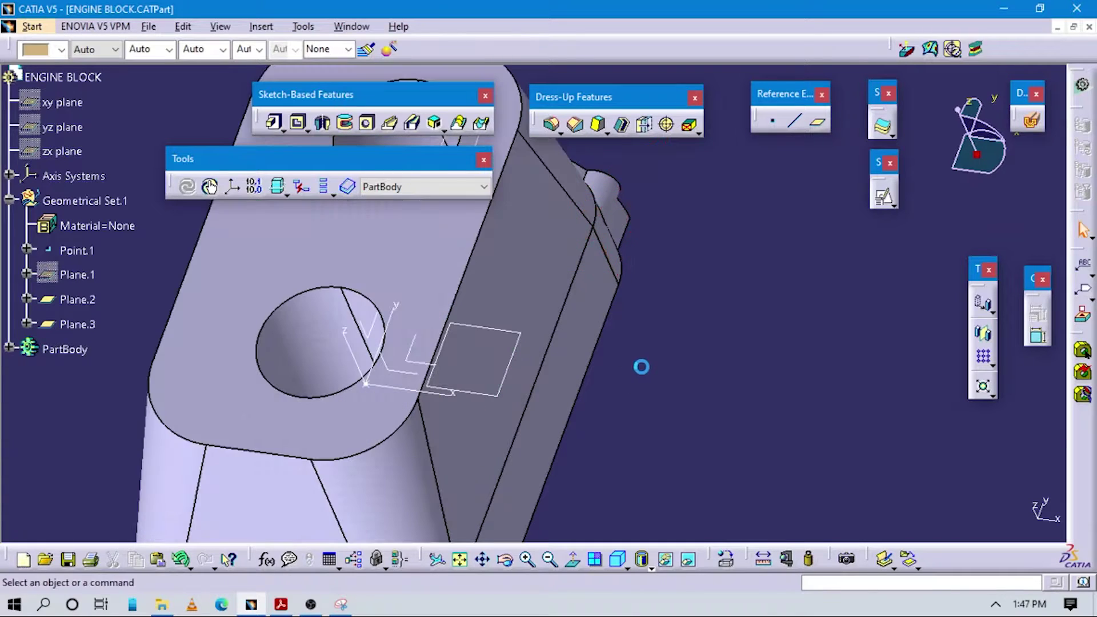
middle_click_drag(524, 412, 721, 329)
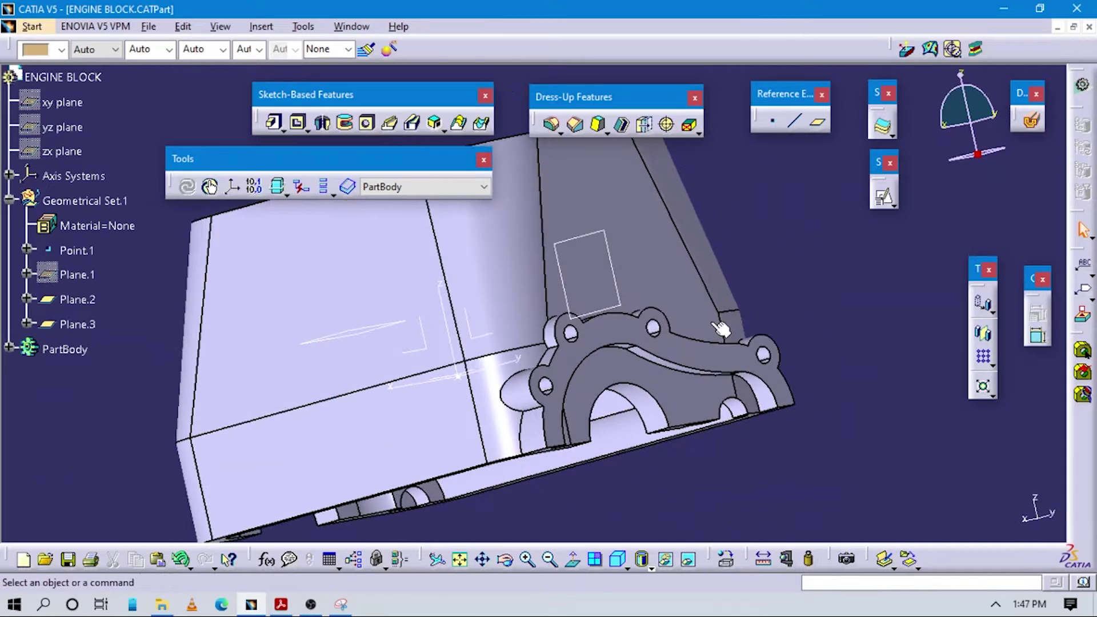
- Check the PDF drawing for the coolant channel's section and the top-view slots and holes, and return to the CATIA model
left_click(286, 607)
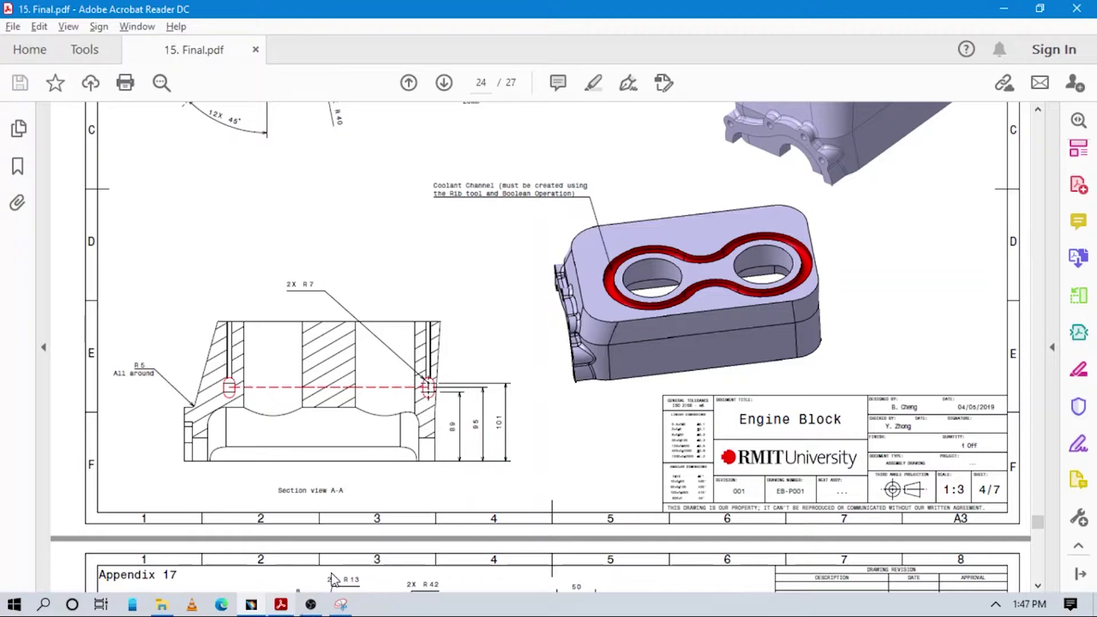
scroll(526, 405, "up", 5)
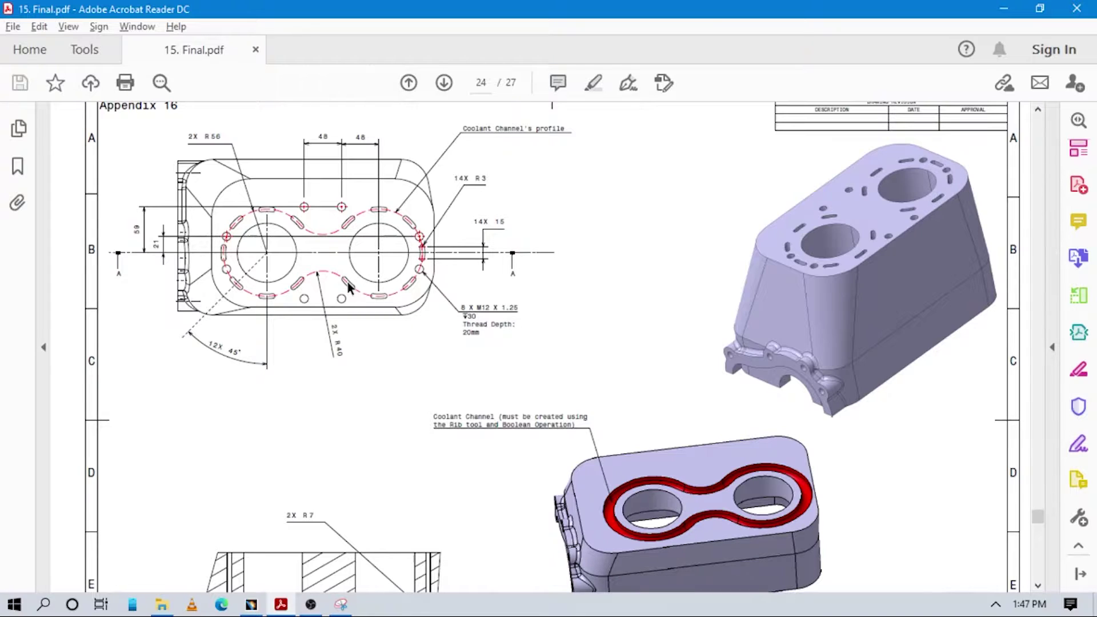
left_click(252, 604)
- Expand the PartBody and its removed COOLENT CHANNEL body in the tree down to the rib's two sketches
middle_click_drag(526, 416, 414, 460)
left_click(7, 347)
scroll(204, 367, "down", 5)
scroll(174, 437, "down", 1)
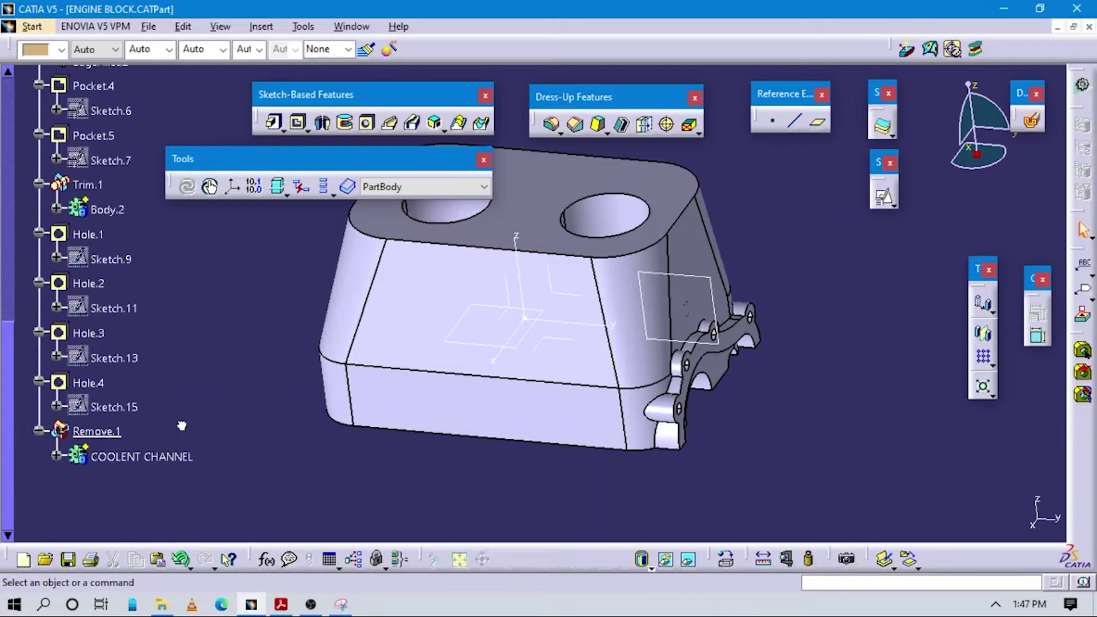
left_click(55, 456)
scroll(189, 411, "down", 3)
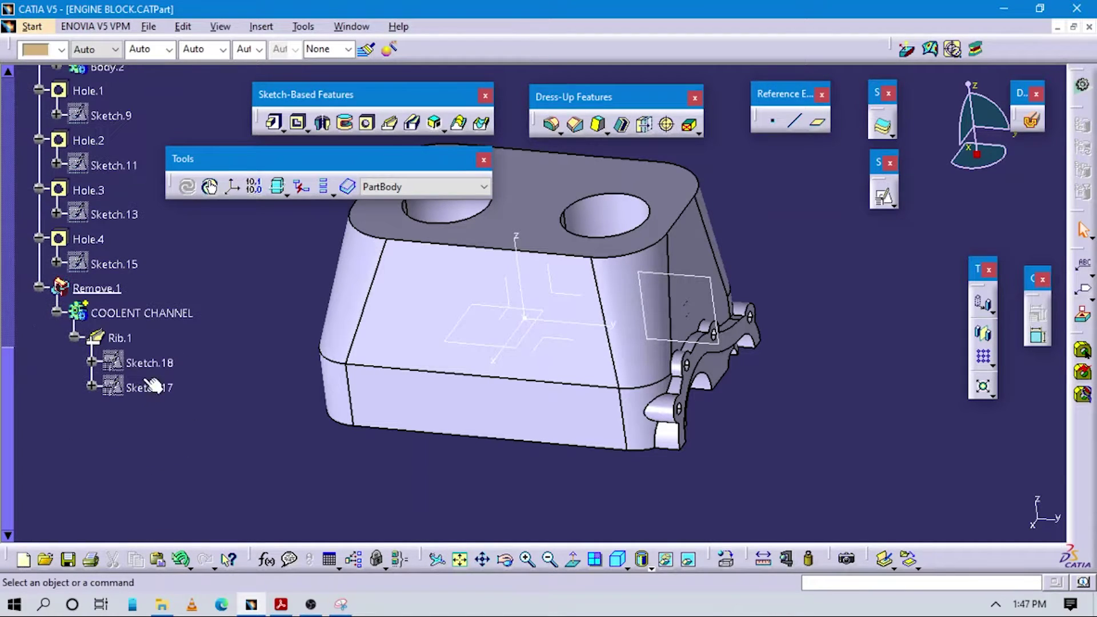
- Show the rib's slot profile sketch, Sketch.18, to identify it, and hide it again
left_click(149, 363)
right_click(149, 362)
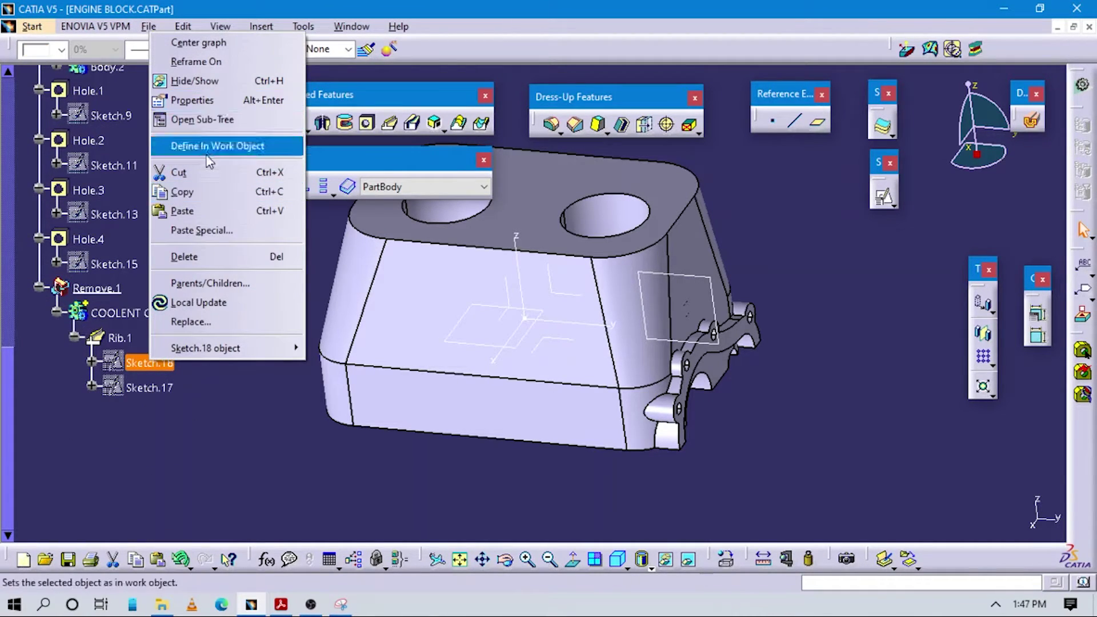
left_click(196, 81)
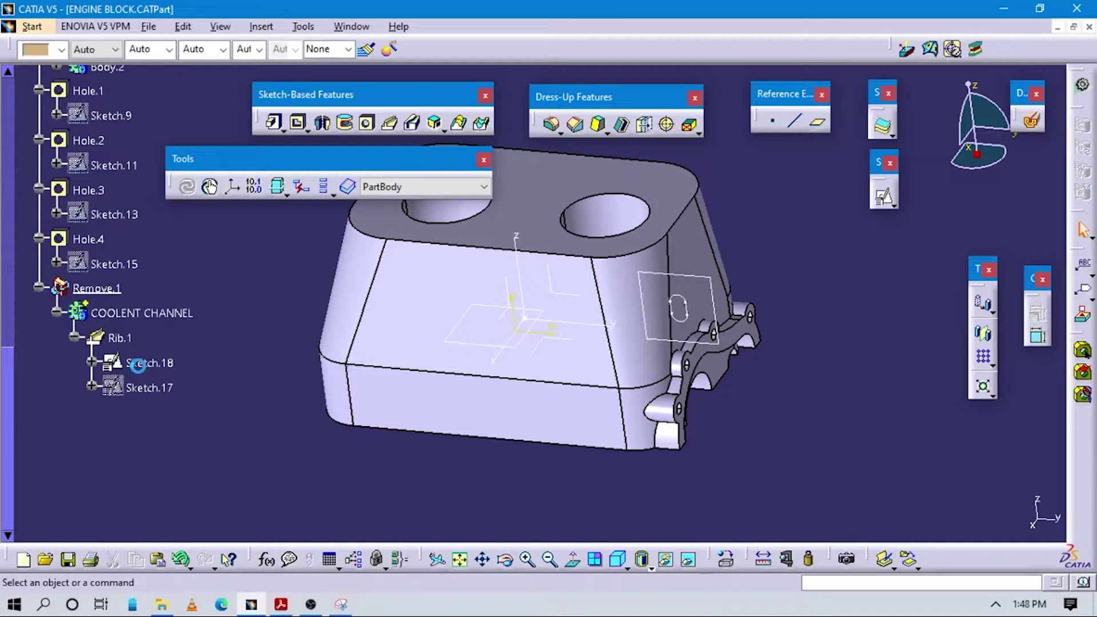
right_click(135, 369)
left_click(196, 82)
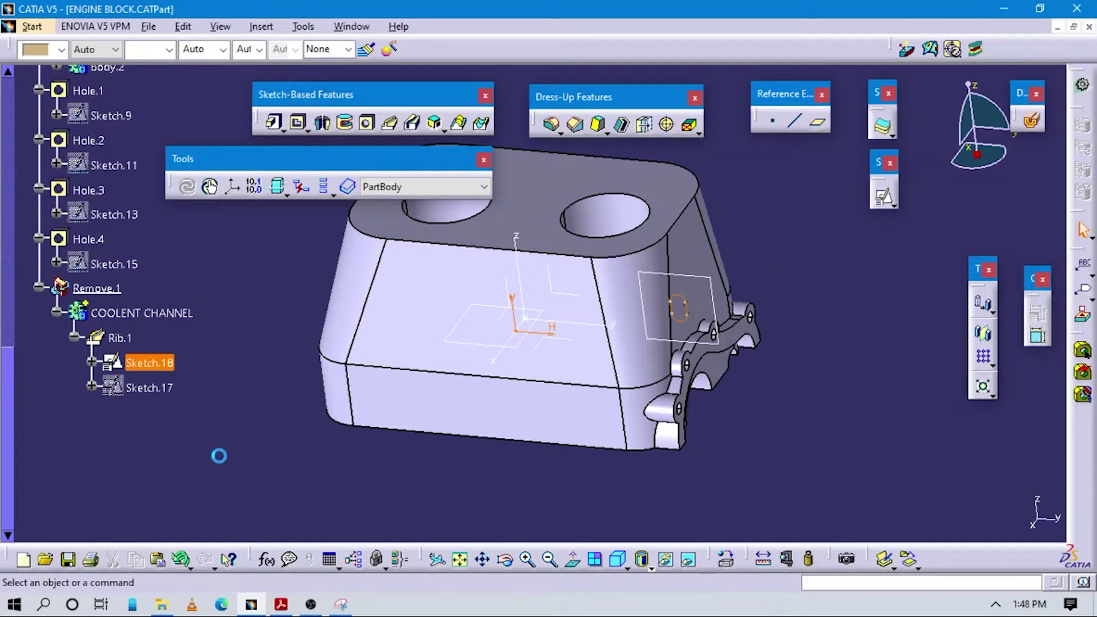
- Copy the rib's centre curve sketch, Sketch.17, into the PartBody with Paste Special, and collapse the PartBody in the tree
right_click(156, 391)
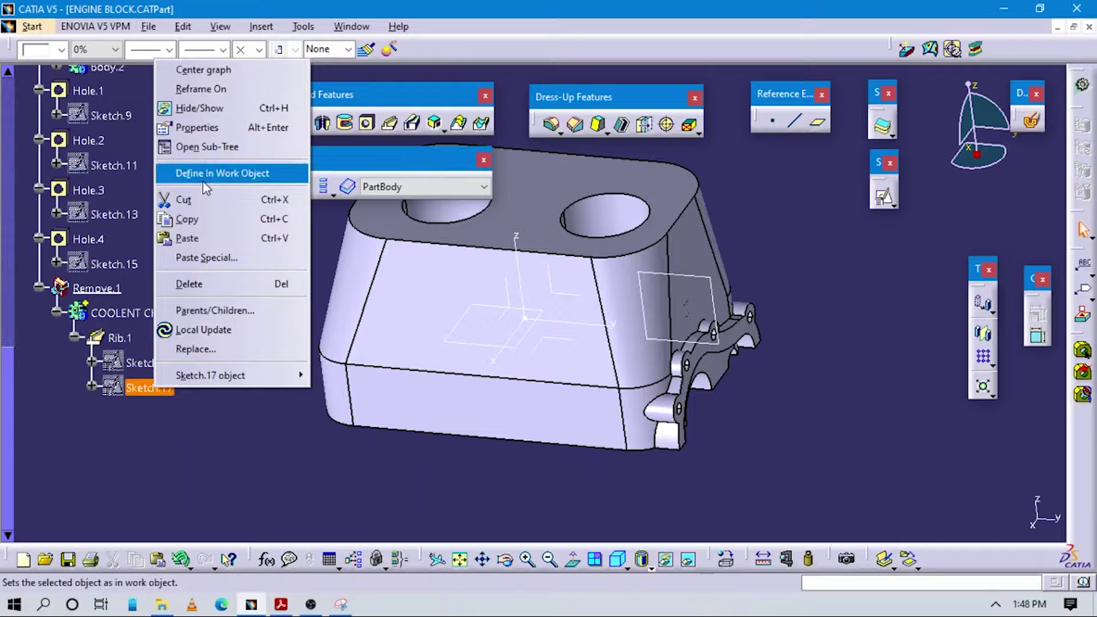
left_click(188, 219)
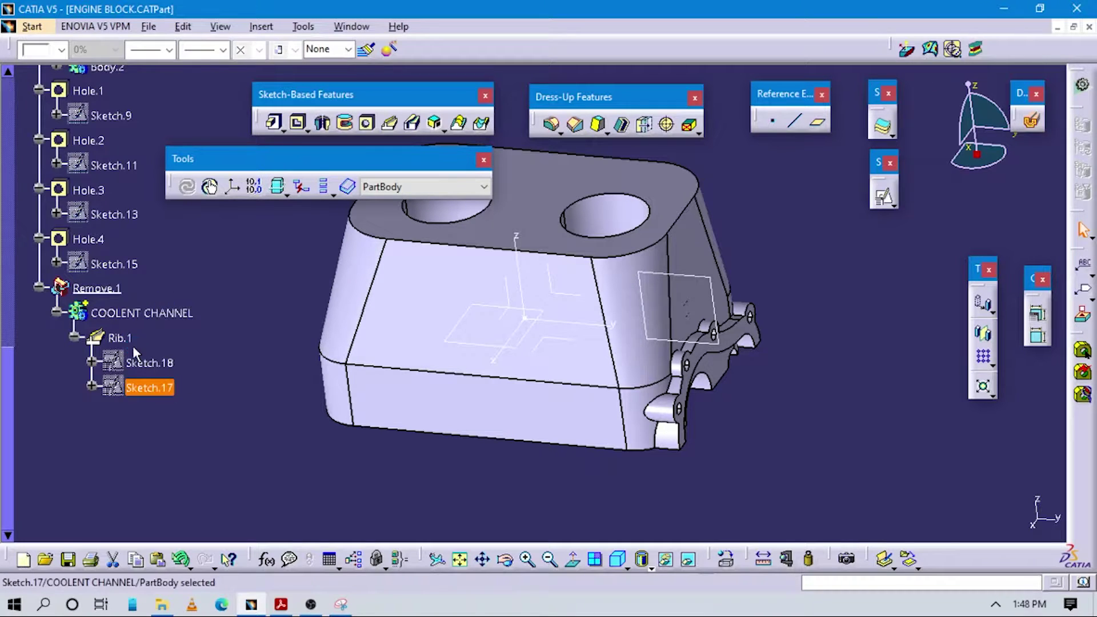
scroll(132, 345, "up", 9)
left_click(81, 267)
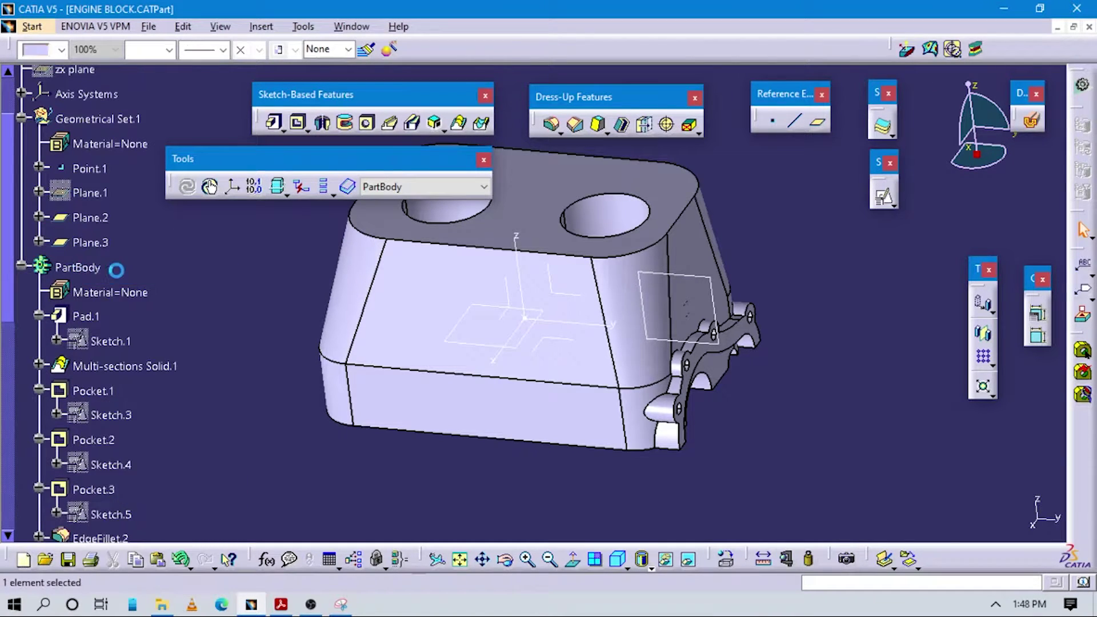
scroll(94, 277, "up", 1)
right_click(91, 305)
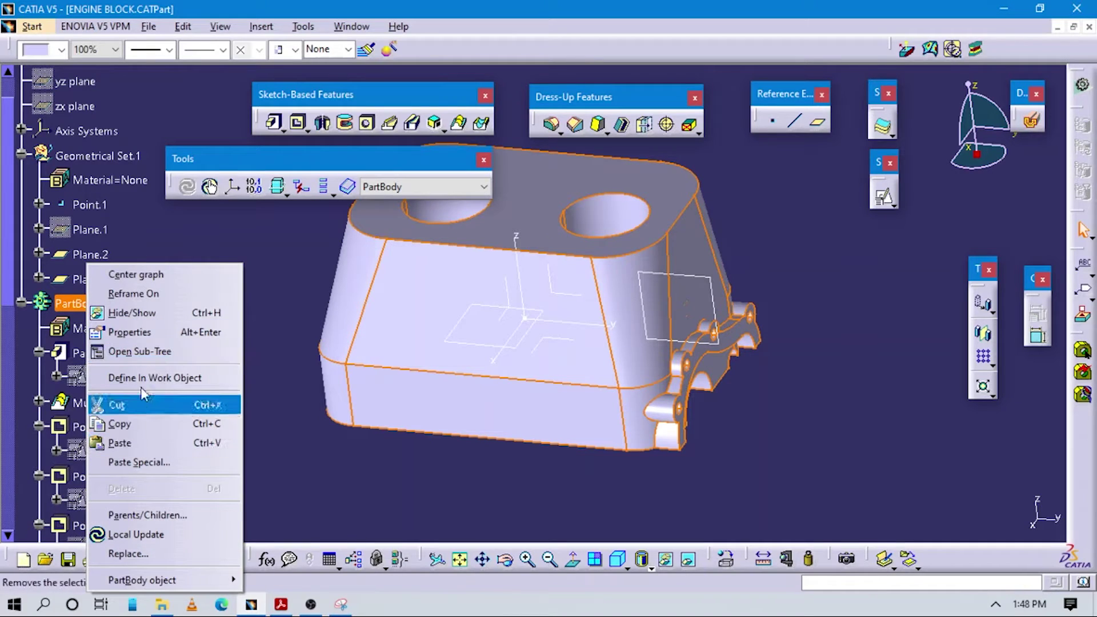
left_click(140, 462)
left_click(959, 515)
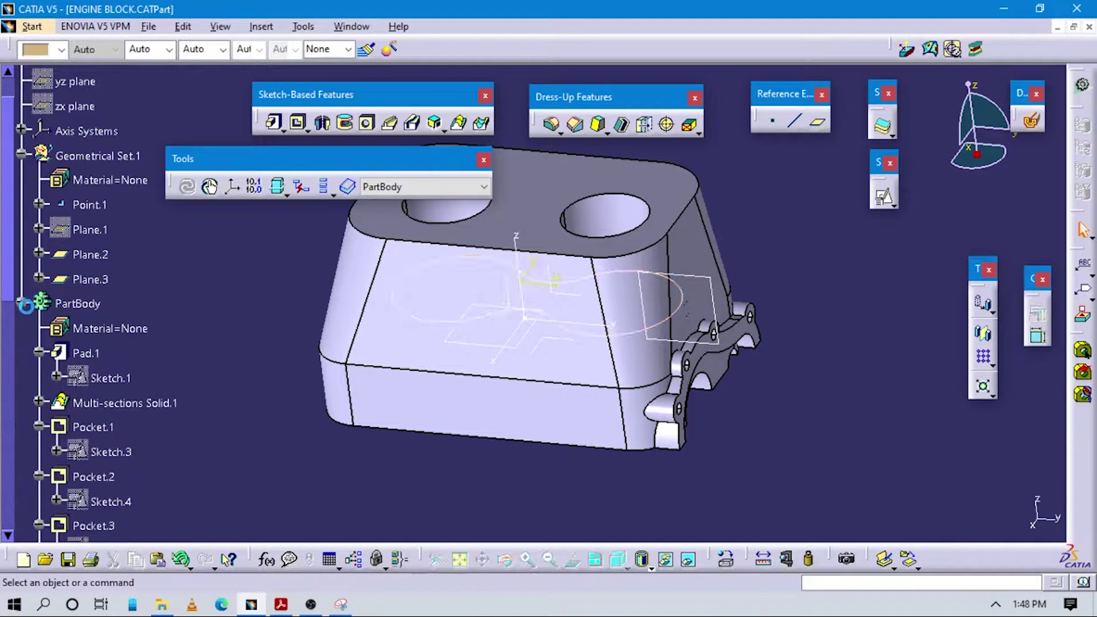
left_click(23, 303)
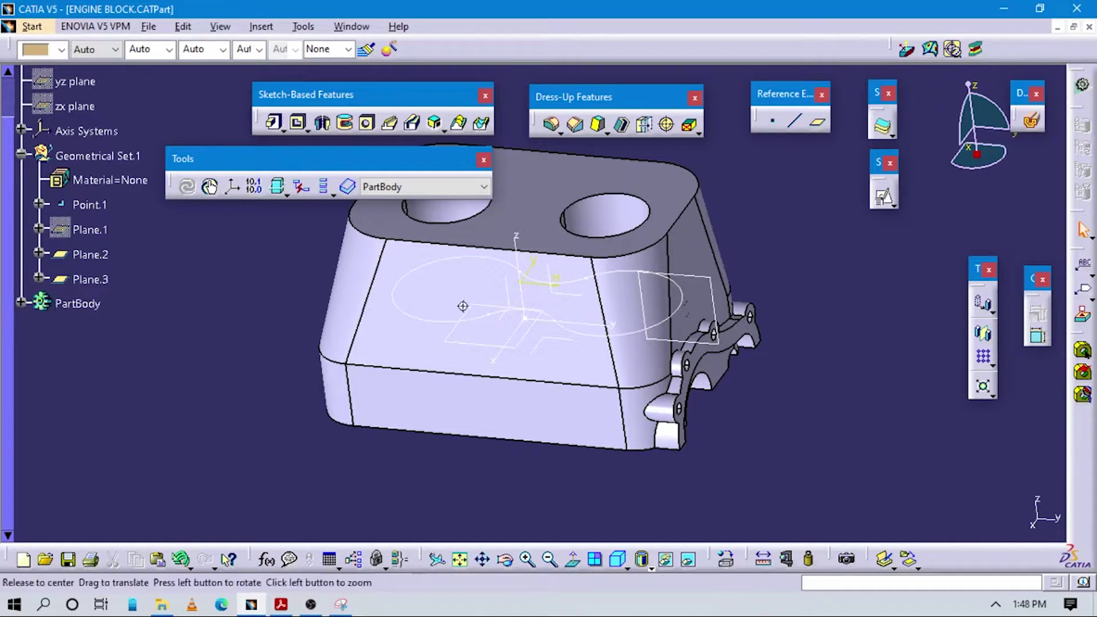
- Open the pasted channel sketch for editing and convert its R 56 and R 40 arcs into construction elements
middle_click_drag(465, 309, 536, 404)
left_click(465, 280)
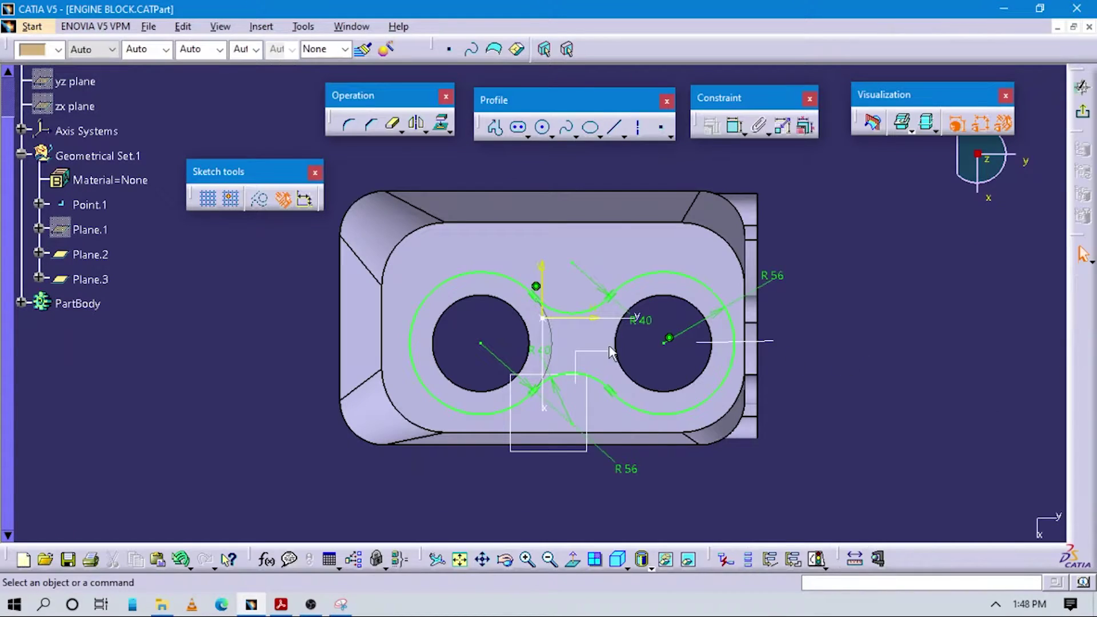
left_click(505, 277)
left_click(551, 307, "ctrl")
left_click(676, 274, "ctrl")
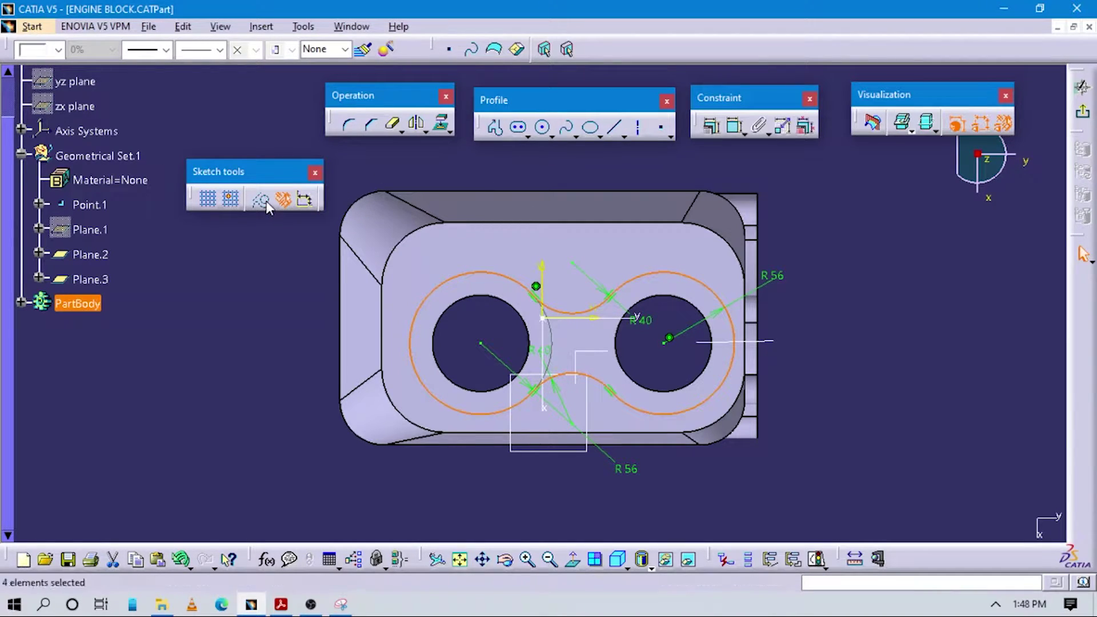
left_click(282, 211)
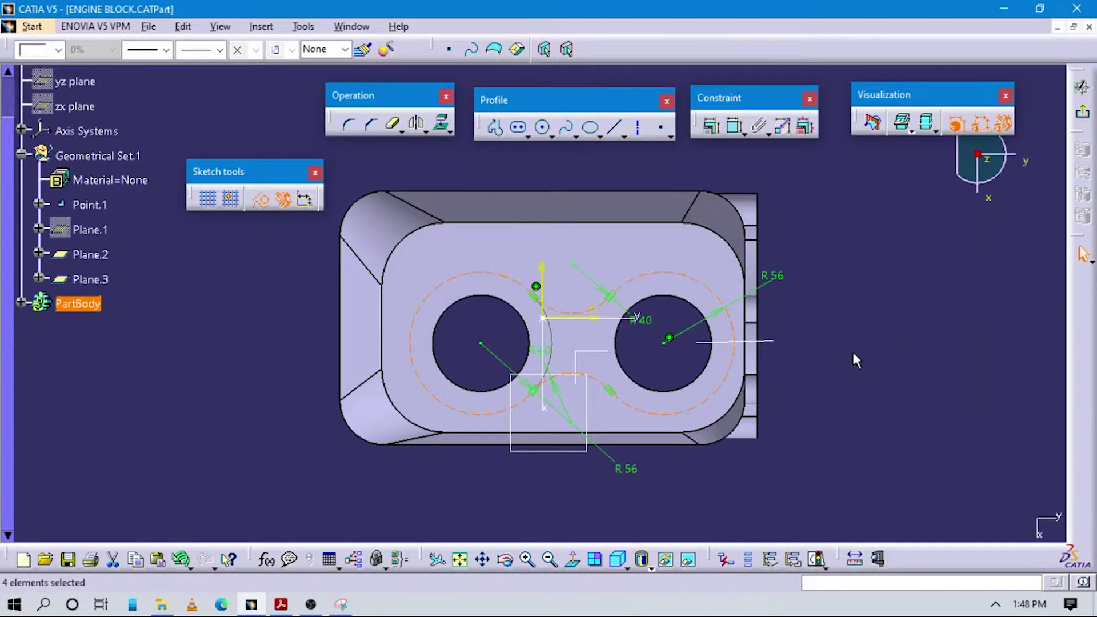
left_click(907, 358)
mouse_move(794, 407)
middle_mouse_down()
mouse_move(843, 368)
mouse_move(778, 382)
middle_mouse_up()
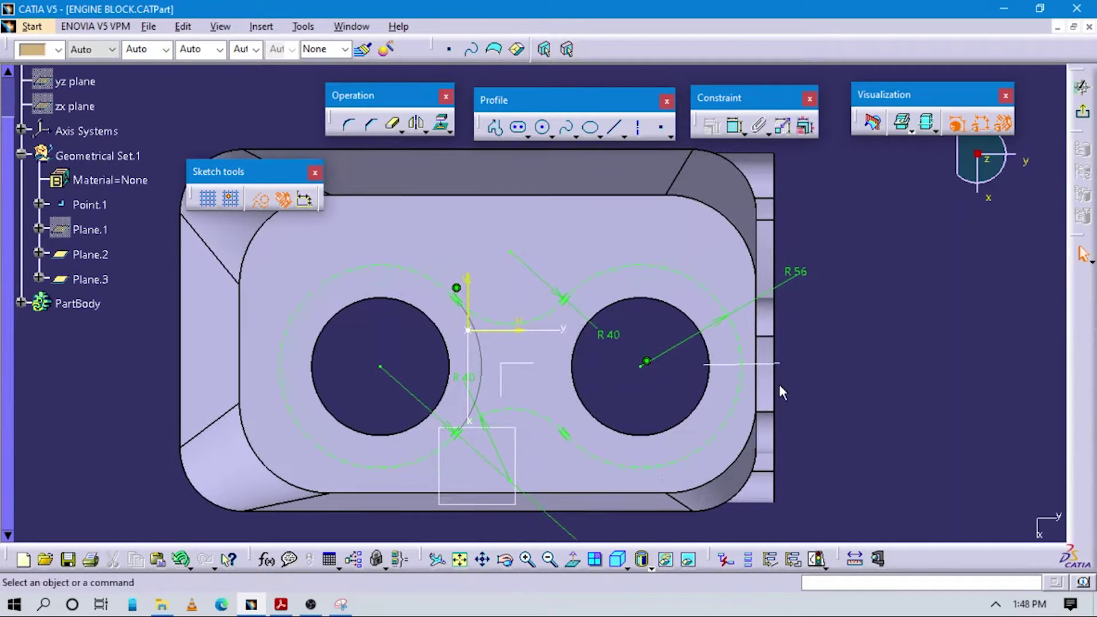
key("alt+Tab")
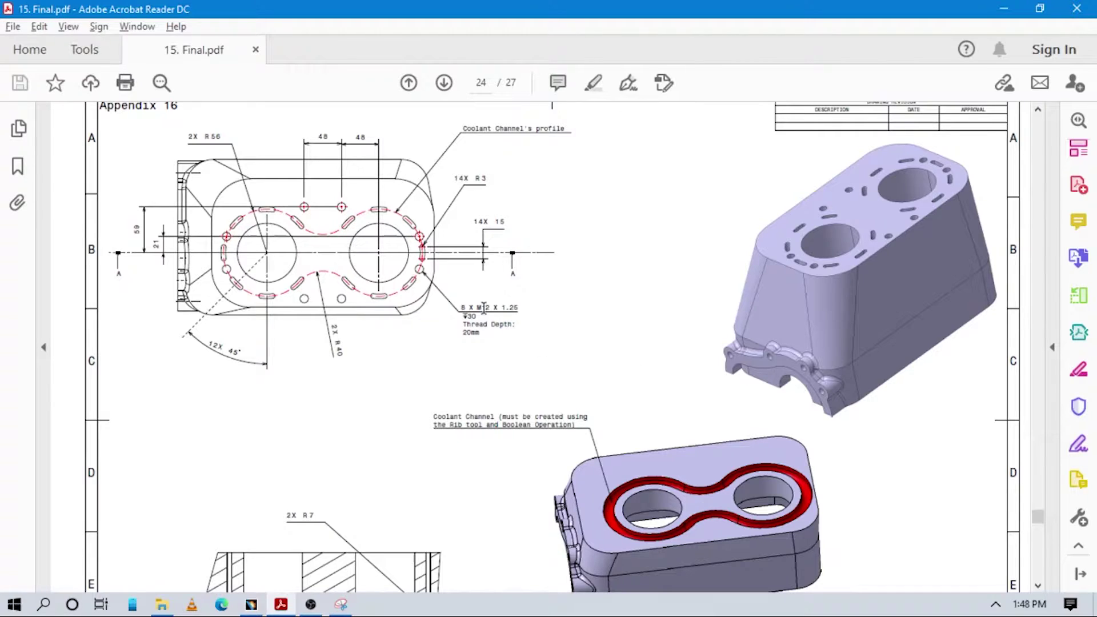
key("alt+Tab")
middle_click_drag(862, 362, 763, 345)
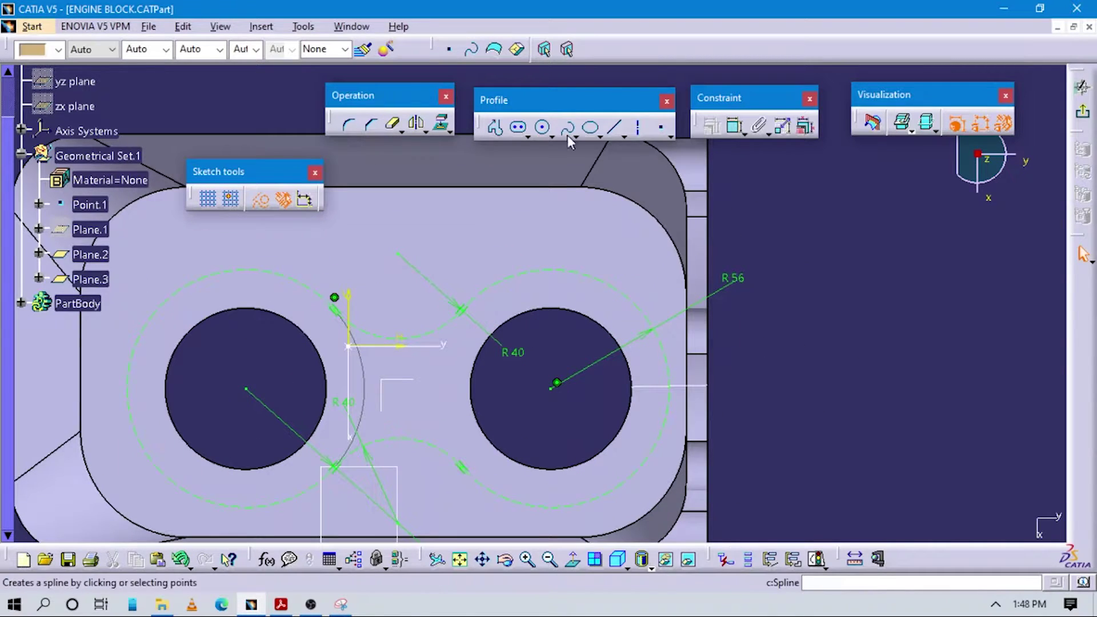
left_click(526, 136)
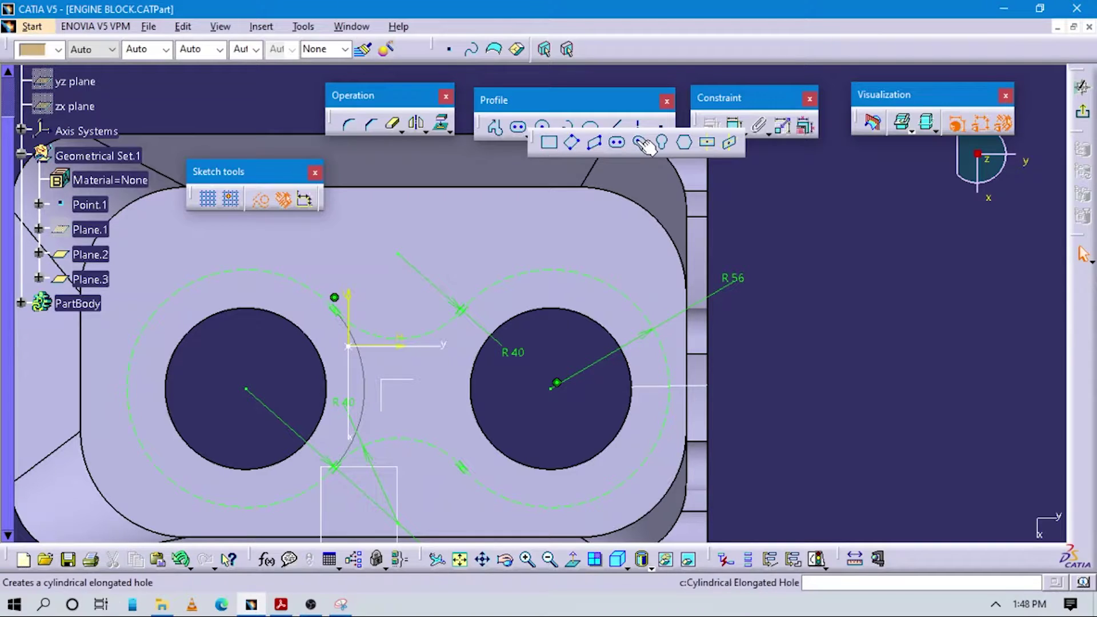
left_click(642, 141)
left_click(558, 392)
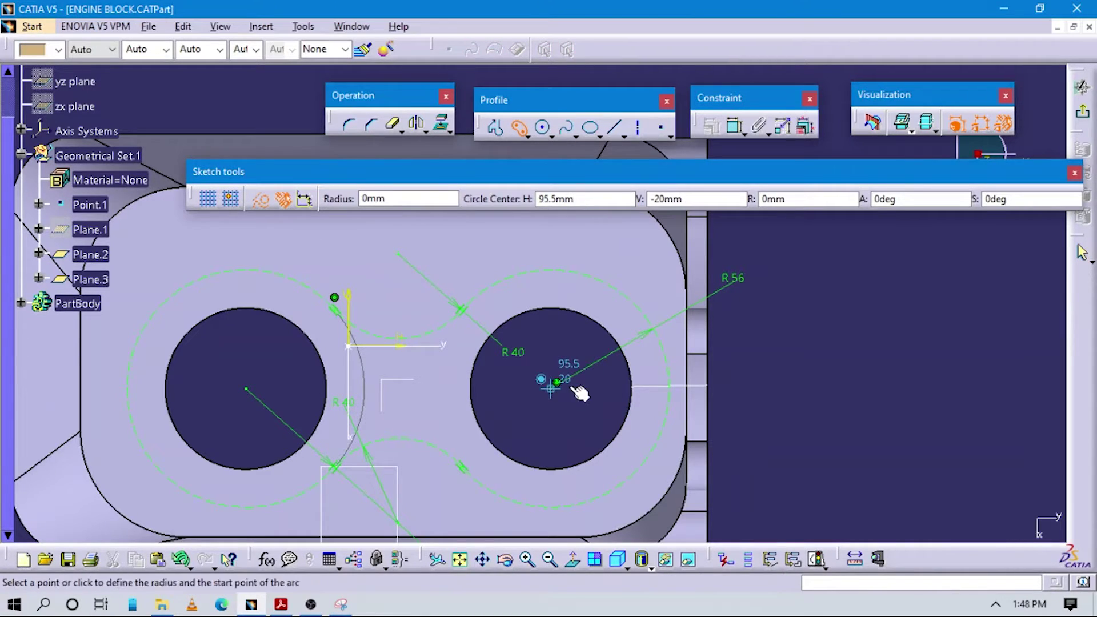
left_click(669, 394)
left_click(679, 370)
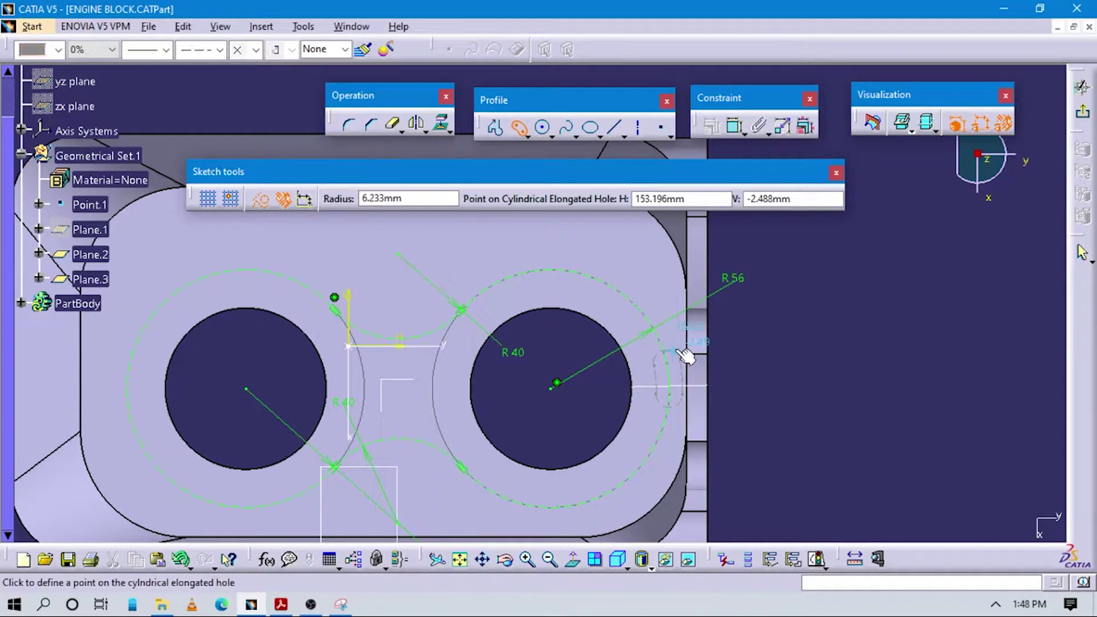
left_click(682, 365)
key("ctrl+z")
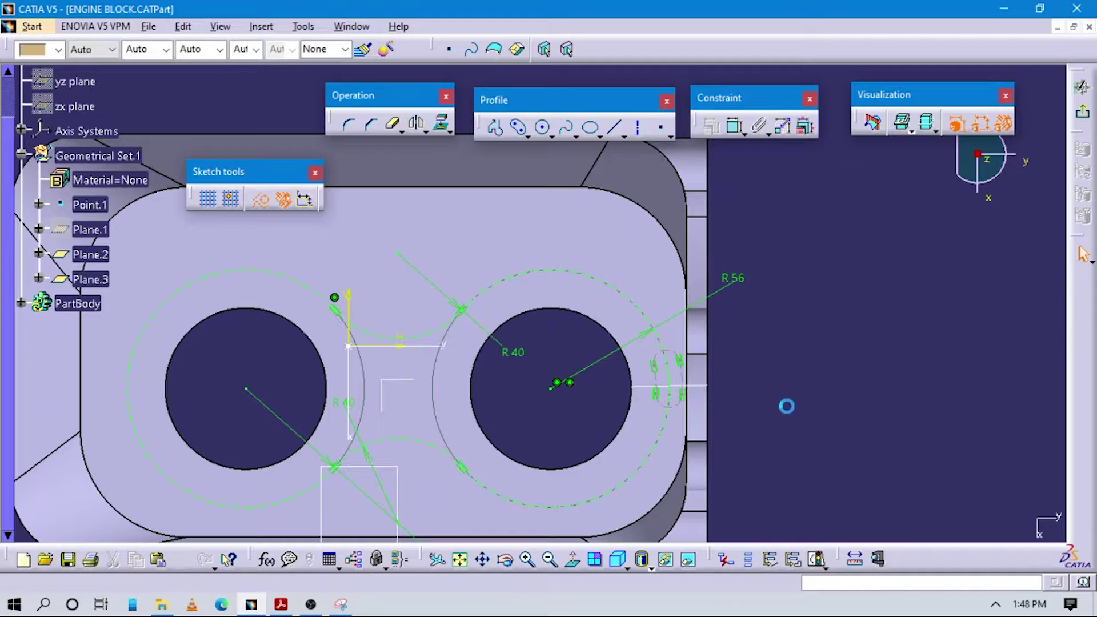
- Turn off construction mode and draw a cylindrical elongated hole along the R 56 arc, centred on the bore nearest the bearing-cap end
left_click(260, 201)
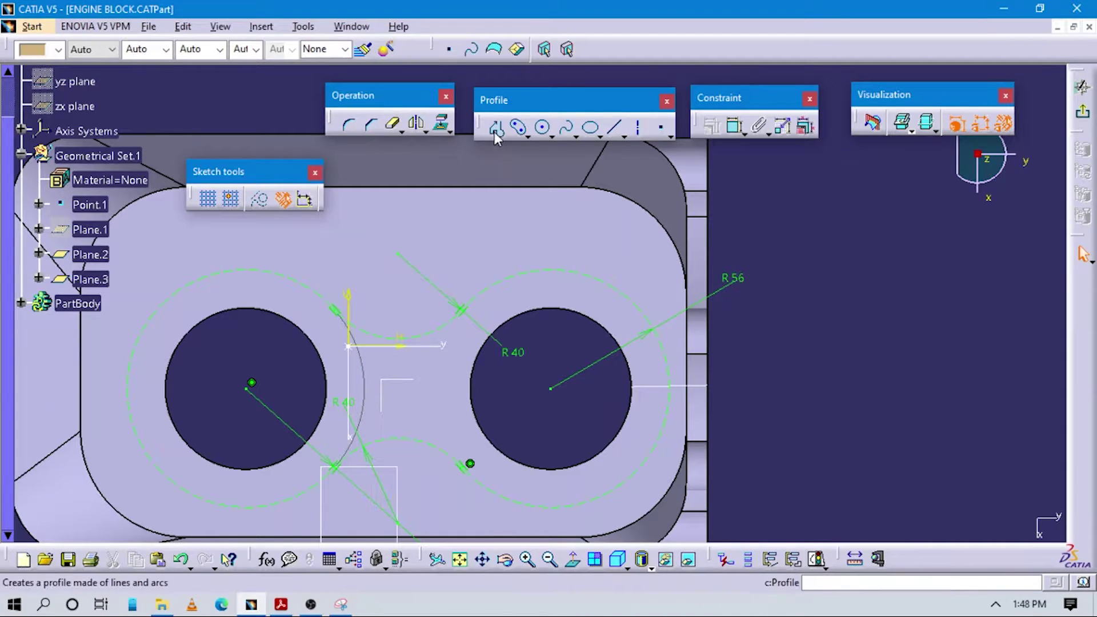
left_click(518, 127)
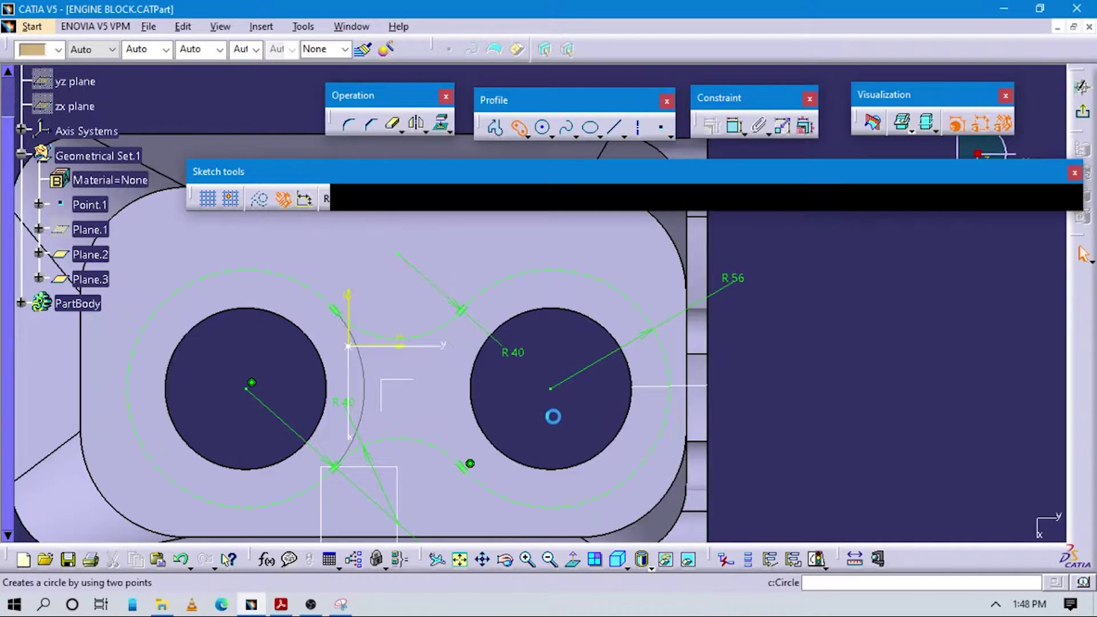
left_click(620, 395)
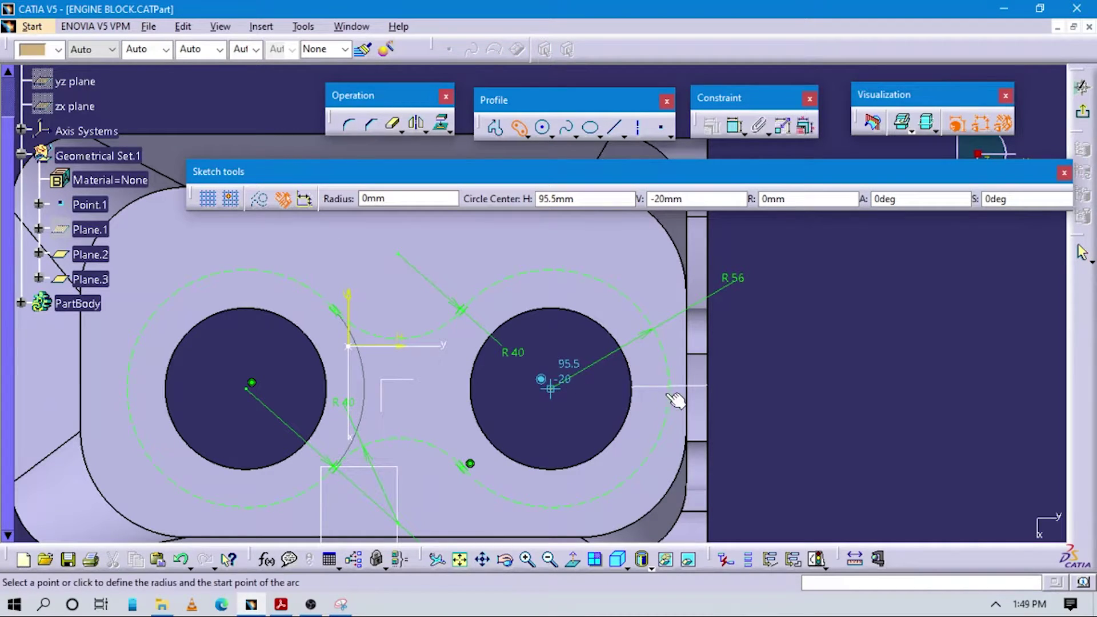
left_click(669, 417)
left_click(674, 373)
left_click(702, 375)
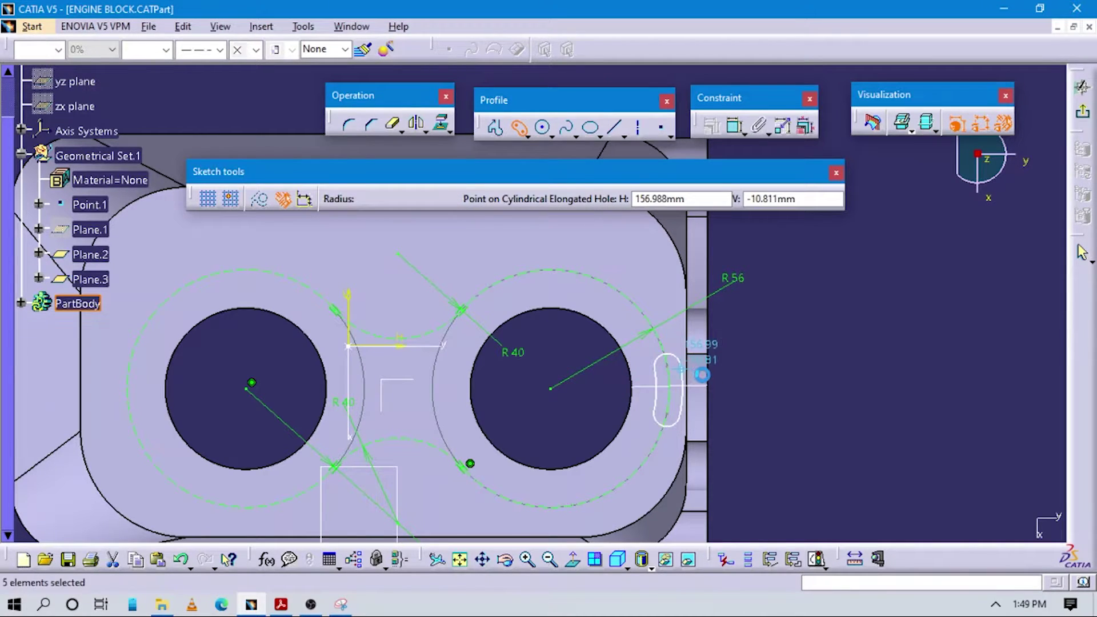
- Check the slot dimensions in the PDF drawing and constrain the curved slot's end radius to 3 mm
key("alt+Tab")
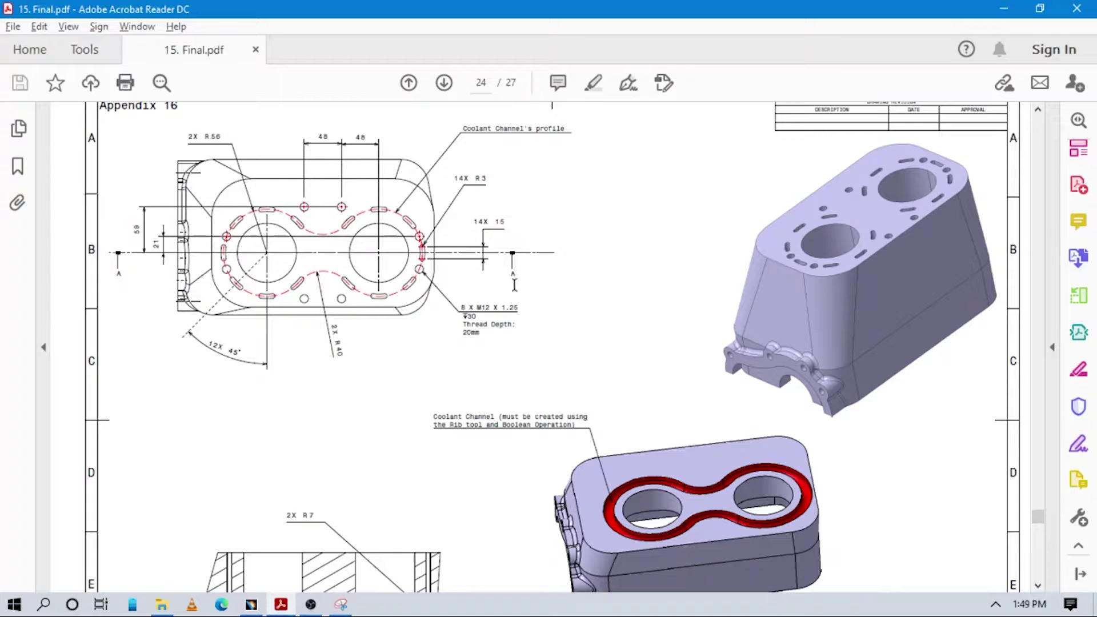
key("alt+Tab")
left_click(736, 126)
left_click(679, 365)
left_click(753, 320)
double_click(754, 320)
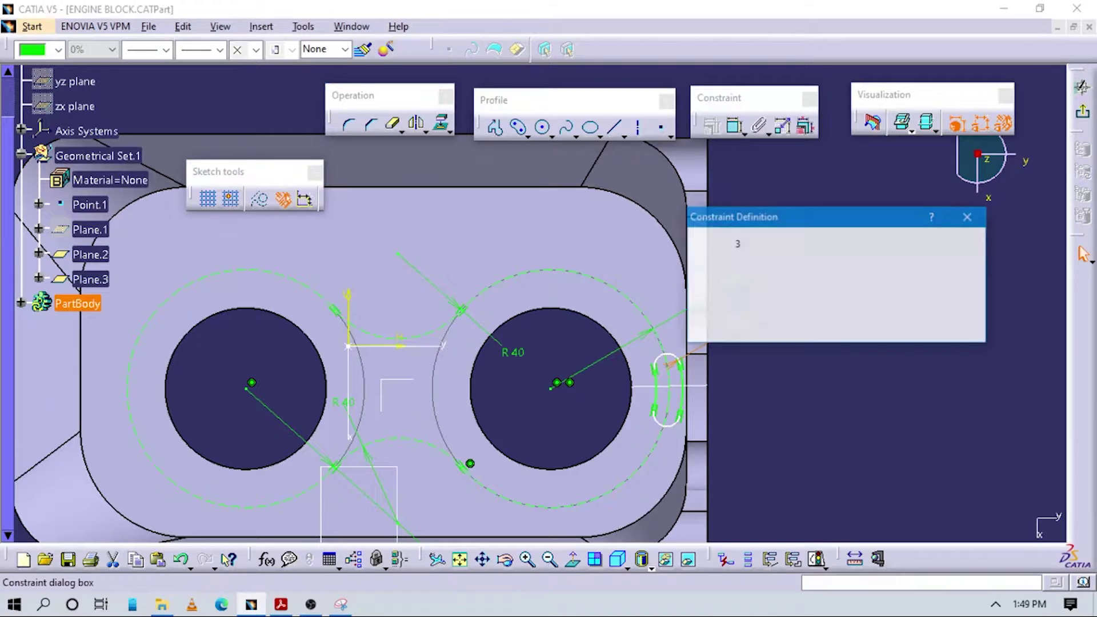
key("Return")
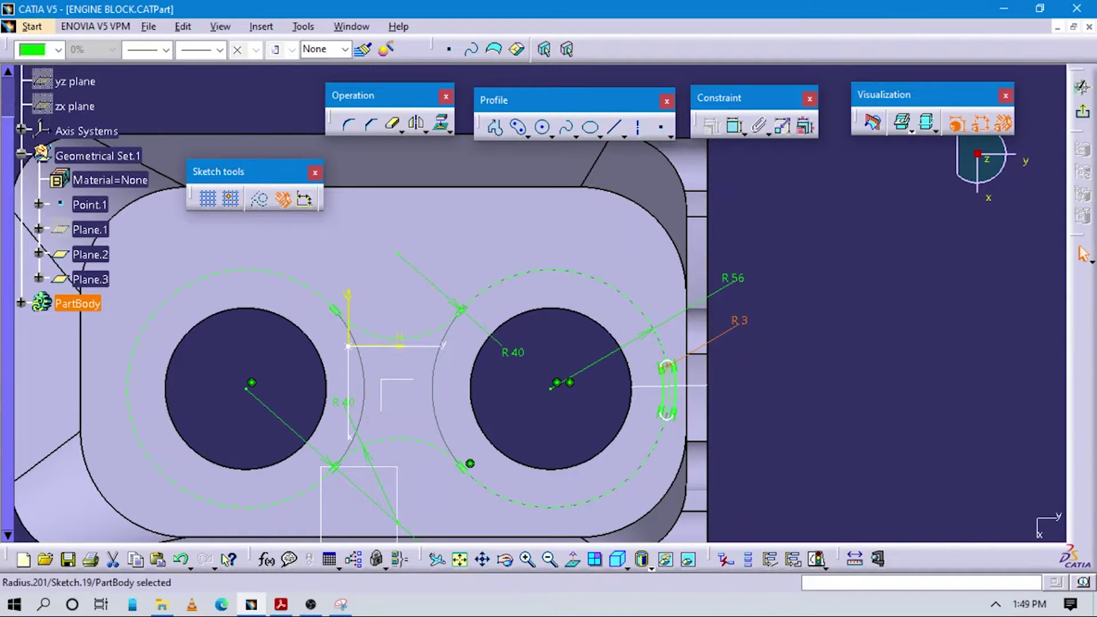
- Check the slot length in the PDF drawing and start a distance constraint between the bore's centre and the curved slot
middle_click_drag(788, 509, 774, 477)
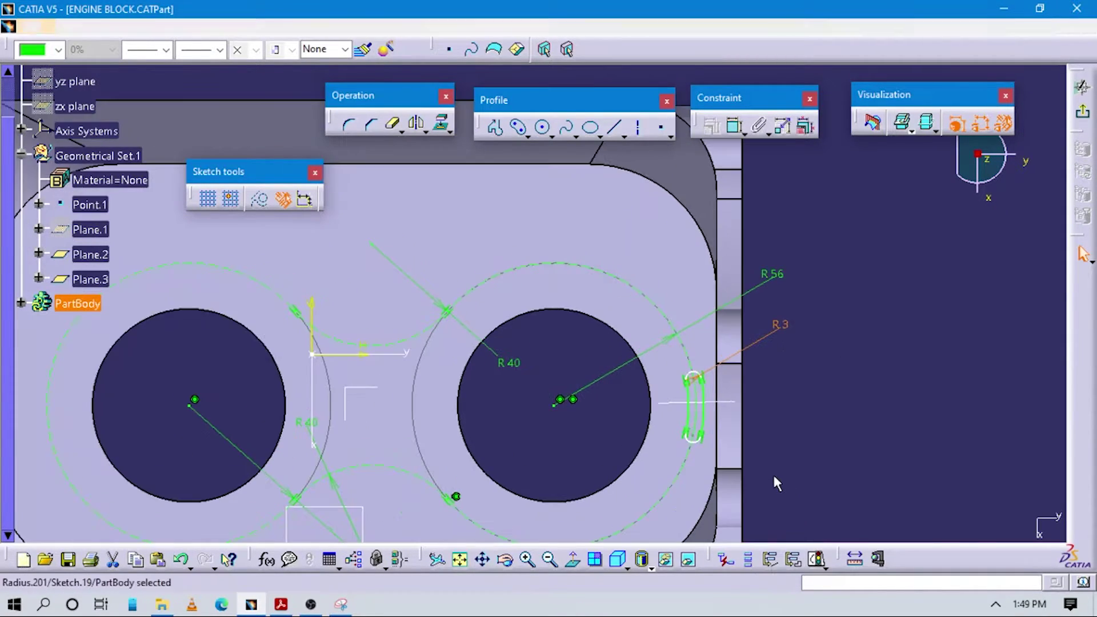
key("alt+Tab")
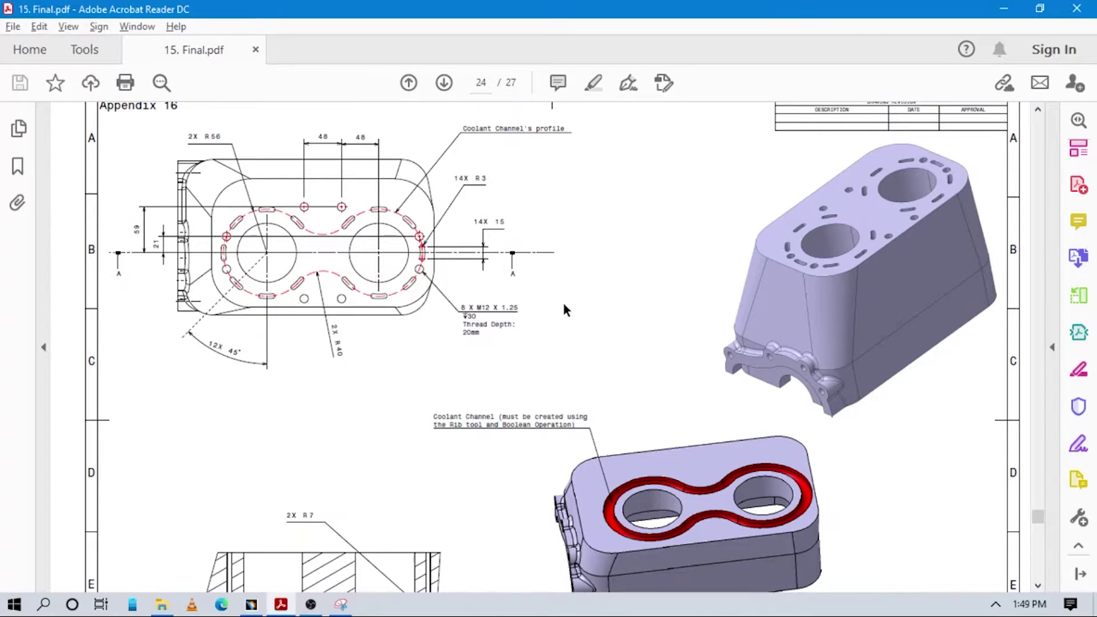
key("alt+Tab")
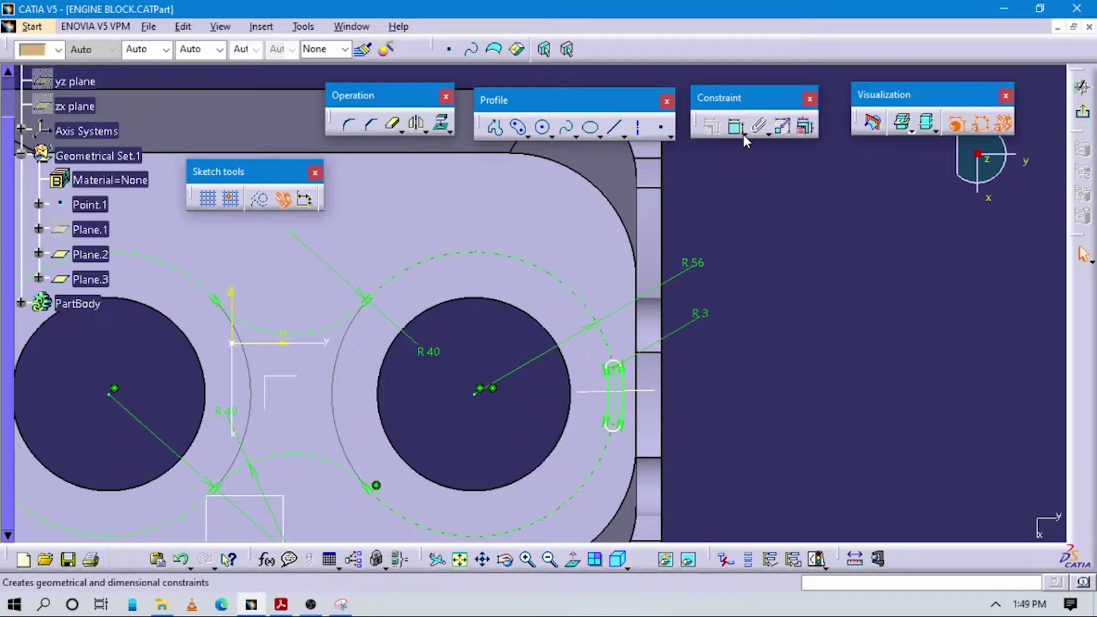
left_click(736, 127)
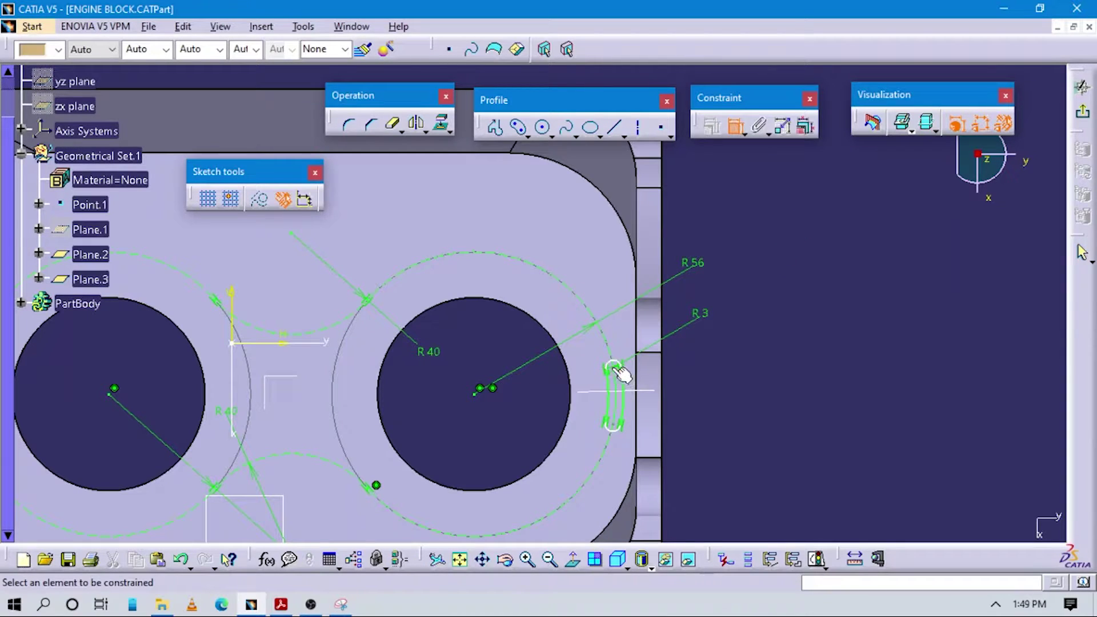
left_click(477, 392)
left_click(622, 393)
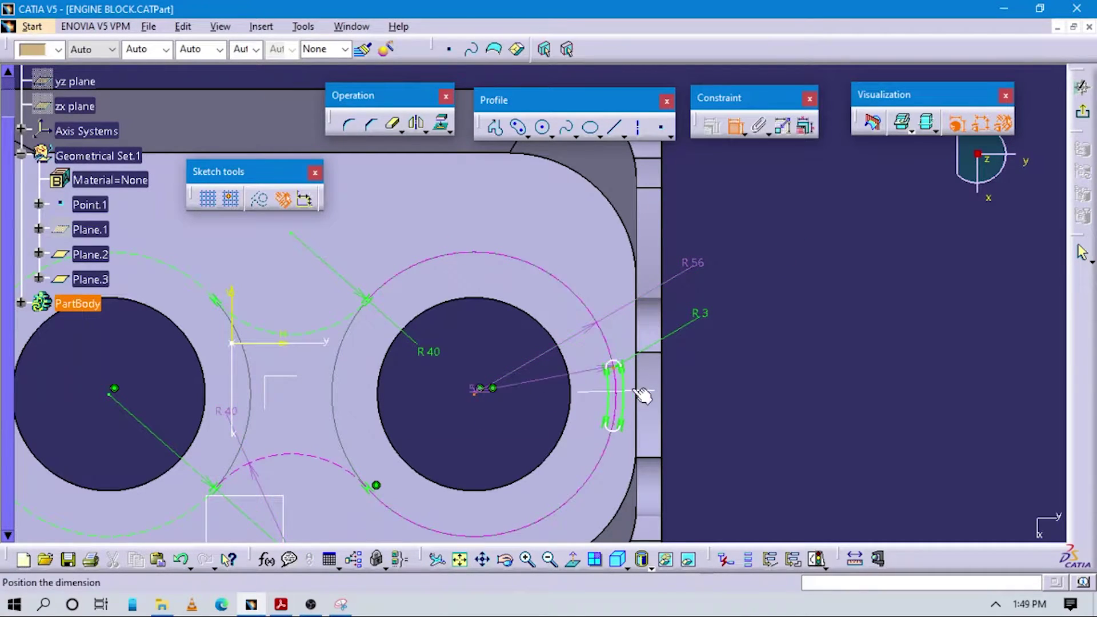
- Constrain the vertical distance between the slot's upper arc centre and the right bore's centre to 15/2 mm
right_click(730, 378)
left_click(776, 434)
left_click(764, 383)
double_click(764, 383)
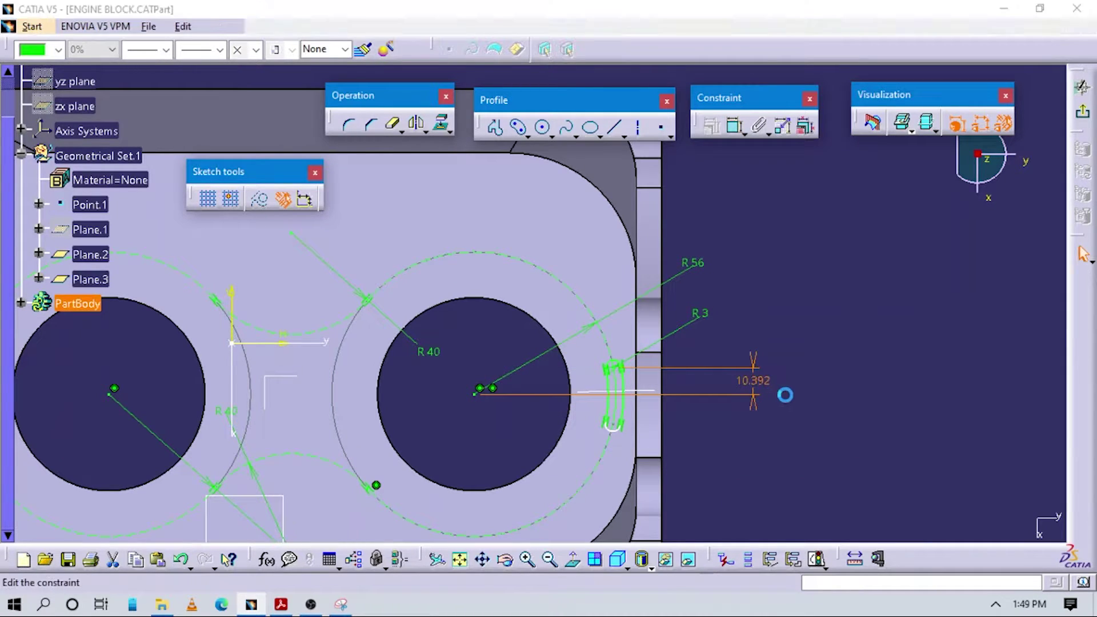
type("15/2")
key("Return")
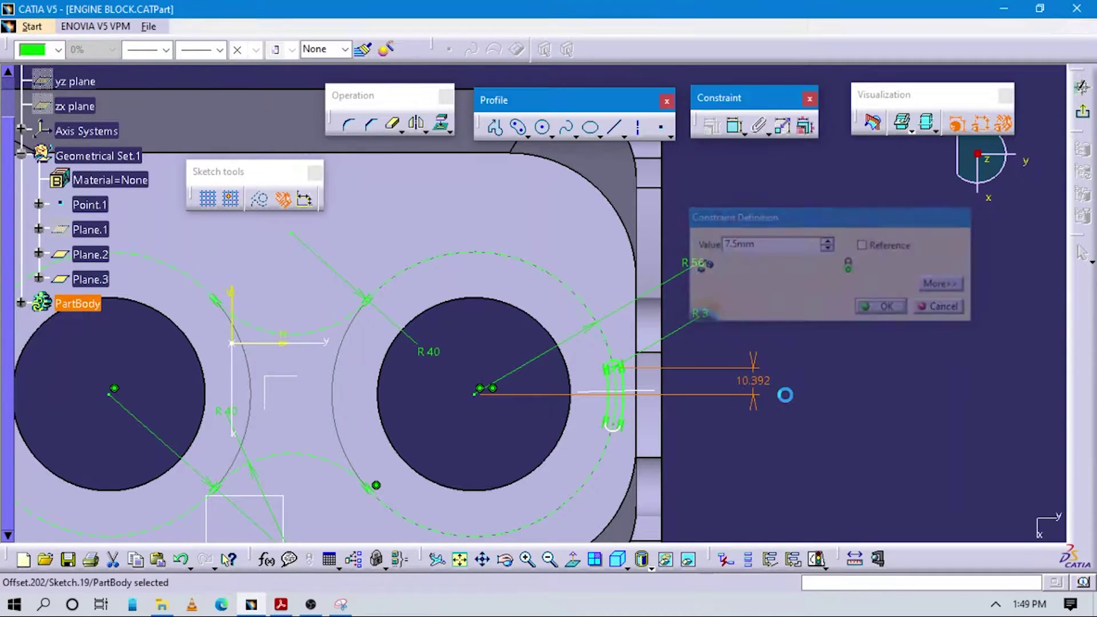
- Constrain the vertical distance between the slot's lower arc centre and the right bore's centre to 7.5 mm
left_click(734, 135)
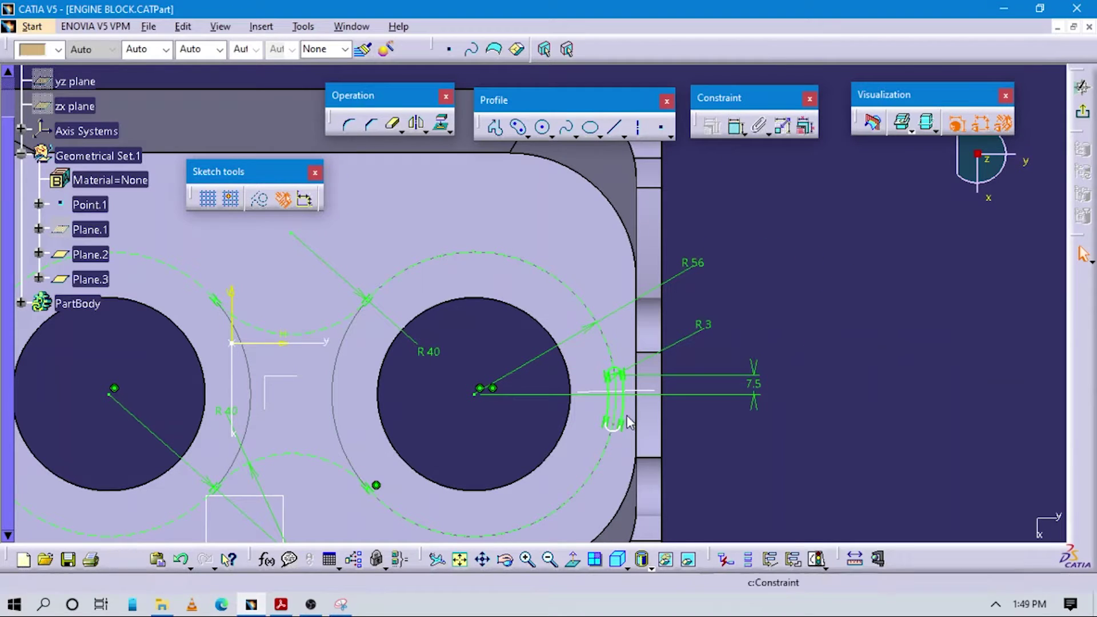
left_click(619, 426)
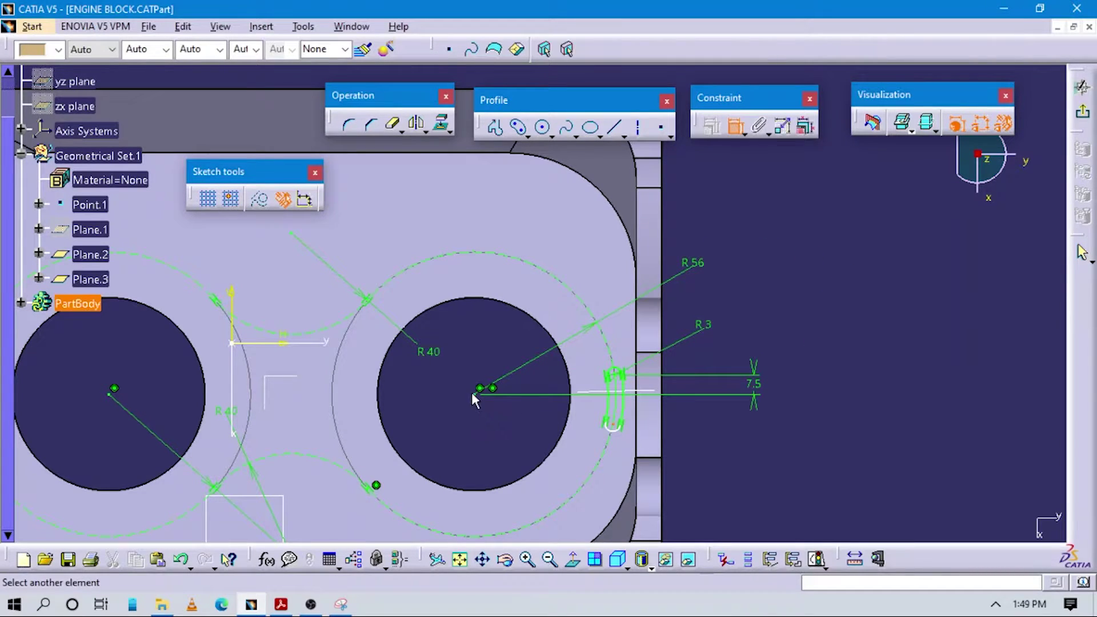
right_click(735, 462)
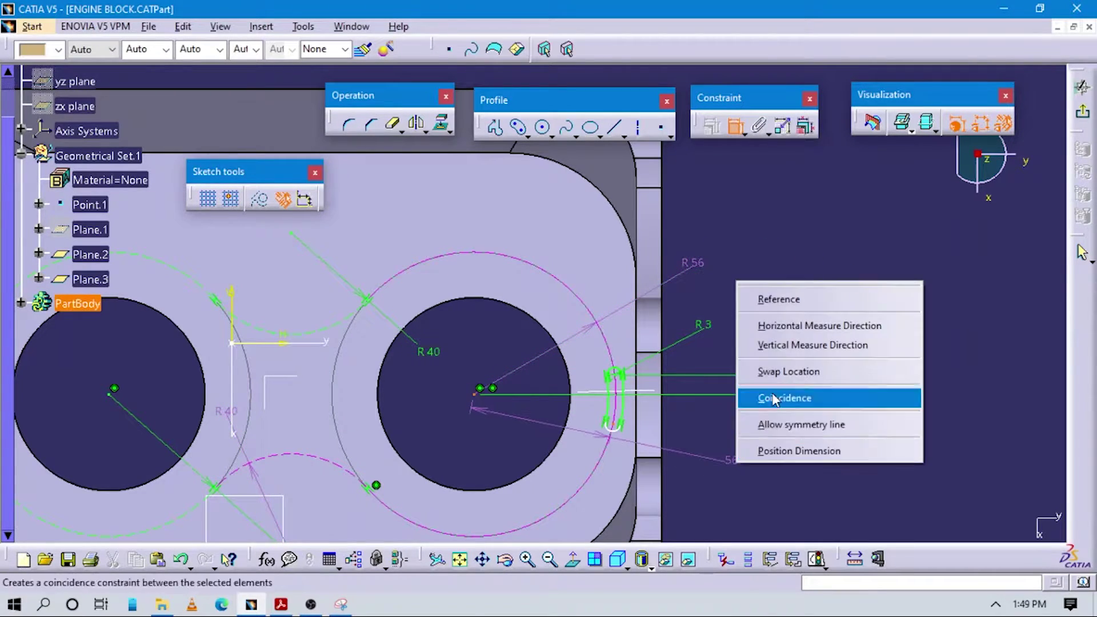
left_click(772, 355)
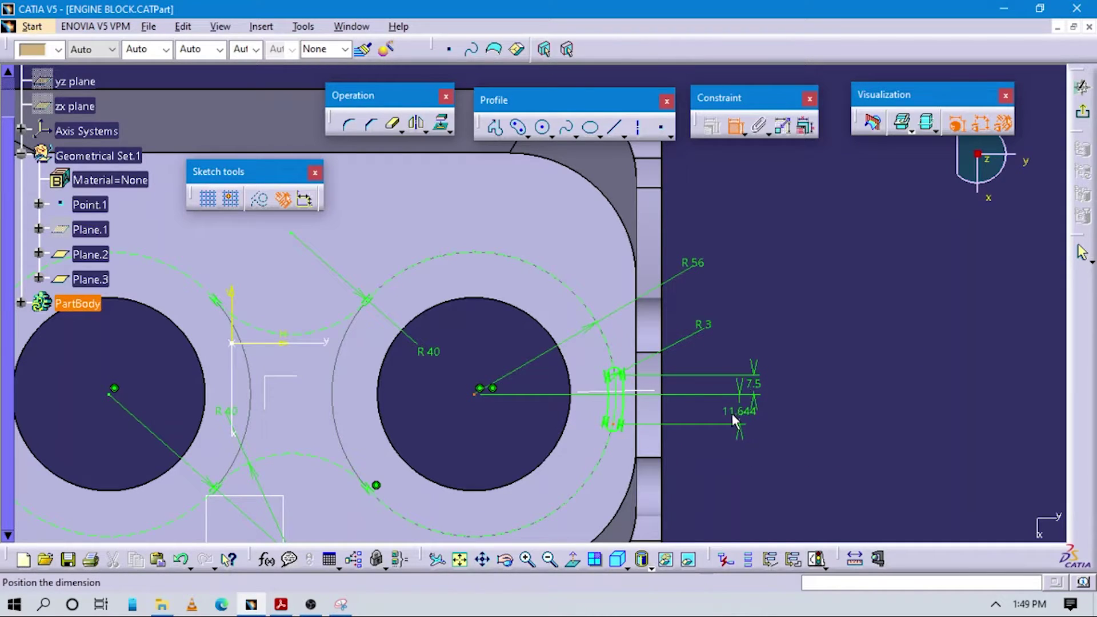
left_click(731, 413)
double_click(734, 411)
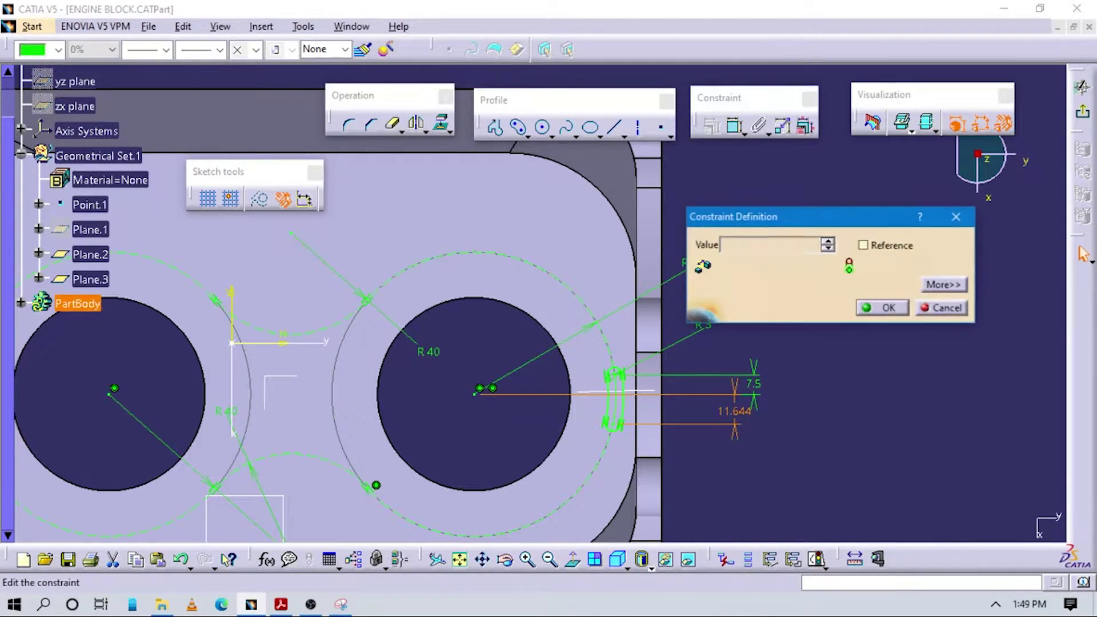
type("7.5")
key("Return")
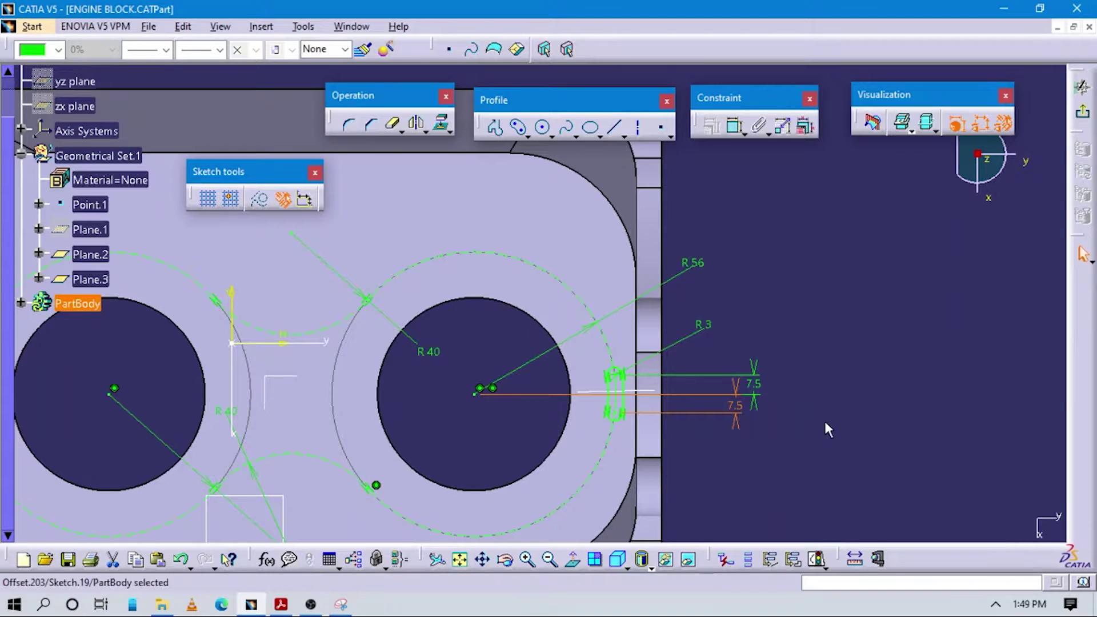
- Rotate the slot profile about the right bore's centre in duplicate mode, with 8 instances at a 45° angle
middle_click_drag(813, 432, 807, 370)
left_click(780, 400)
left_click_drag(749, 401, 584, 291)
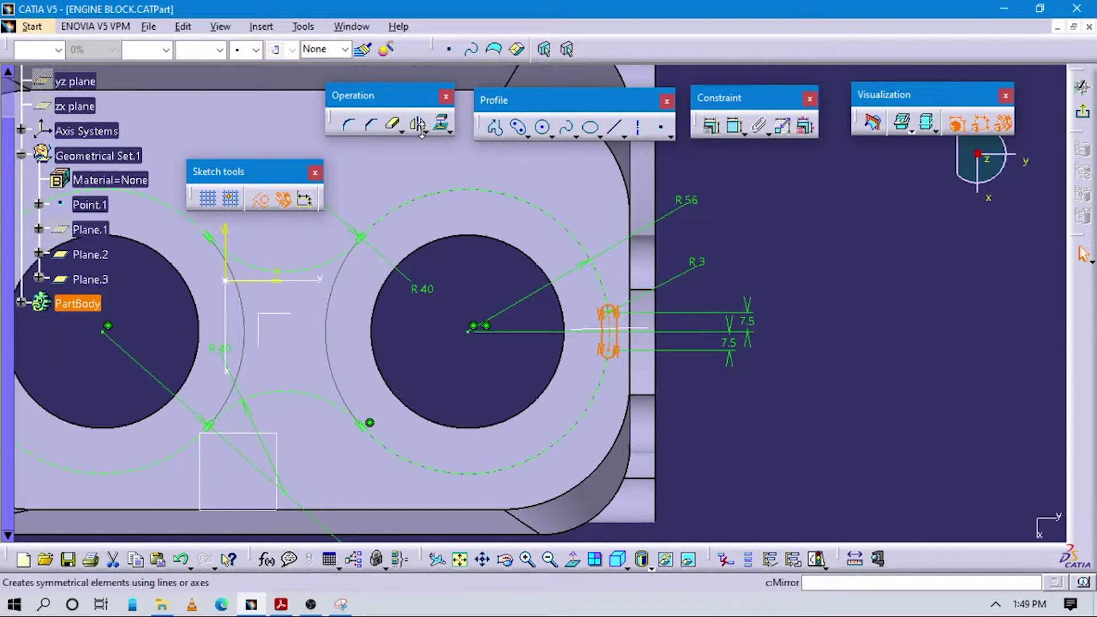
left_click(450, 131)
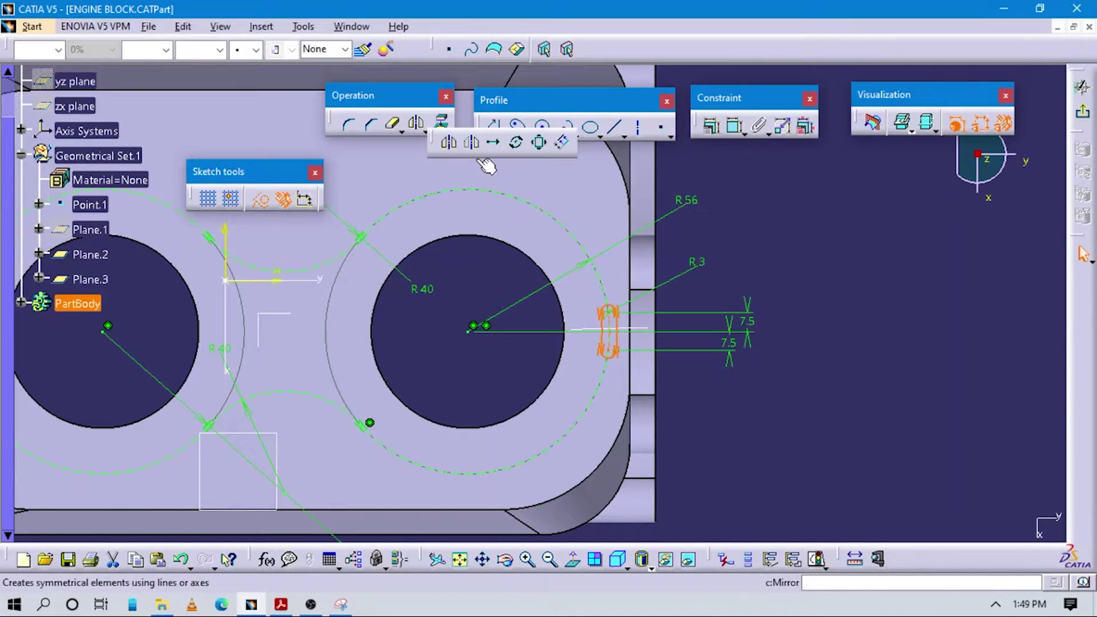
left_click(518, 142)
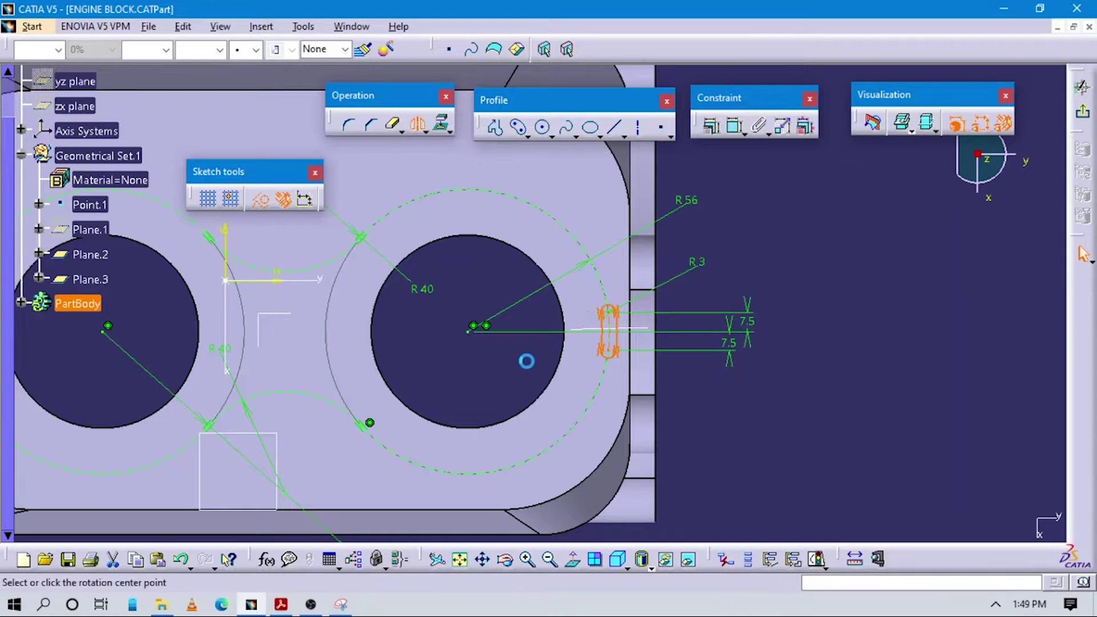
left_click(474, 336)
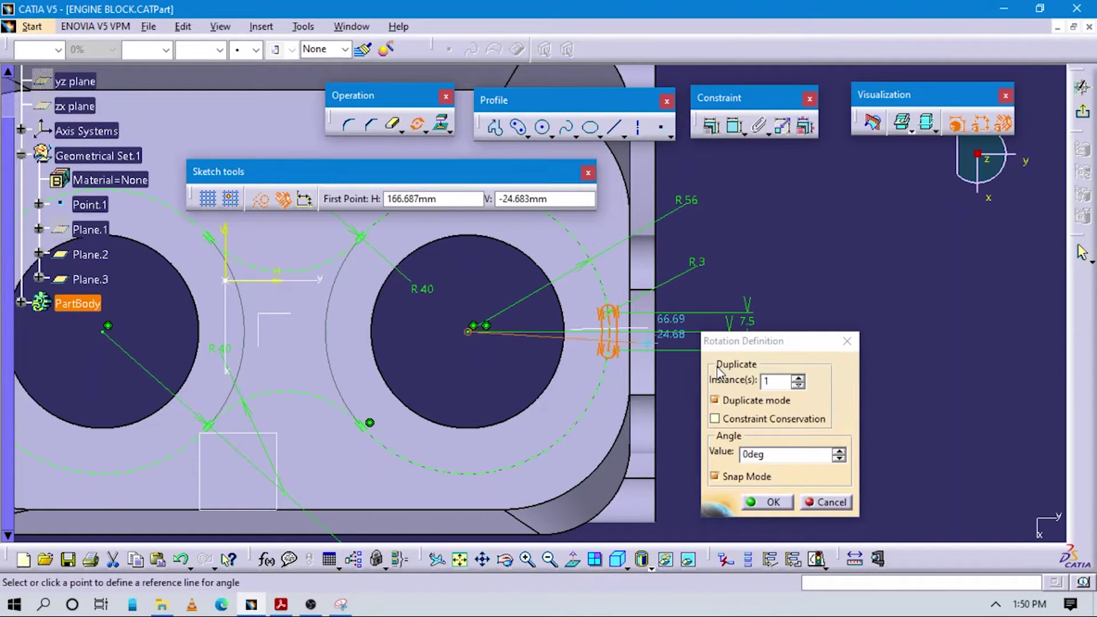
key("alt+Tab")
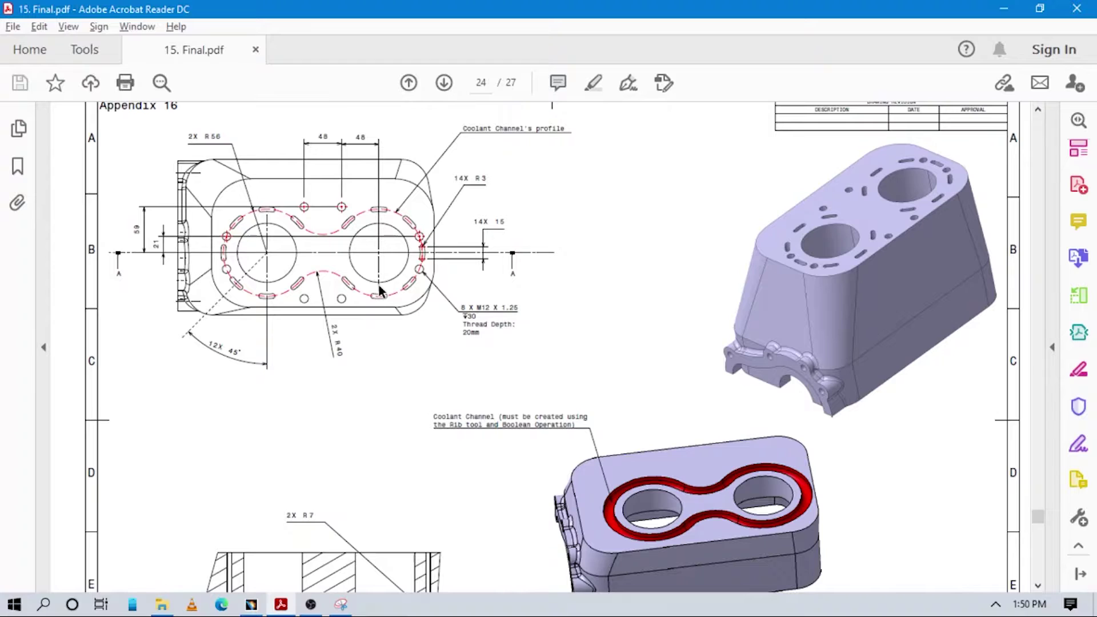
key("alt+Tab")
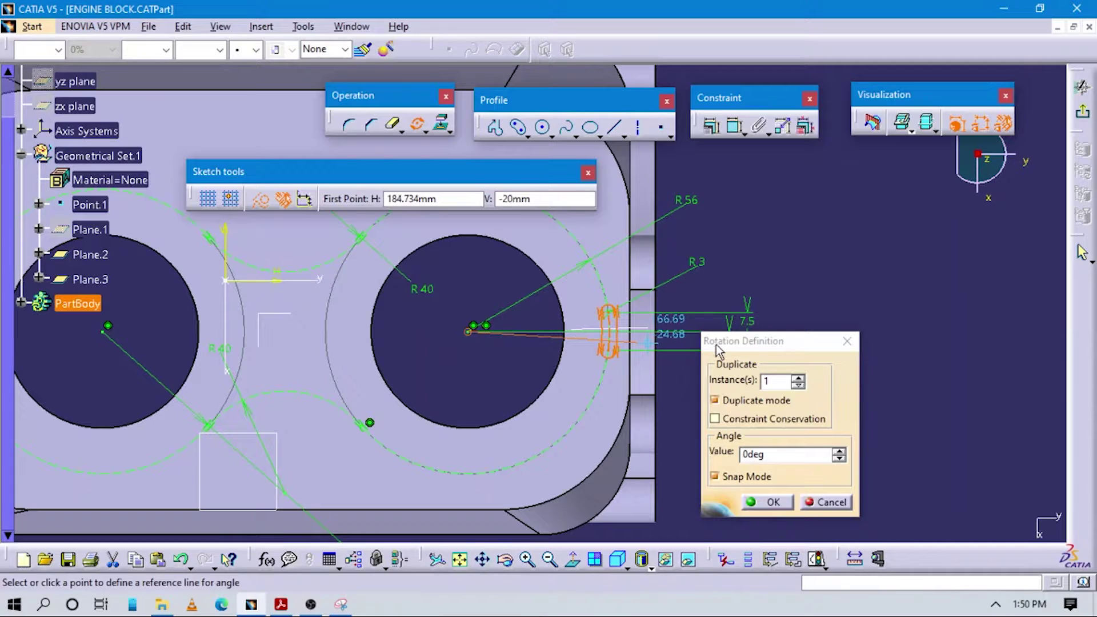
left_click(717, 343)
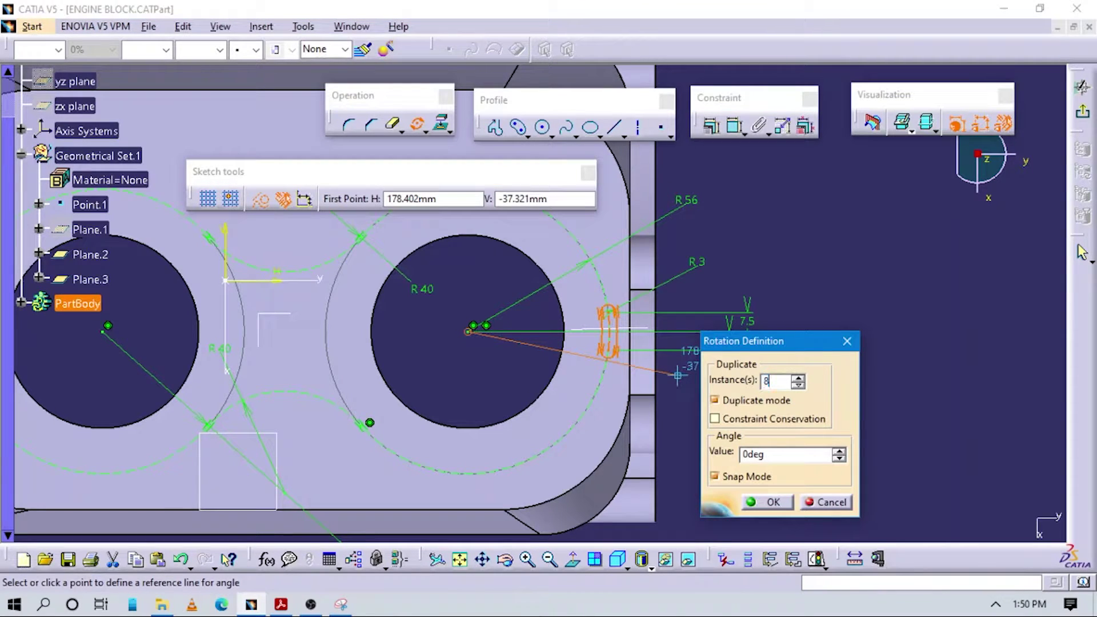
middle_click_drag(724, 212, 738, 270)
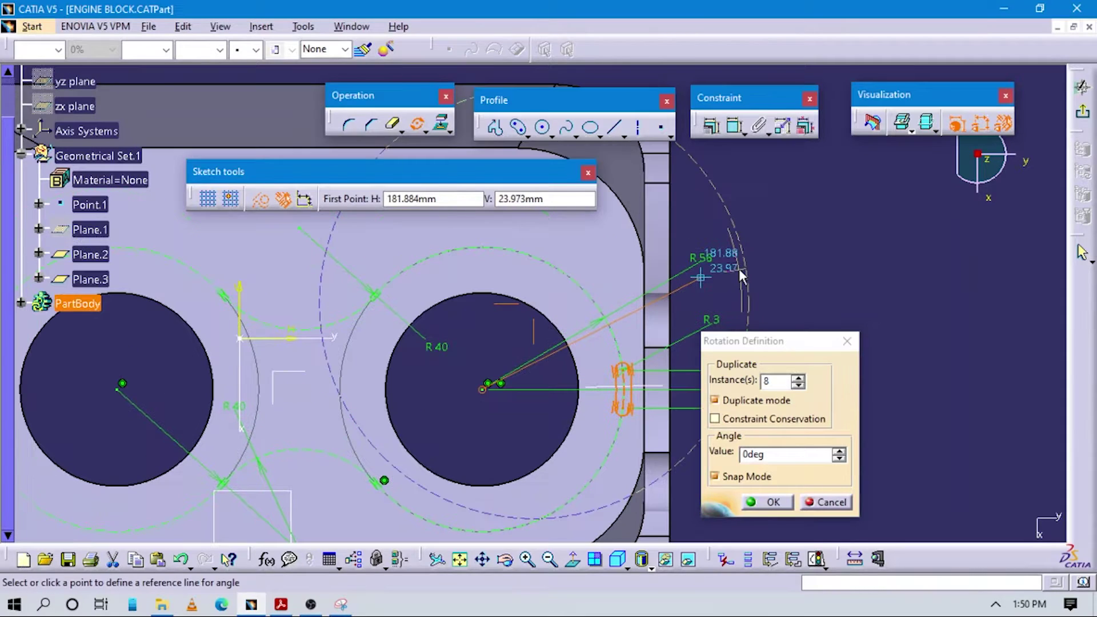
left_click(691, 391)
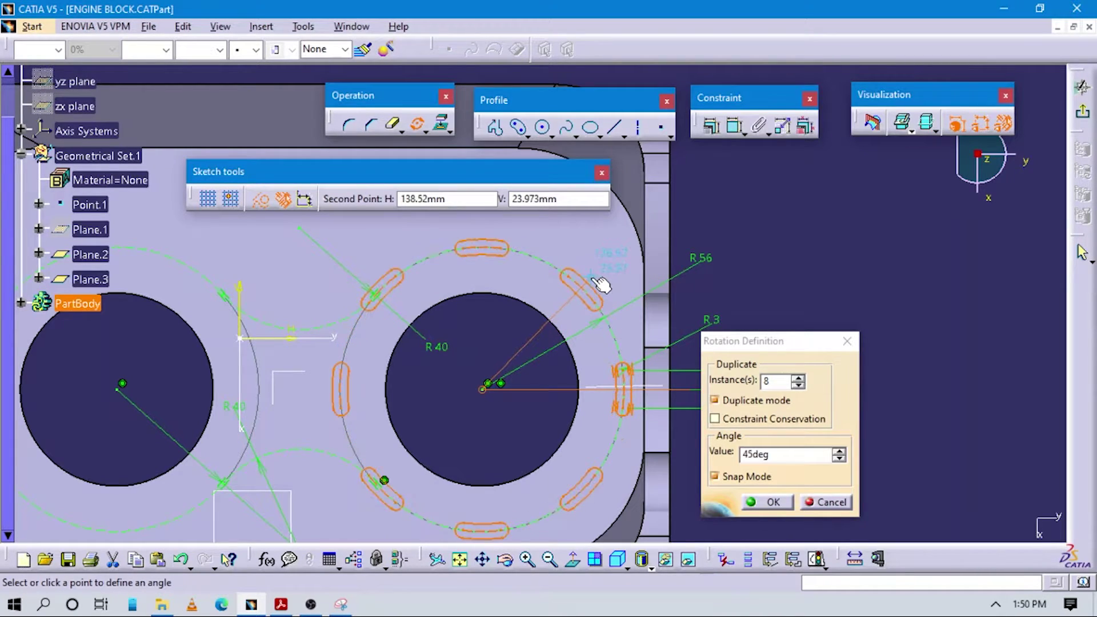
left_click(600, 284)
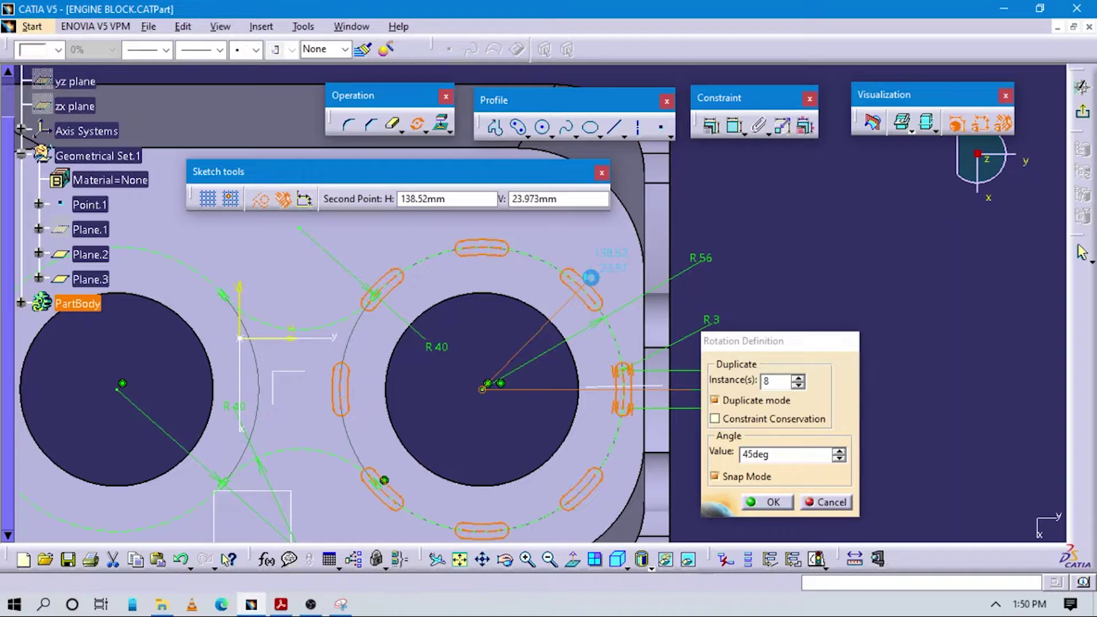
- Convert the slot copy on the right bore's inner side, facing the left bore, to construction geometry and turn construction mode off
key("alt+Tab")
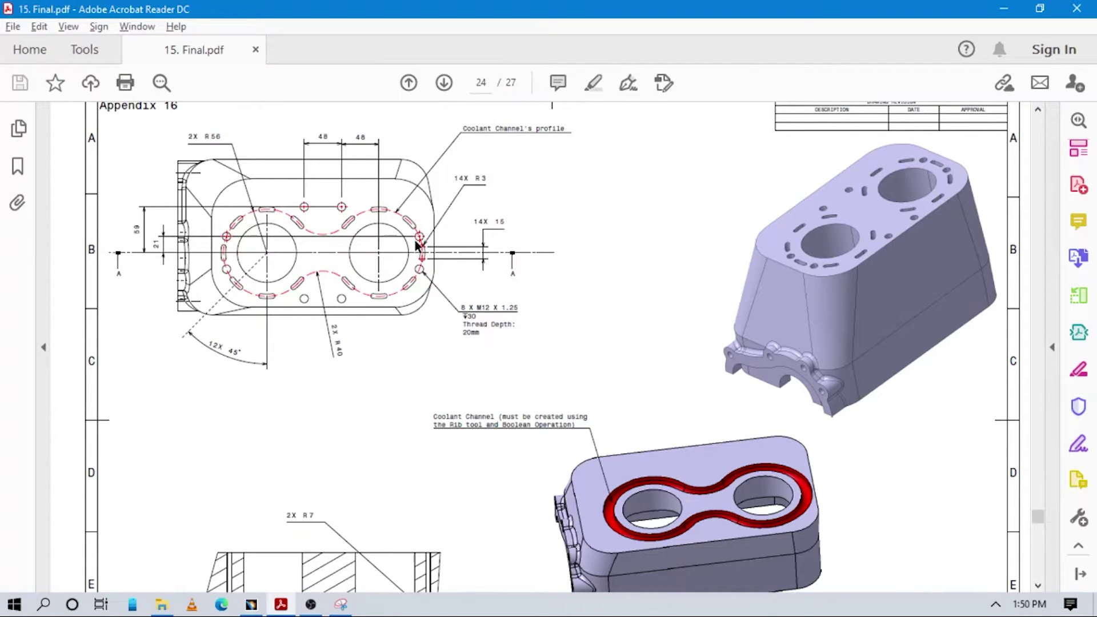
key("alt+Tab")
mouse_move(529, 345)
middle_mouse_down()
mouse_move(546, 289)
mouse_move(537, 234)
middle_mouse_up()
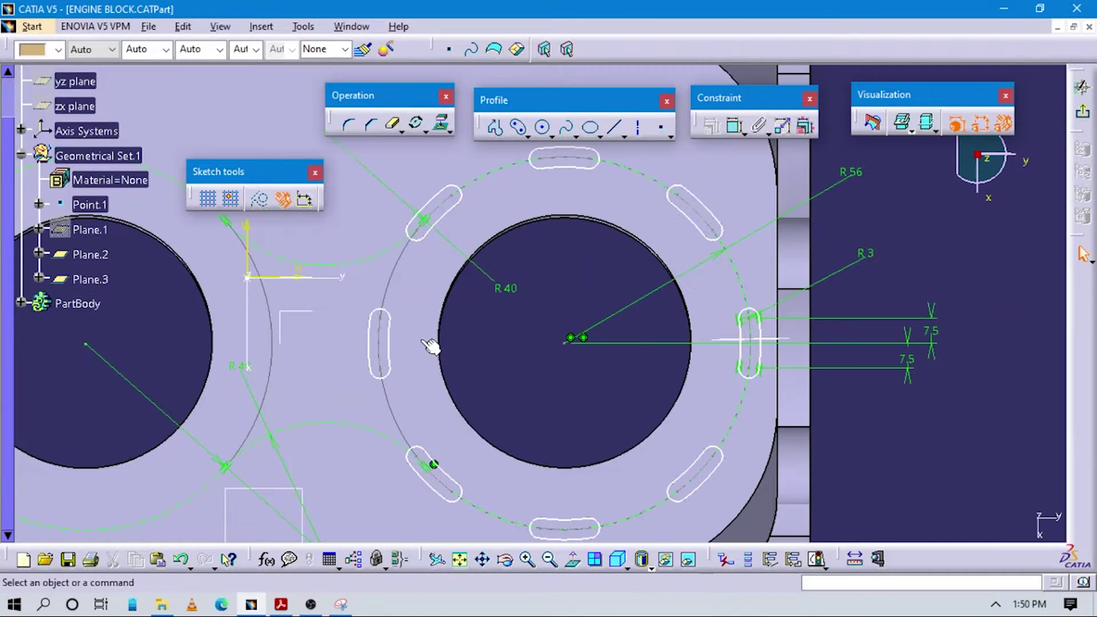
left_click(391, 332)
left_click(386, 313, "ctrl")
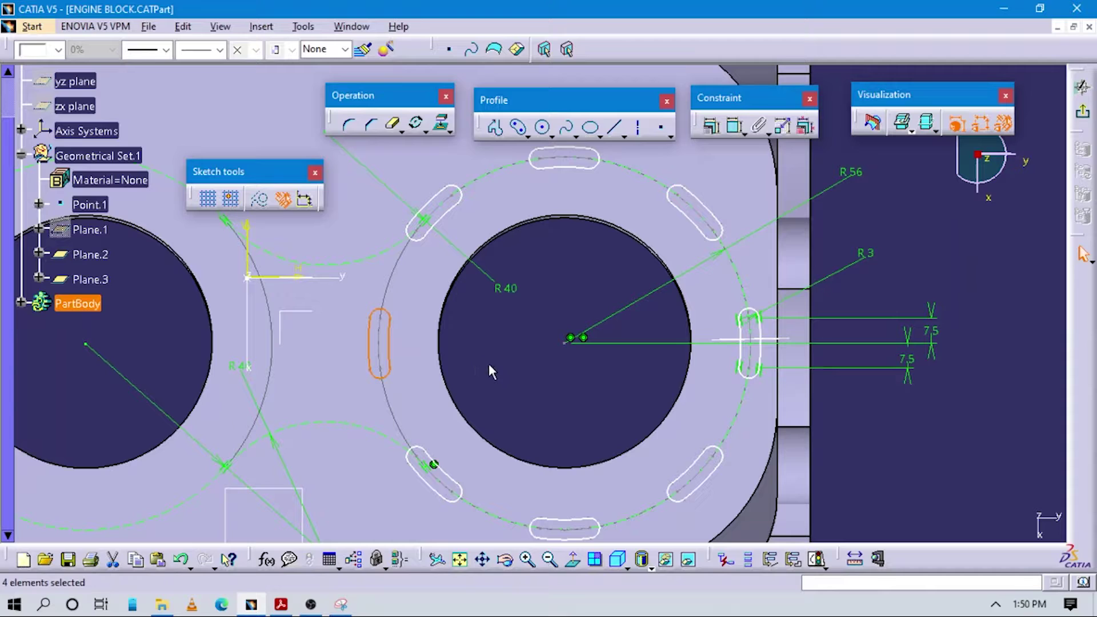
left_click(261, 200)
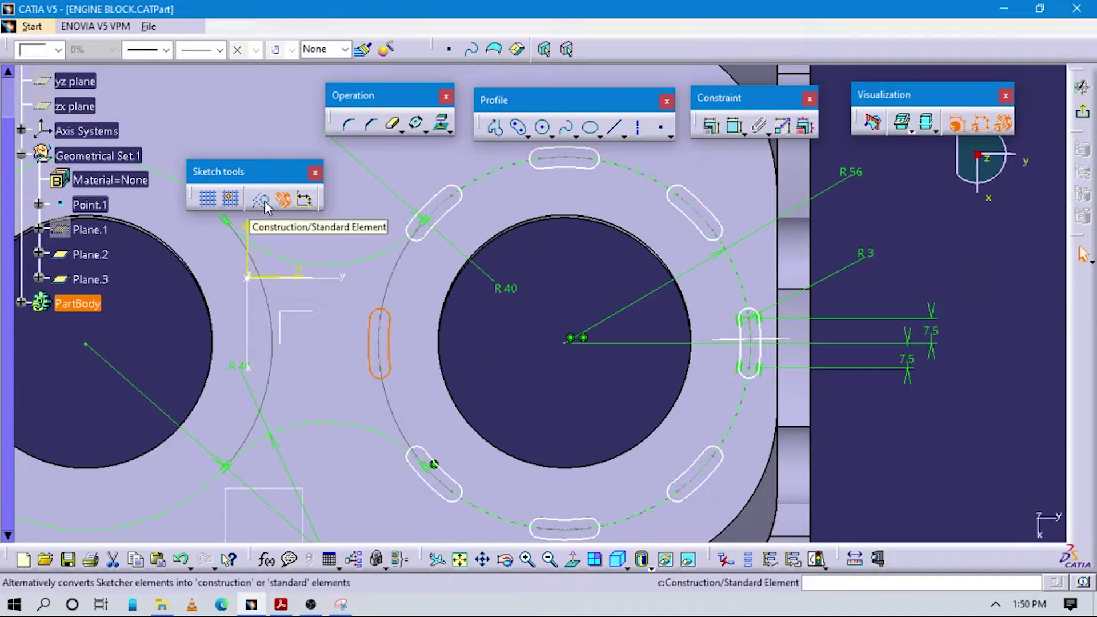
left_click(506, 340)
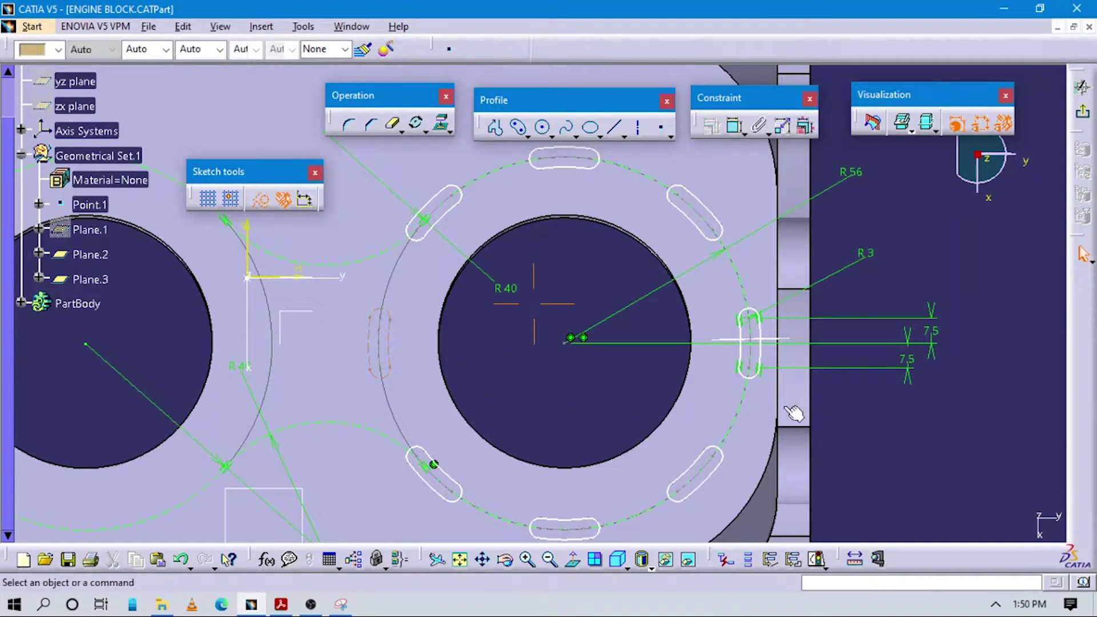
middle_click_drag(762, 412, 862, 431)
left_click(262, 199)
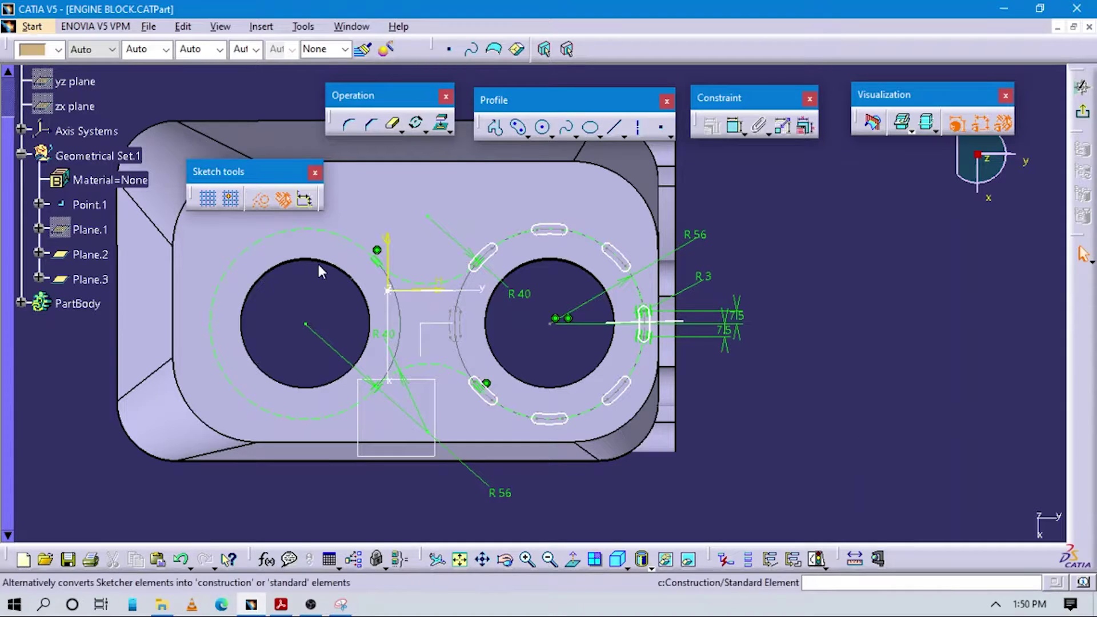
middle_click_drag(760, 429, 755, 428, "ctrl")
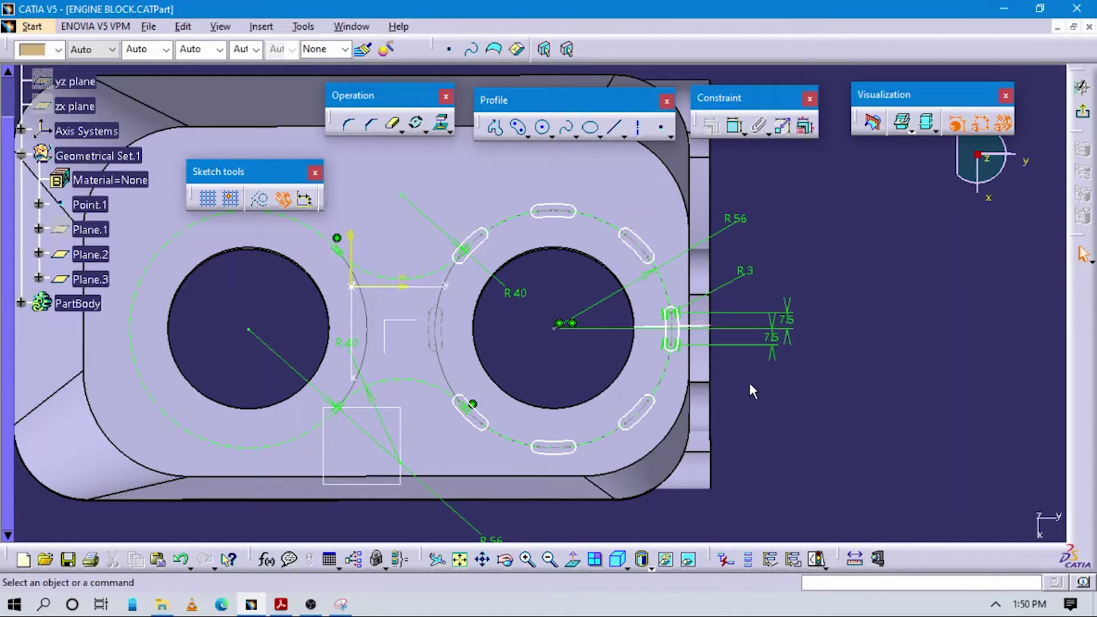
mouse_move(818, 473)
left_mouse_down()
mouse_move(455, 216)
mouse_move(449, 180)
left_mouse_up()
mouse_move(529, 337)
middle_mouse_down()
mouse_move(562, 342)
mouse_move(658, 399)
middle_mouse_up()
key("Delete")
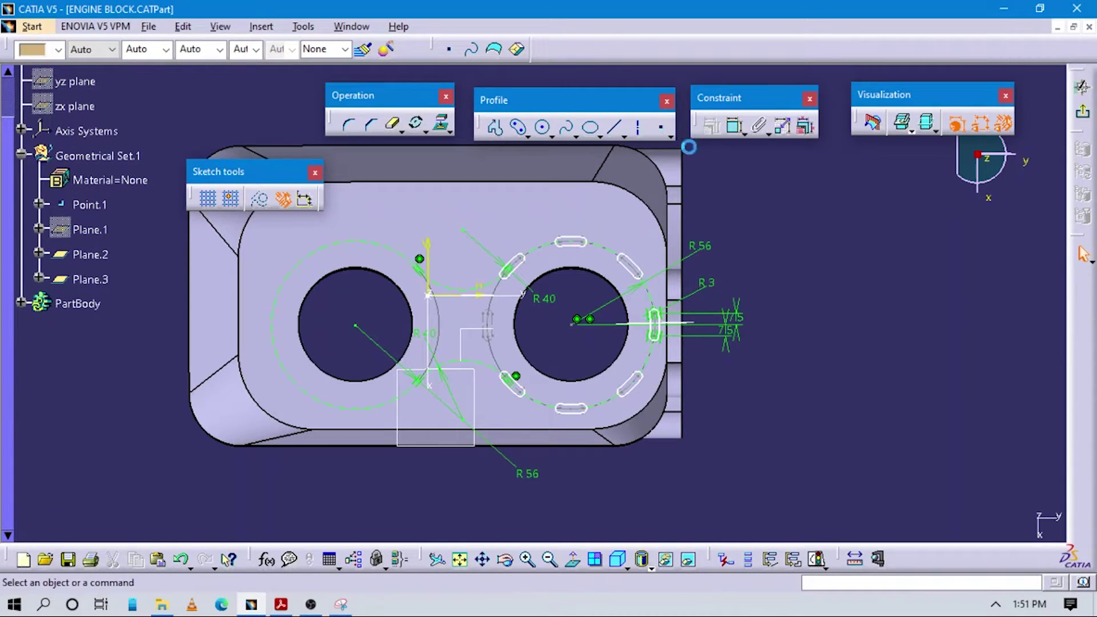
- Sketch a vertical axis line between the two bores, extending beyond both long edges of the block
left_click(638, 127)
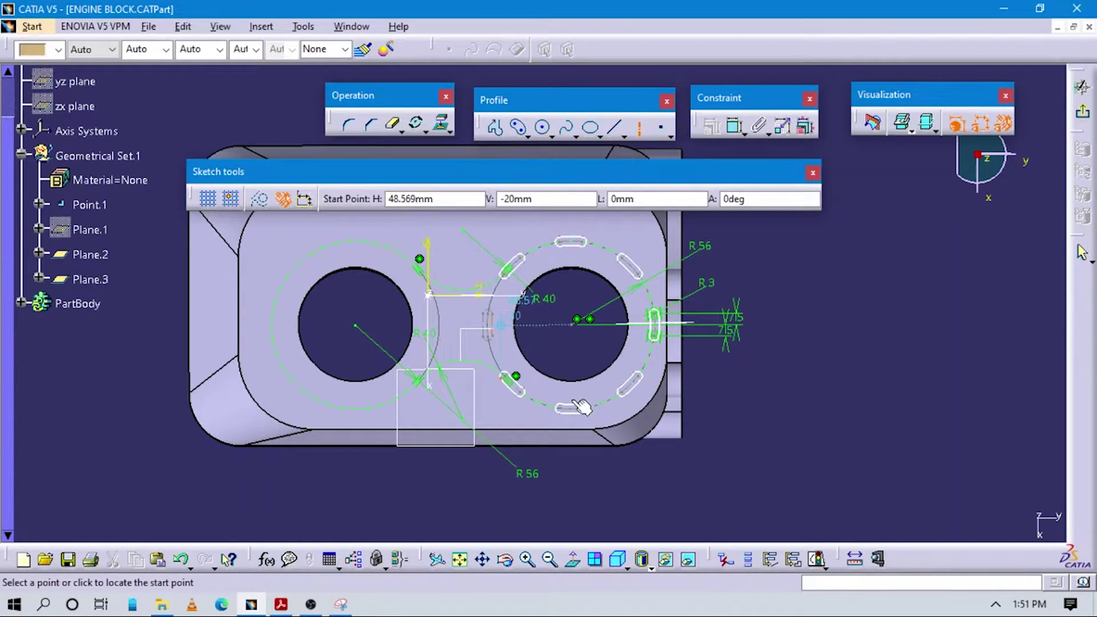
middle_click_drag(523, 328, 577, 400)
middle_click_drag(526, 252, 563, 371)
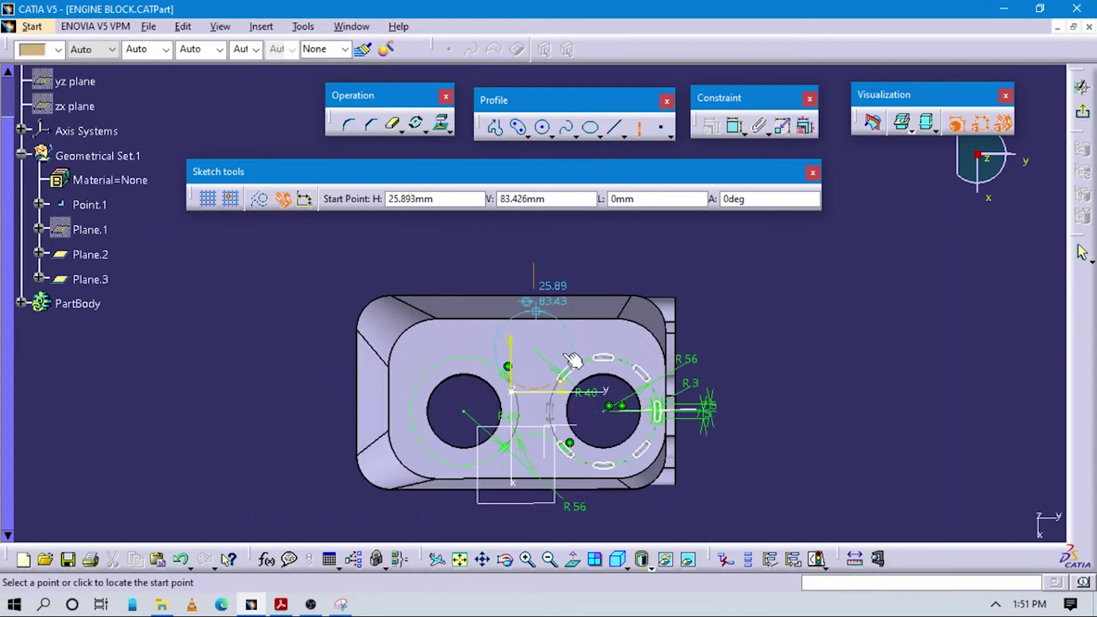
left_click(526, 251)
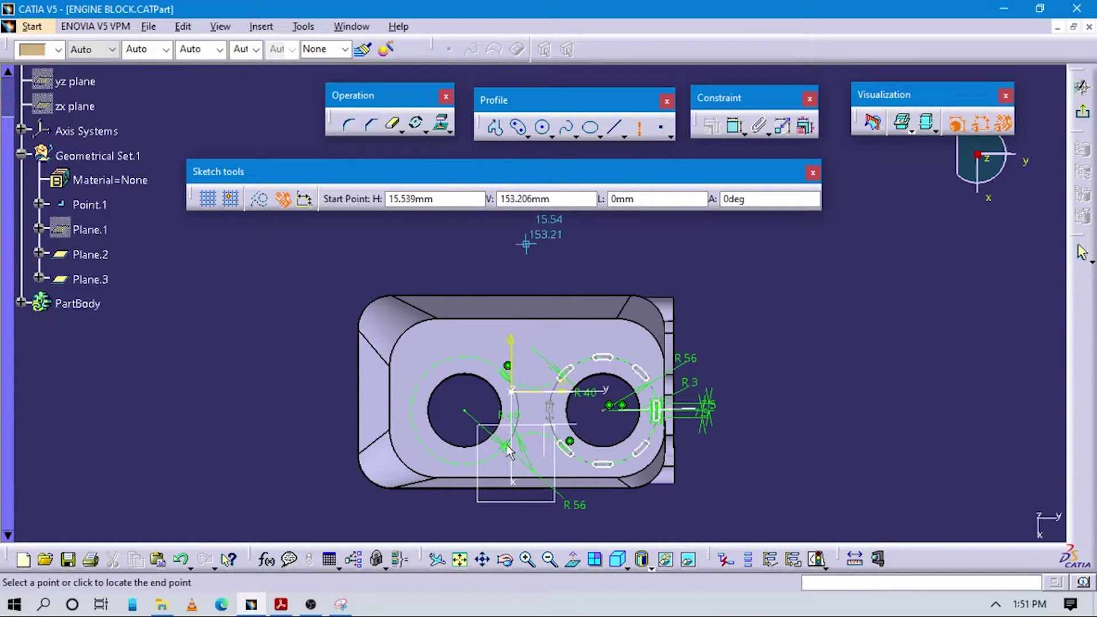
left_click(526, 531)
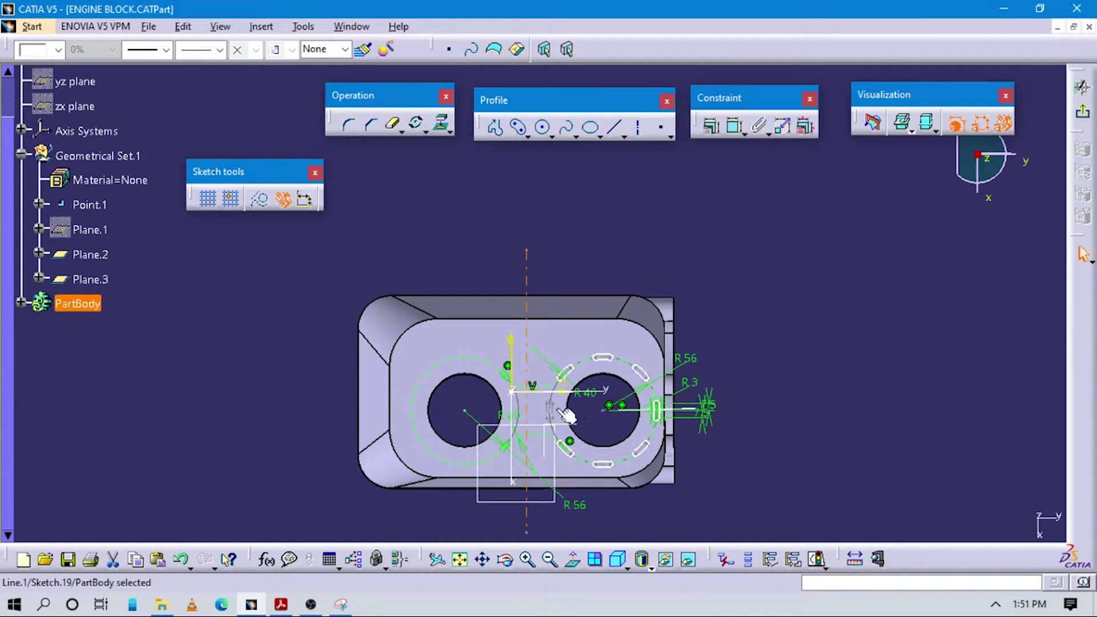
left_click(821, 363)
- Check the slot layout in the PDF drawing and dimension the horizontal distance between the two bore centres in the sketch
key("alt+Tab")
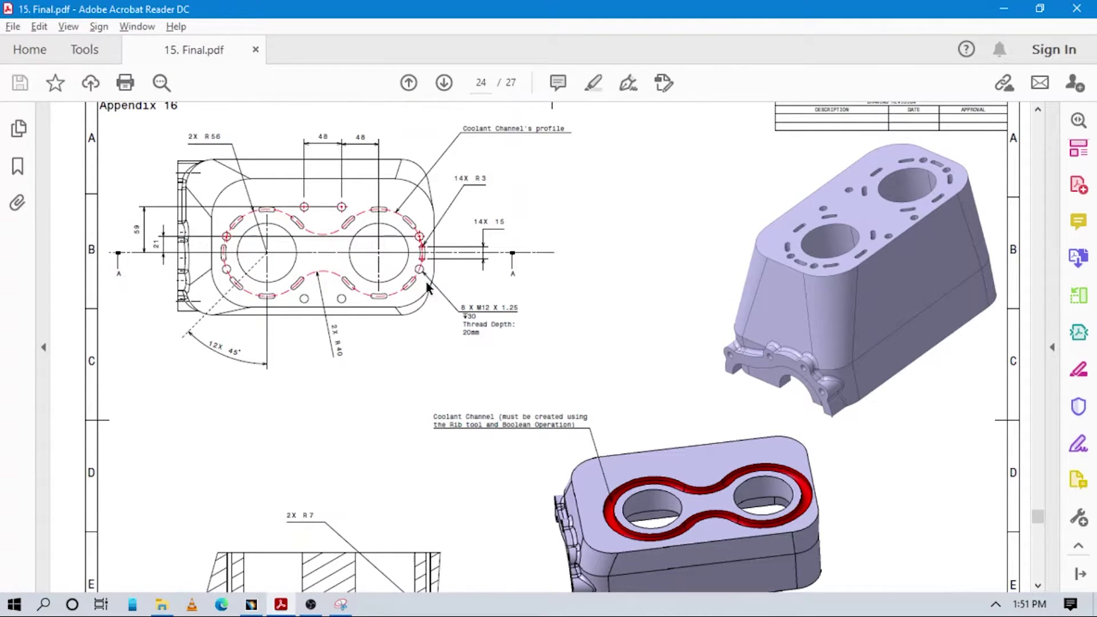
scroll(465, 323, "up", 3)
scroll(464, 323, "down", 3)
key("alt+Tab")
middle_click_drag(581, 370, 722, 323)
mouse_move(650, 380)
middle_mouse_down()
mouse_move(650, 330)
mouse_move(901, 350)
middle_mouse_up()
left_click(735, 126)
left_click(639, 361)
left_click(423, 361)
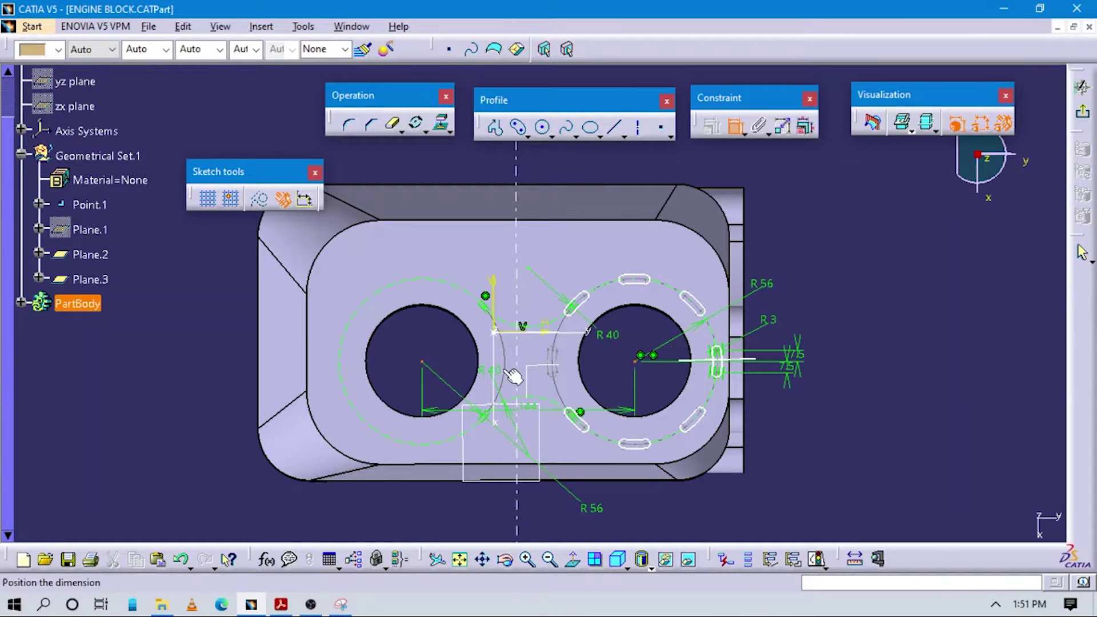
left_click(602, 379)
- Dimension the horizontal distance from the right bore's centre to the vertical axis line and set it to 144/2 (72 mm)
left_click(735, 124)
left_click(645, 367)
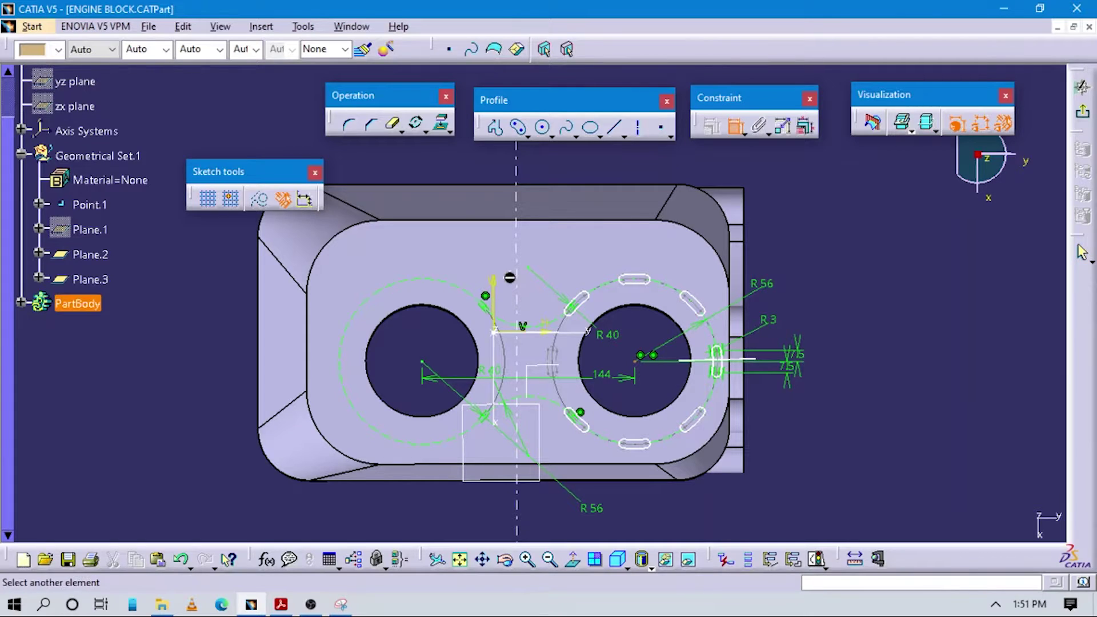
left_click(517, 270)
left_click(791, 259)
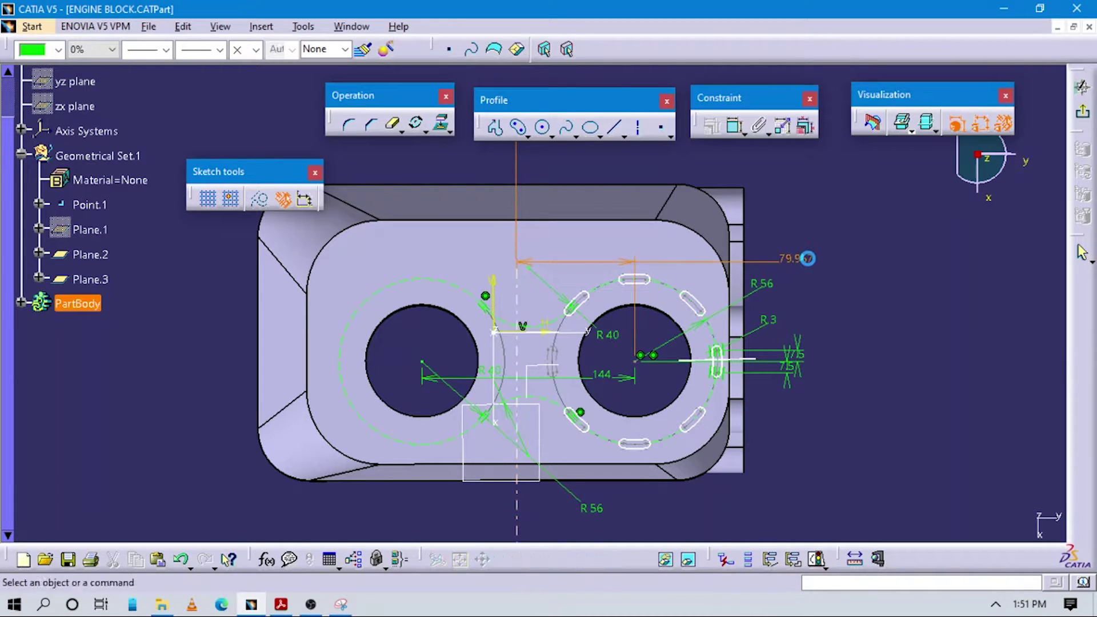
left_click(809, 259)
type("144/2")
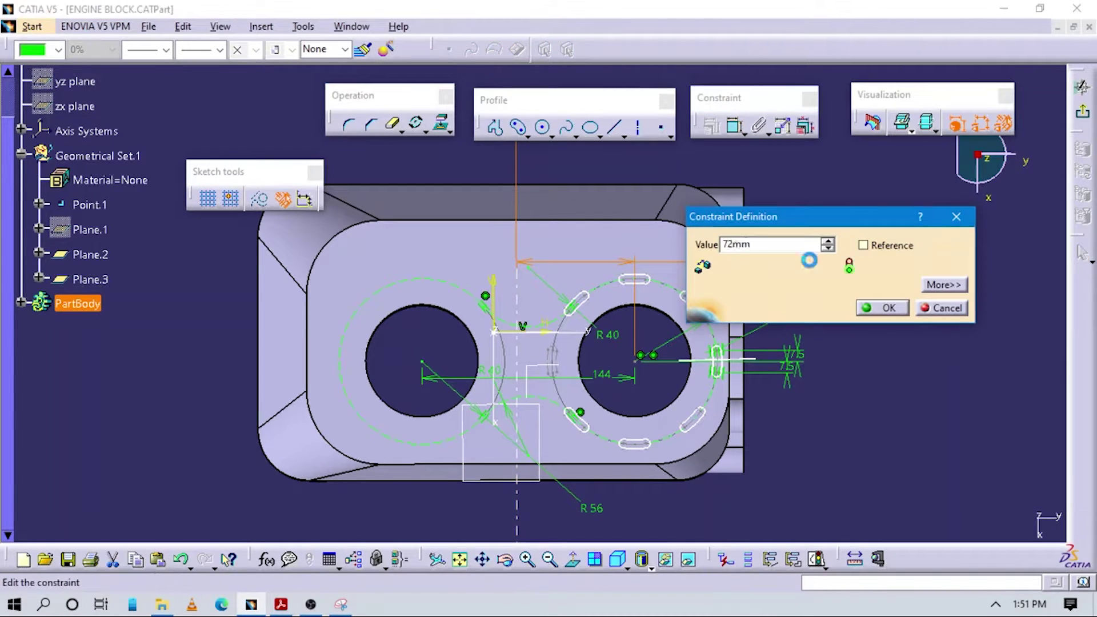
key("Return")
left_click(947, 372)
- Mirror all the slot geometry around the right bore about the central vertical axis onto the left bore
middle_click_drag(855, 429, 844, 396)
left_click_drag(856, 453, 555, 230)
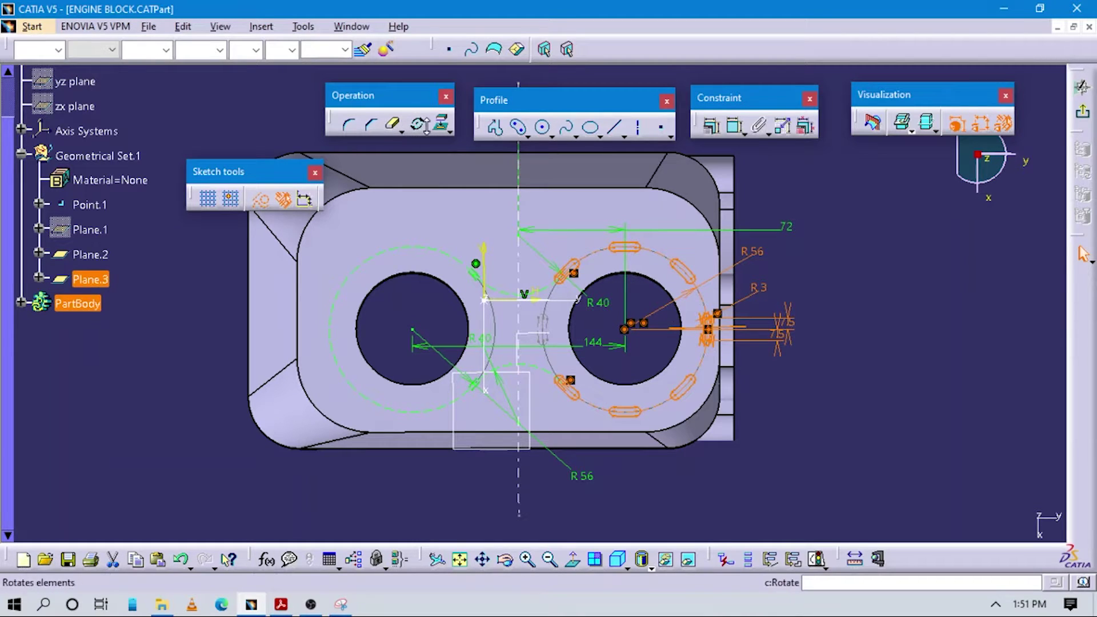
left_click(450, 132)
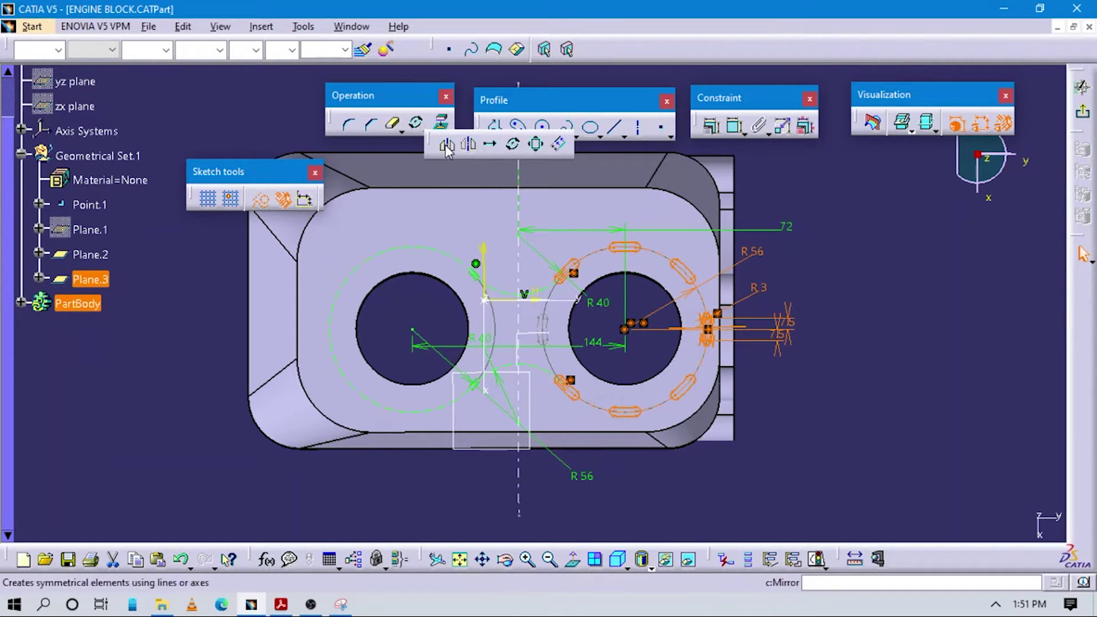
left_click(468, 145)
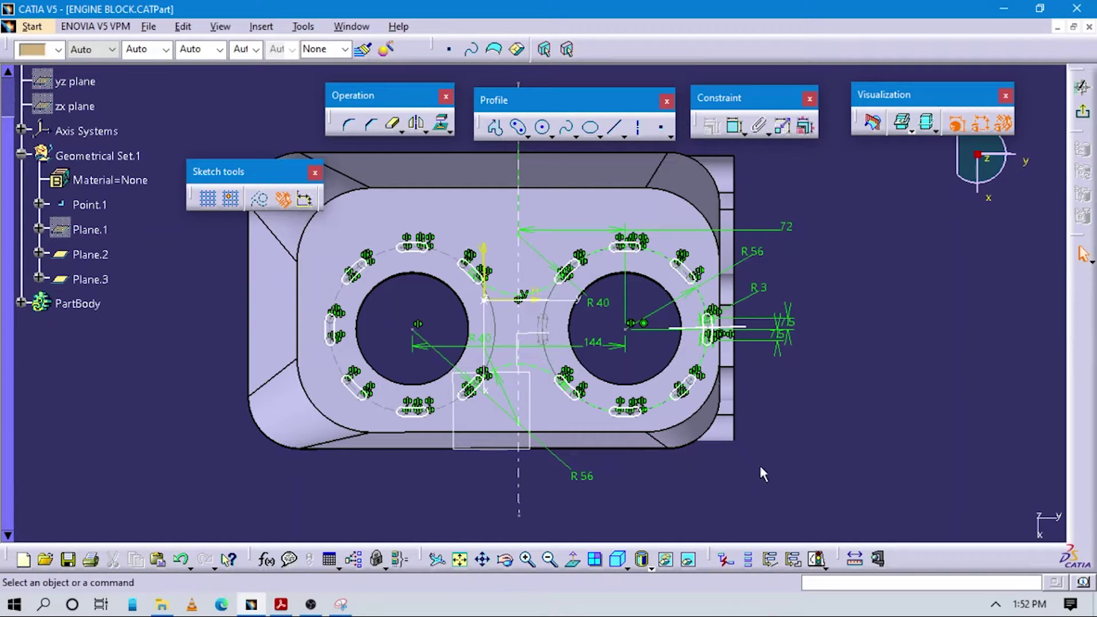
- Apply Auto Constraint to the slot geometry around the right bore, picking a reference element at the axis between the bores
left_click_drag(807, 455, 546, 225)
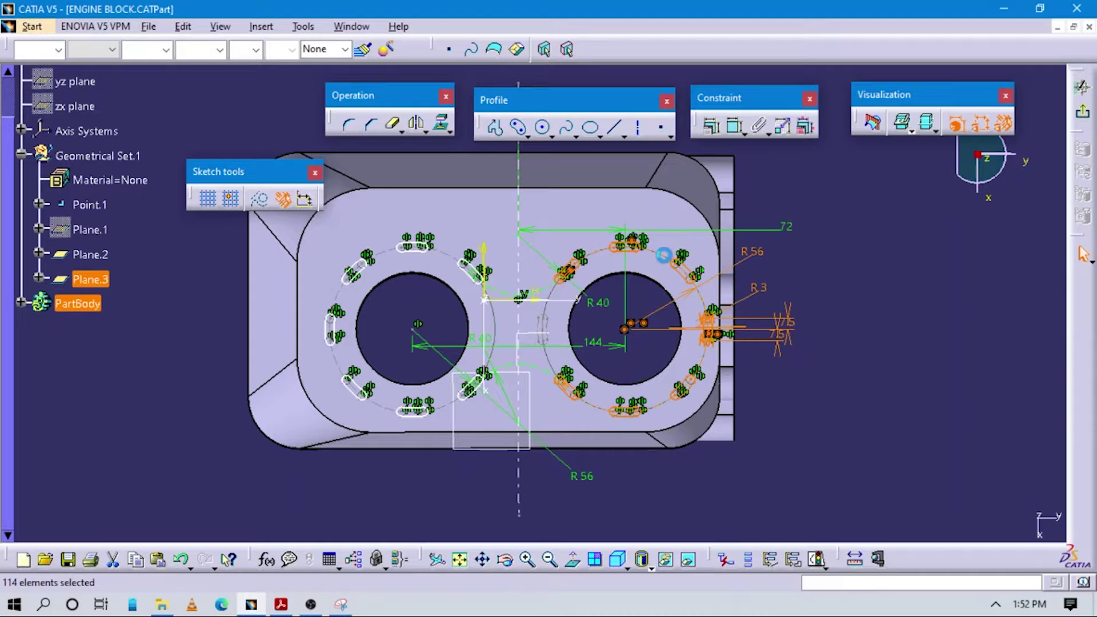
left_click(763, 130)
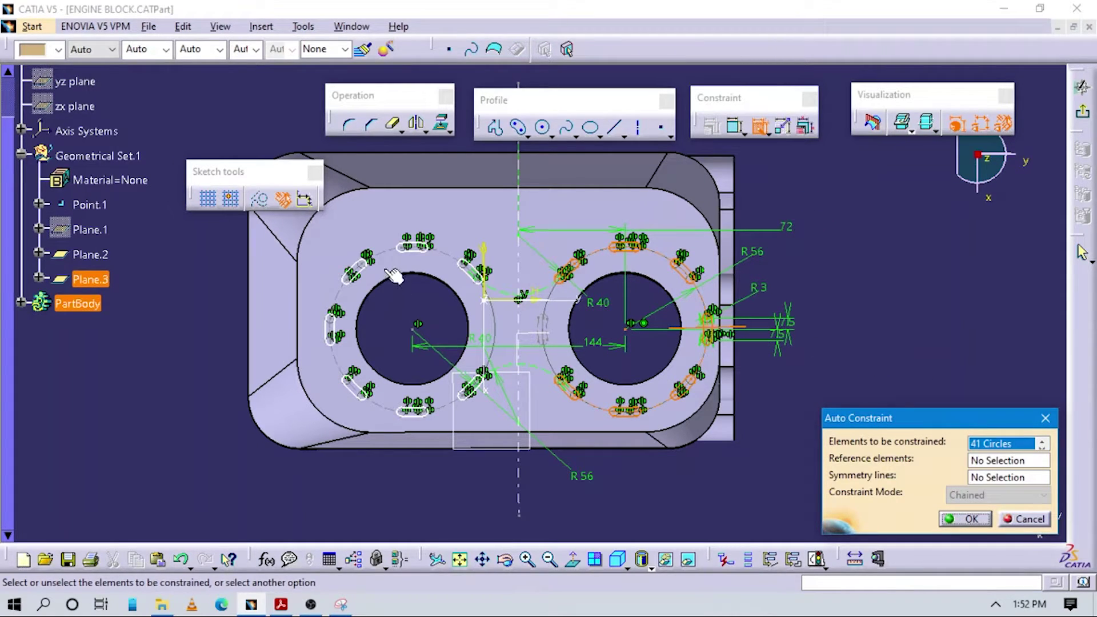
left_click(984, 462)
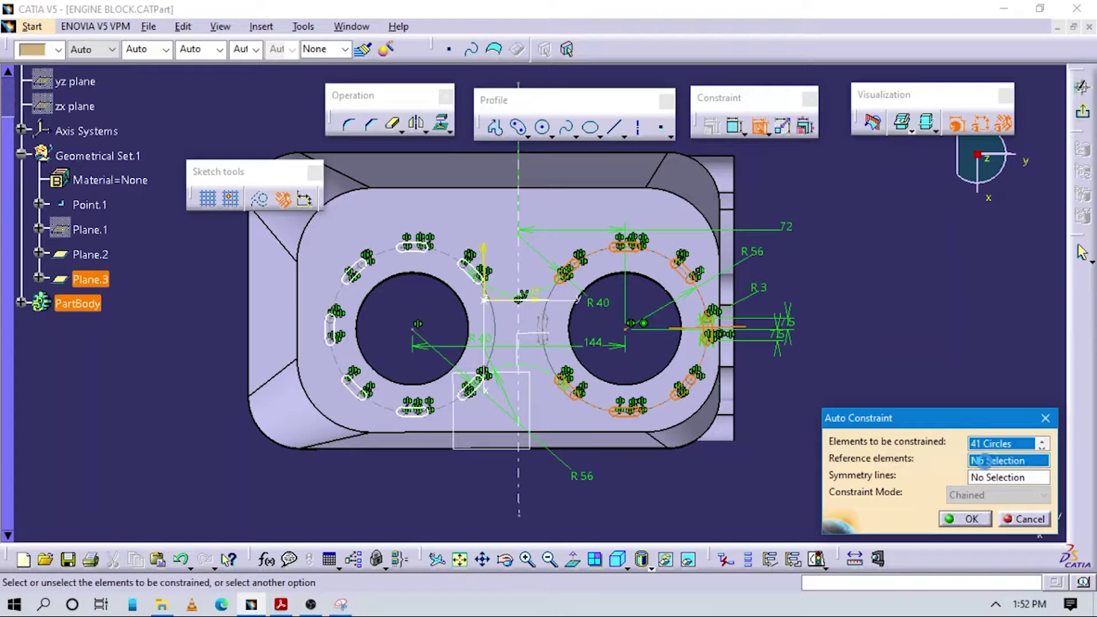
left_click(520, 298)
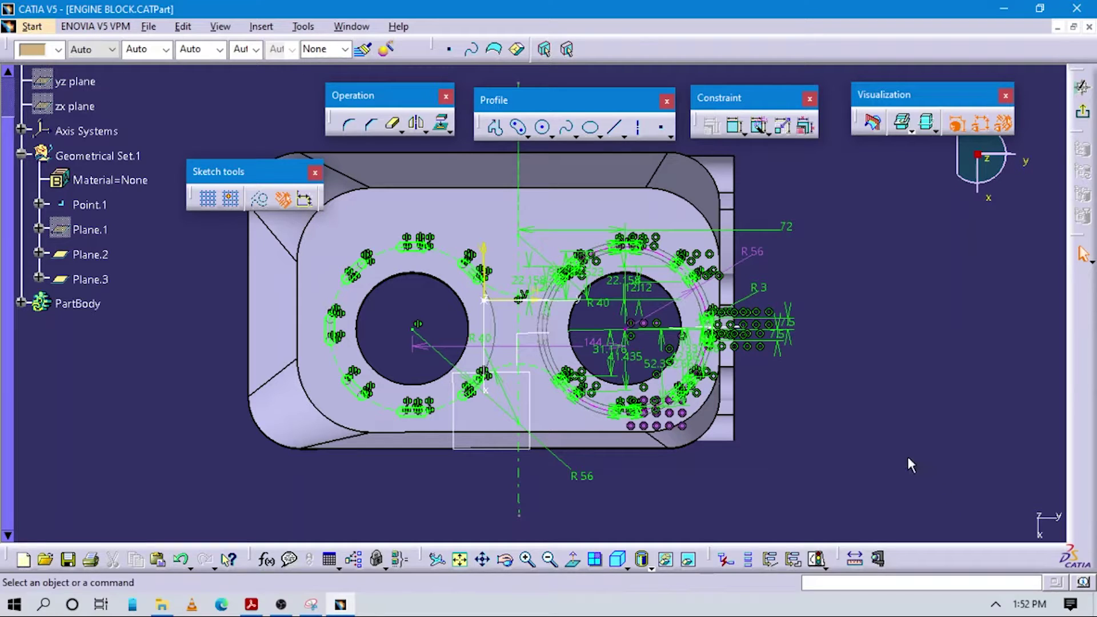
- Delete the right slot circle's R 56 radius constraint and the 144 mm dimension between the bore centres
middle_click_drag(736, 464, 720, 464)
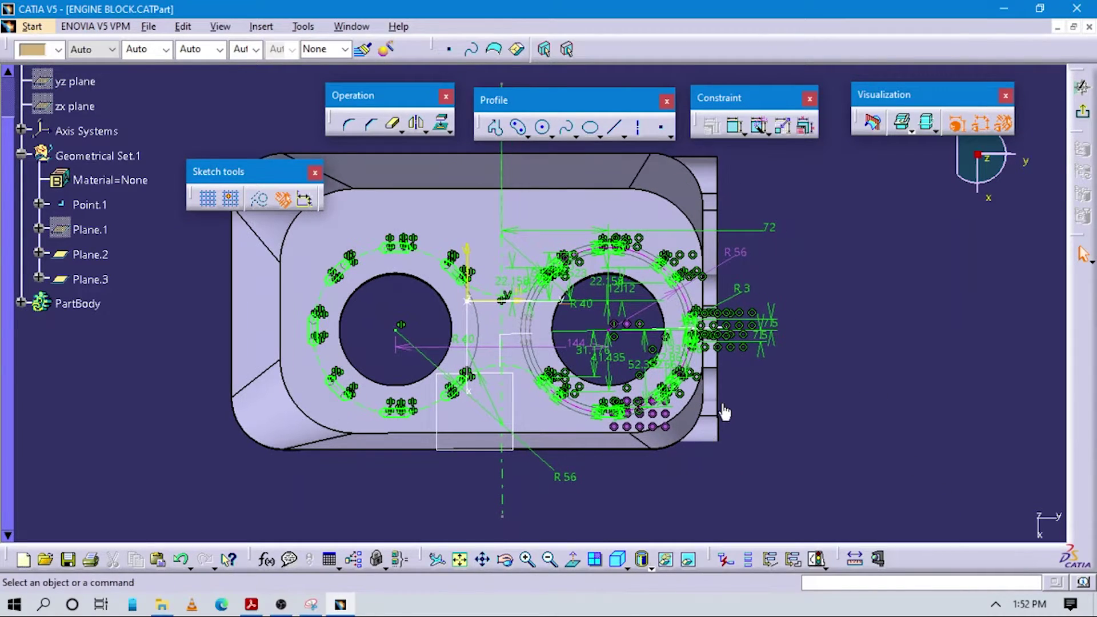
middle_click_drag(724, 411, 787, 354, "ctrl")
left_click(810, 238)
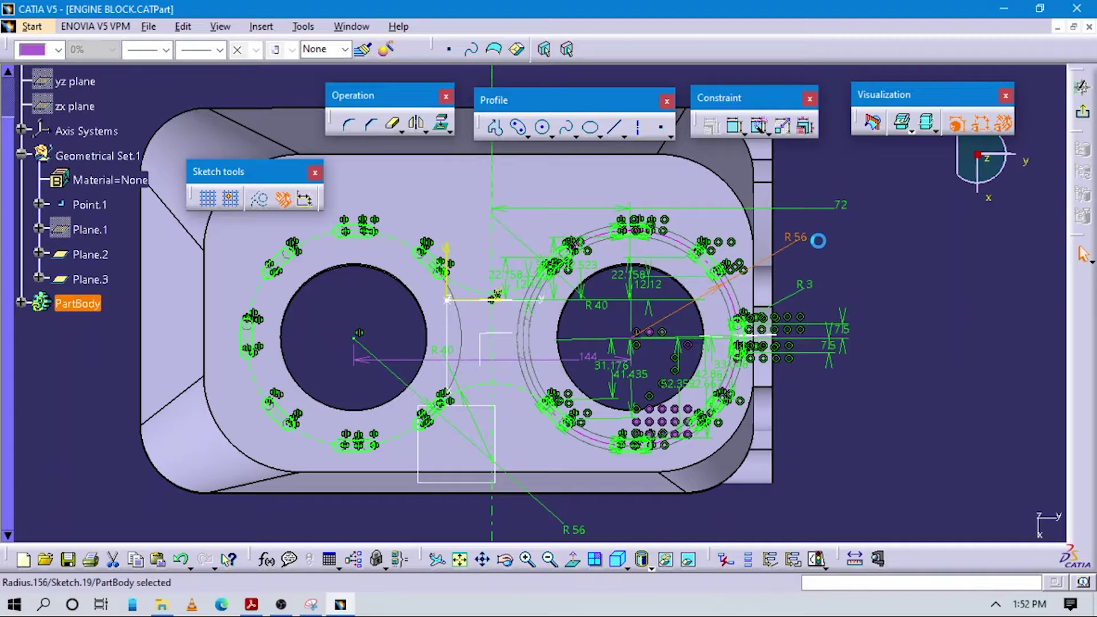
key("Delete")
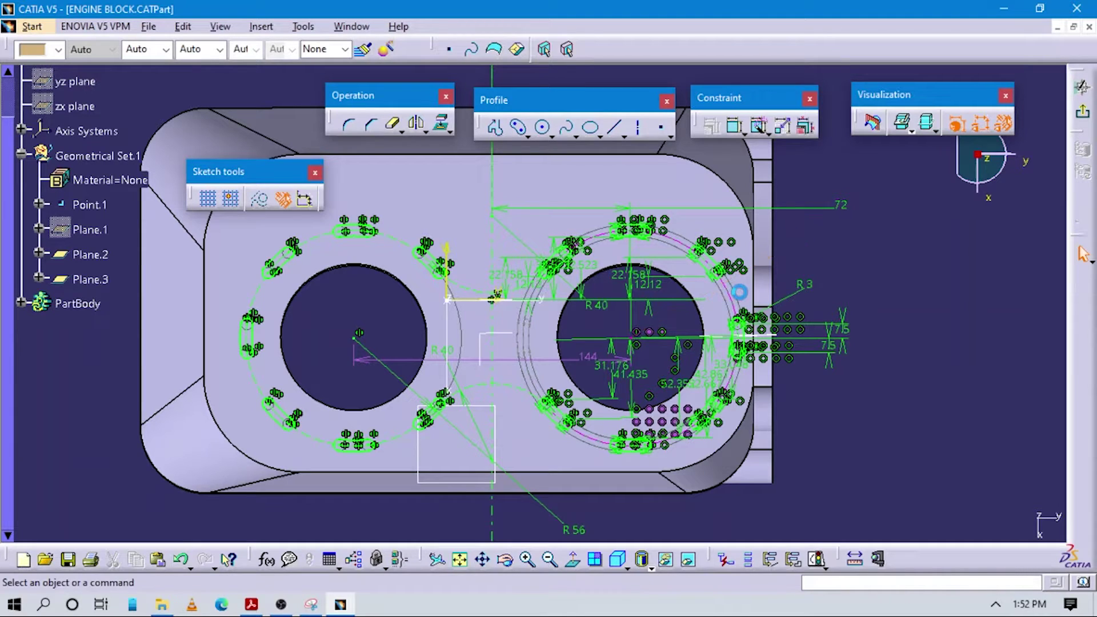
left_click(610, 358)
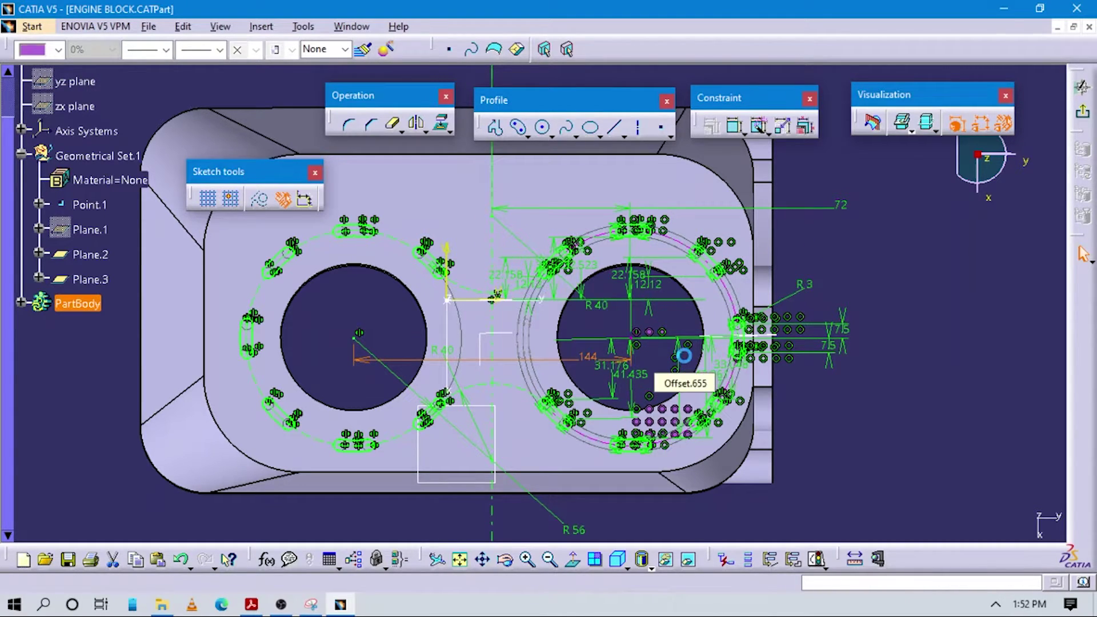
key("Delete")
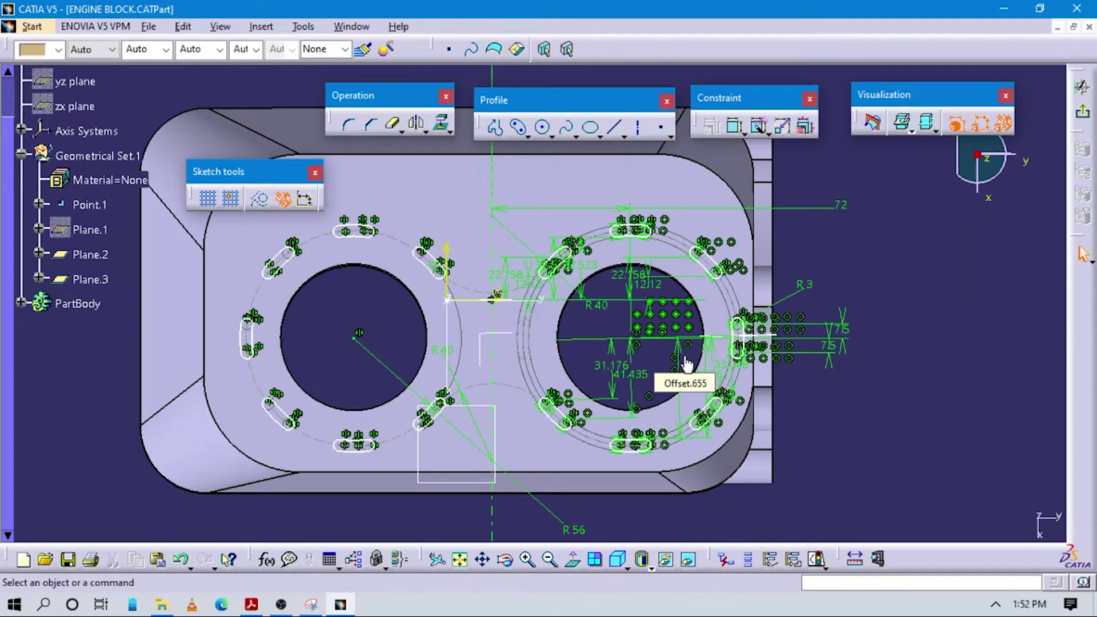
- Try to dimension the distance between the two bore centres in the constrained sketch
left_click(734, 125)
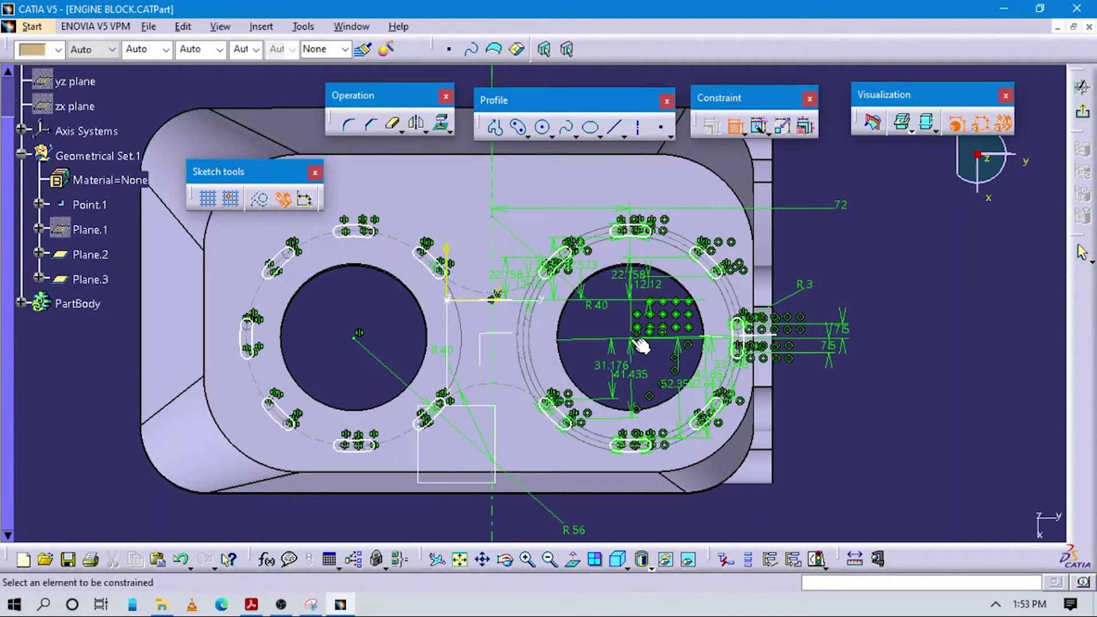
left_click(550, 343)
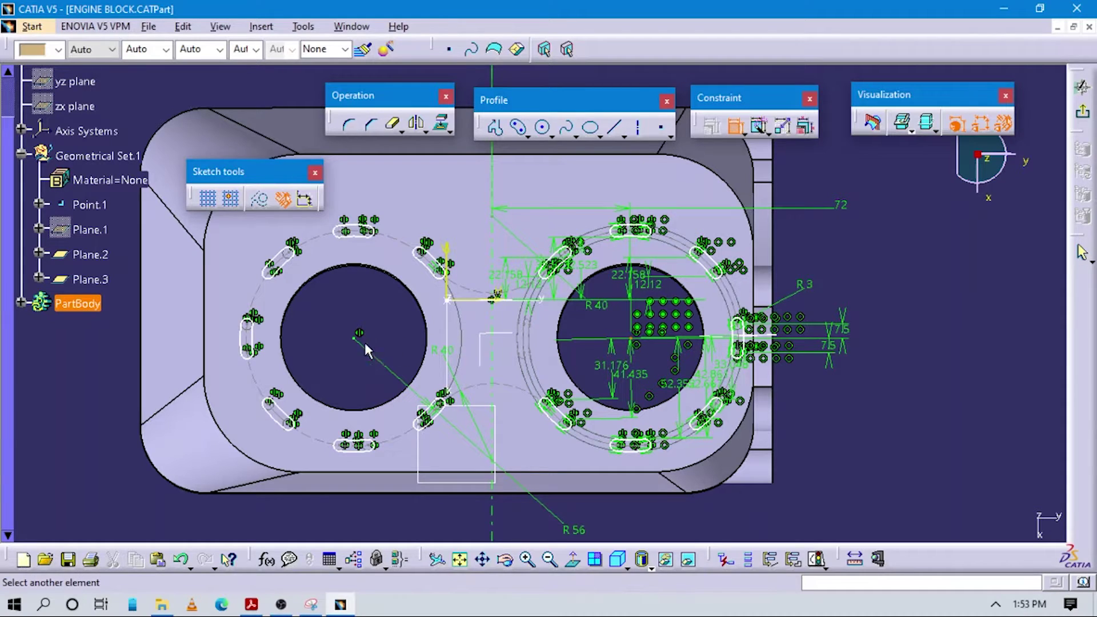
left_click(395, 350)
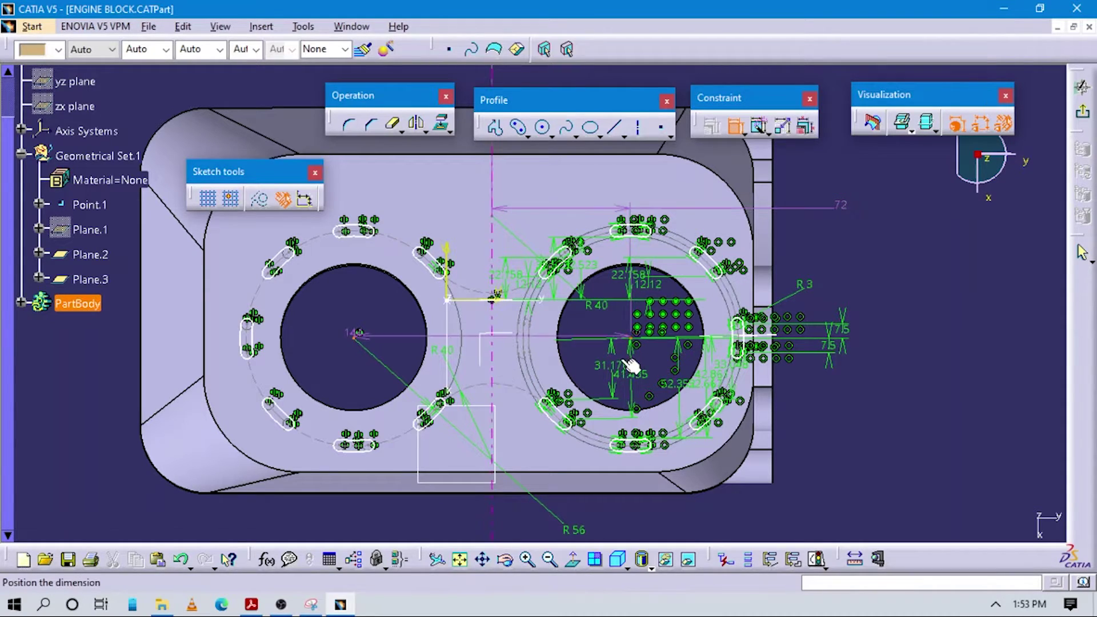
left_click(770, 336)
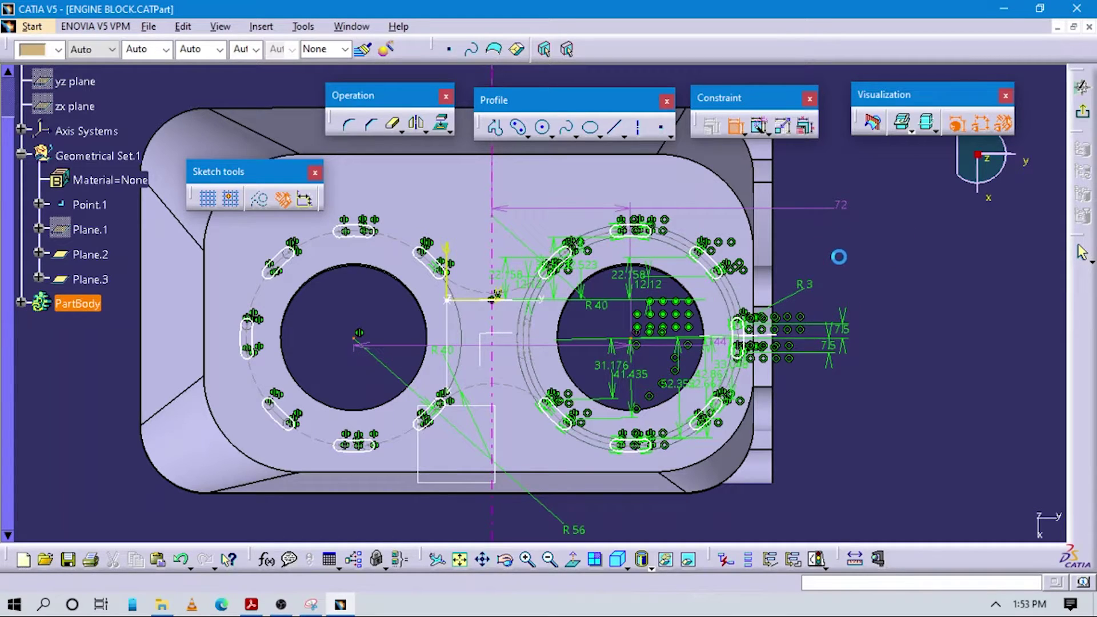
key("ctrl+z")
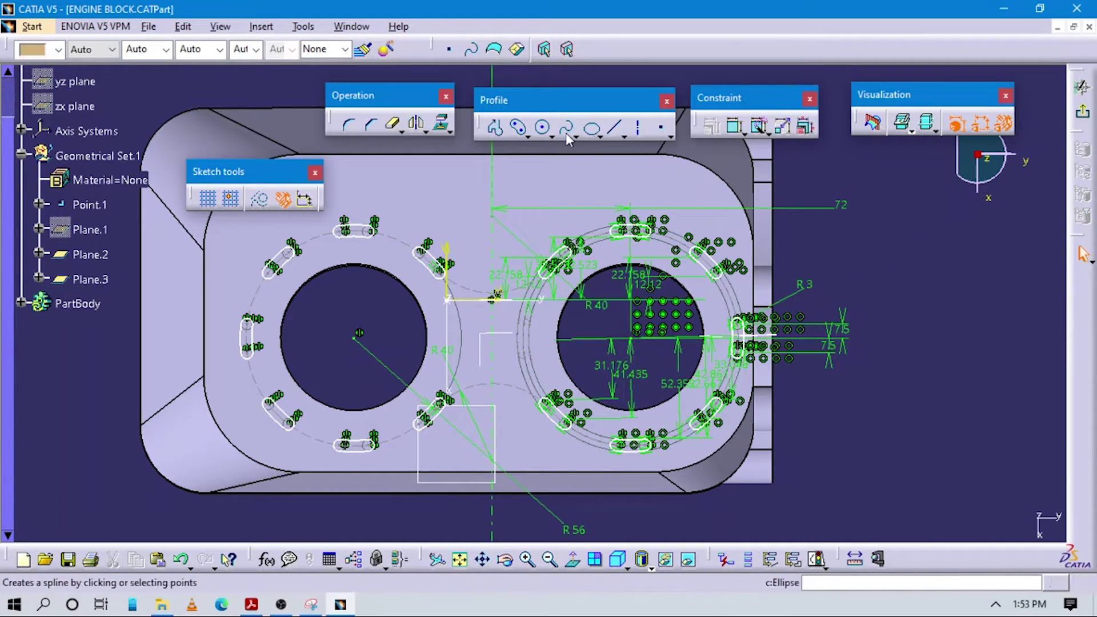
- Try to dimension the horizontal distance from the left bore's centre to the central vertical axis
left_click(734, 126)
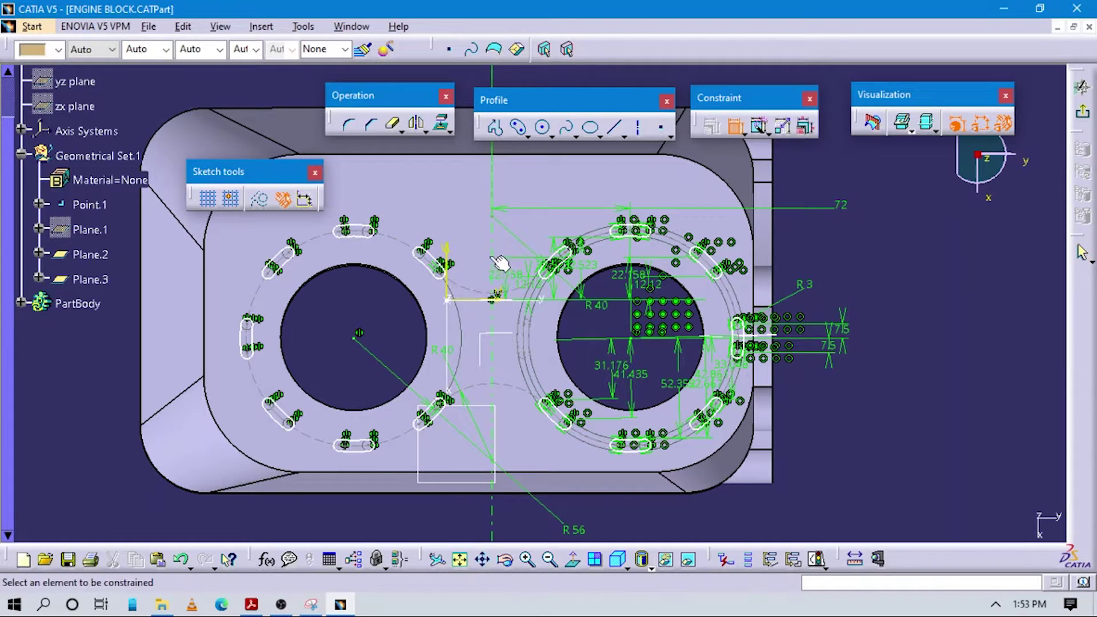
left_click(359, 335)
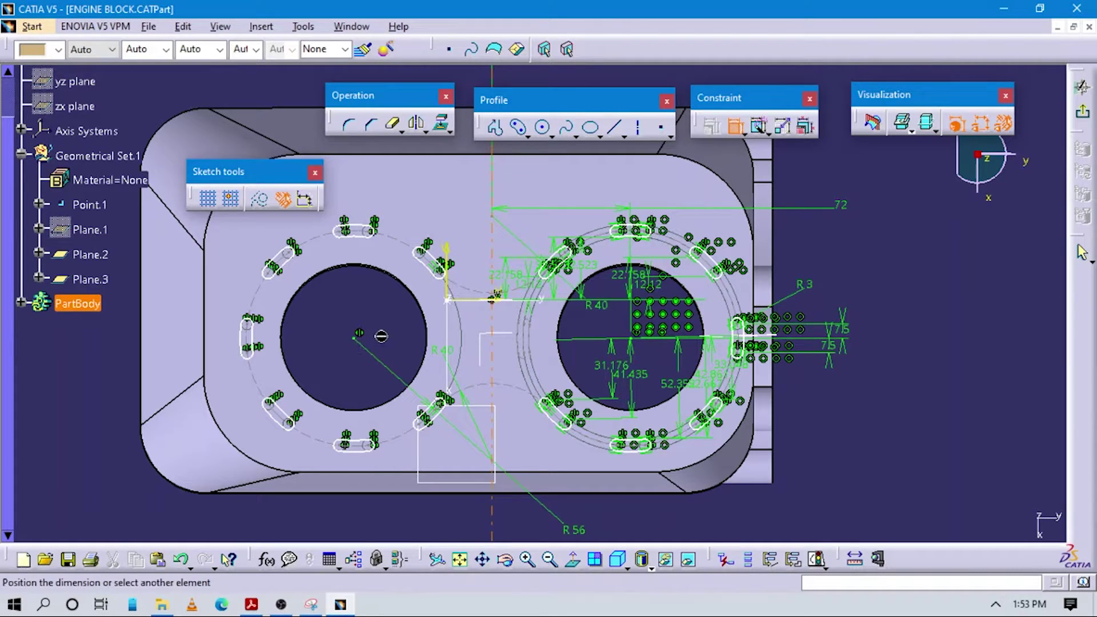
left_click(491, 294)
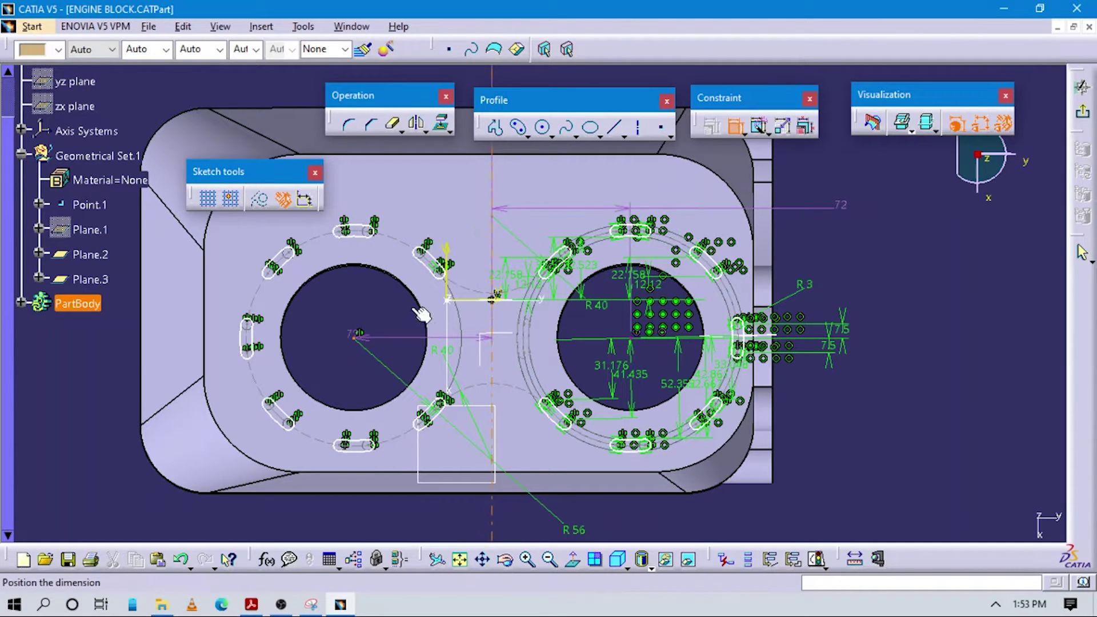
left_click(454, 290)
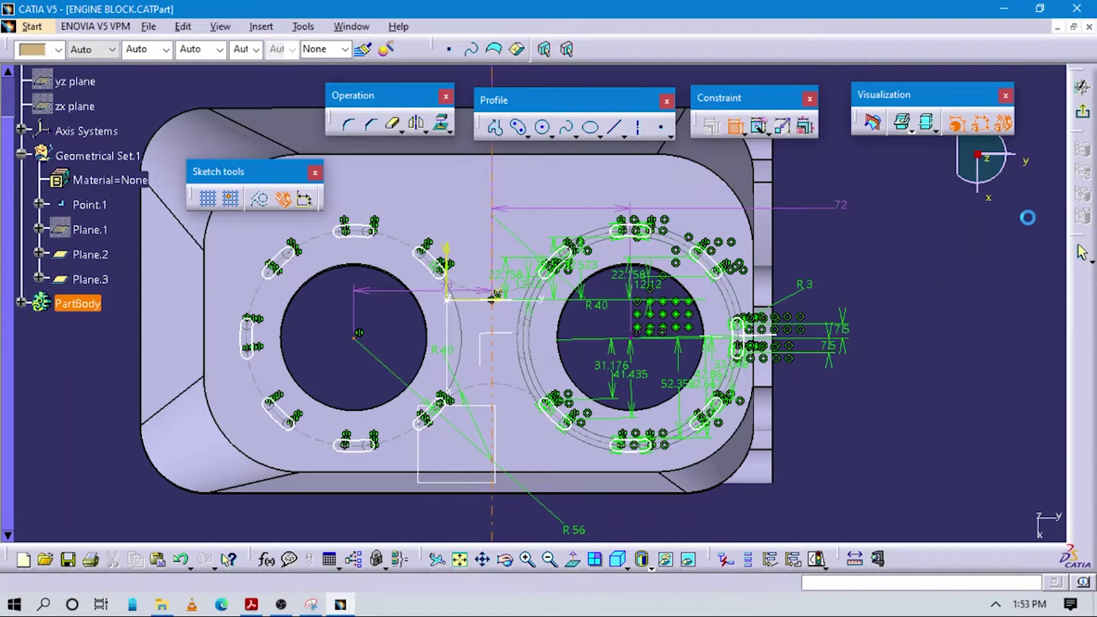
- Exit the slot sketch to the 3D part and reopen it for editing
left_click(1081, 111)
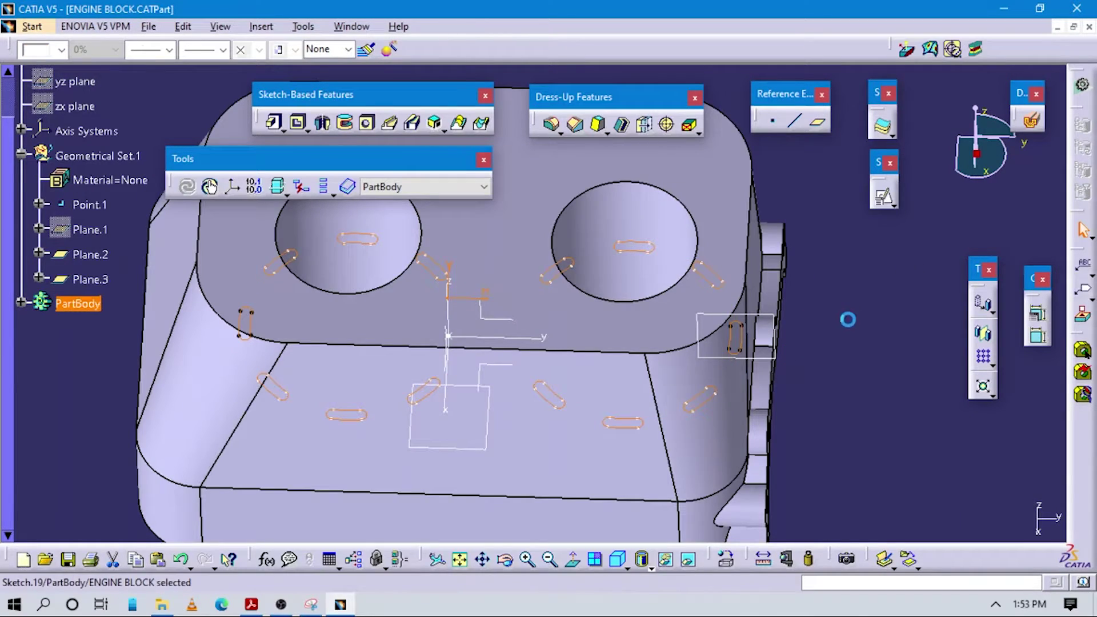
left_click(848, 319)
double_click(249, 322)
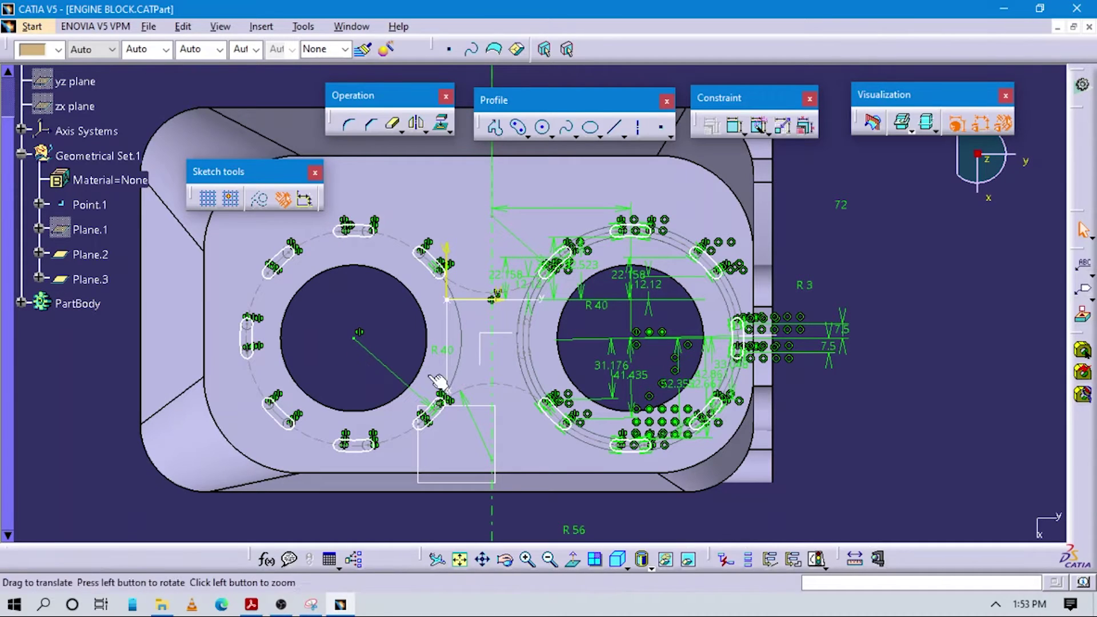
- Delete the 72 mm dimension between the central axis and the right bore's centre
mouse_move(438, 381)
middle_mouse_down()
mouse_move(593, 384)
mouse_move(561, 345)
mouse_move(499, 348)
middle_mouse_up()
left_click(593, 384)
middle_click_drag(667, 343, 477, 357)
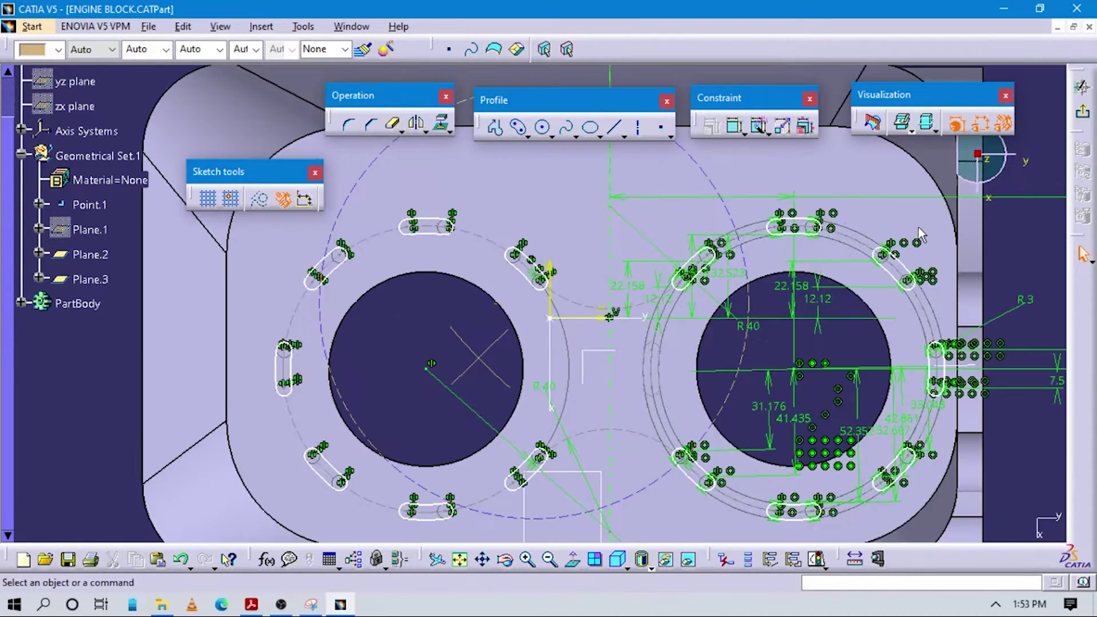
middle_click_drag(917, 227, 868, 224)
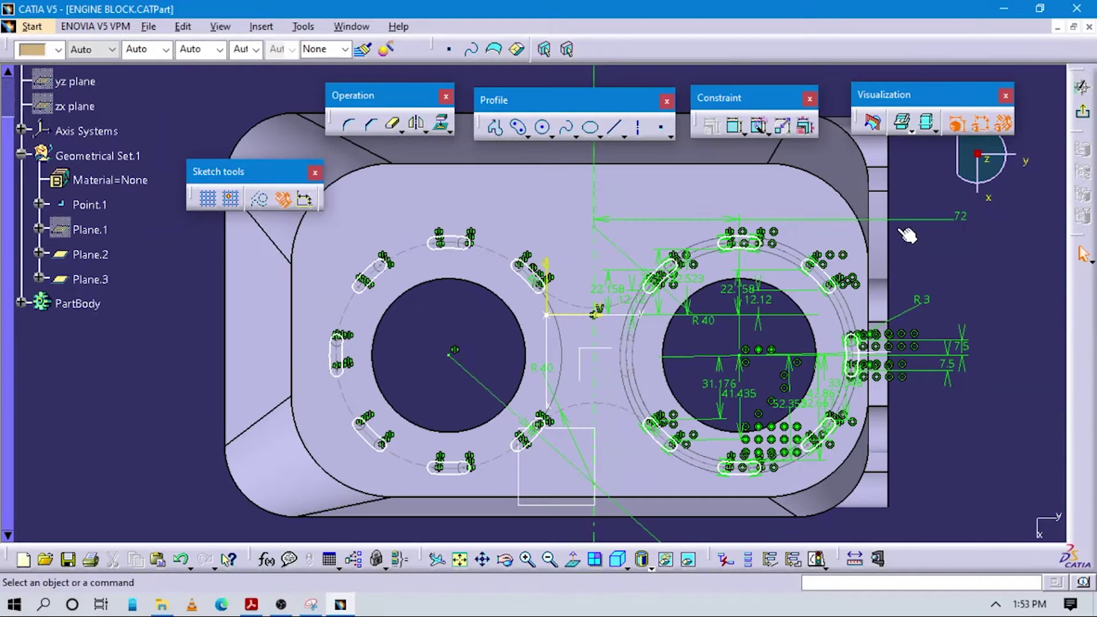
left_click(962, 222)
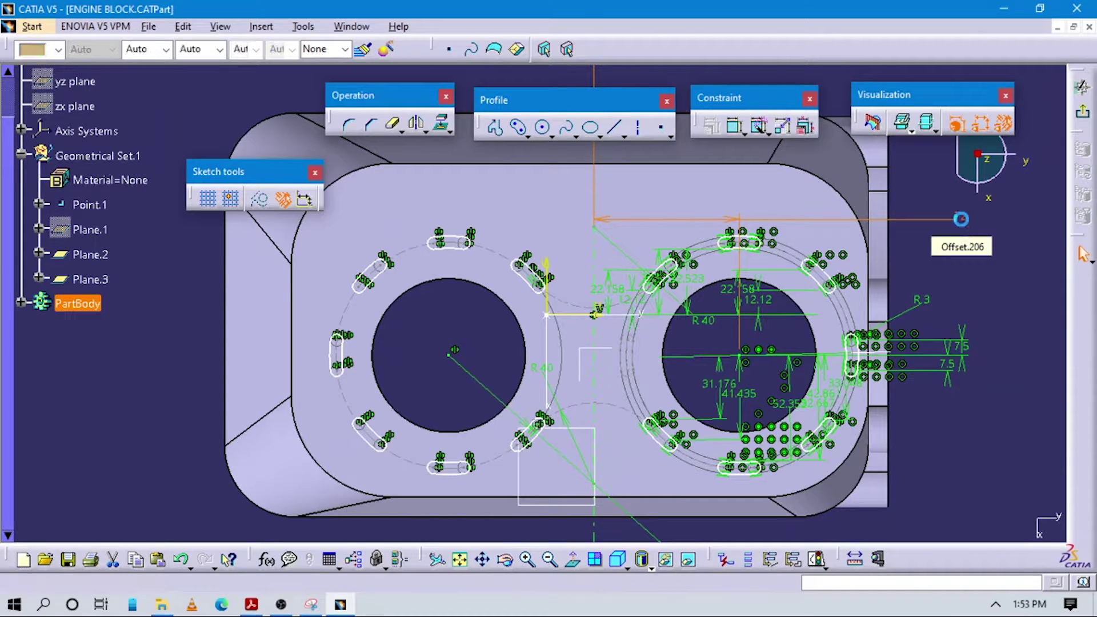
- Dimension the horizontal distance between the left and right bore centres, placing the dimension just below the centres
left_click(733, 126)
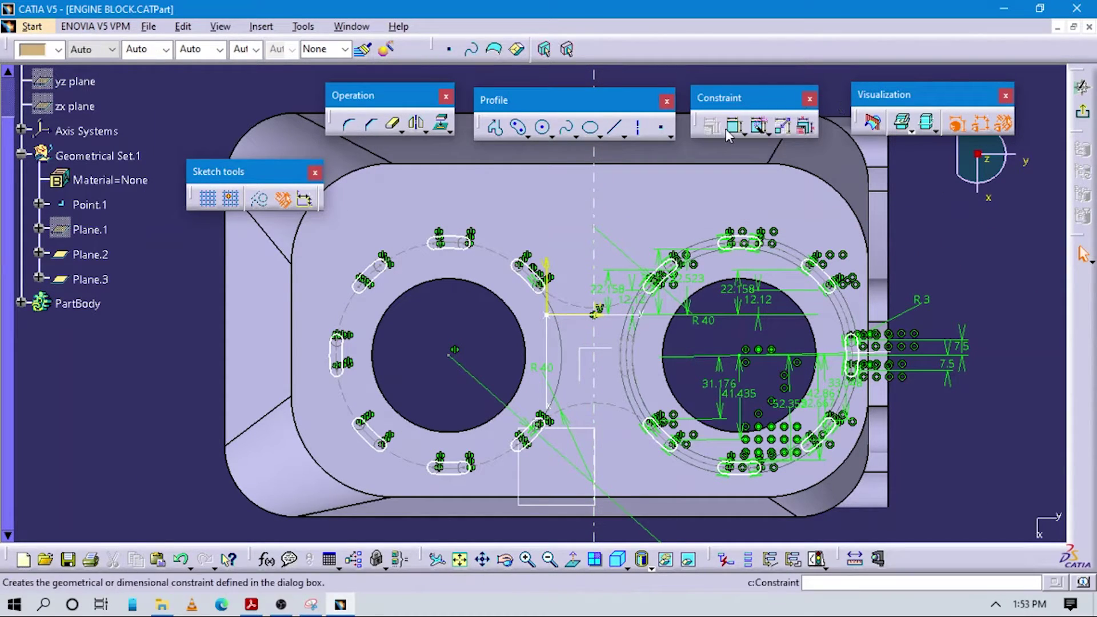
left_click(739, 356)
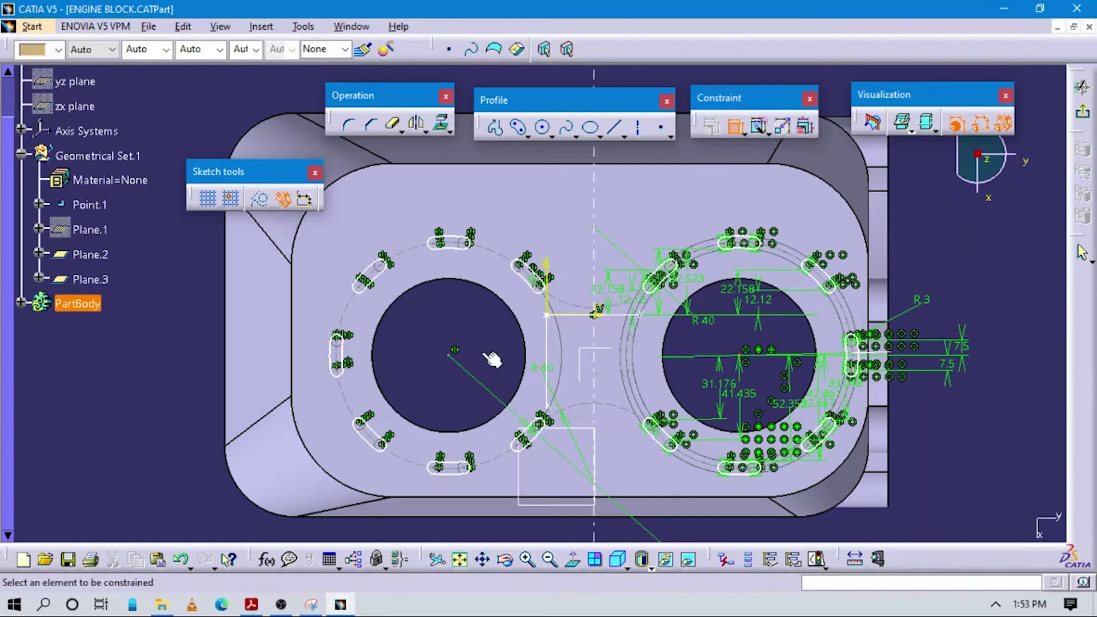
left_click(448, 353)
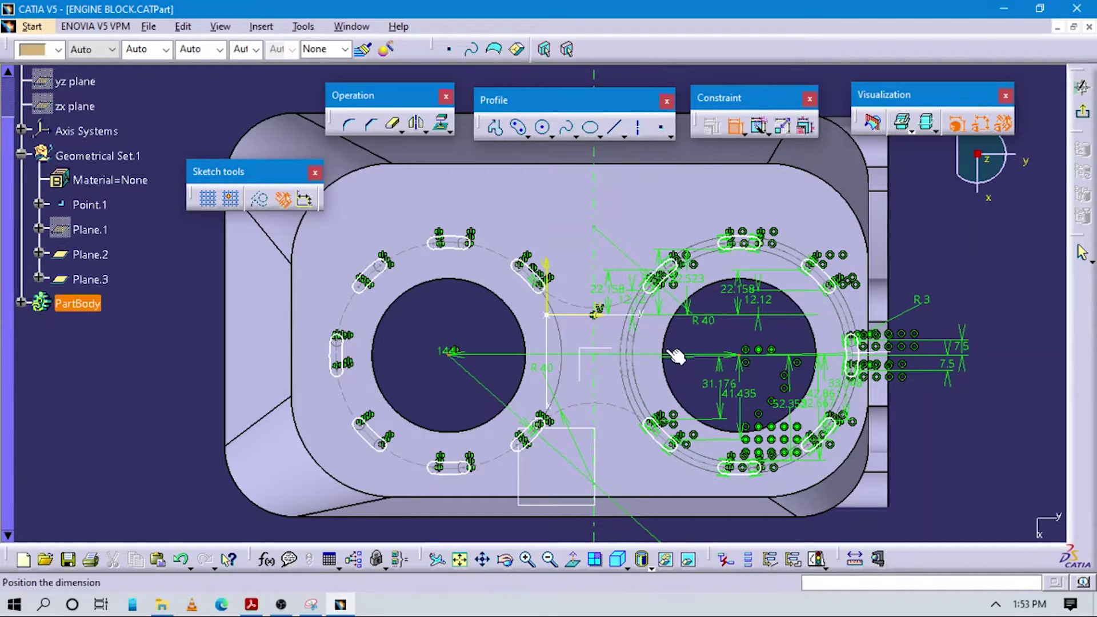
left_click(685, 371)
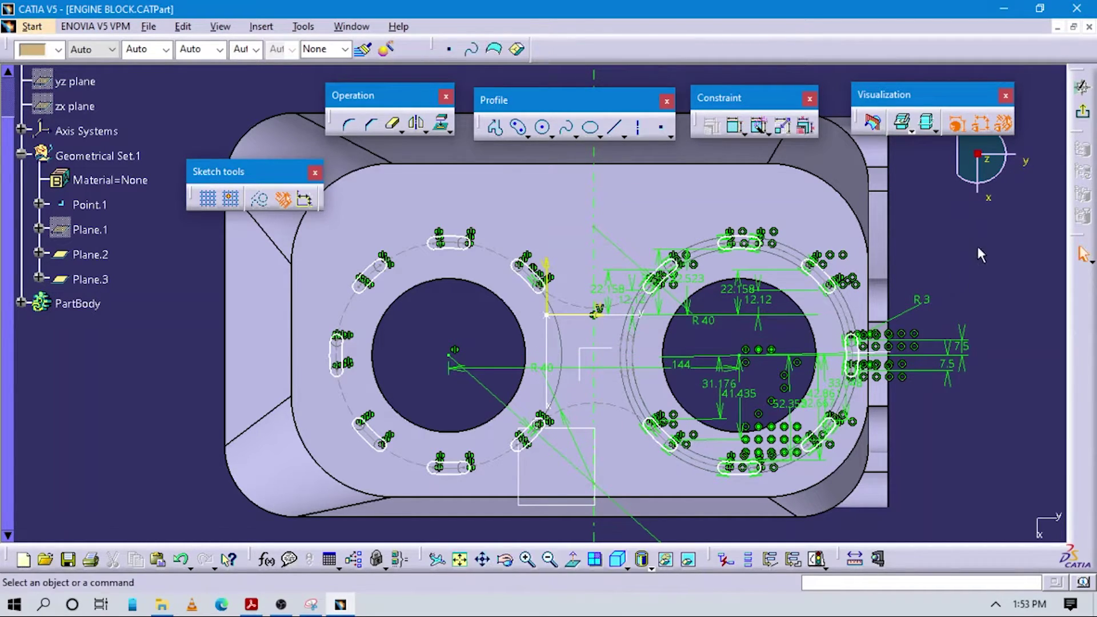
- Check the side and end arcs of the leftmost slot beside the left bore one by one
left_click(734, 127)
mouse_move(585, 342)
middle_mouse_down()
mouse_move(450, 345)
mouse_move(483, 401)
mouse_move(470, 428)
middle_mouse_up()
left_click(414, 432)
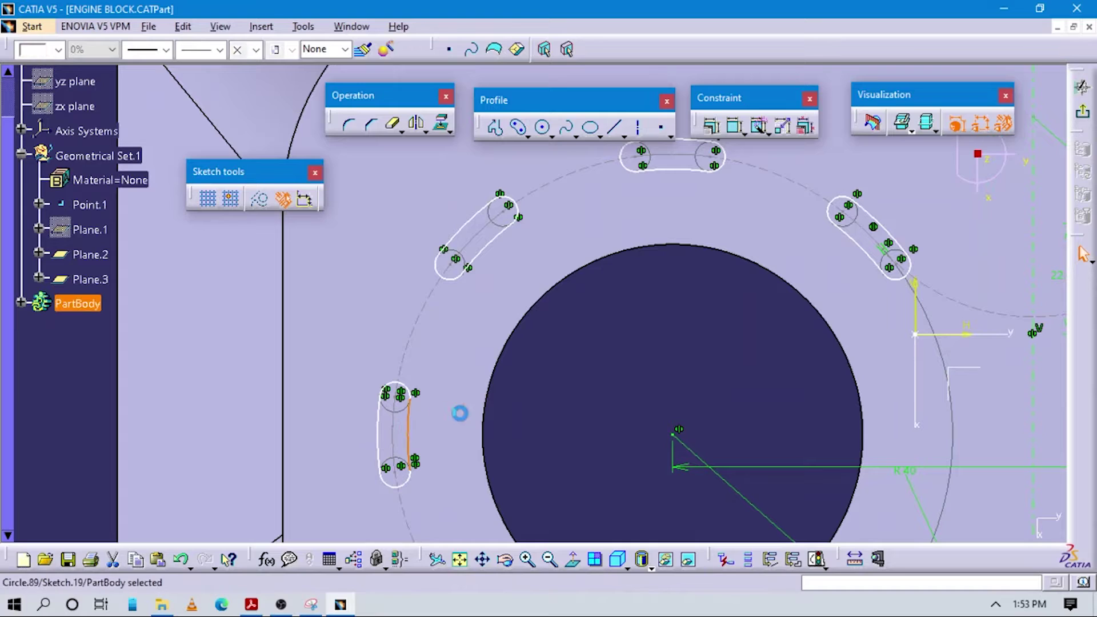
left_click(403, 390)
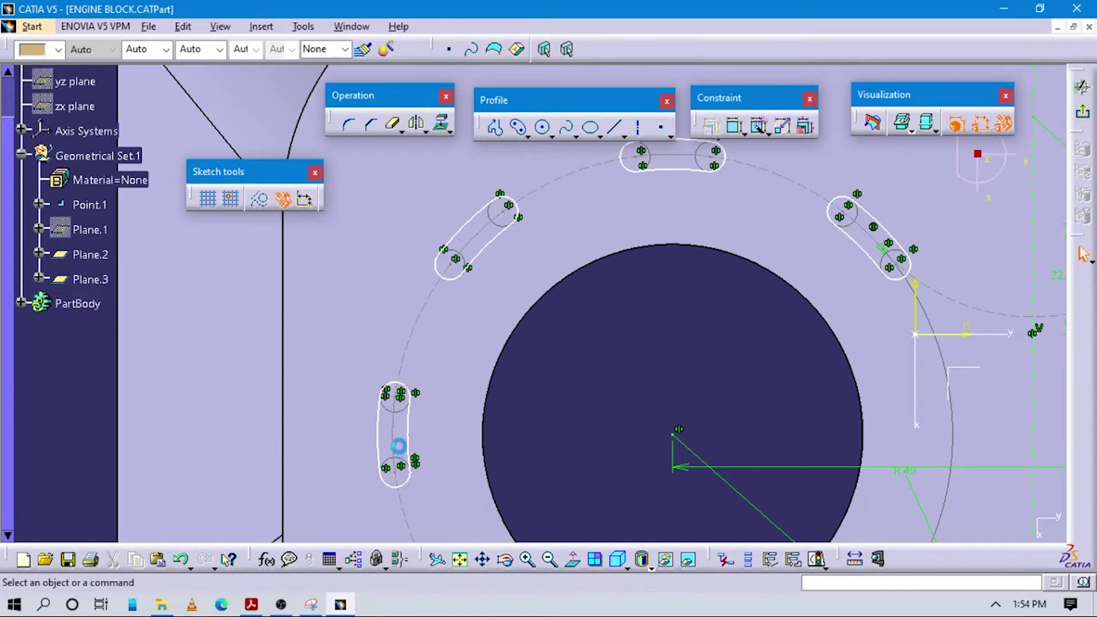
left_click(376, 415)
left_click(421, 423)
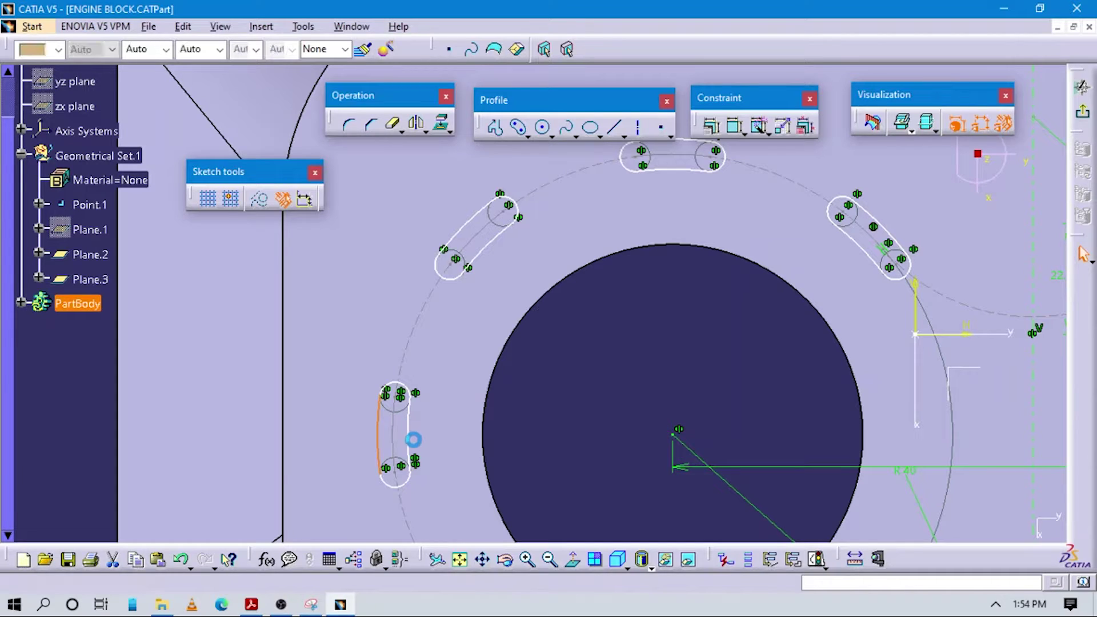
left_click(392, 456)
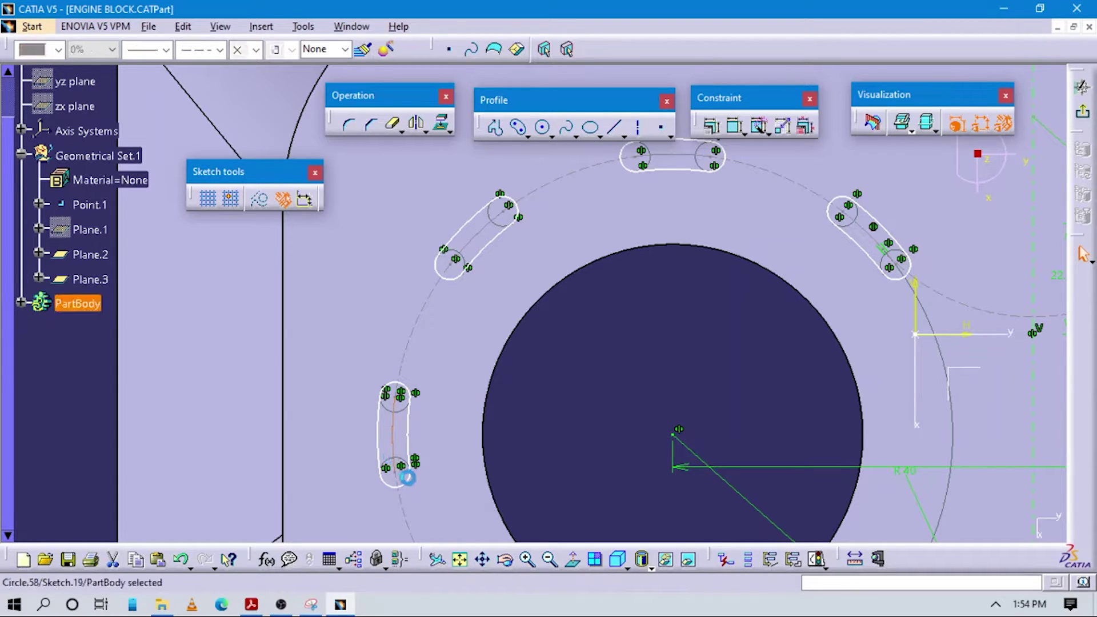
left_click(530, 463)
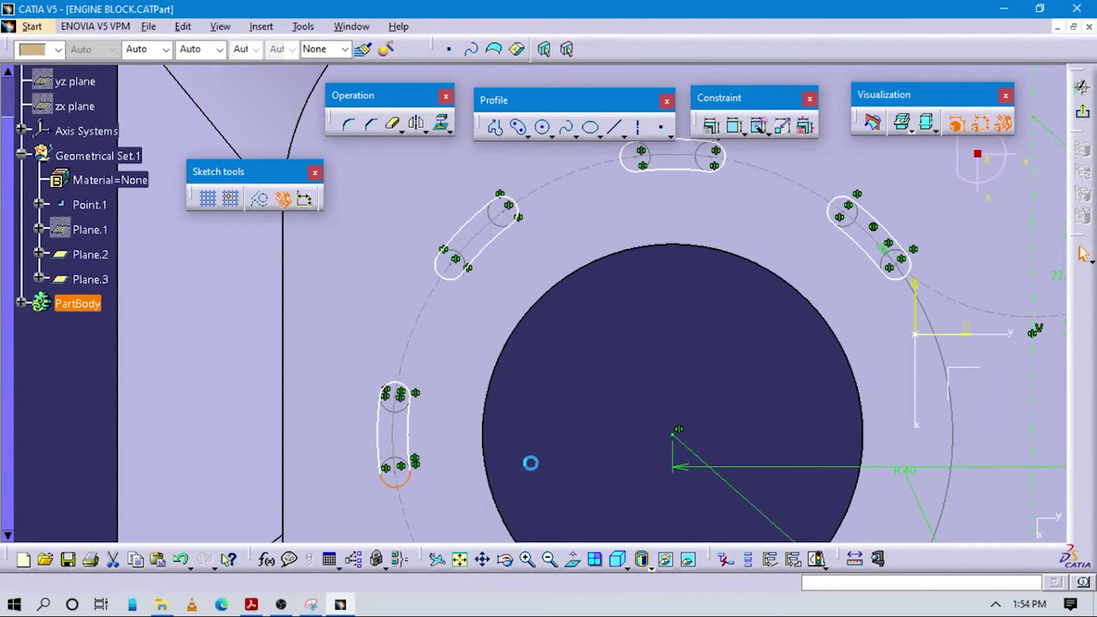
- Check the end and side arcs of the rightmost slot beside the right bore, deleting the selected inner side arc
mouse_move(556, 440)
middle_mouse_down()
mouse_move(672, 498)
mouse_move(593, 431)
mouse_move(376, 393)
middle_mouse_up()
mouse_move(889, 395)
middle_mouse_down()
mouse_move(675, 345)
mouse_move(685, 399)
mouse_move(703, 383)
mouse_move(695, 481)
mouse_move(680, 489)
middle_mouse_up()
middle_click_drag(617, 309, 602, 384)
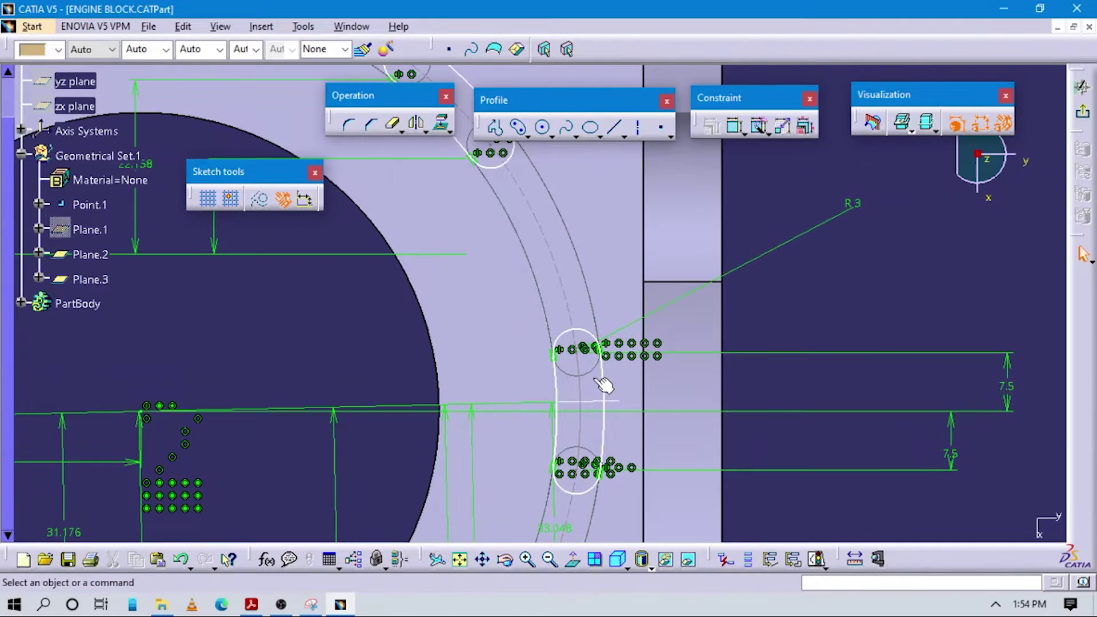
left_click(588, 333)
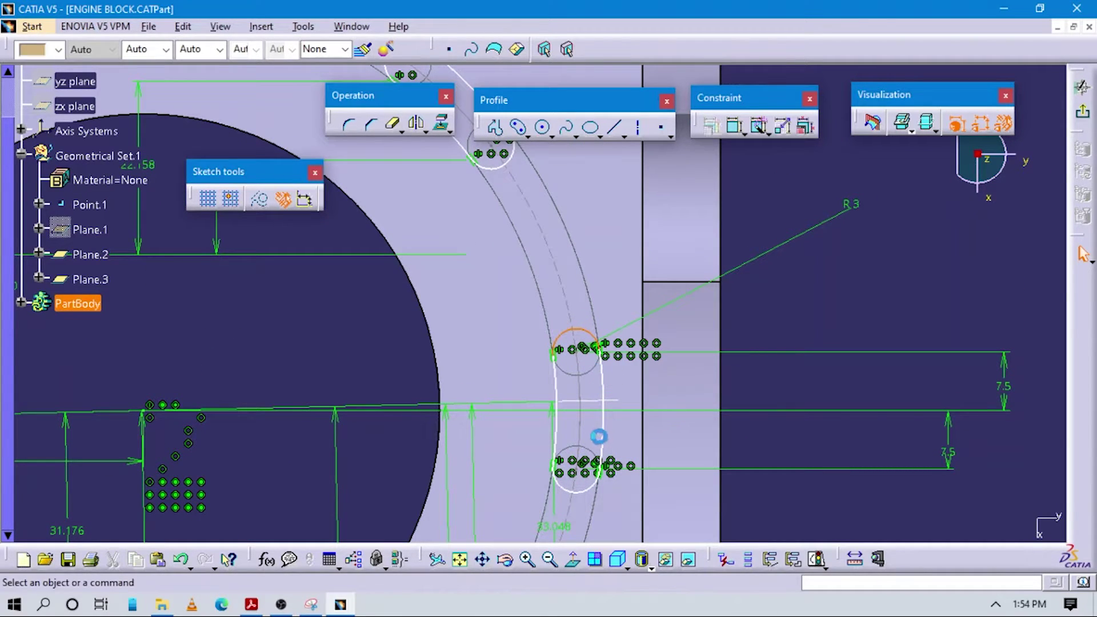
left_click(555, 394)
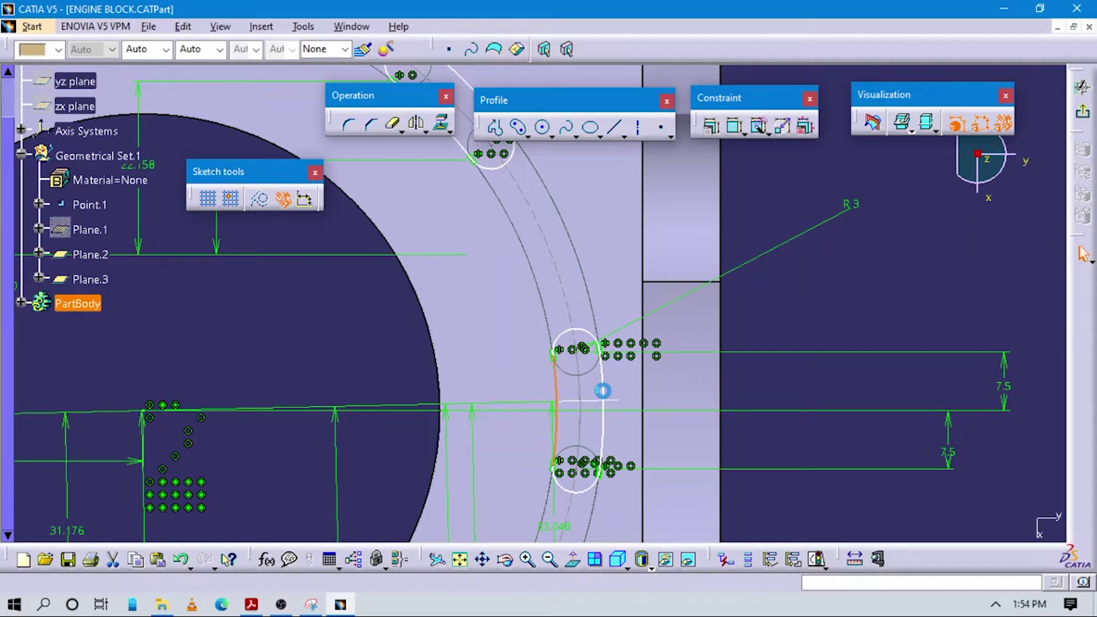
key("Delete")
left_click(597, 377)
left_click(600, 378)
left_click(601, 378)
left_click(585, 486)
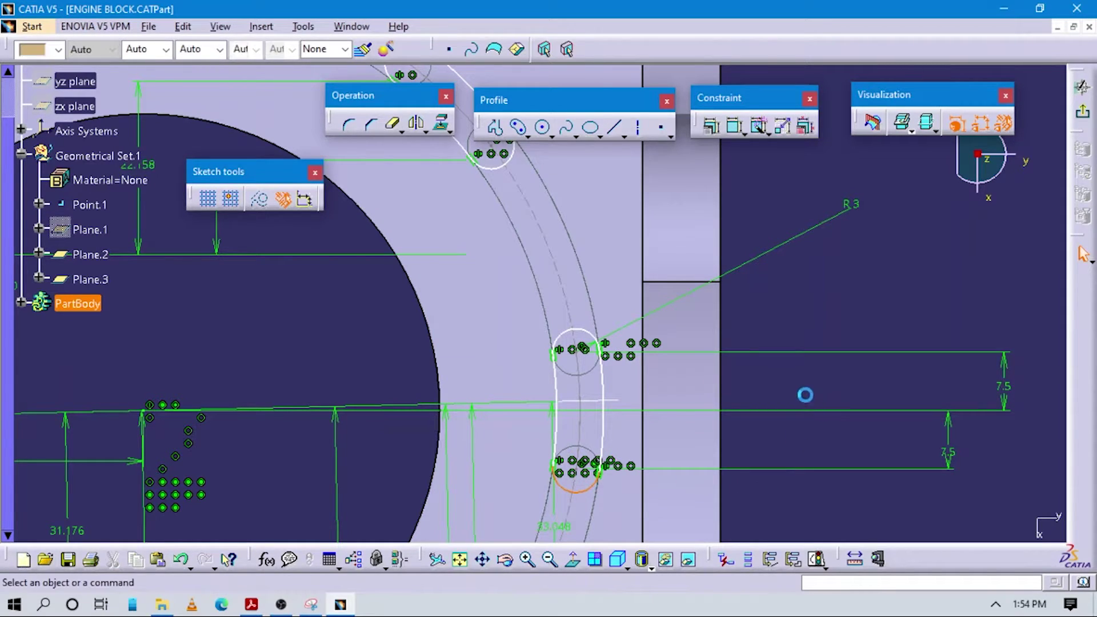
left_click(804, 394)
middle_click_drag(832, 410, 869, 307, "ctrl")
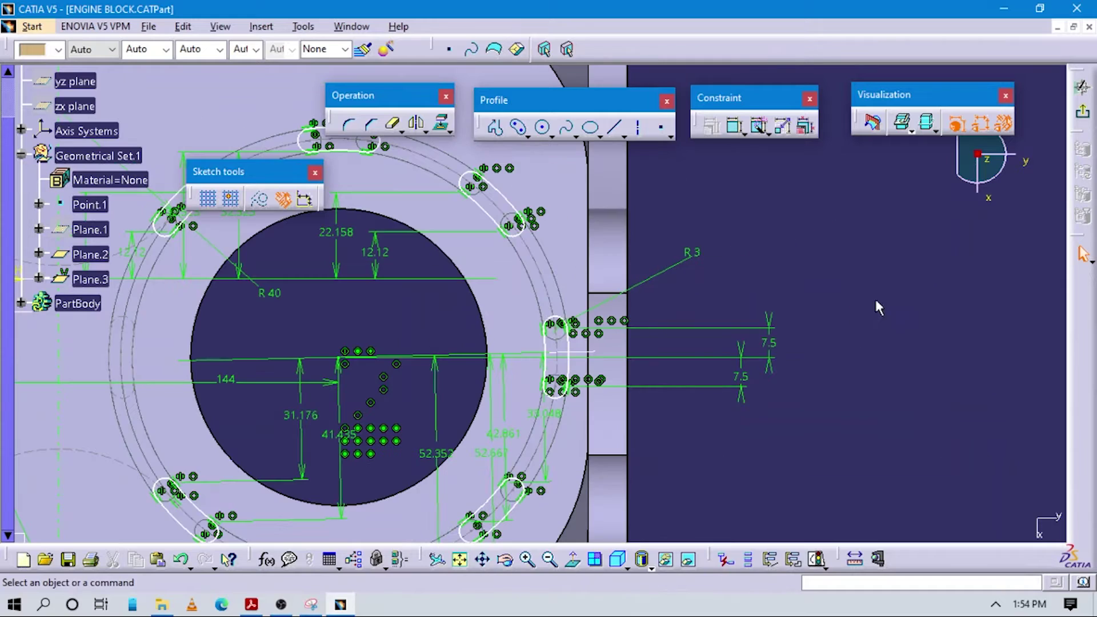
- Exit the slot sketch and cut it as a 169.5 mm deep pocket in the reversed direction
left_click(1081, 111)
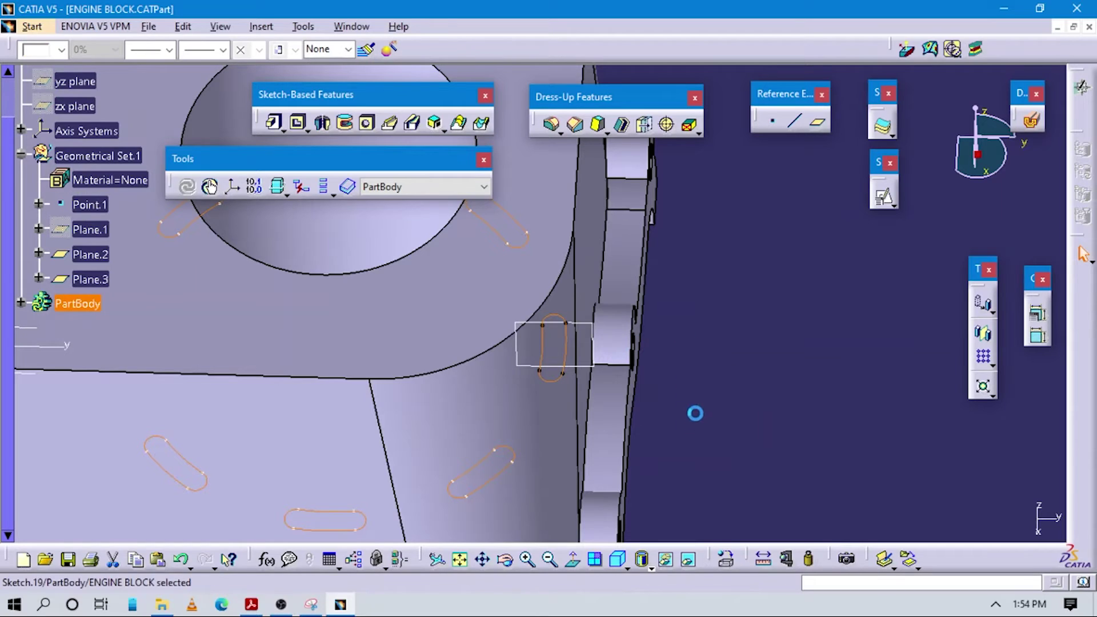
middle_click_drag(634, 423, 895, 594)
left_click(837, 378)
middle_click_drag(681, 422, 725, 351)
left_click(687, 423)
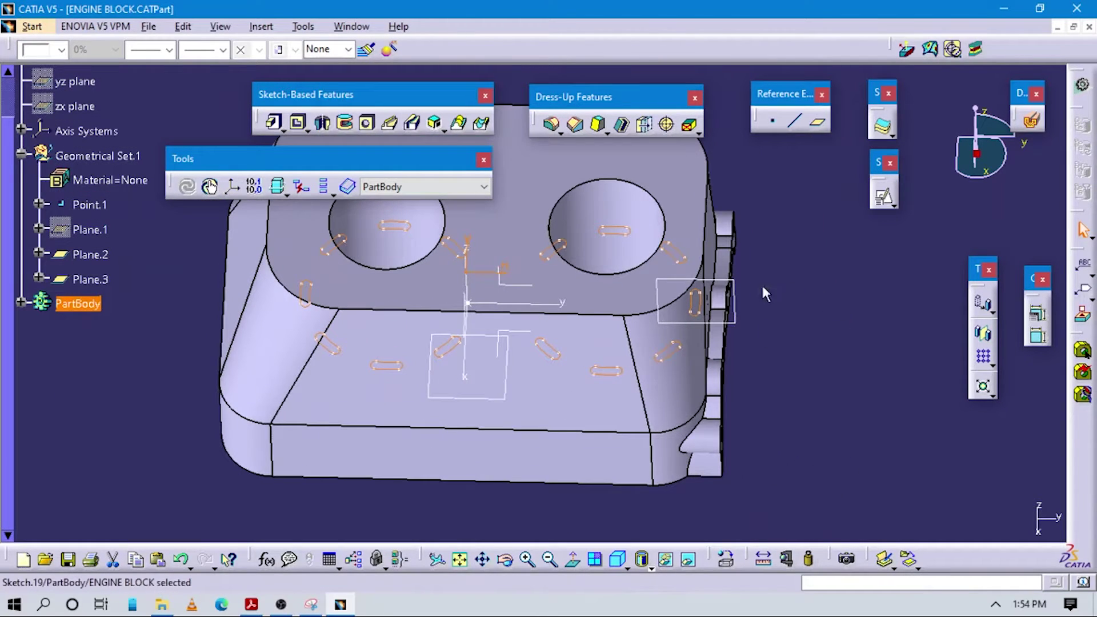
left_click(300, 122)
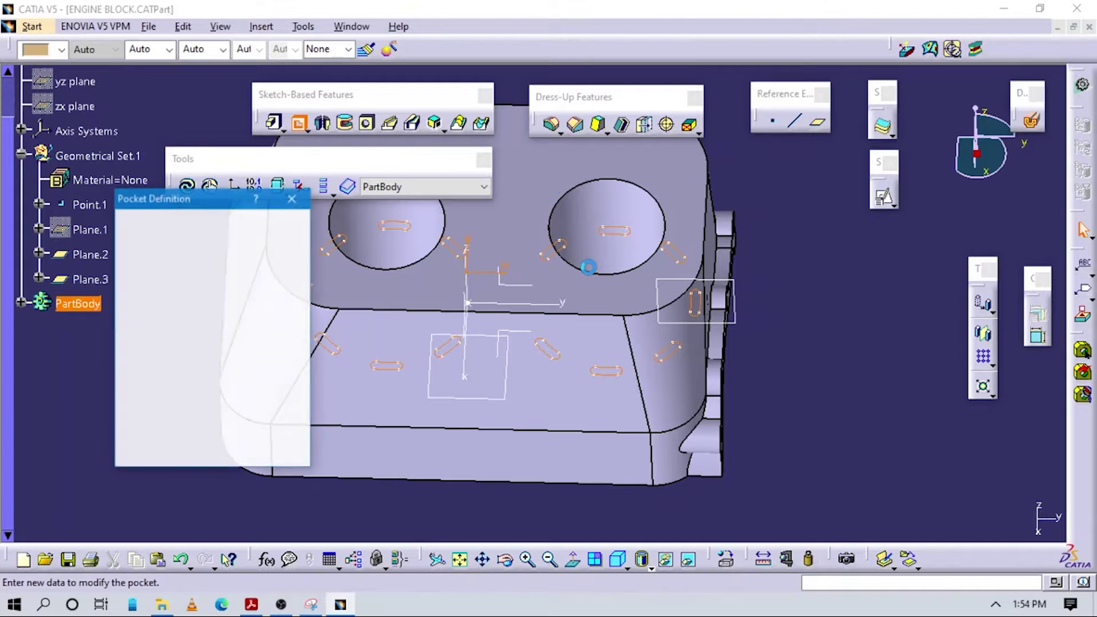
middle_click_drag(615, 299, 589, 323)
left_click(188, 397)
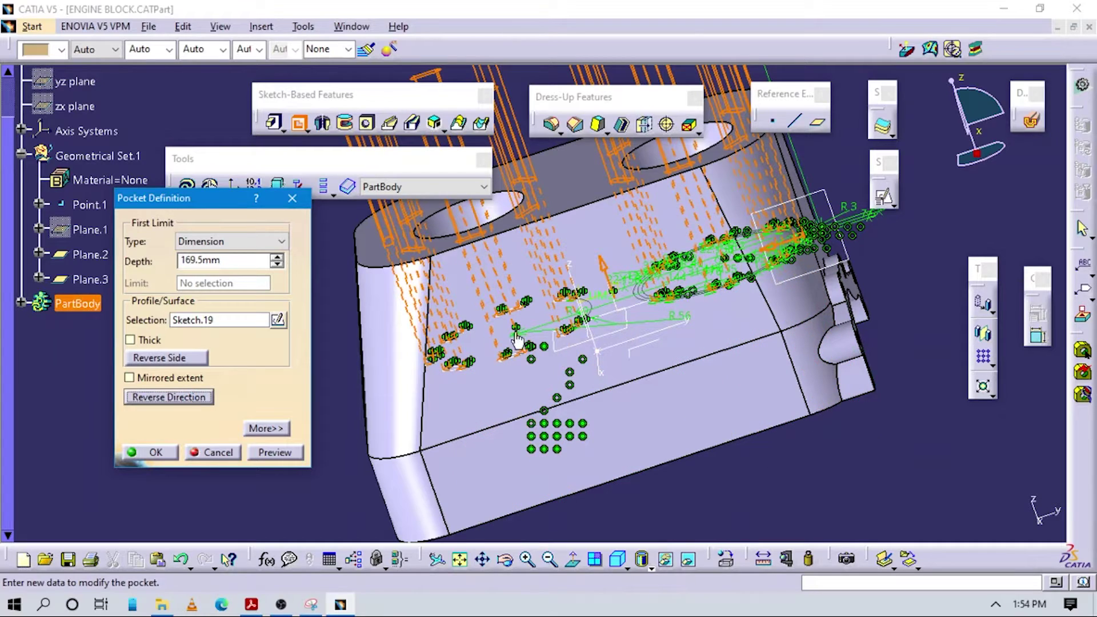
left_click(151, 451)
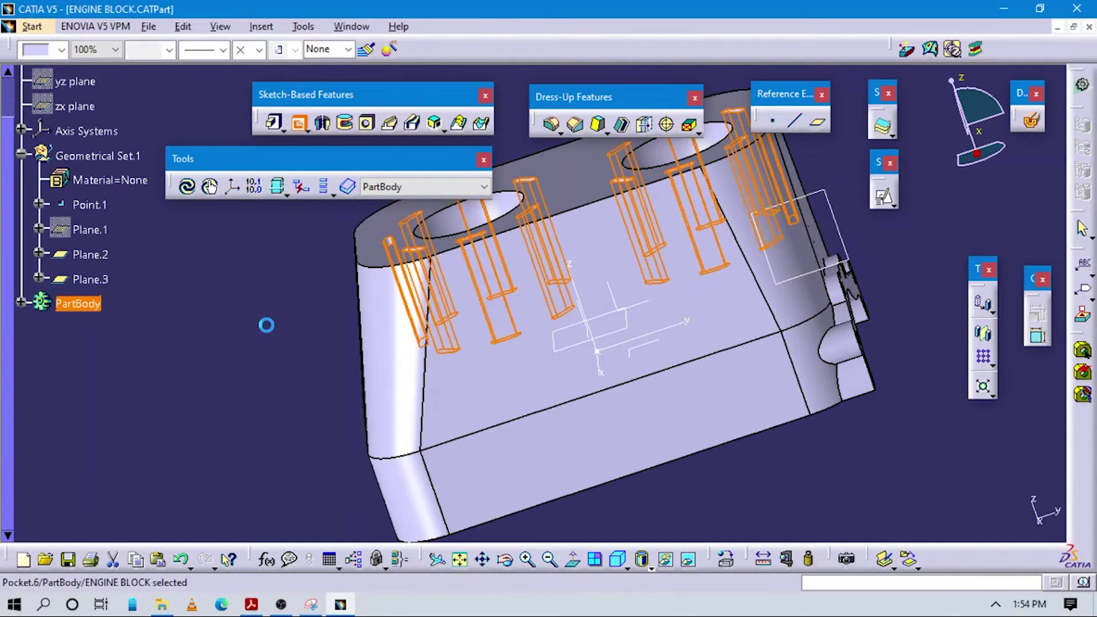
- Examine the slots cut around both bores from several angles and compare them with the Appendix 16 drawing in Acrobat Reader
left_click(618, 558)
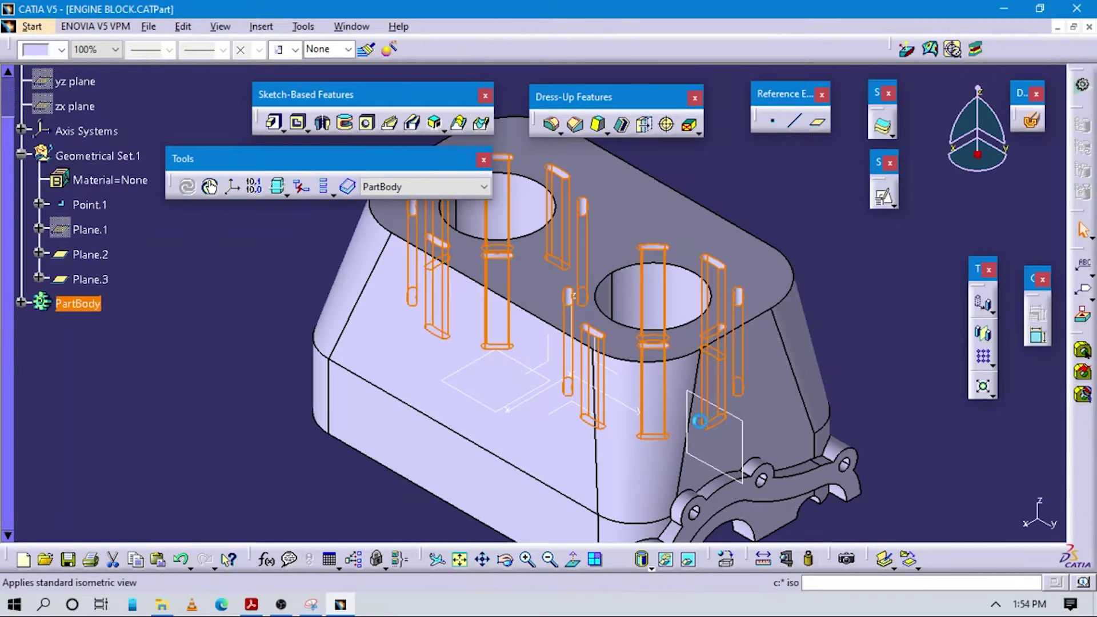
left_click(848, 330)
middle_click_drag(550, 354, 785, 282)
middle_click_drag(519, 487, 472, 439)
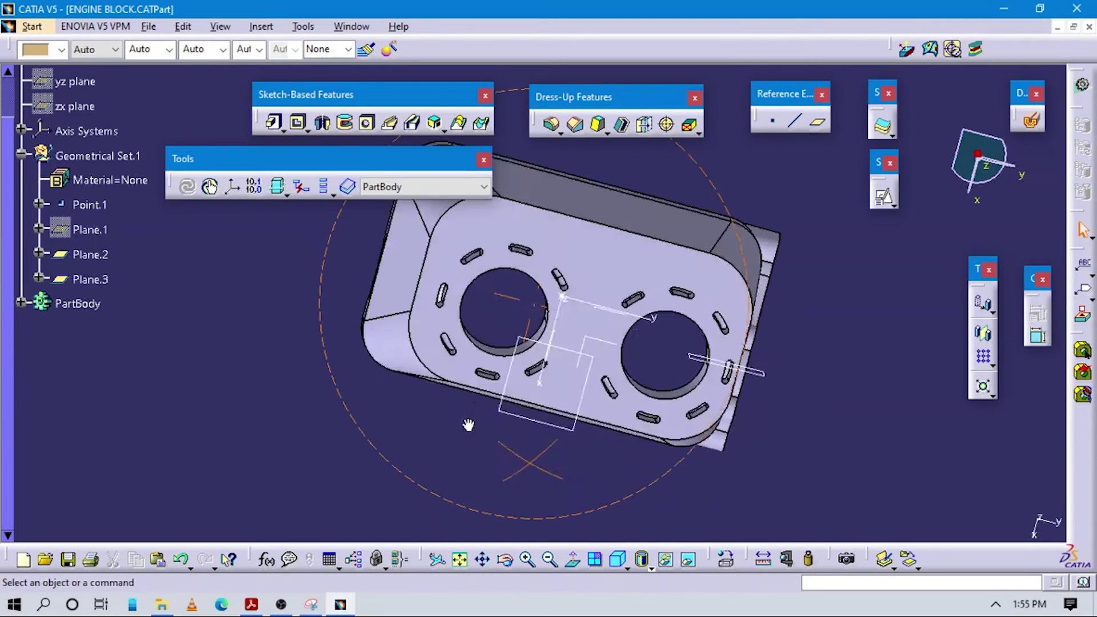
left_click(618, 558)
left_click(252, 604)
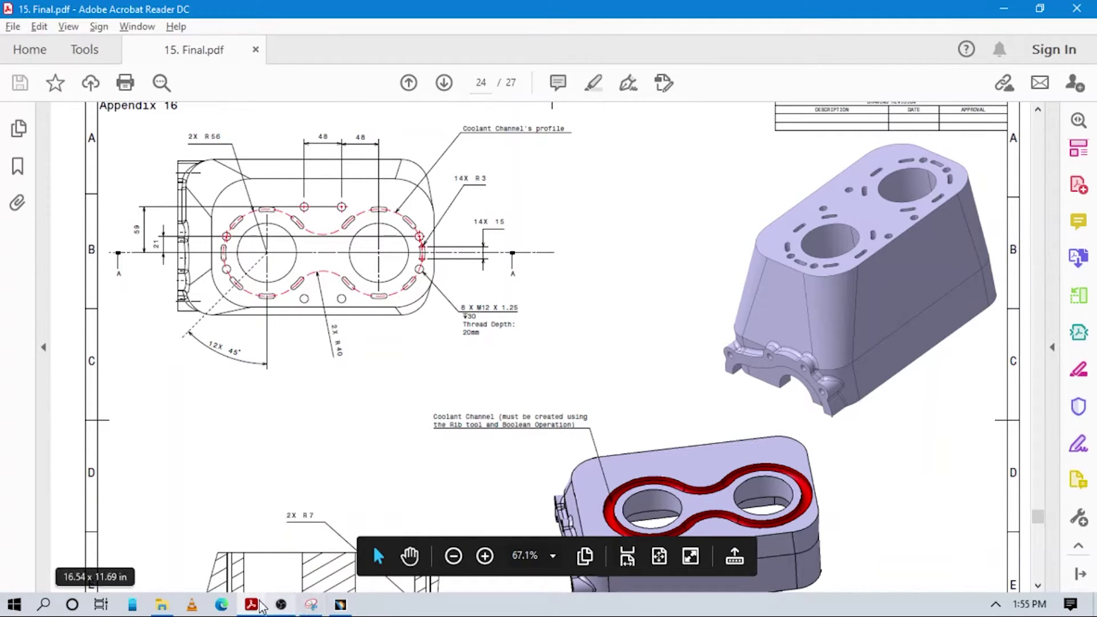
left_click(340, 604)
middle_click_drag(462, 415, 440, 394)
- Expand the PartBody features, show the slot sketch Sketch.19 under Pocket.6 and hide it again
left_click(20, 304)
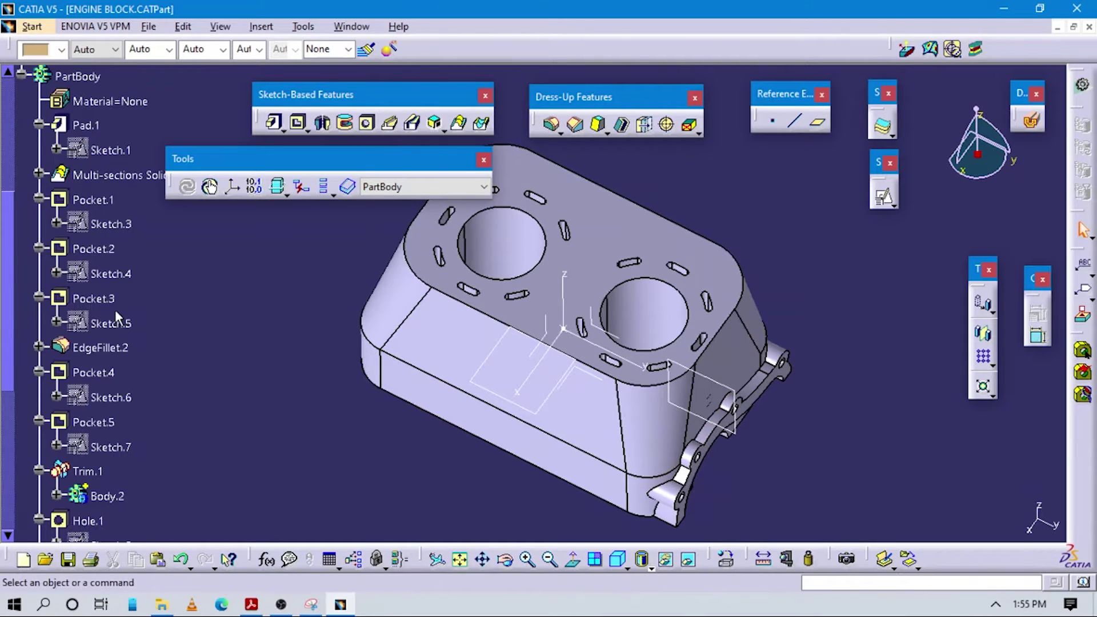
scroll(157, 371, "down", 5)
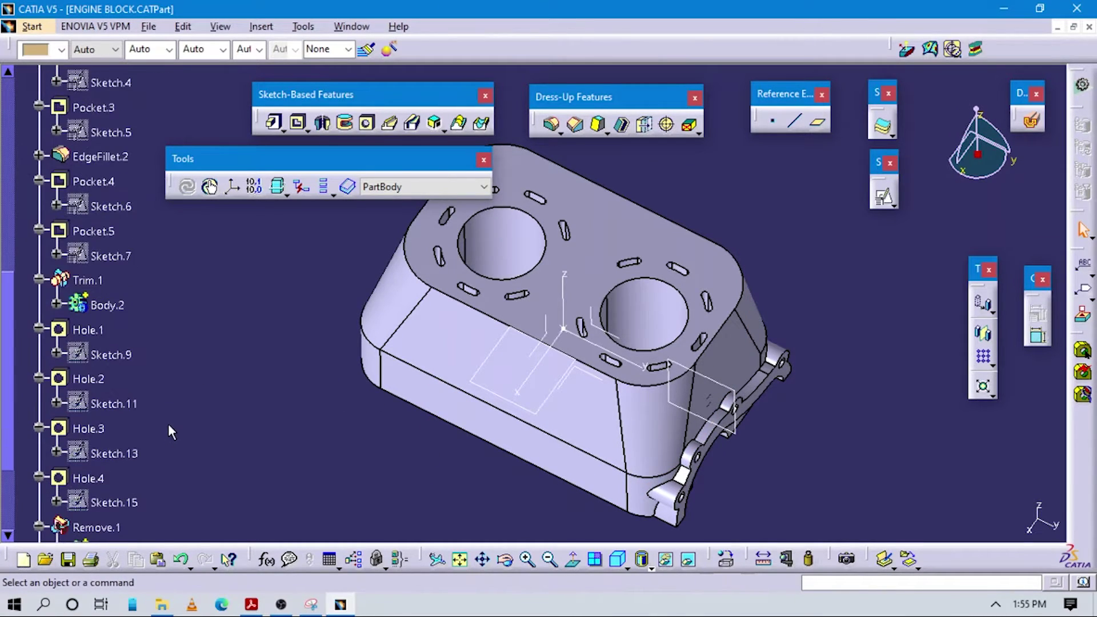
scroll(166, 426, "down", 2)
right_click(117, 341)
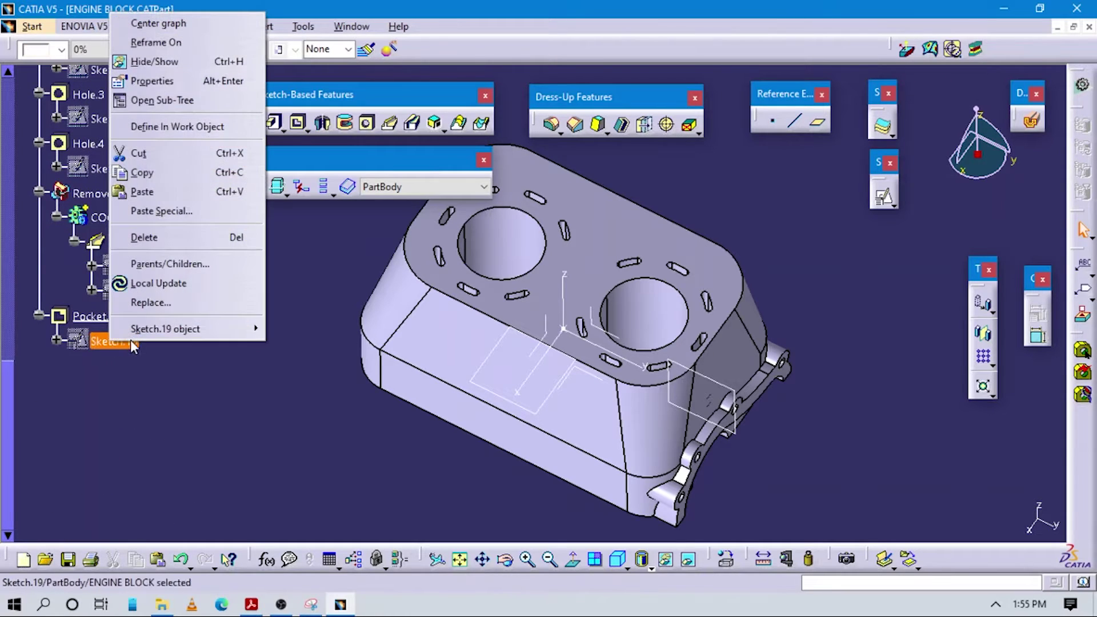
left_click(152, 61)
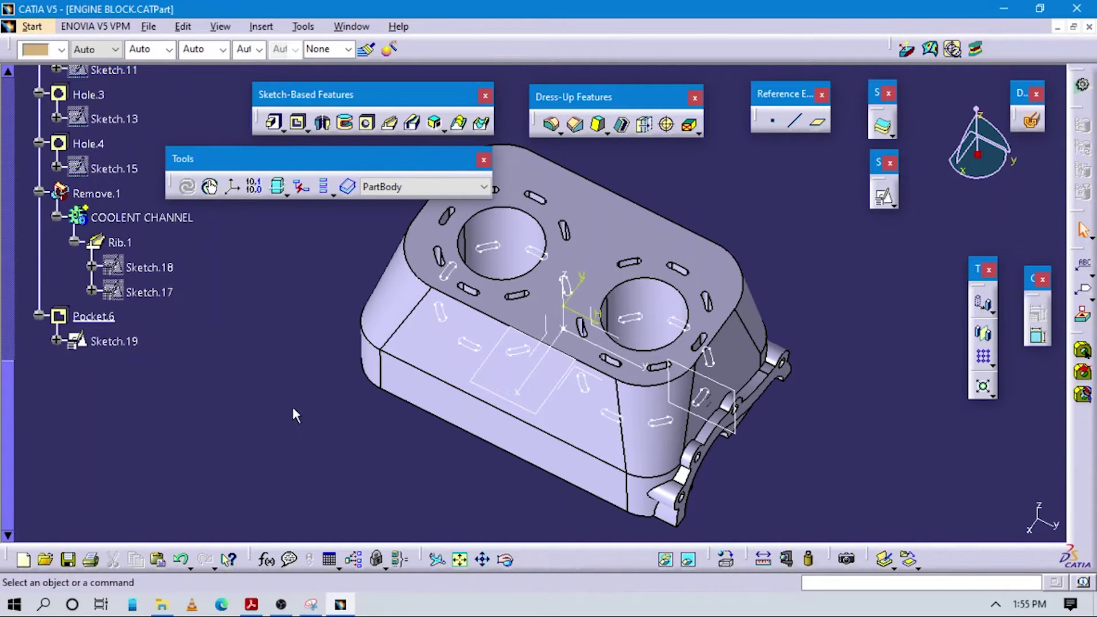
right_click(114, 341)
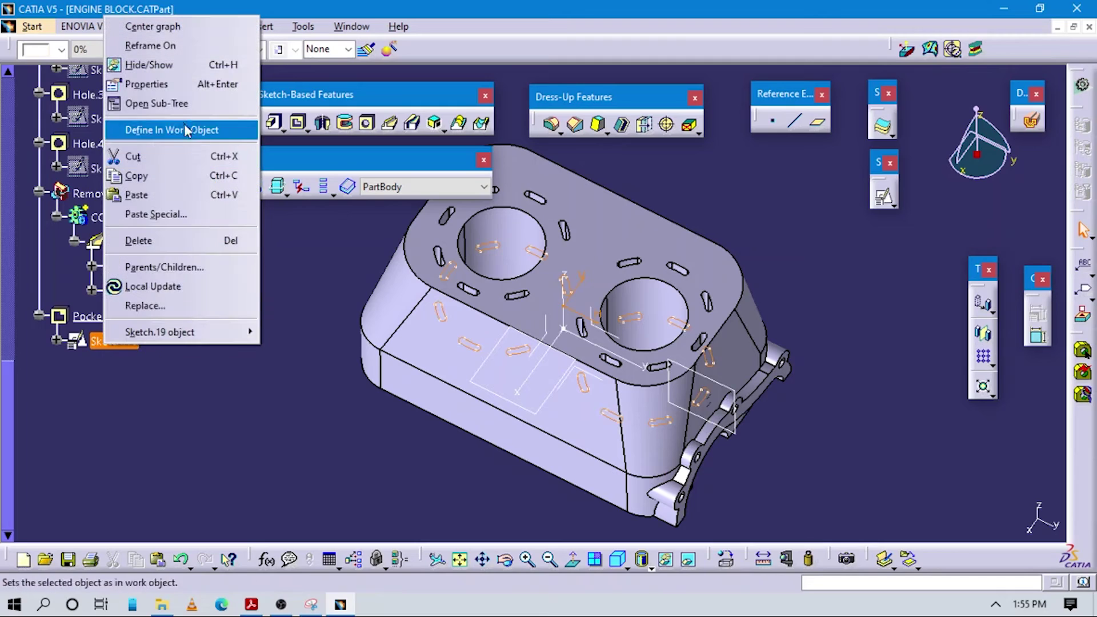
left_click(161, 71)
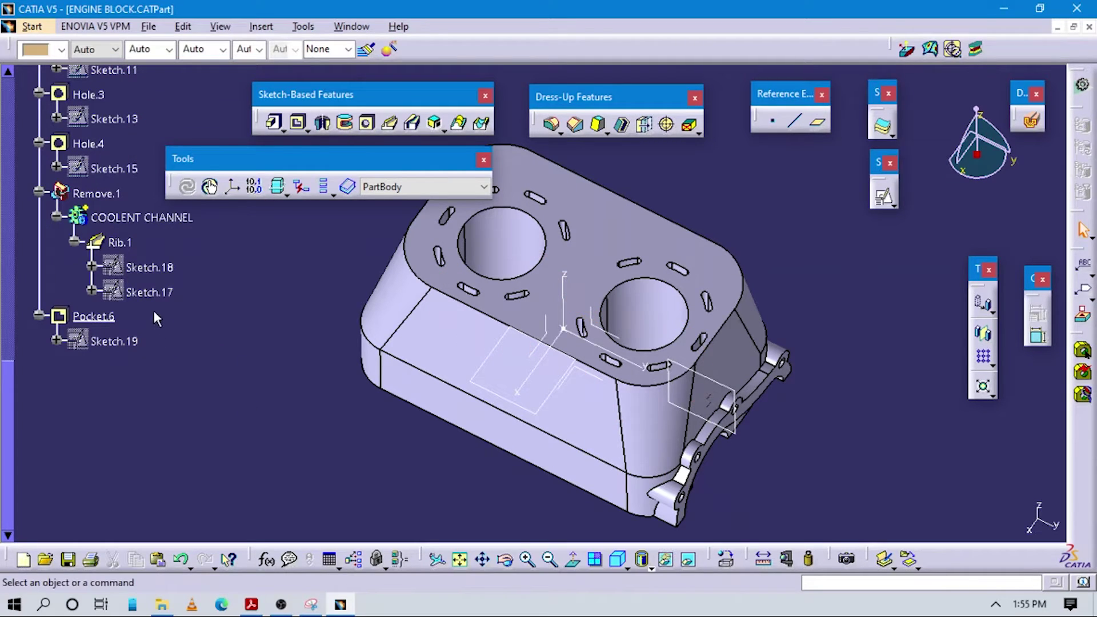
- Copy Sketch.17 from the coolant channel rib and try to paste it into PartBody as specified in the Part document
right_click(162, 294)
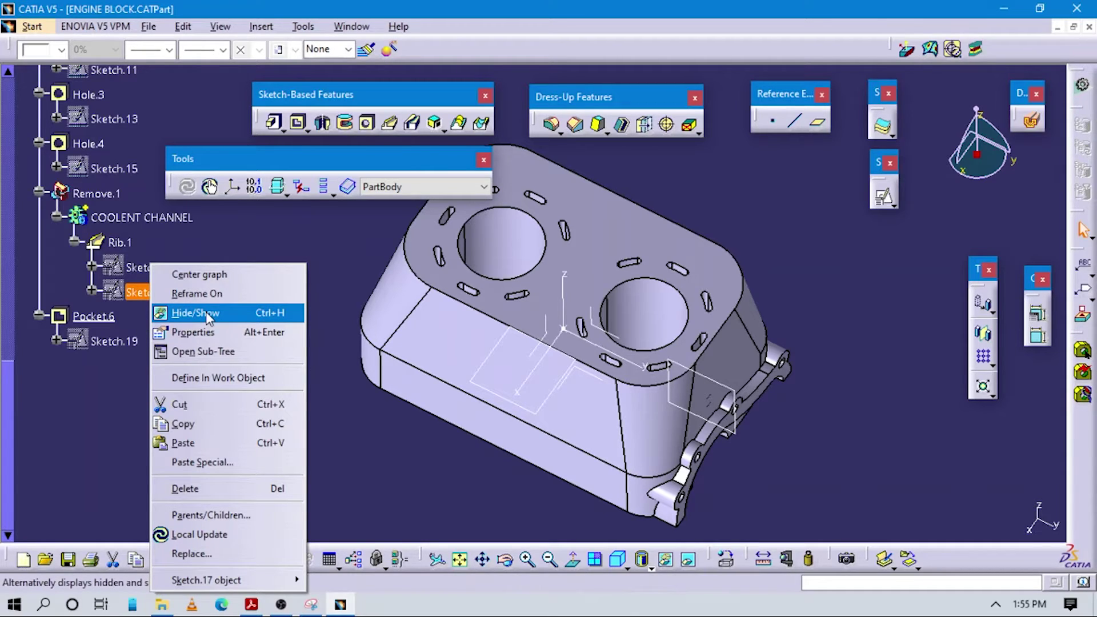
left_click(211, 433)
scroll(114, 316, "up", 10)
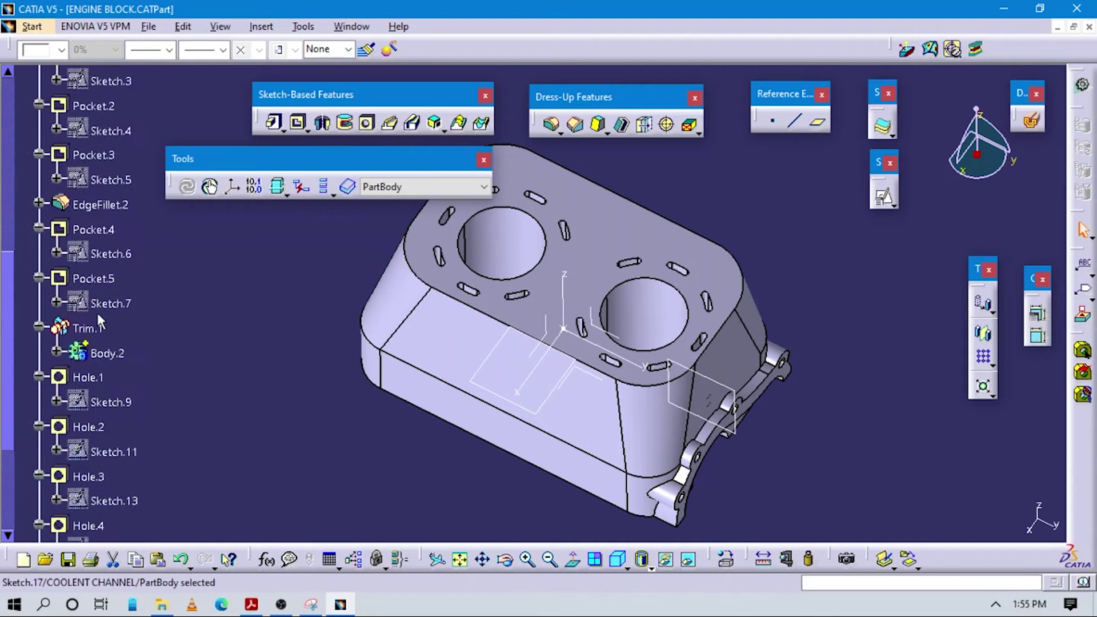
right_click(87, 411)
right_click(87, 410)
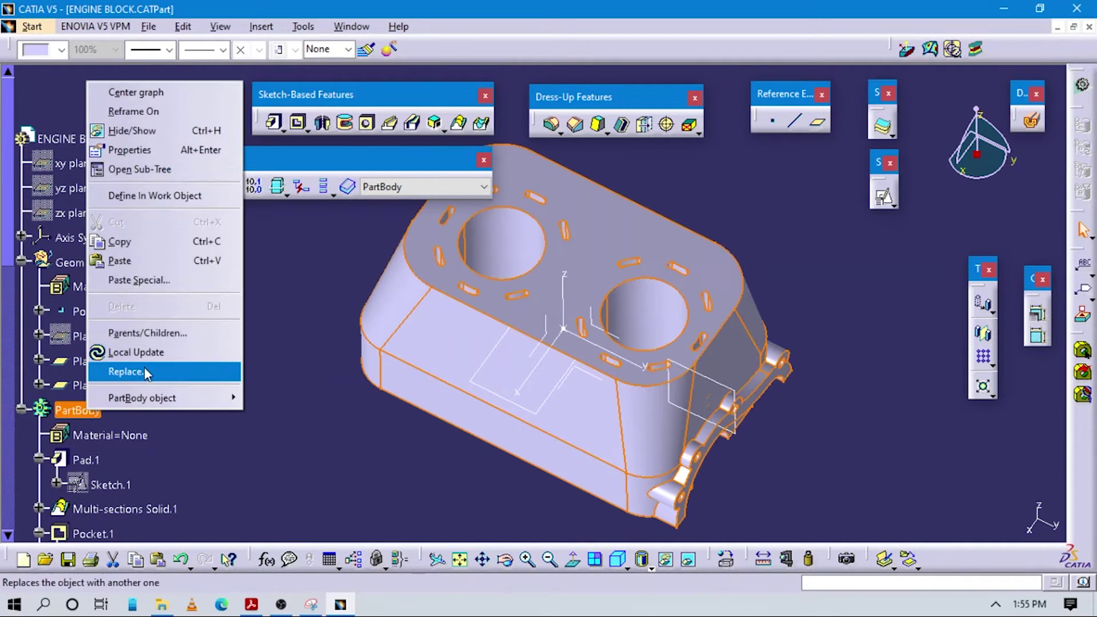
left_click(138, 282)
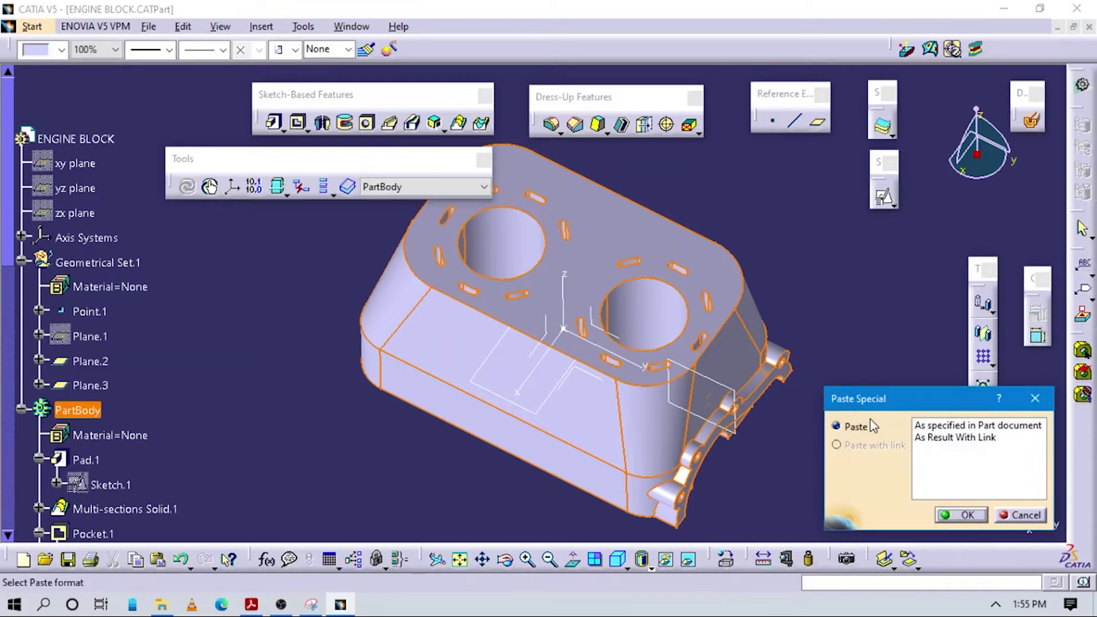
left_click(959, 515)
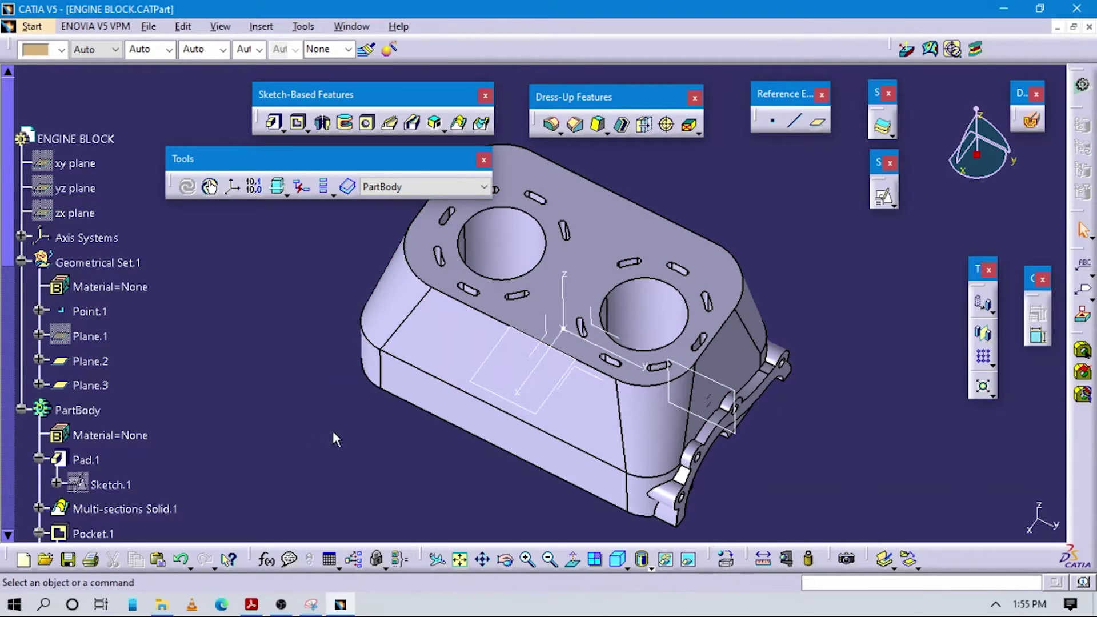
- Paste the copied channel sketch into PartBody again with the As specified in Part document format
scroll(165, 431, "down", 15)
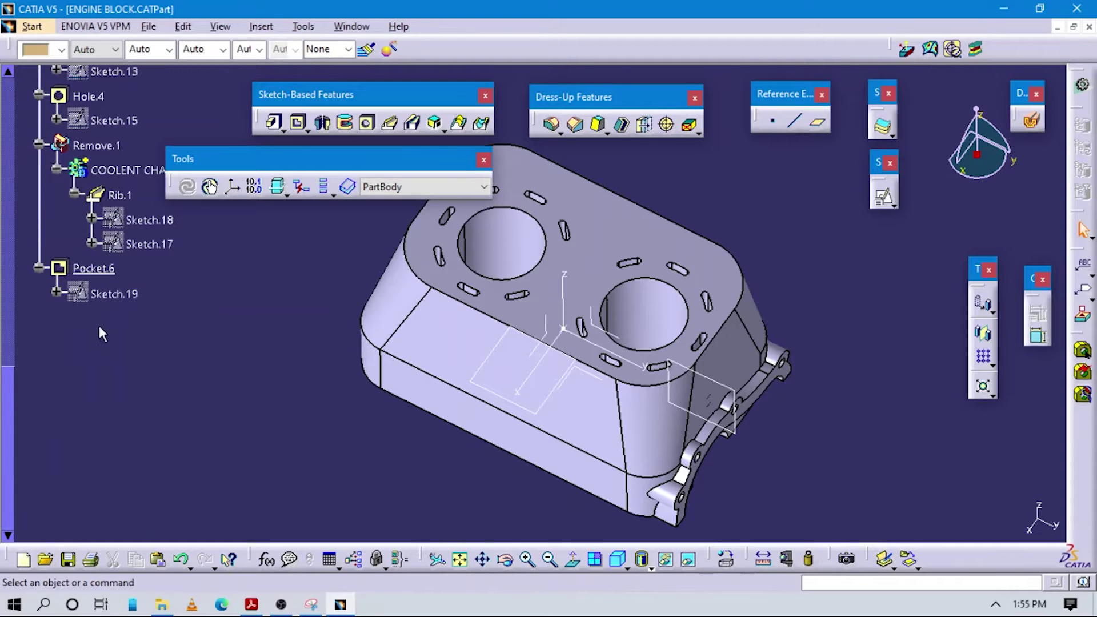
scroll(102, 334, "up", 15)
right_click(87, 314)
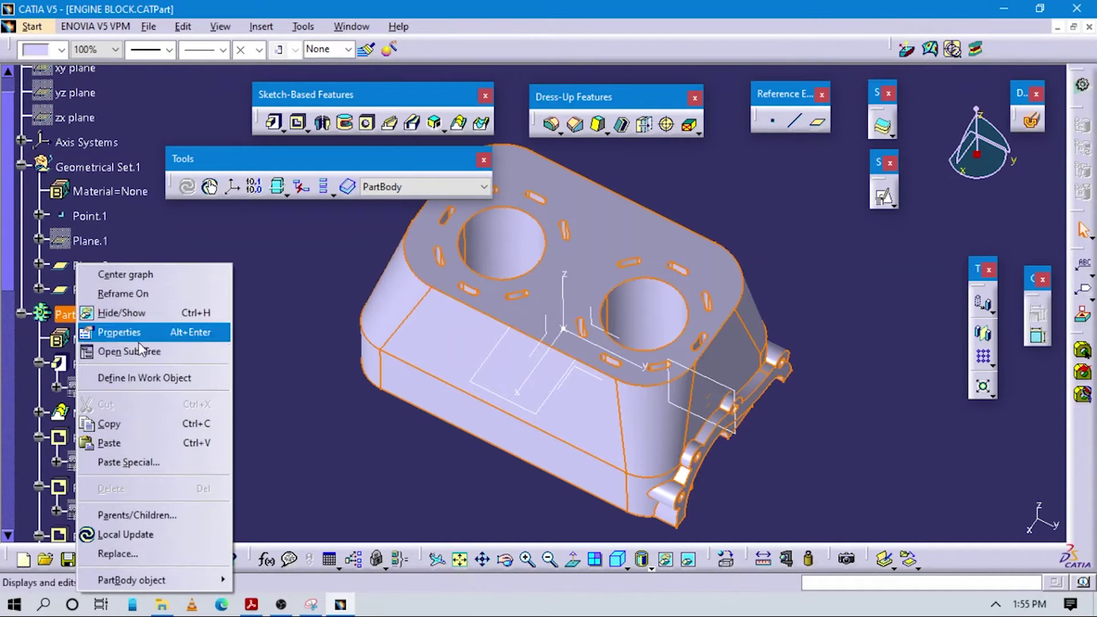
left_click(136, 462)
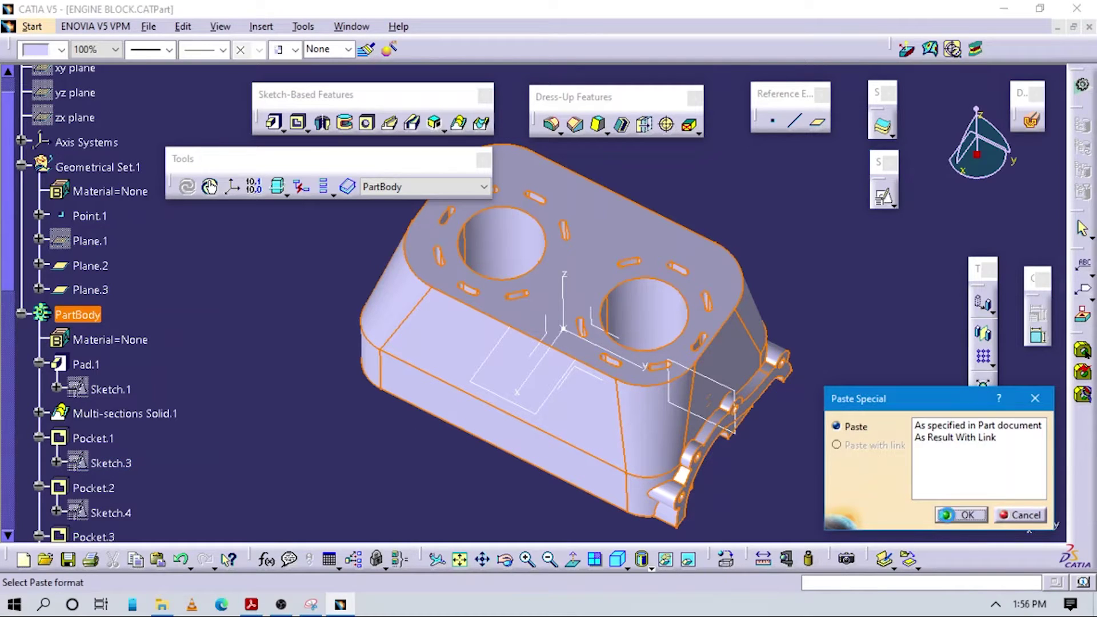
left_click(945, 515)
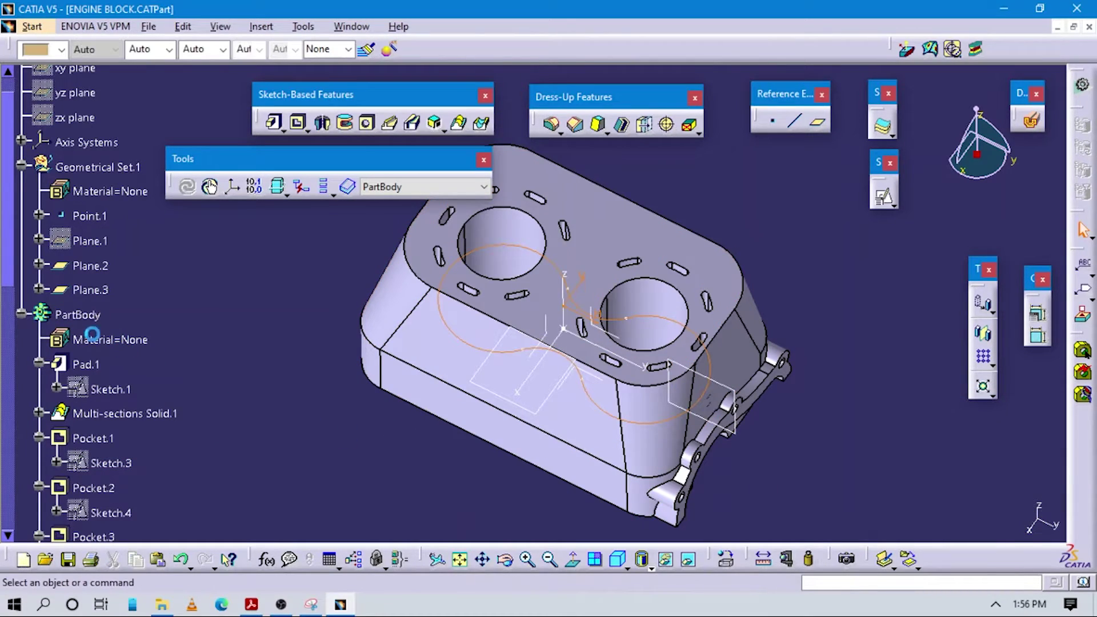
- Open the pasted channel sketch for editing and convert its four profile arcs to construction elements
left_click(22, 314)
left_click(494, 241)
left_click(823, 361)
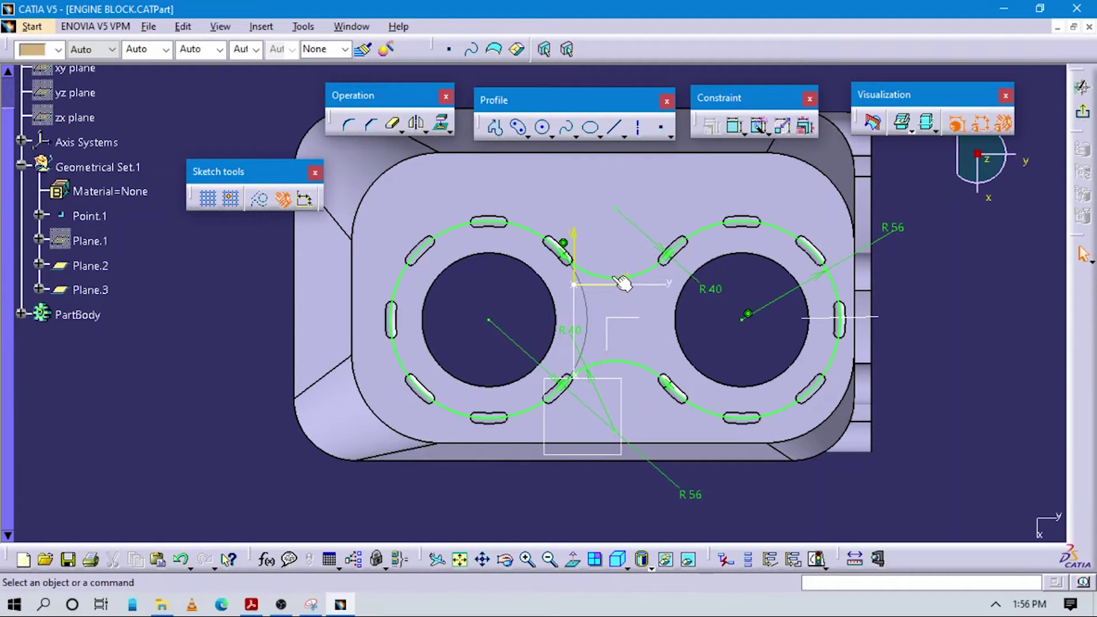
left_click(622, 279)
left_click(528, 228, "ctrl")
left_click(702, 235, "ctrl")
left_click(624, 360, "ctrl")
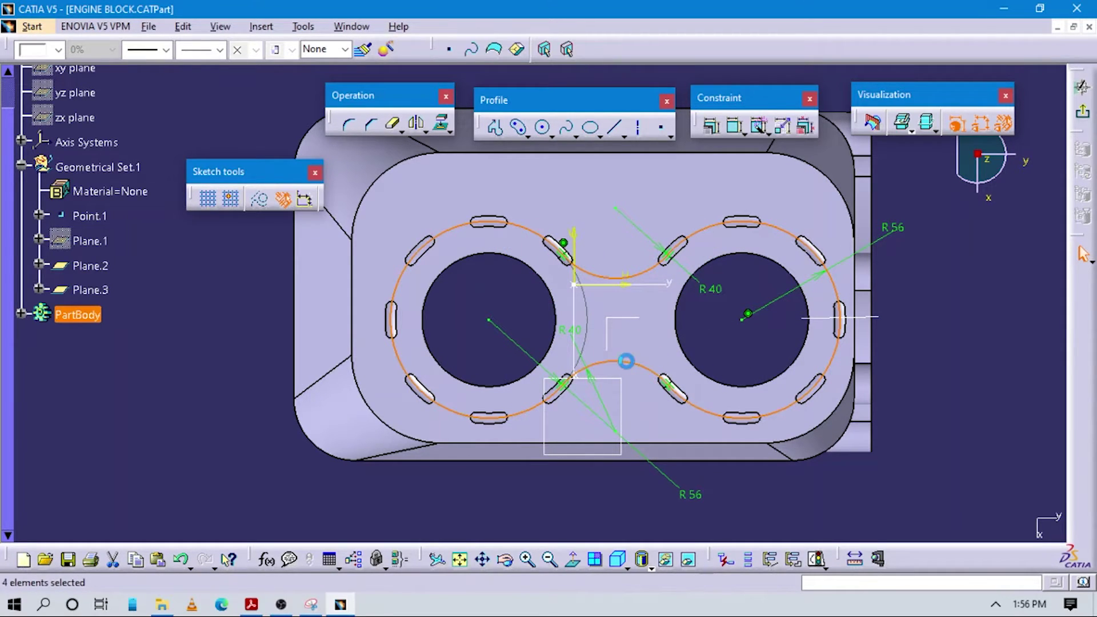
left_click(282, 199)
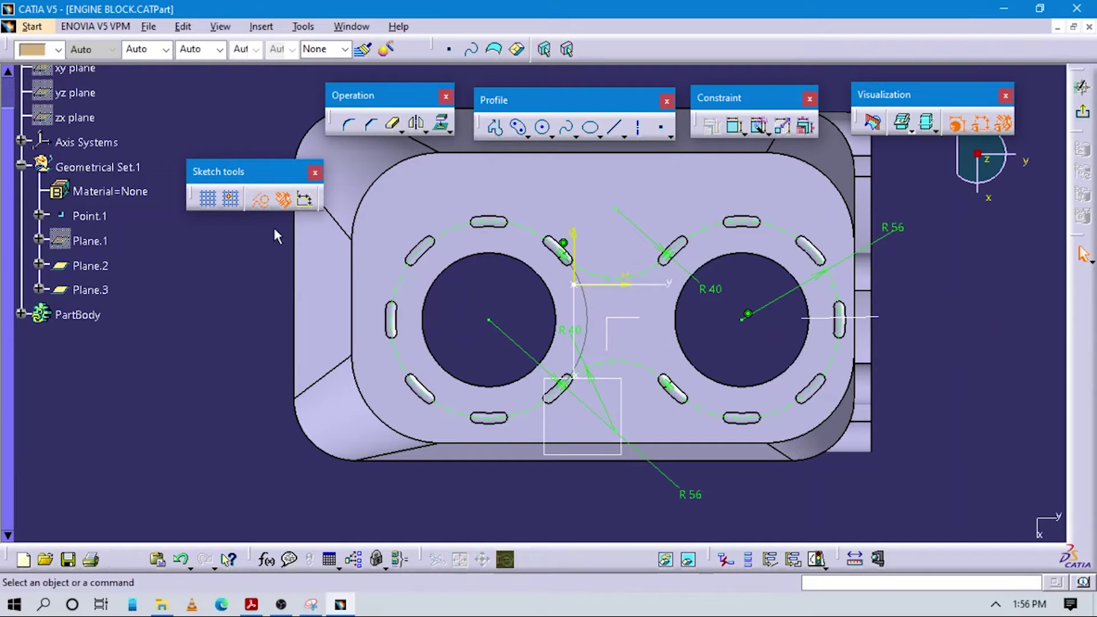
- Sketch two circles centred on the channel curve, one on each side of the first bore's outermost slot, the first about 8 mm in radius
key("alt+Tab")
key("alt+Tab")
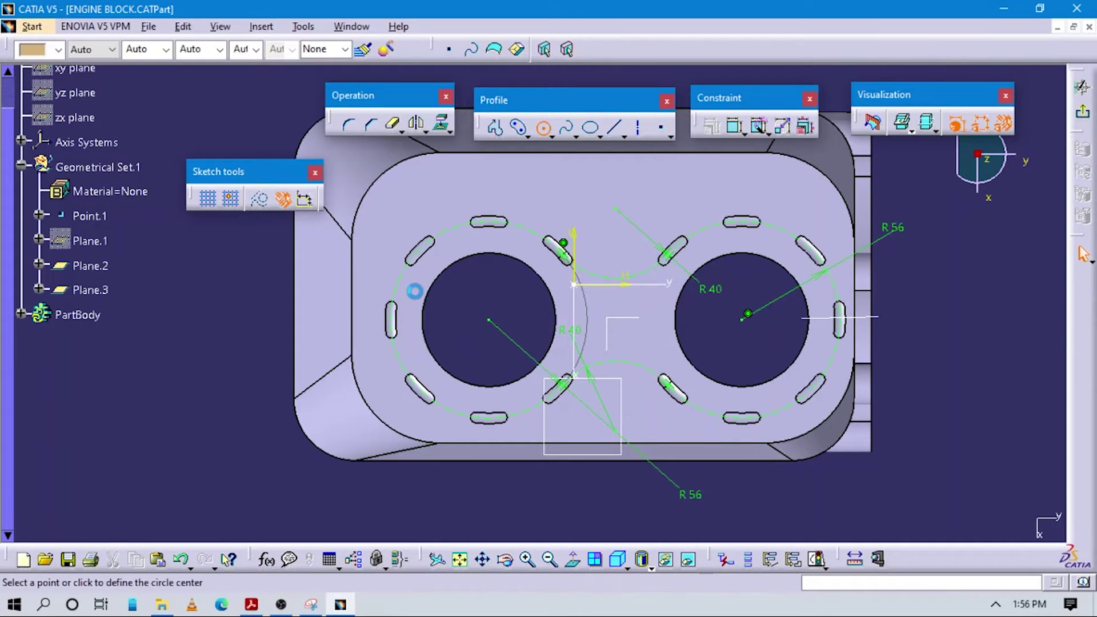
left_click(396, 288)
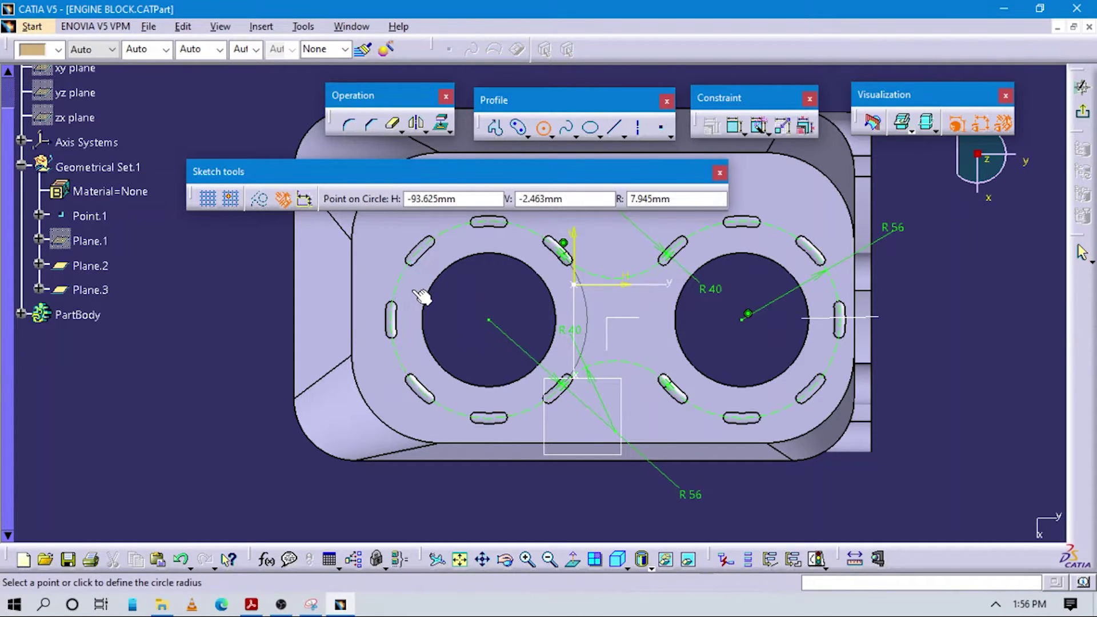
left_click(410, 296)
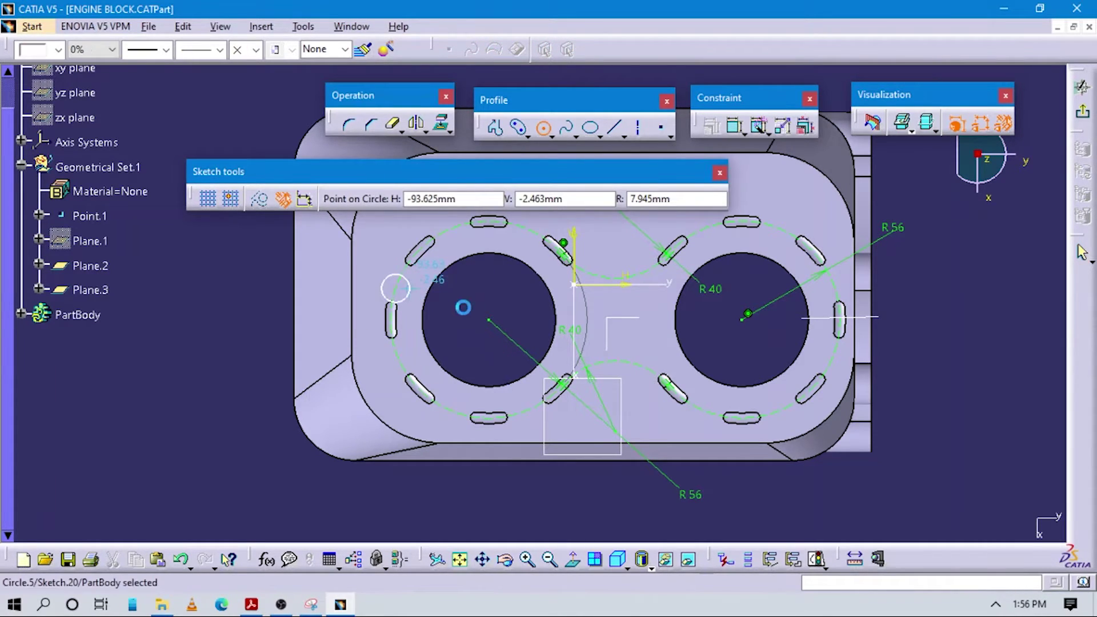
left_click(407, 352)
left_click(416, 355)
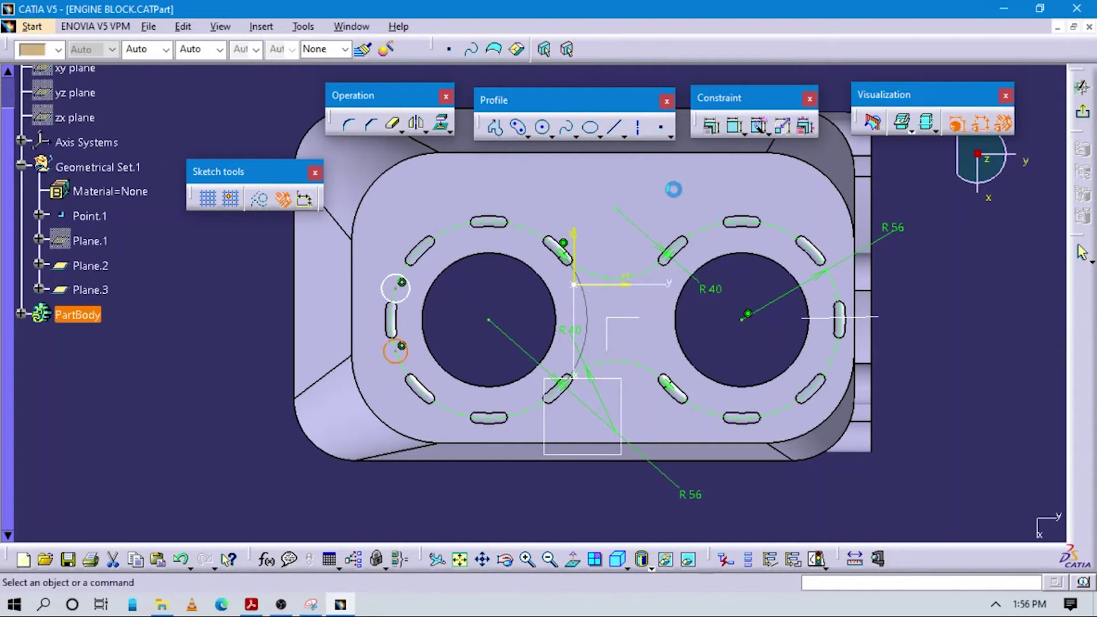
- Dimension the upper circle's radius, check the hole callout on the Appendix 16 drawing in Acrobat Reader, and set the radius to 1.25 mm in CATIA
left_click(734, 126)
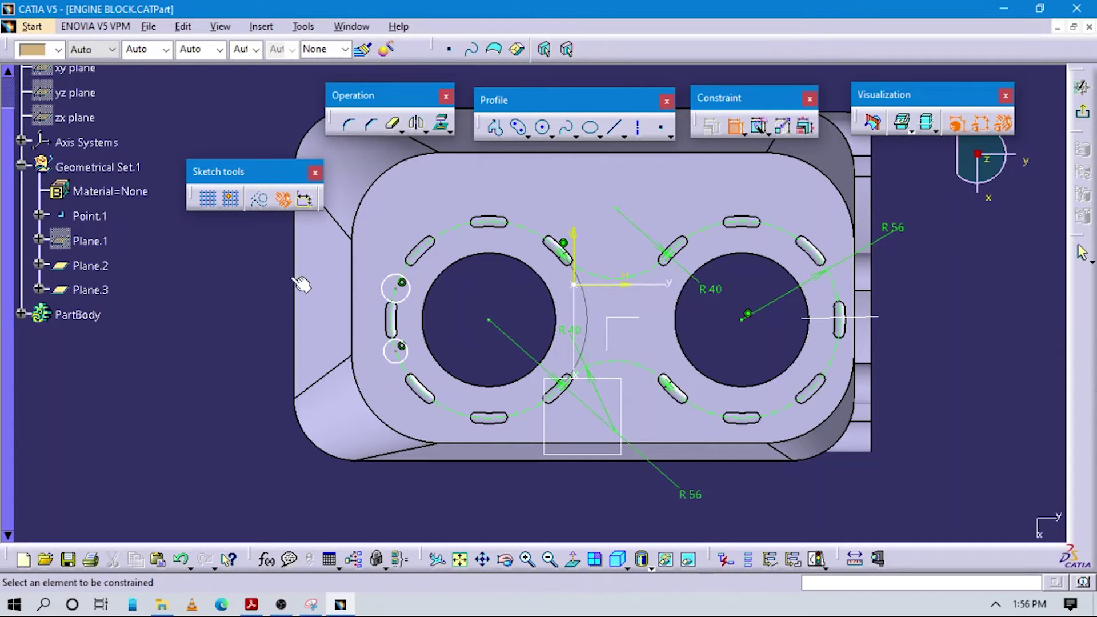
left_click(382, 288)
left_click(232, 291)
double_click(242, 284)
key("alt+Tab")
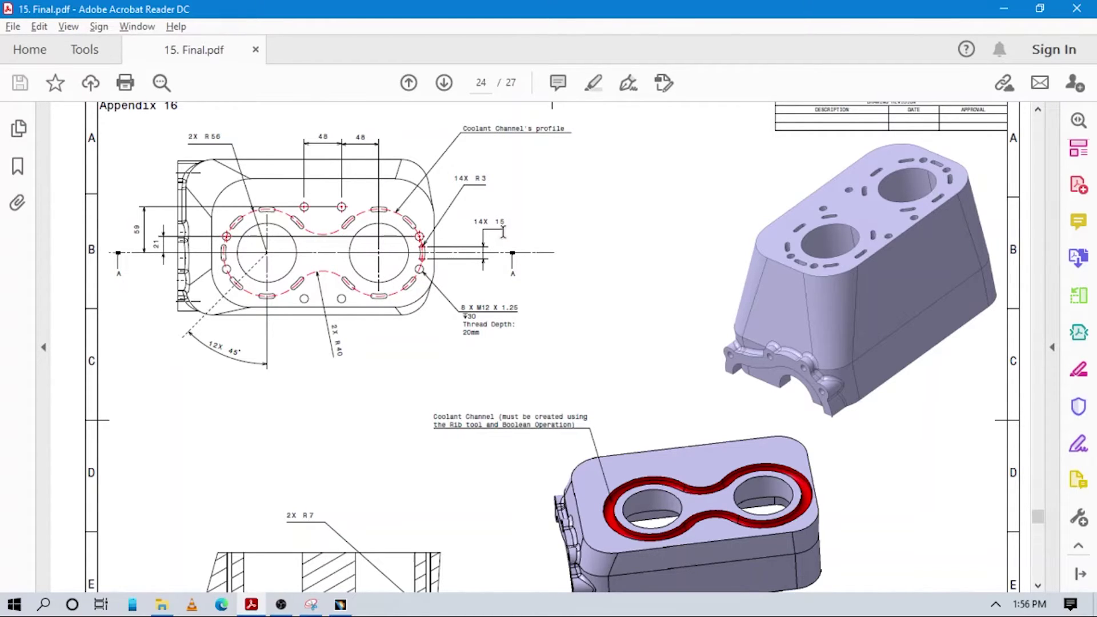
scroll(467, 314, "down", 3)
scroll(468, 313, "up", 5)
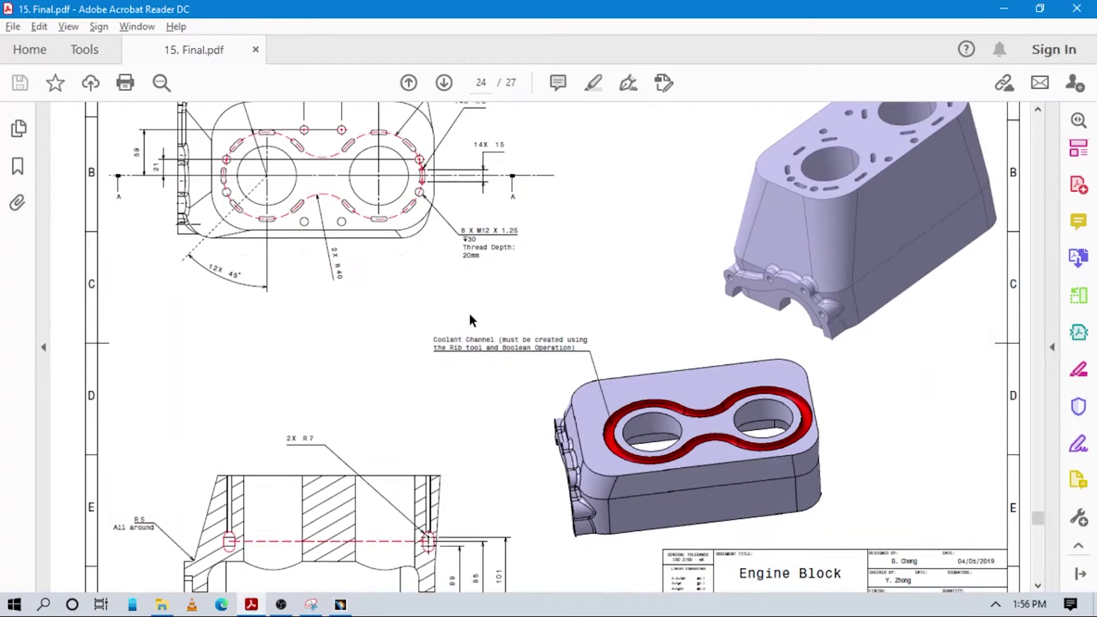
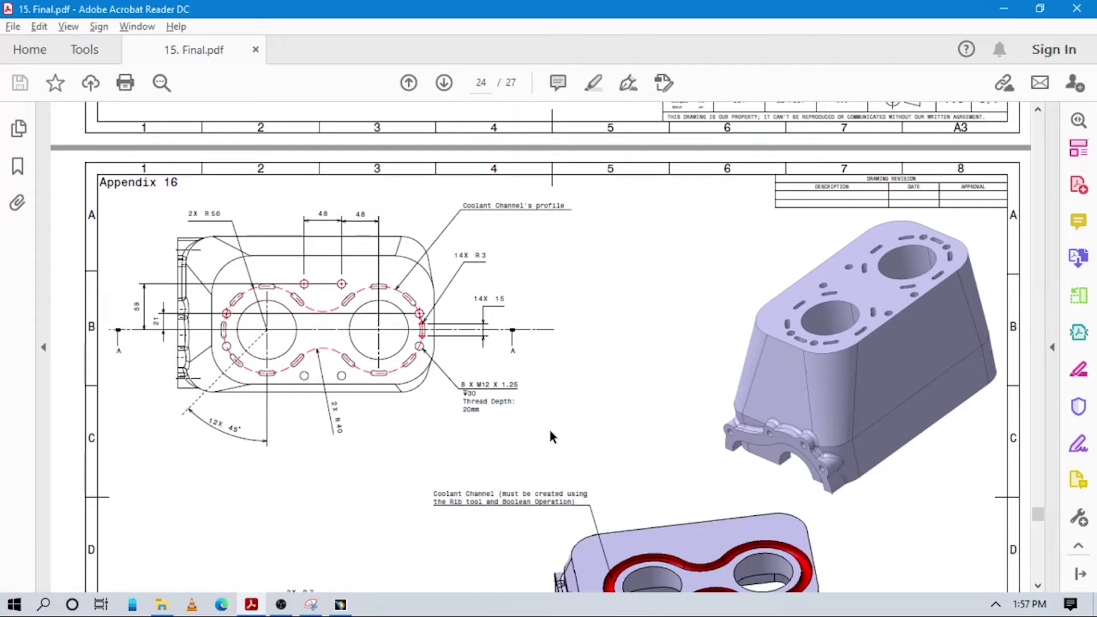
key("alt+Tab")
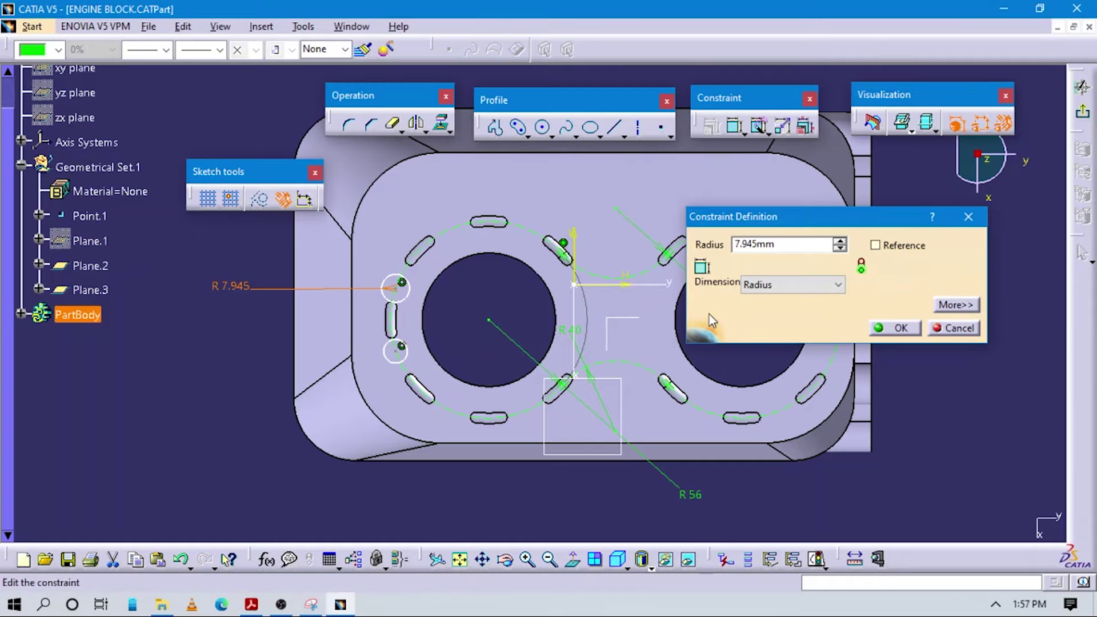
left_click_drag(790, 247, 671, 243)
type("1.25")
key("Return")
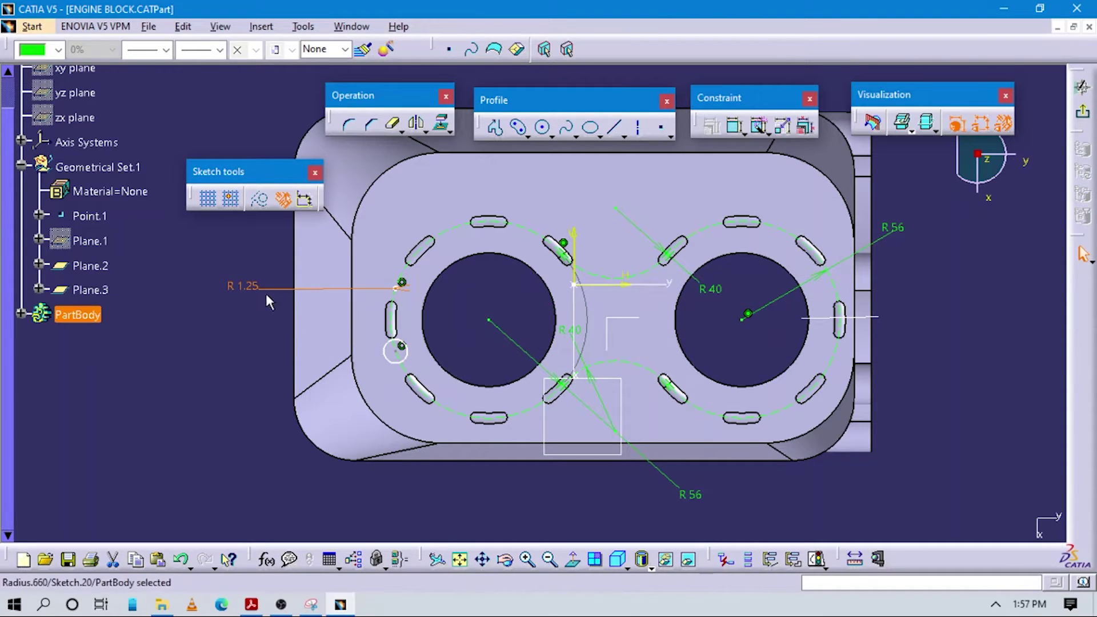
- Switch the upper circle's constraint from radius to diameter and set the diameter to 1.25 mm
double_click(252, 285)
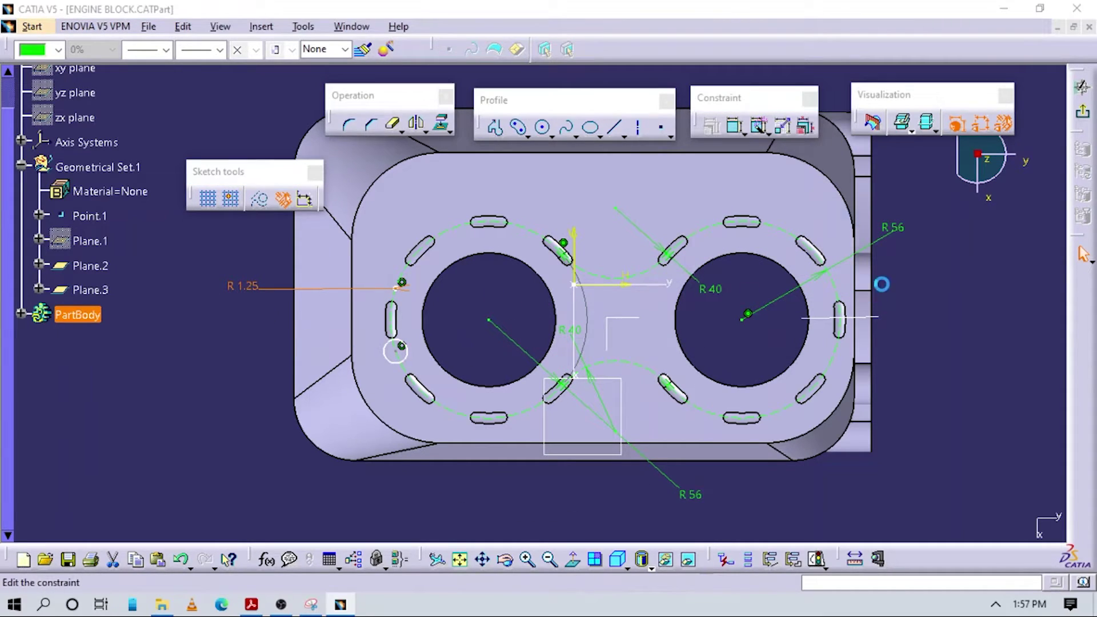
left_click(749, 284)
left_click(754, 310)
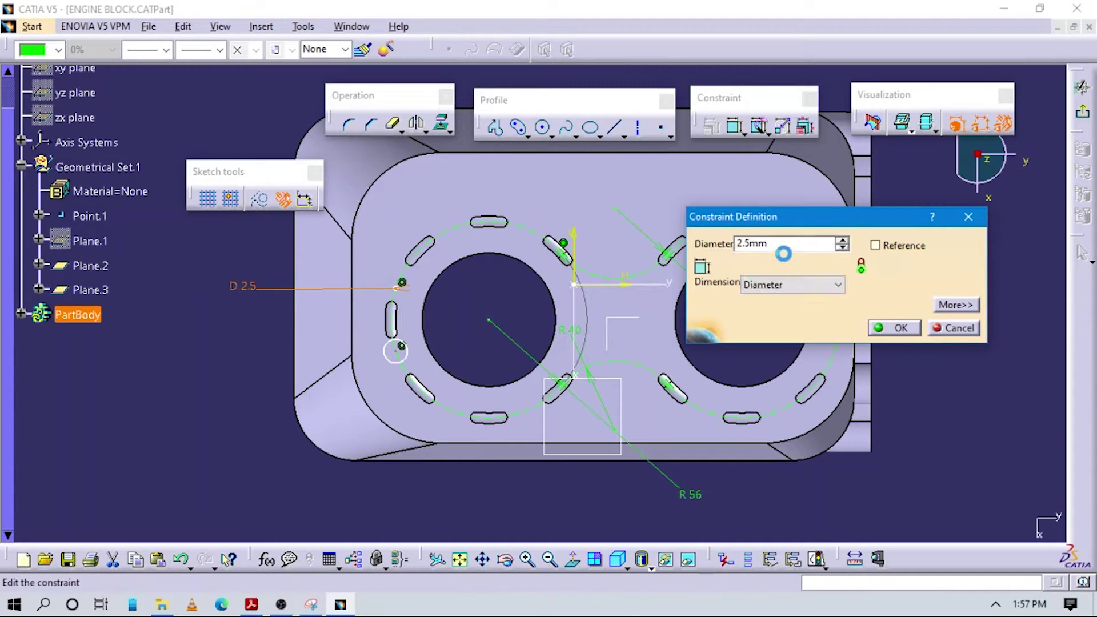
type("1.25")
key("Return")
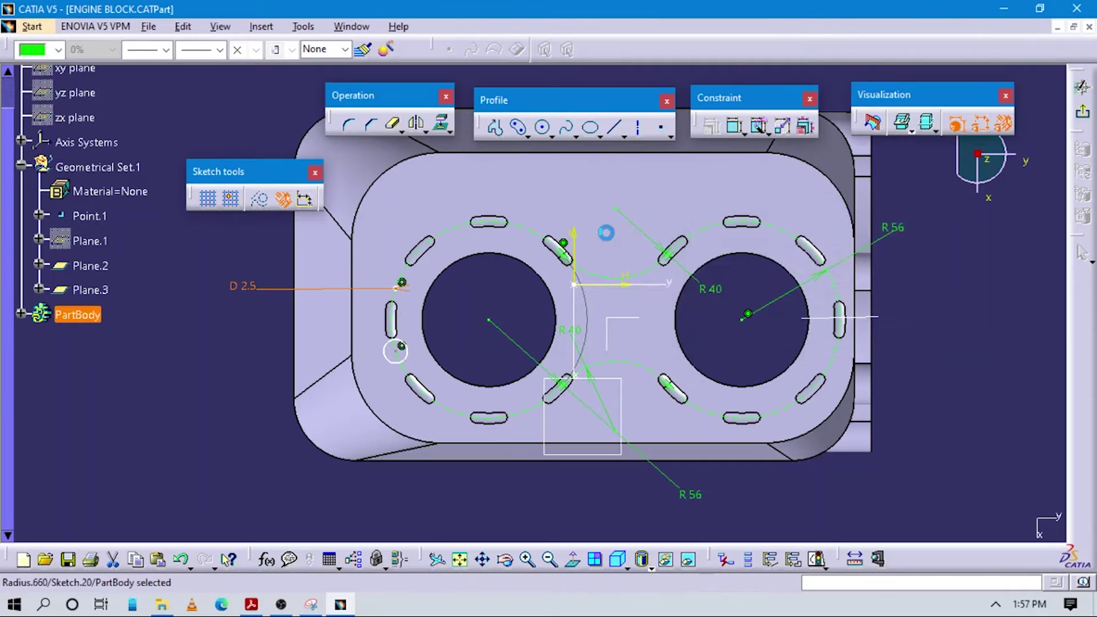
- Check the M12 hole callout on the Appendix 16 drawing and set the upper circle's diameter to 12 mm
double_click(242, 287)
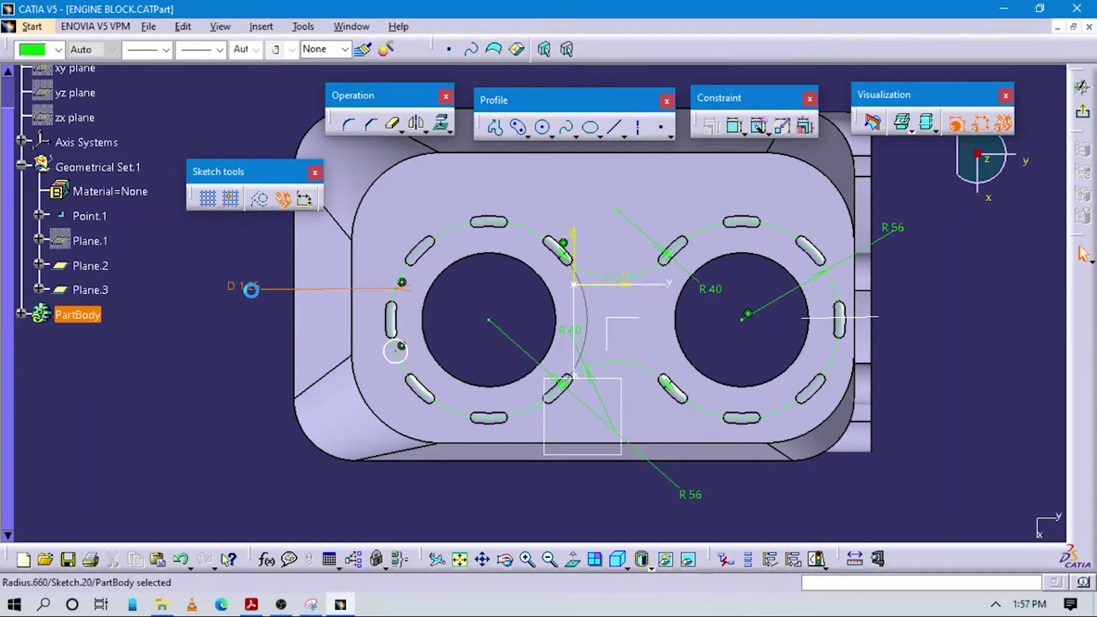
key("alt+Tab")
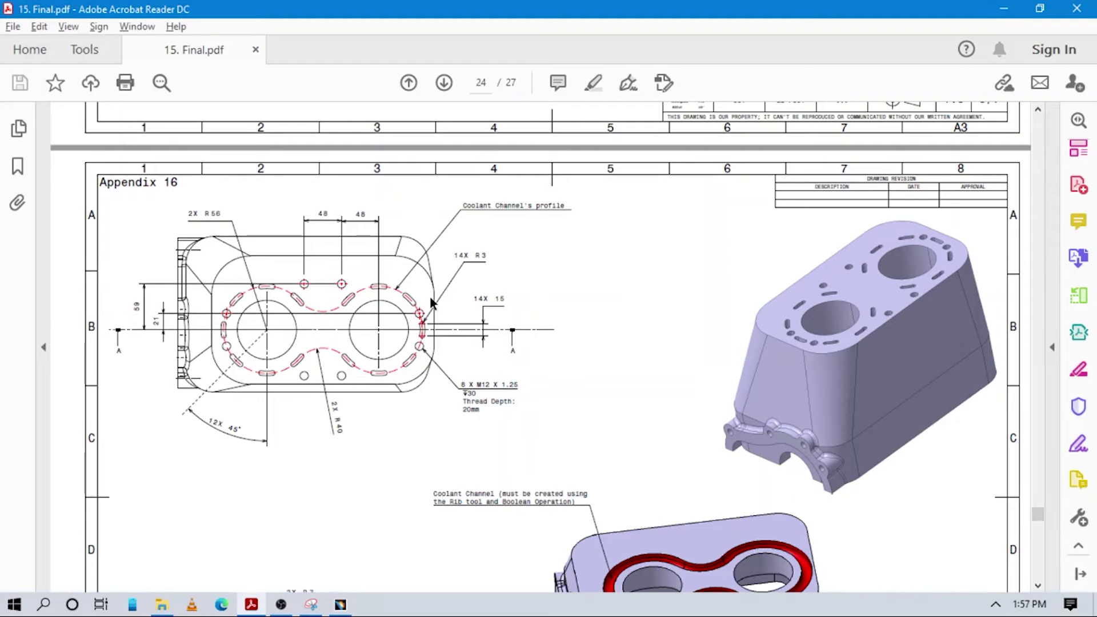
key("alt+Tab")
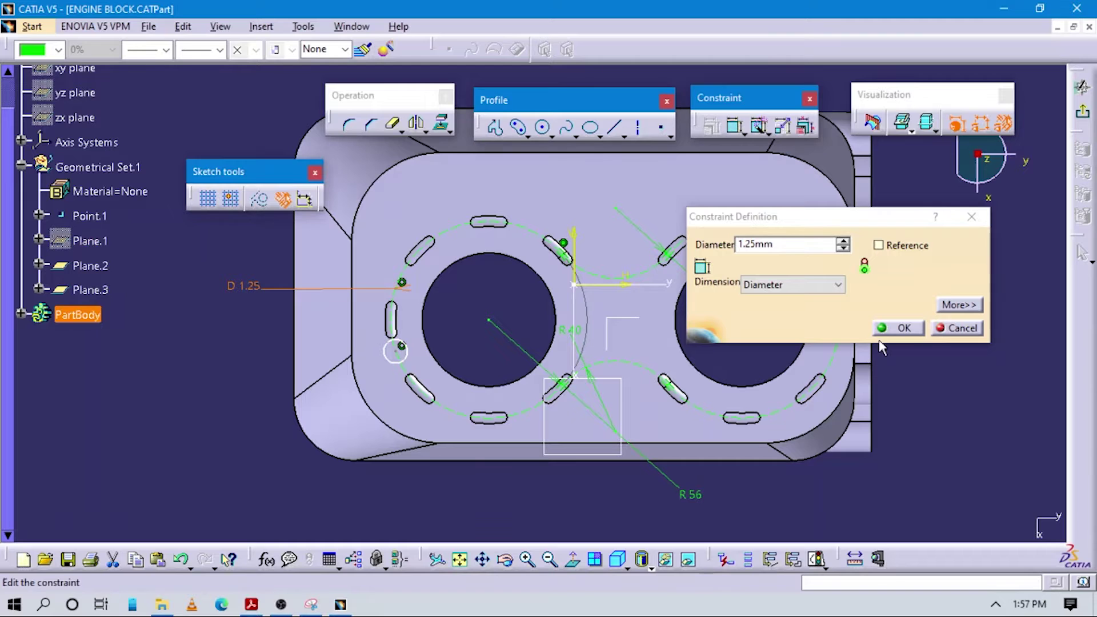
type("12")
key("Return")
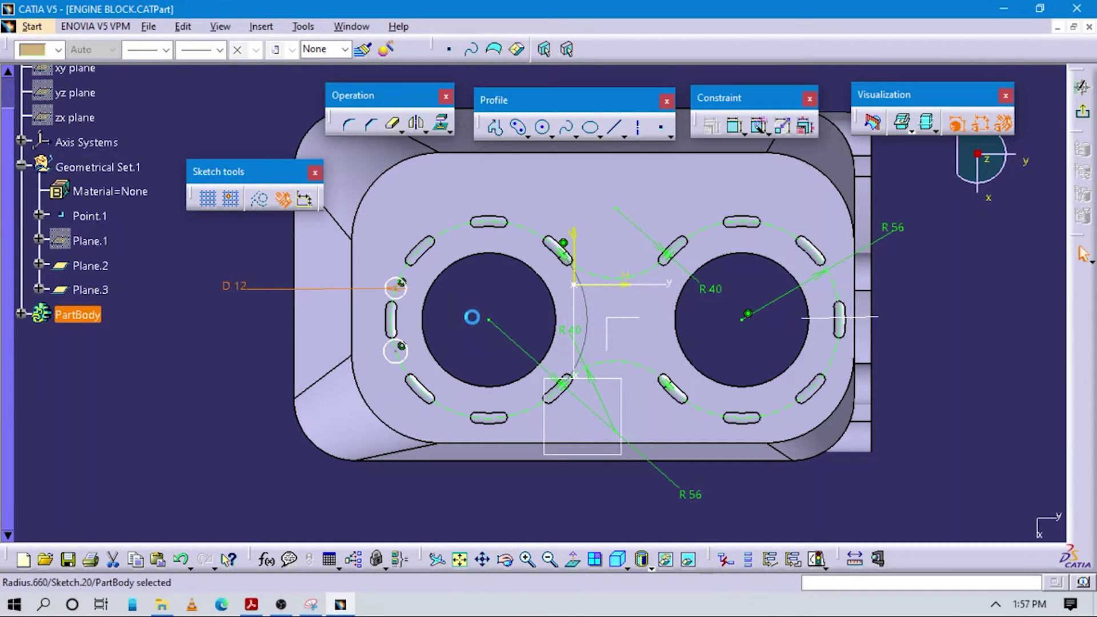
- Recheck the hole callout on the Appendix 16 drawing and set the upper circle's diameter to 12.5 mm
key("alt+Tab")
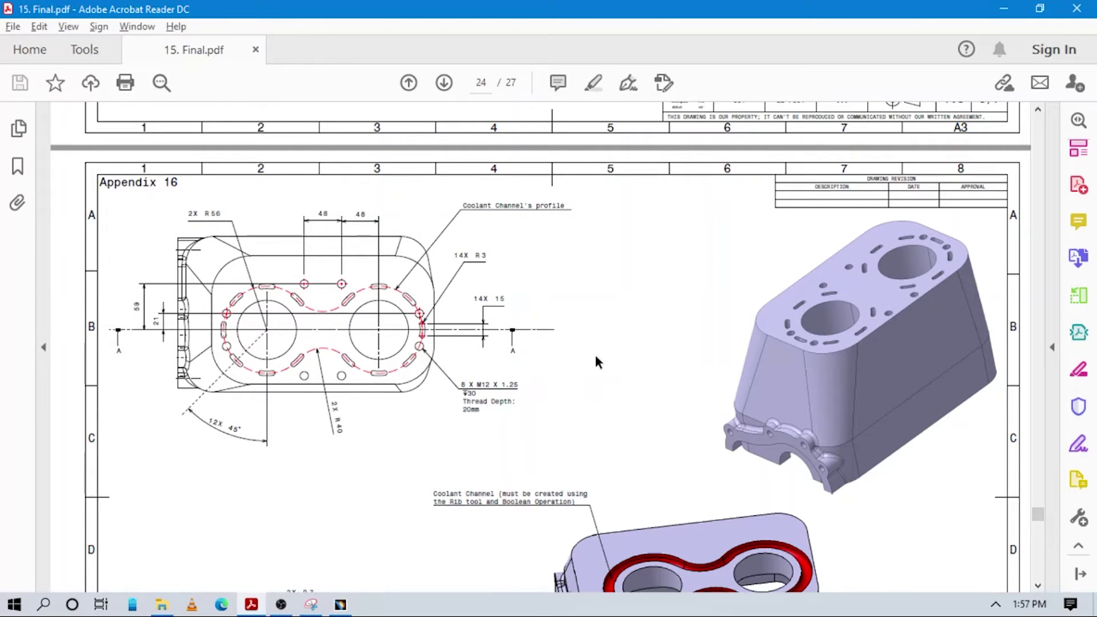
key("alt+Tab")
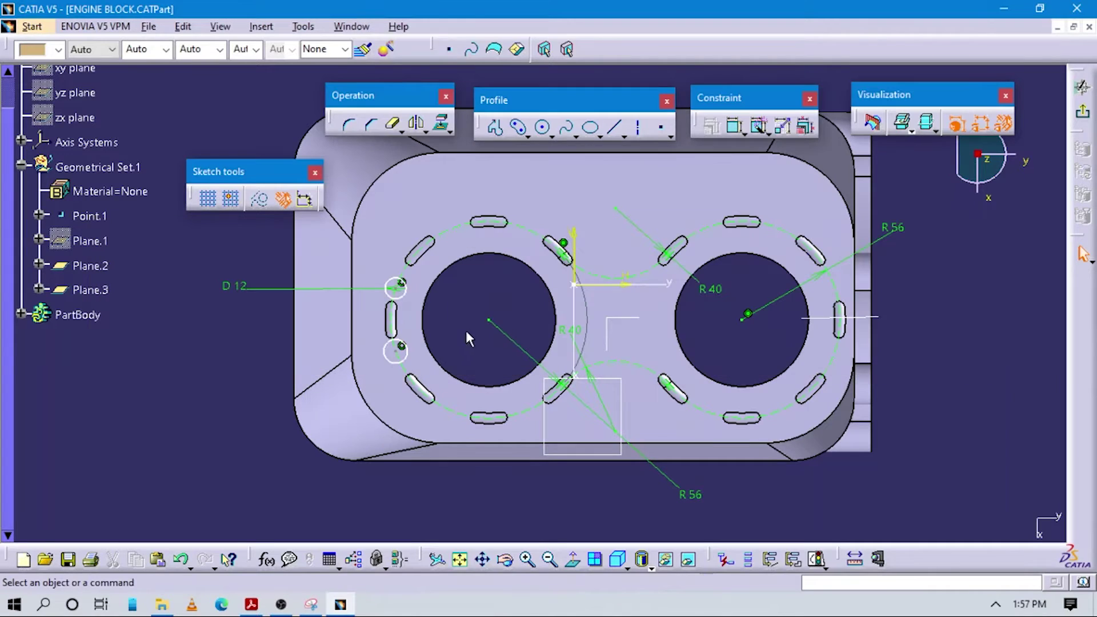
key("alt+Tab")
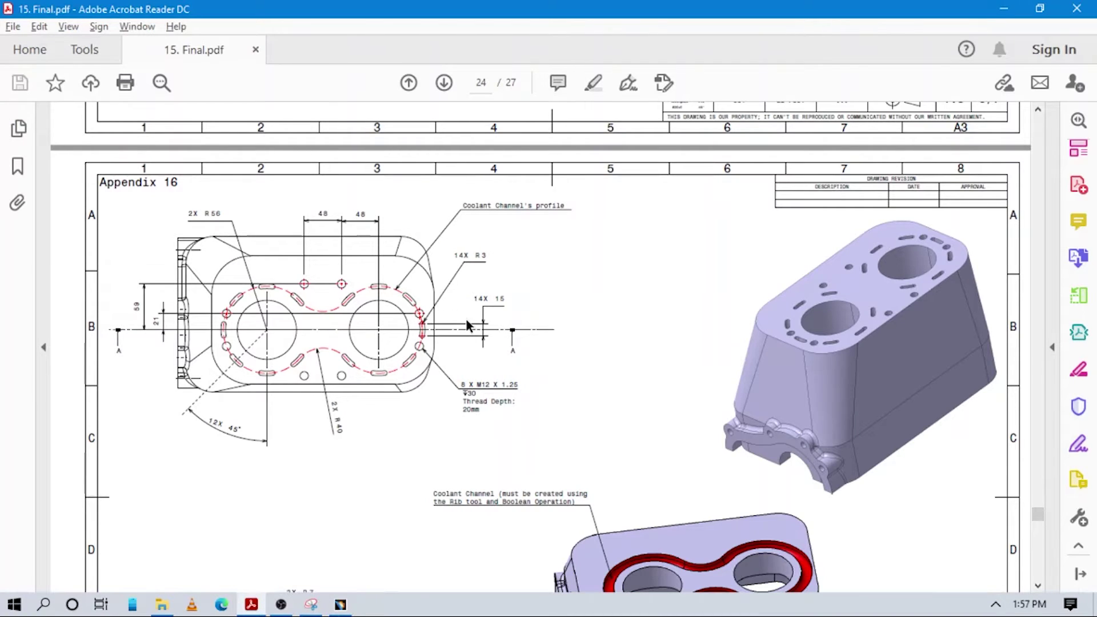
key("alt+Tab")
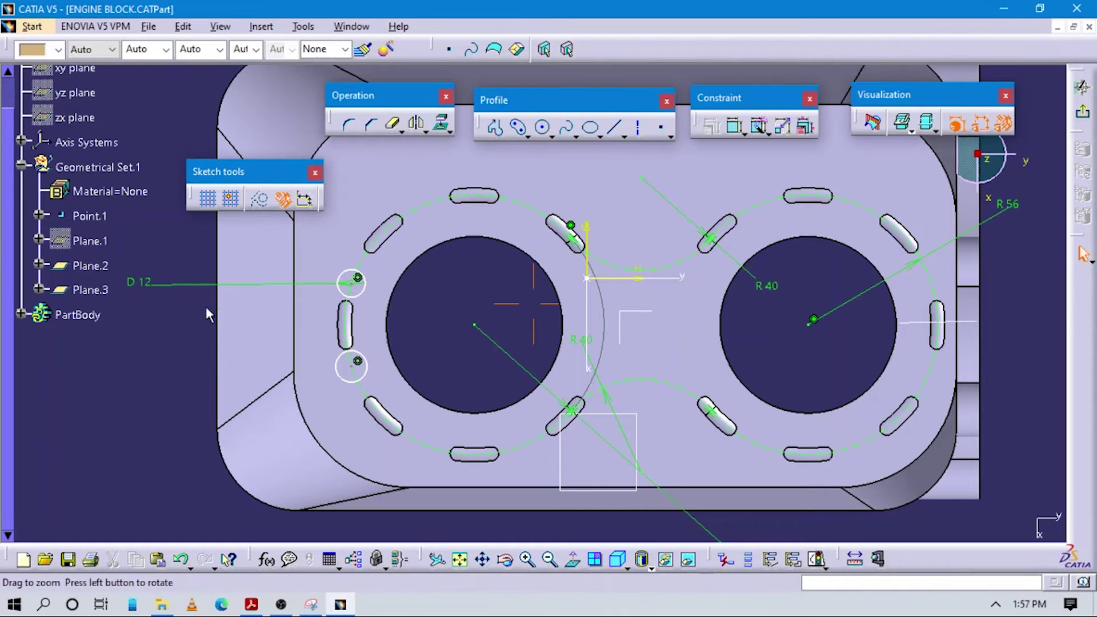
double_click(148, 283)
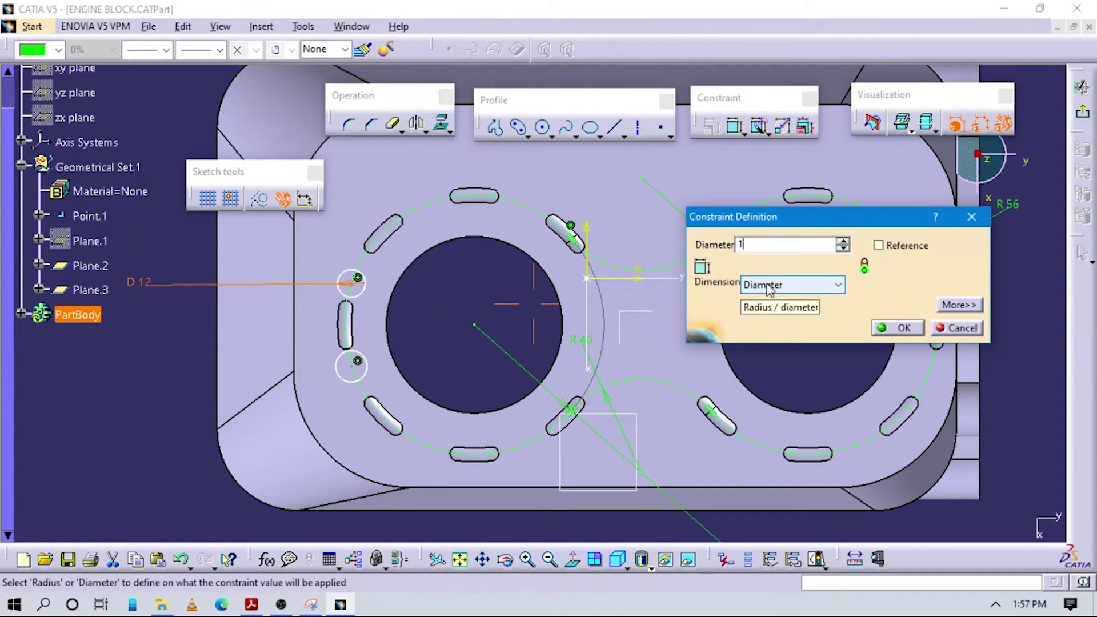
key("Return")
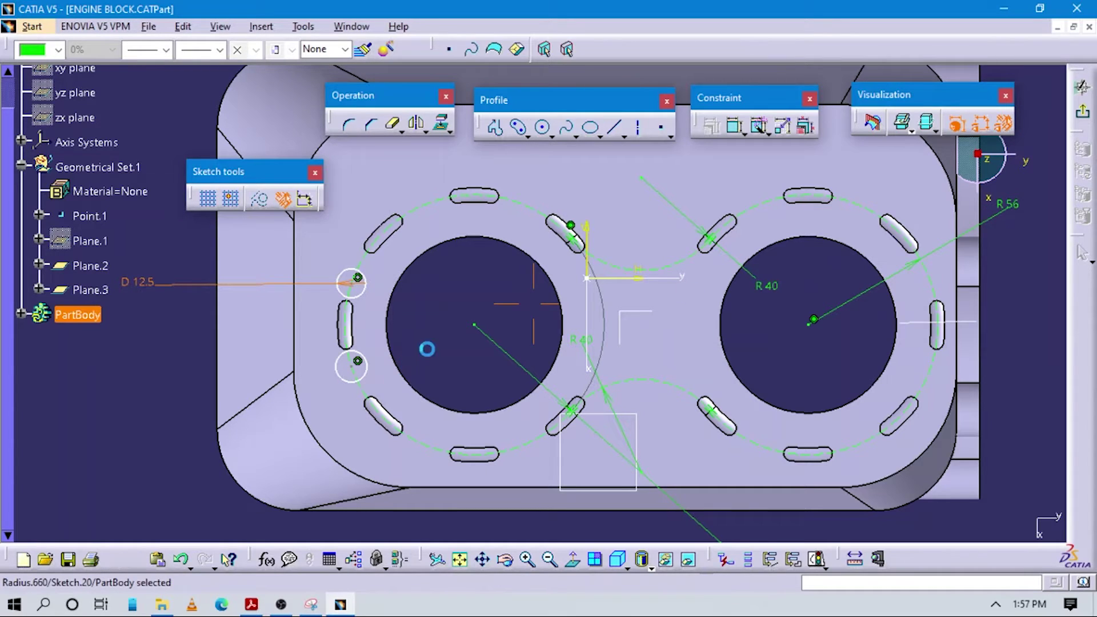
- Dimension the lower circle and set its diameter to 12.5 mm
left_click(735, 126)
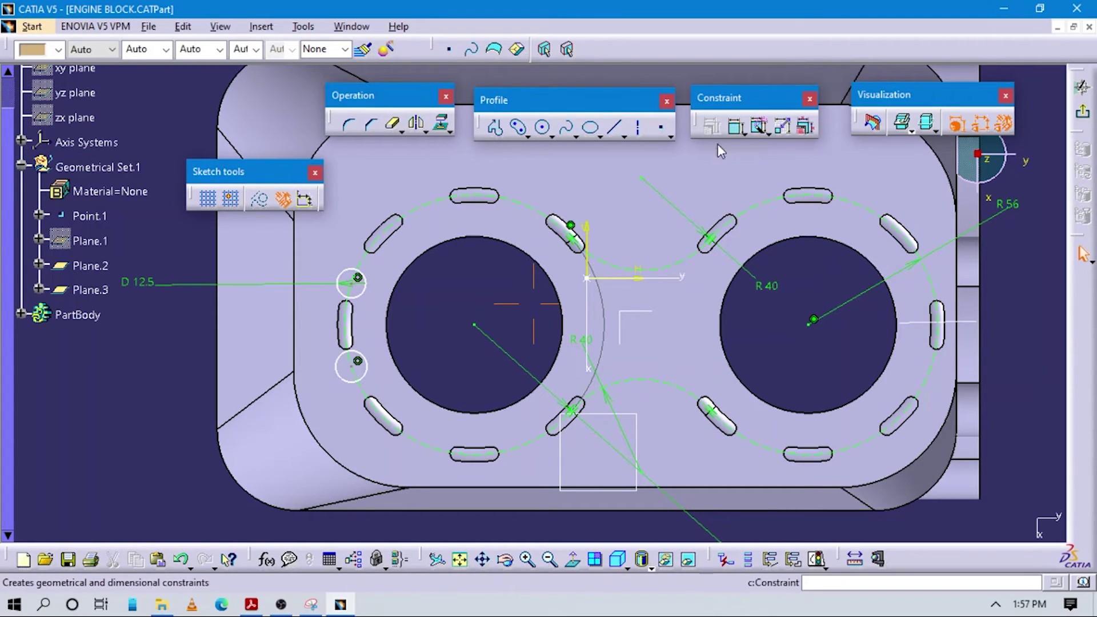
left_click(338, 372)
left_click(166, 397)
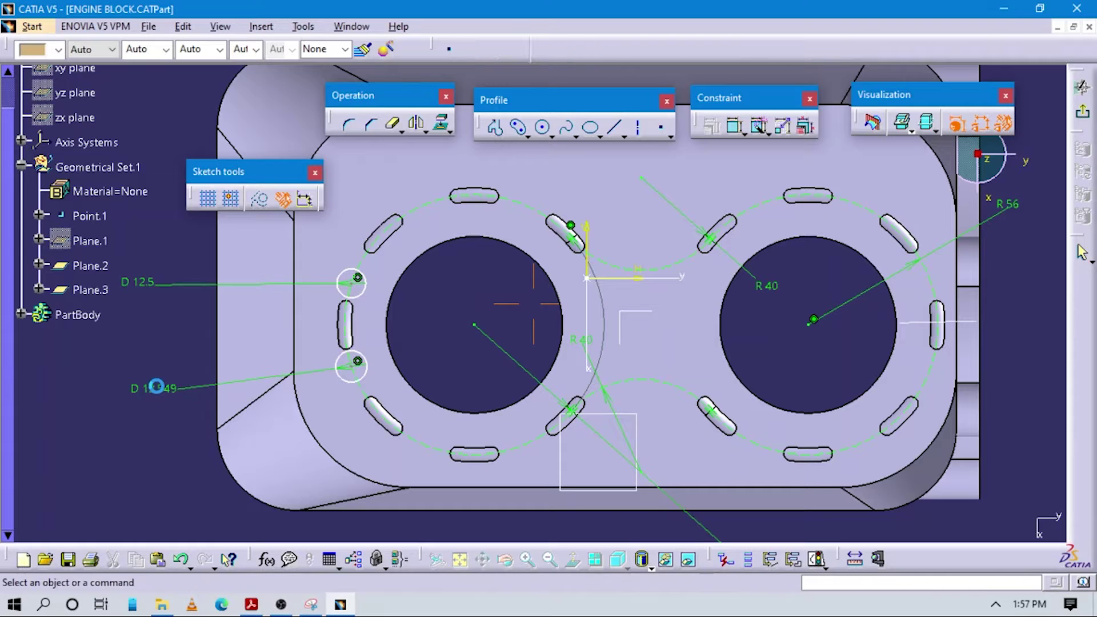
double_click(163, 401)
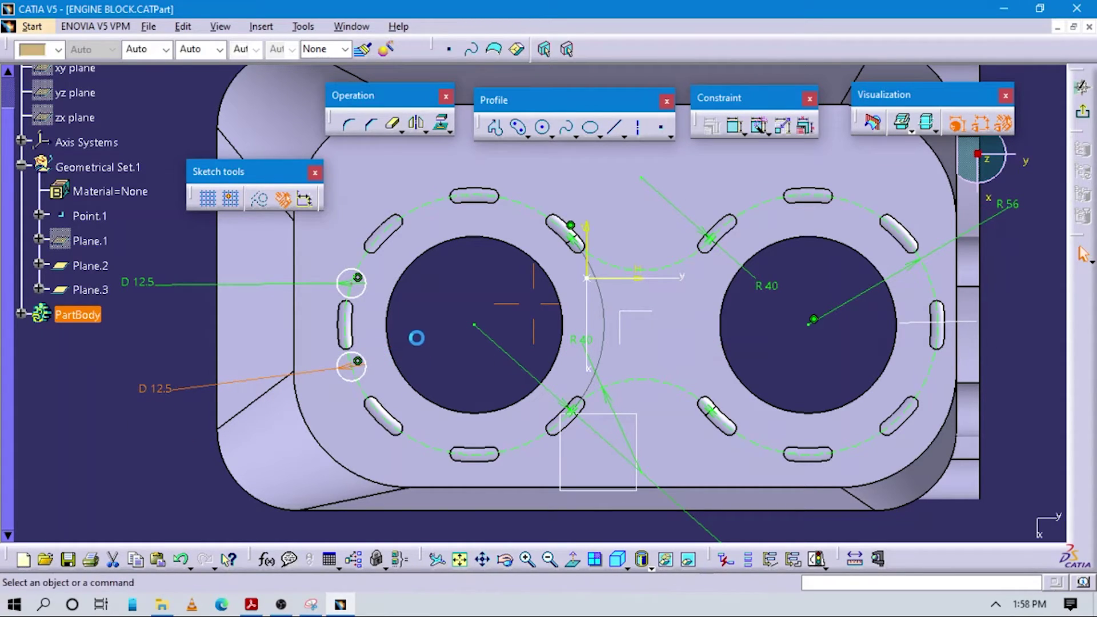
- Check the bolt-hole position dimensions around the cylinder bores on the Appendix 16 drawing
middle_click_drag(764, 314, 749, 354, "ctrl")
middle_click_drag(651, 372, 632, 314)
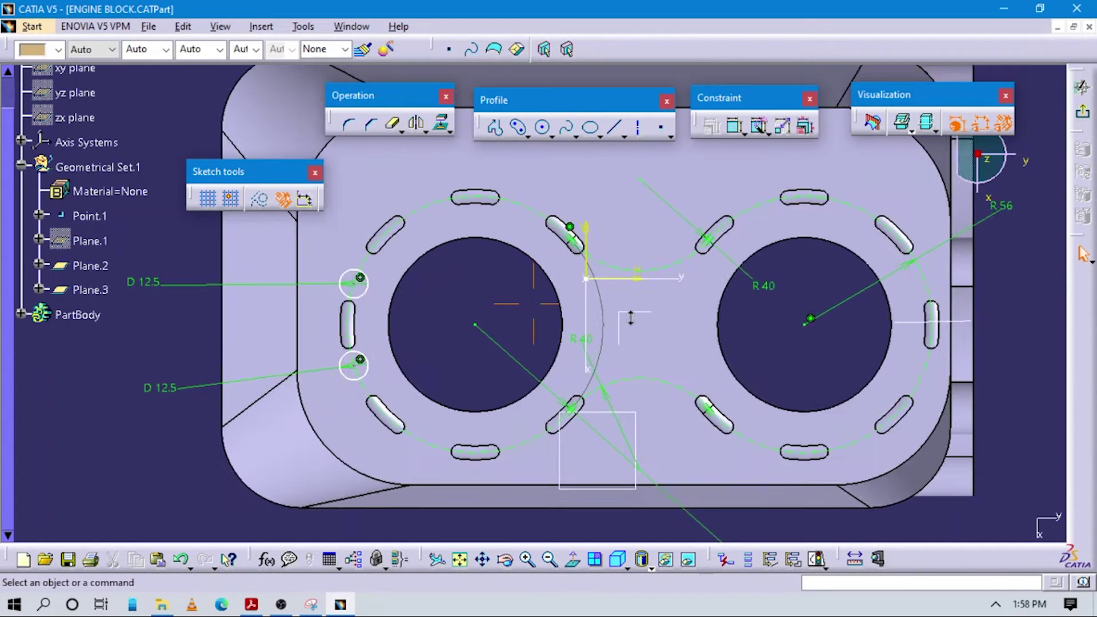
key("alt+Tab")
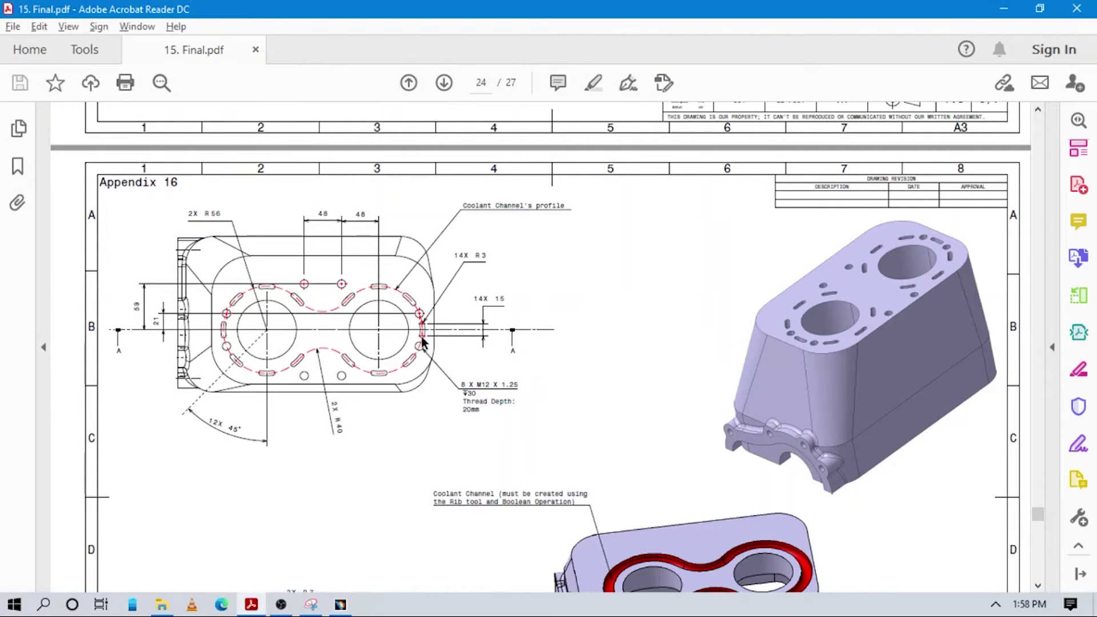
key("alt+Tab")
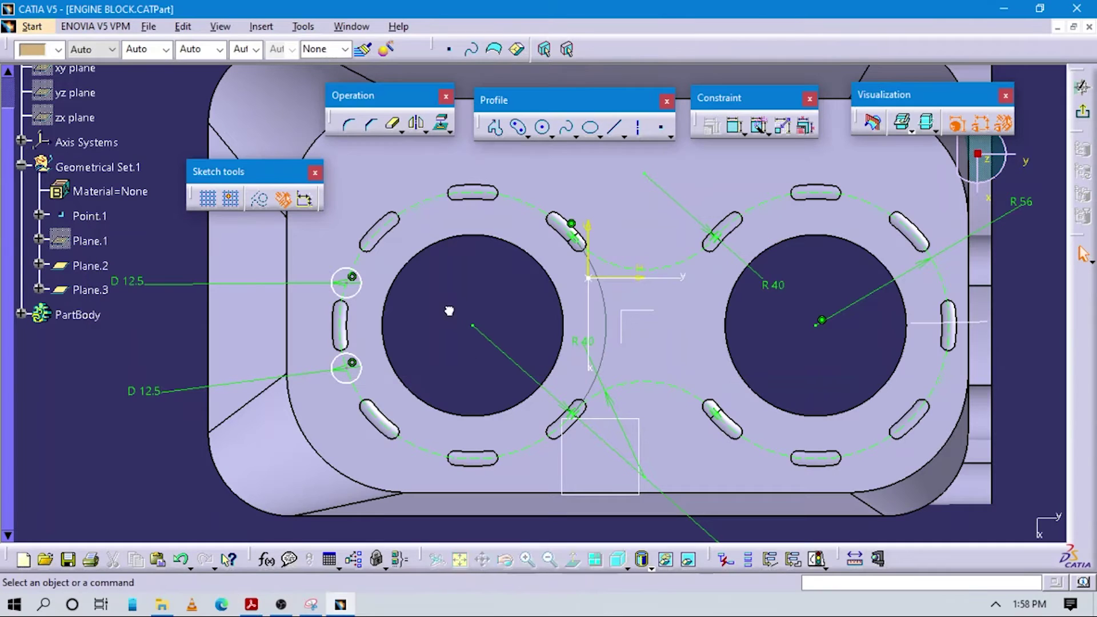
left_click(733, 127)
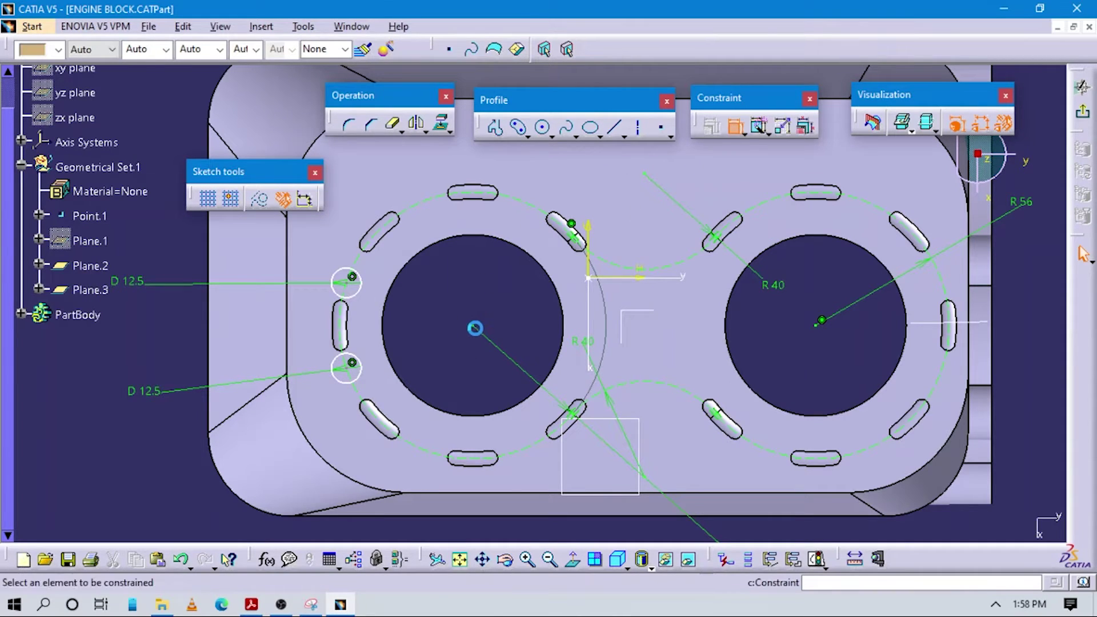
left_click(359, 288)
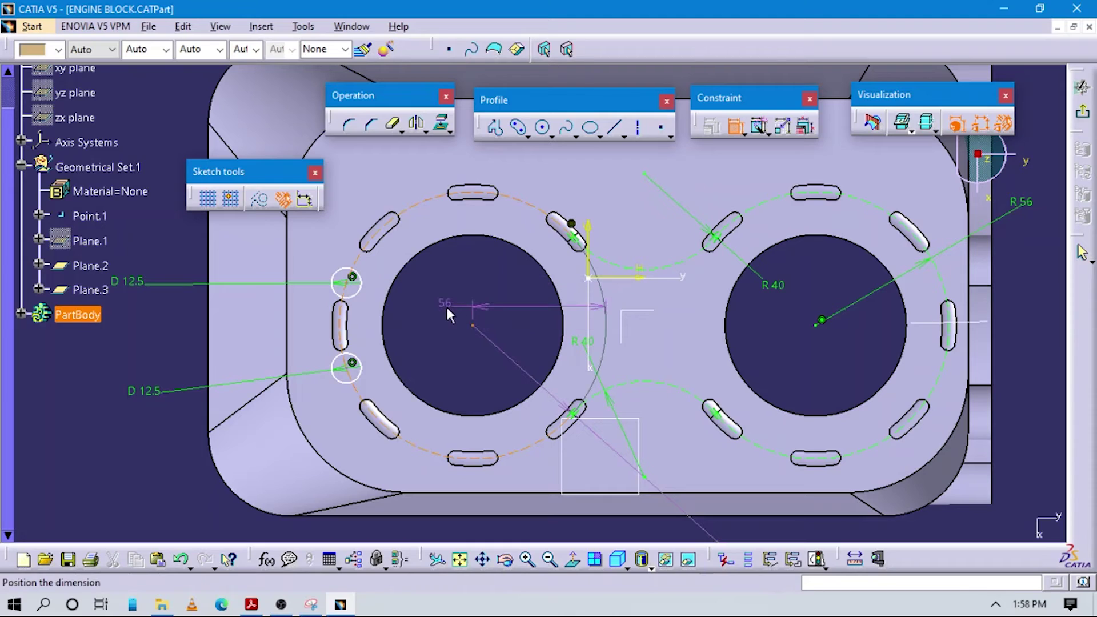
right_click(451, 301)
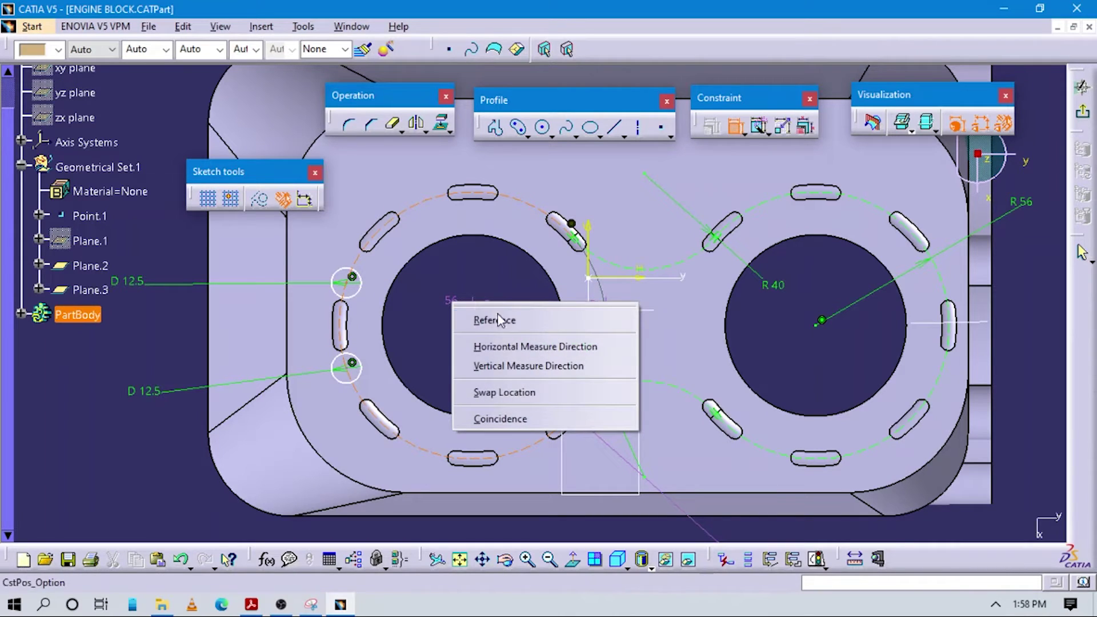
left_click(503, 365)
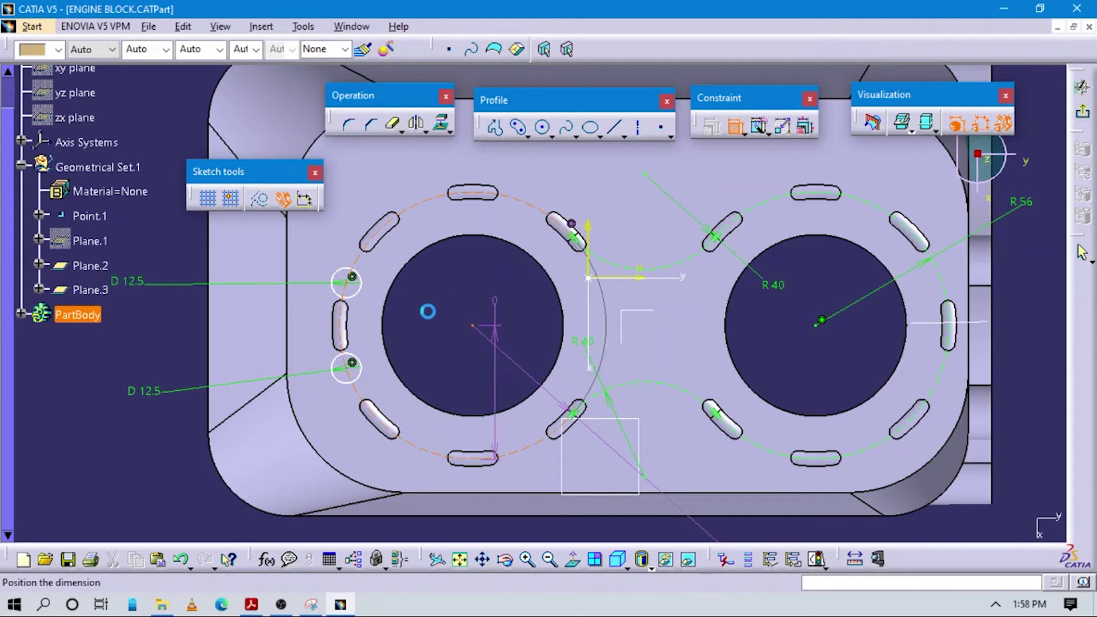
- Dimension the upper 12.5 mm circle vertically from the left bore's centre and set the distance to 21 mm
left_click(735, 127)
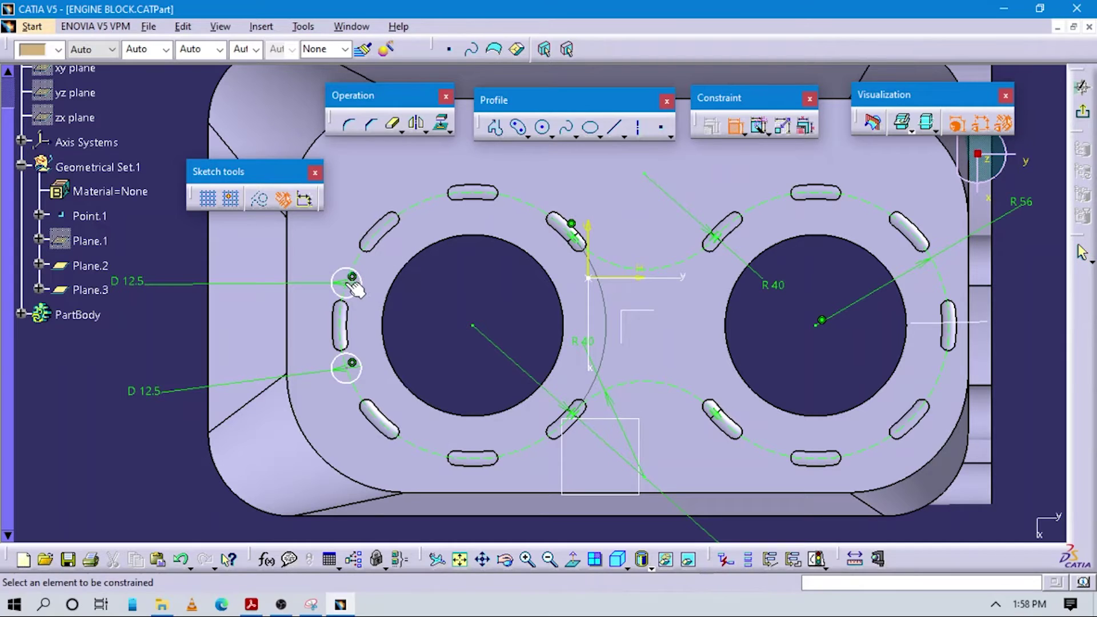
left_click(497, 332)
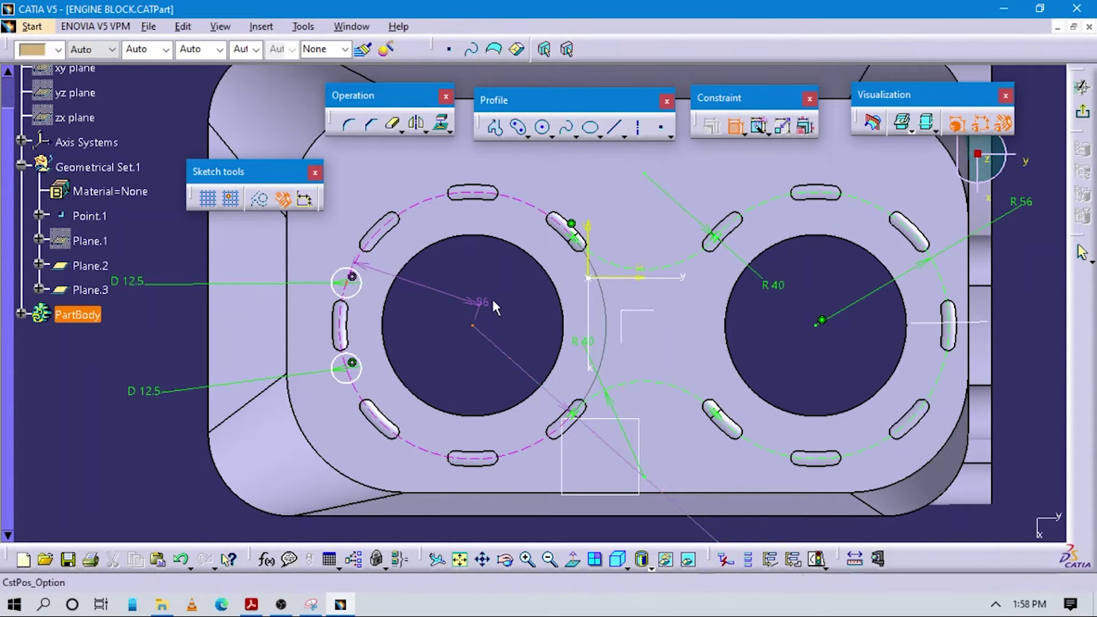
right_click(492, 299)
left_click(563, 362)
left_click(492, 284)
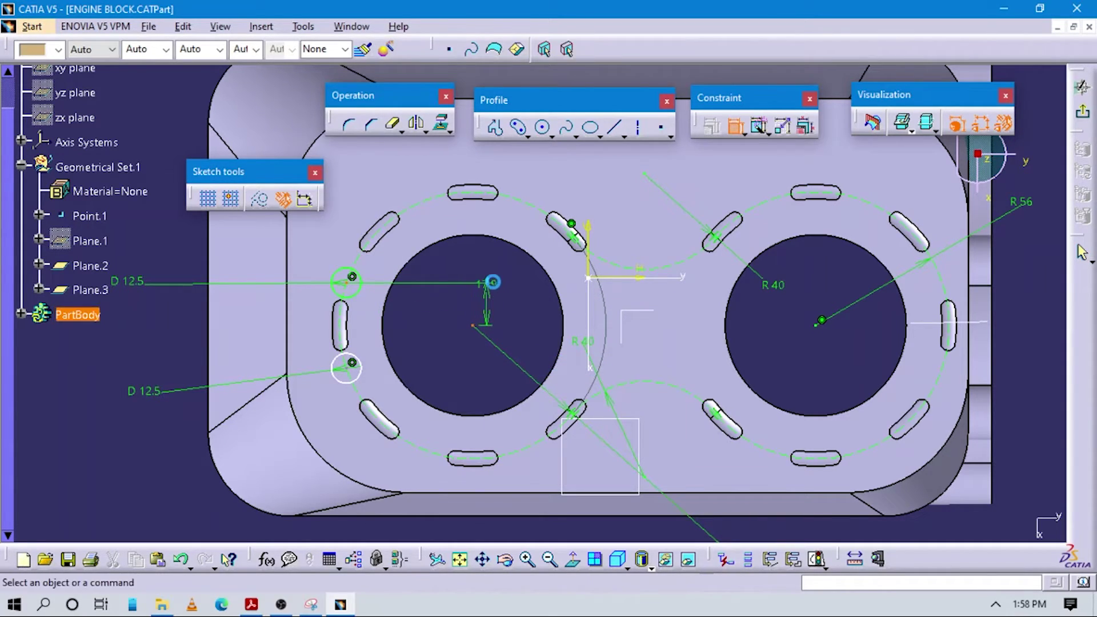
double_click(488, 284)
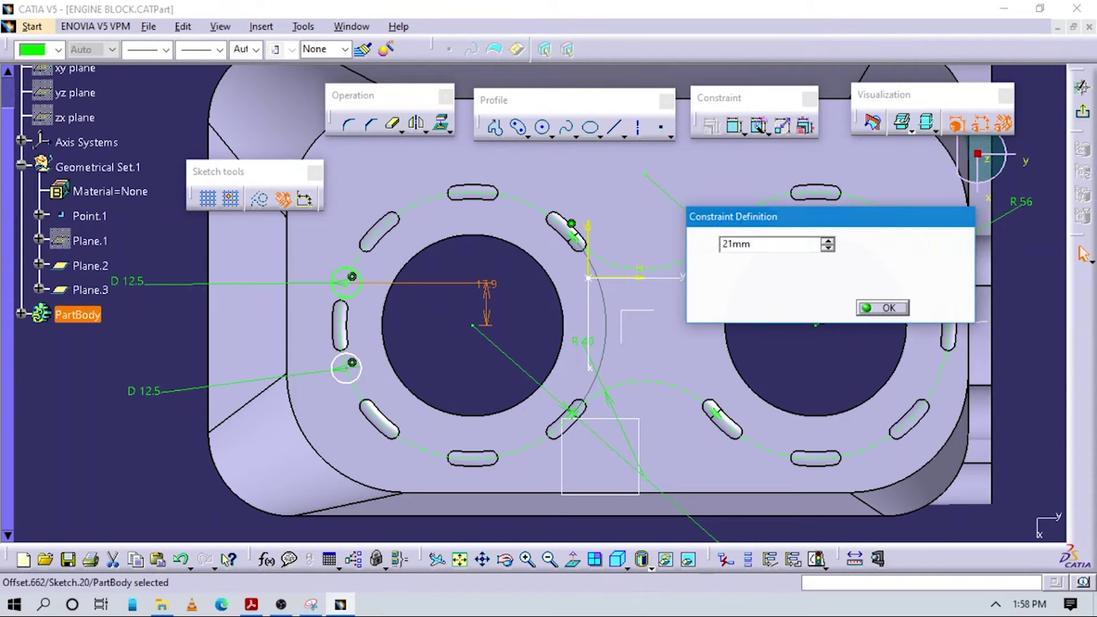
key("Return")
- Recheck the Appendix 16 drawing and set the lower 12.5 mm circle's vertical distance from the left bore's centre to 21 mm
key("alt+Tab")
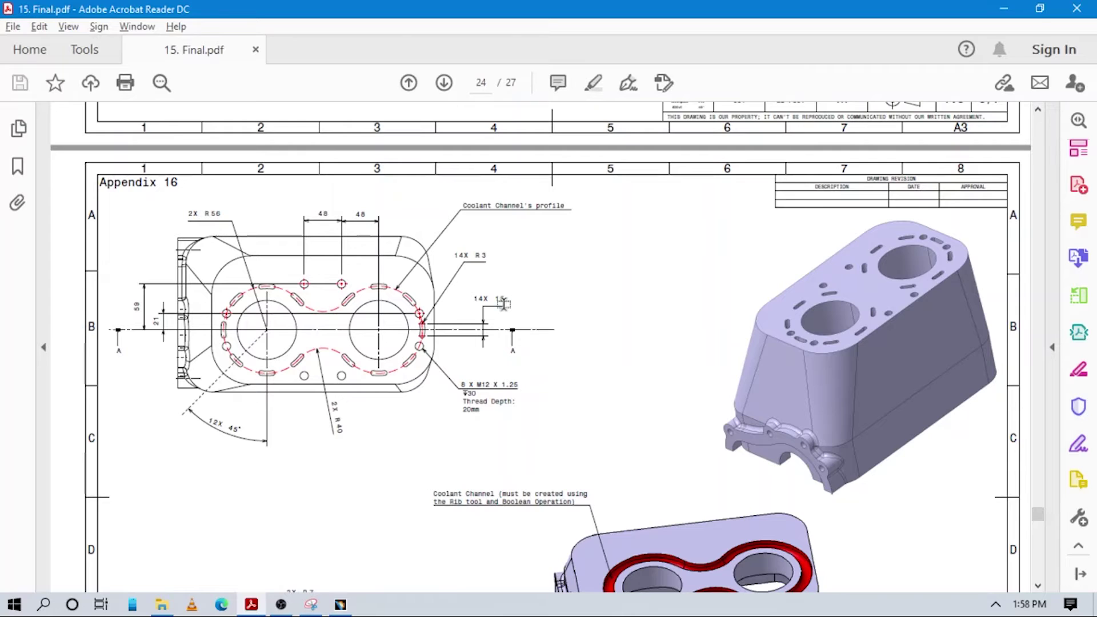
key("alt+Tab")
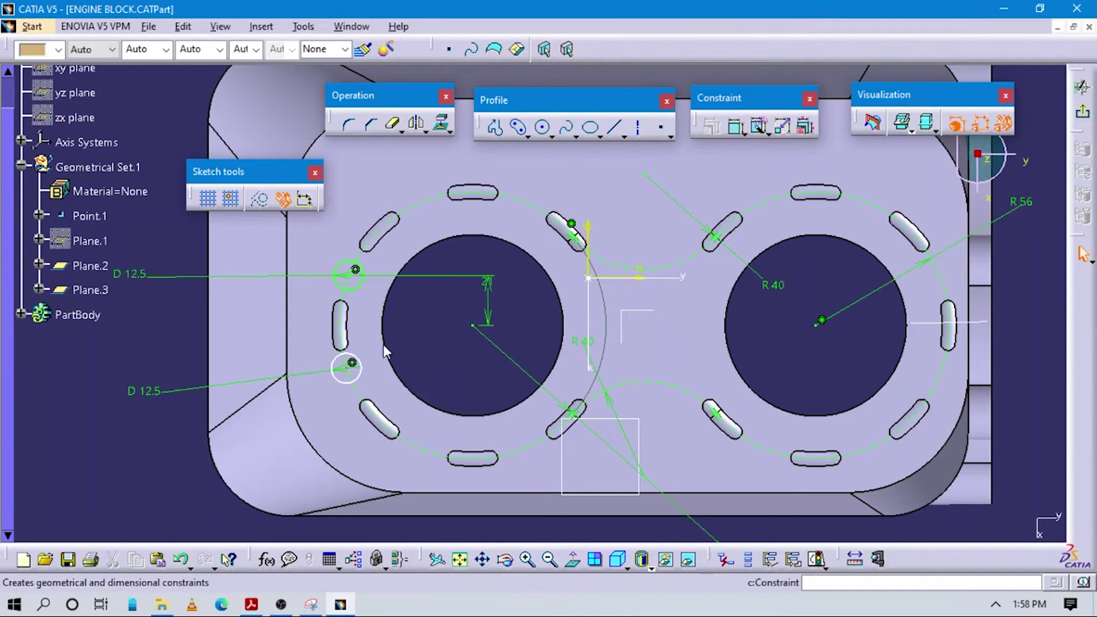
left_click(361, 313)
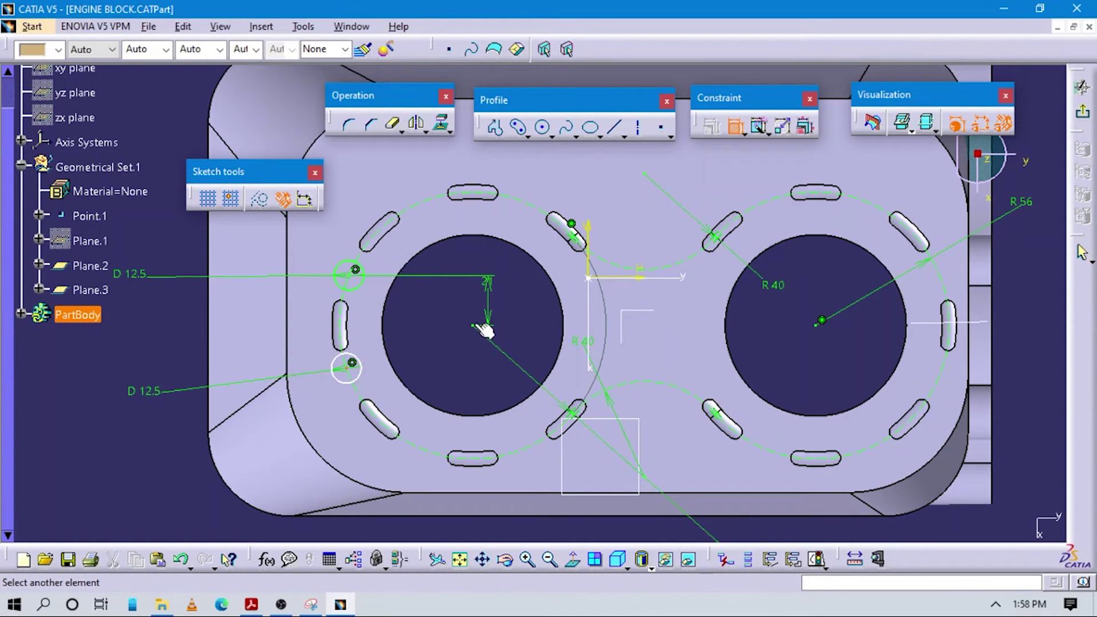
right_click(435, 325)
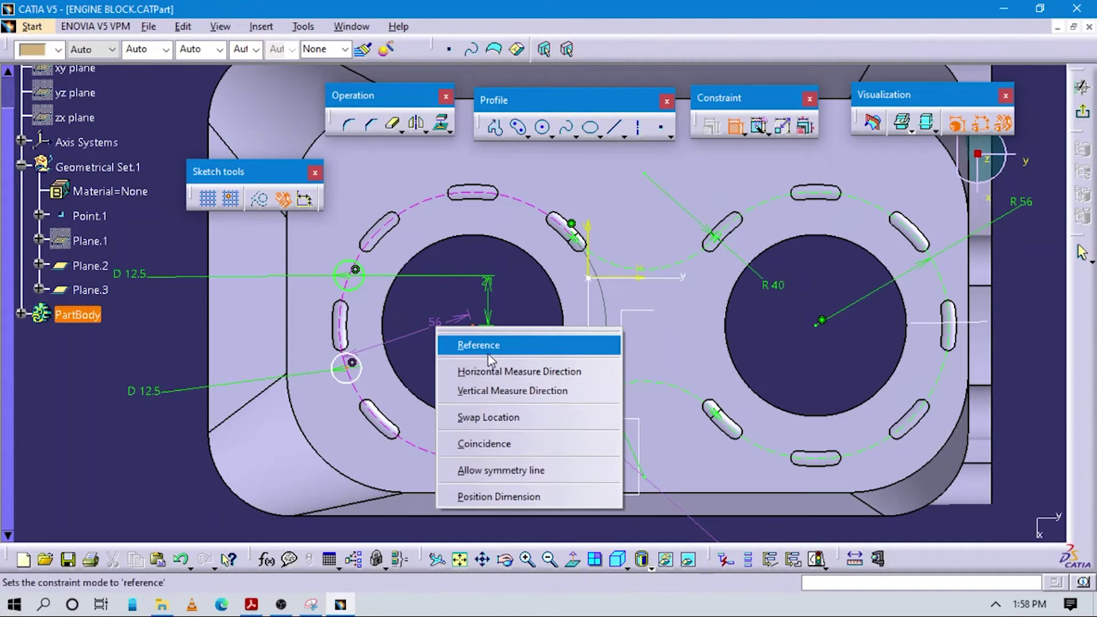
left_click(474, 388)
left_click(462, 370)
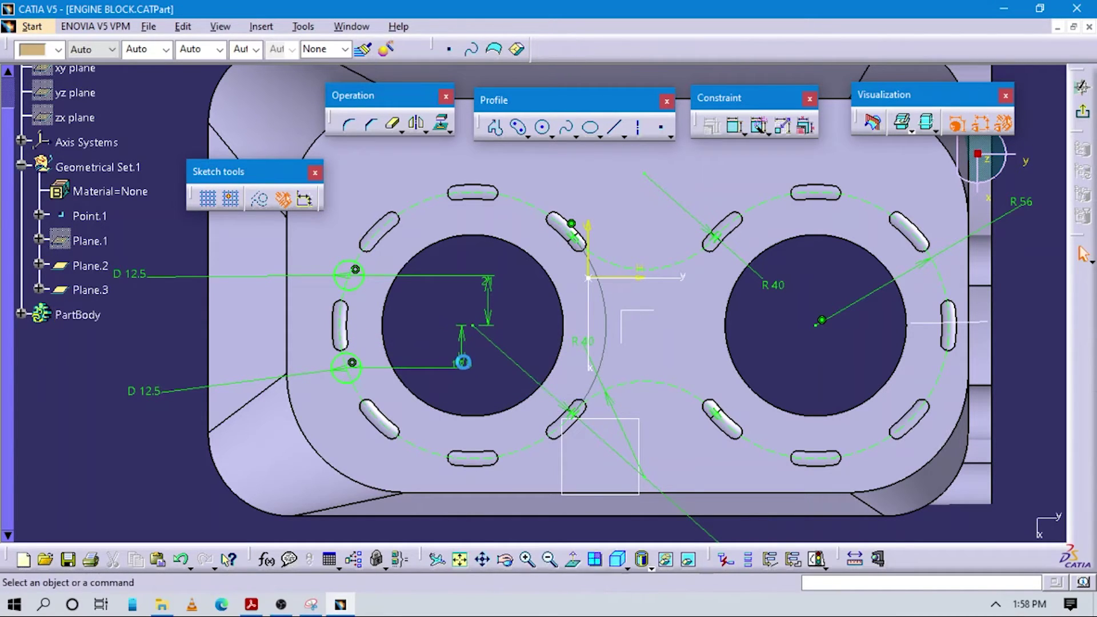
double_click(462, 361)
type("21mm")
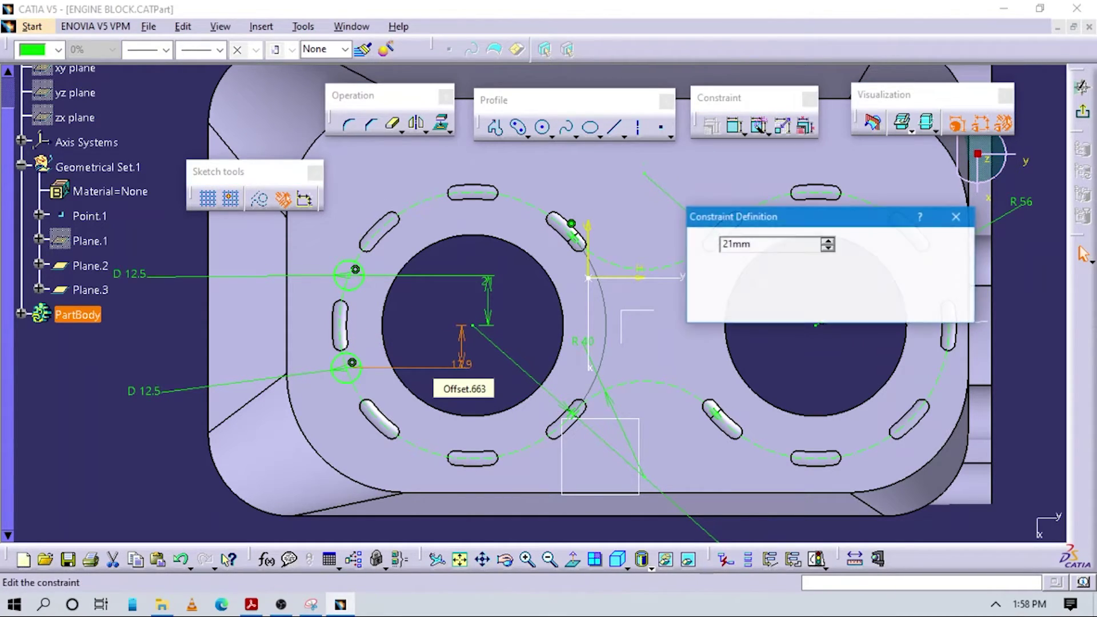
key("Return")
- Draw a vertical axis about 144 mm long midway between the two bores
middle_click_drag(426, 340, 437, 394, "ctrl")
left_click(931, 292)
left_click(637, 127)
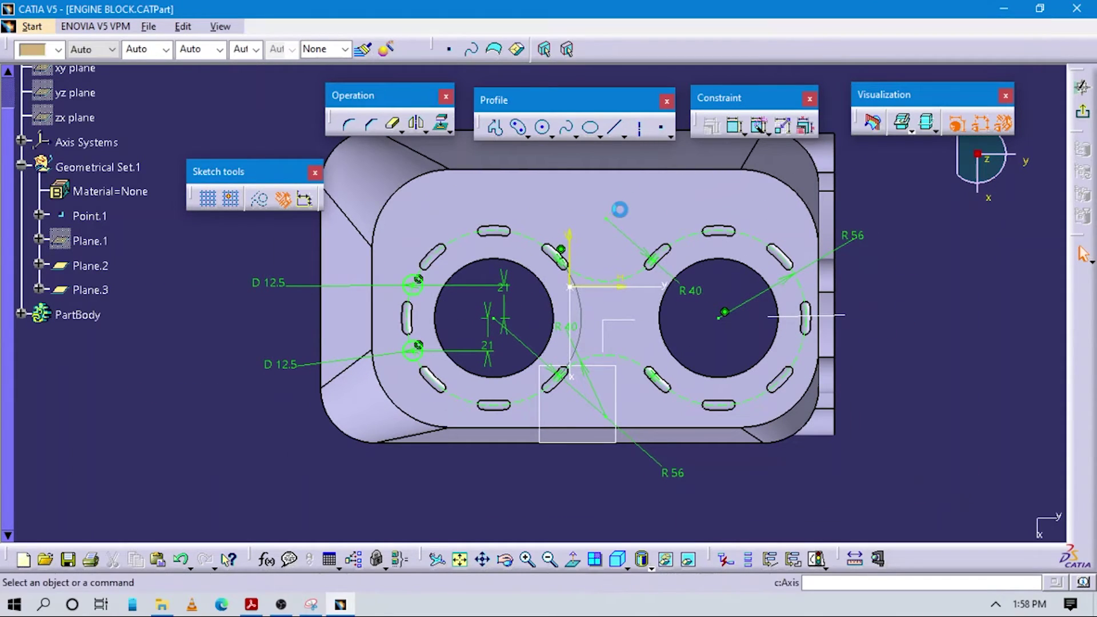
left_click(607, 252)
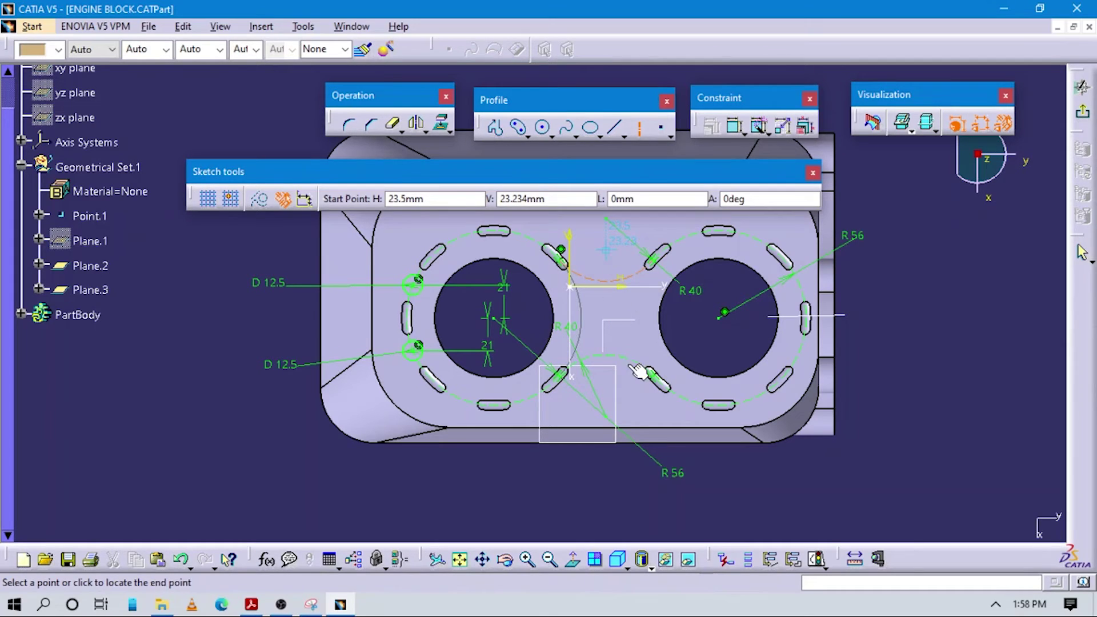
left_click(604, 476)
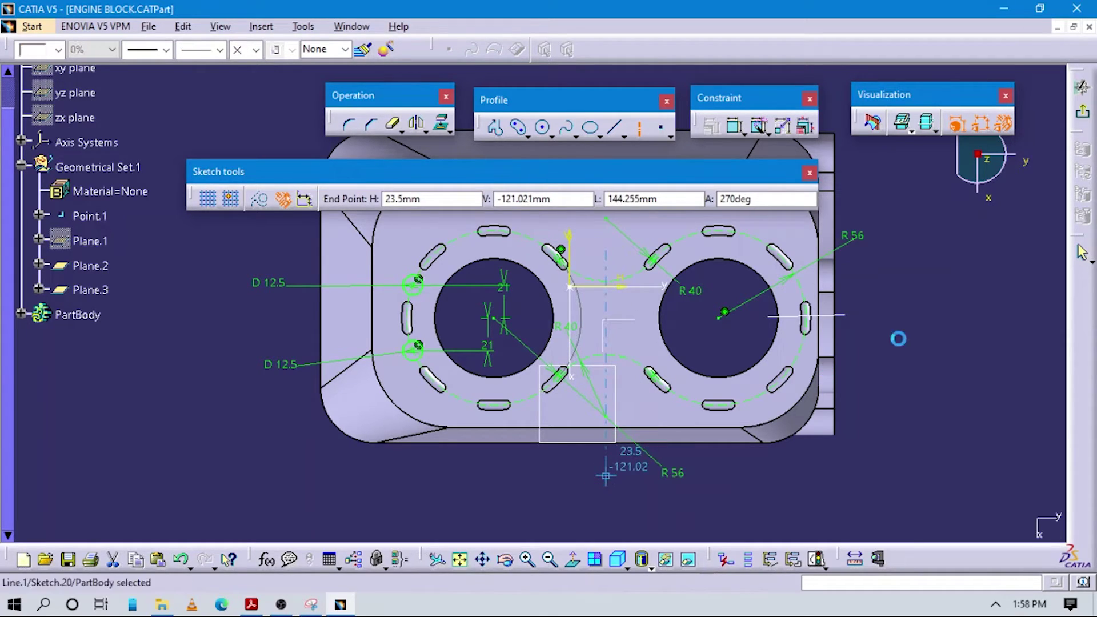
- Dimension the vertical axis horizontally from the left bore's centre and set the distance to 72 mm
left_click(735, 126)
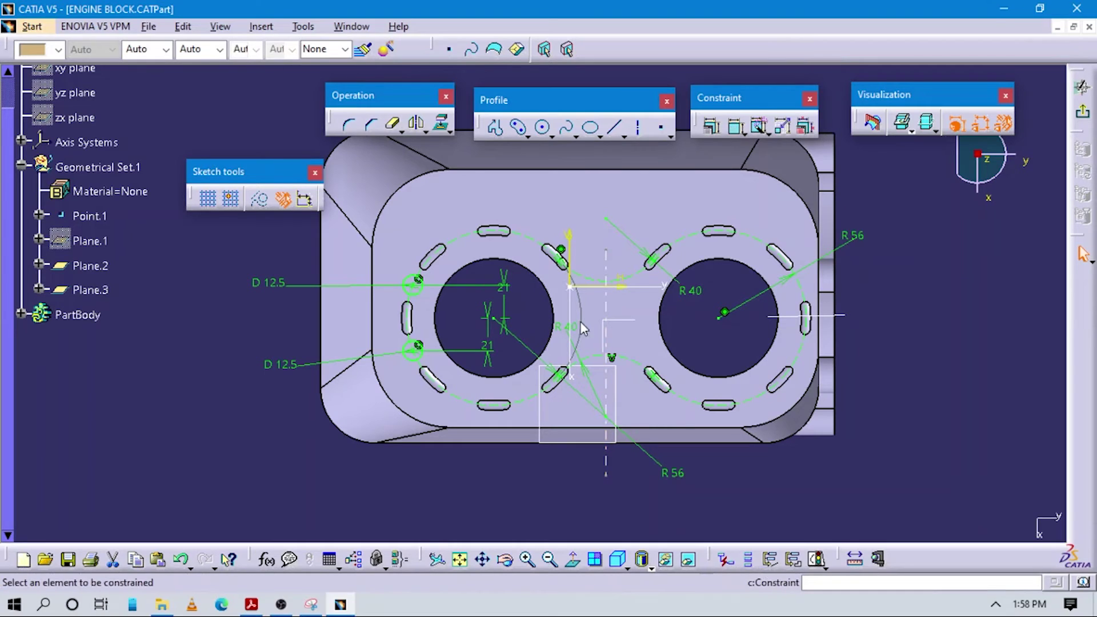
left_click(494, 320)
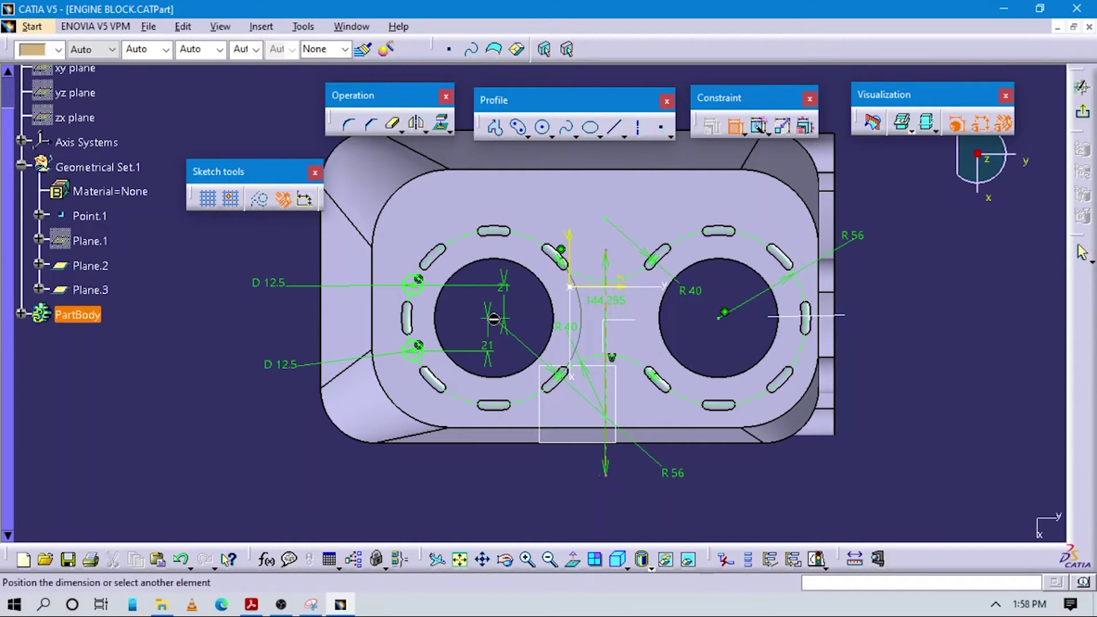
left_click(492, 318)
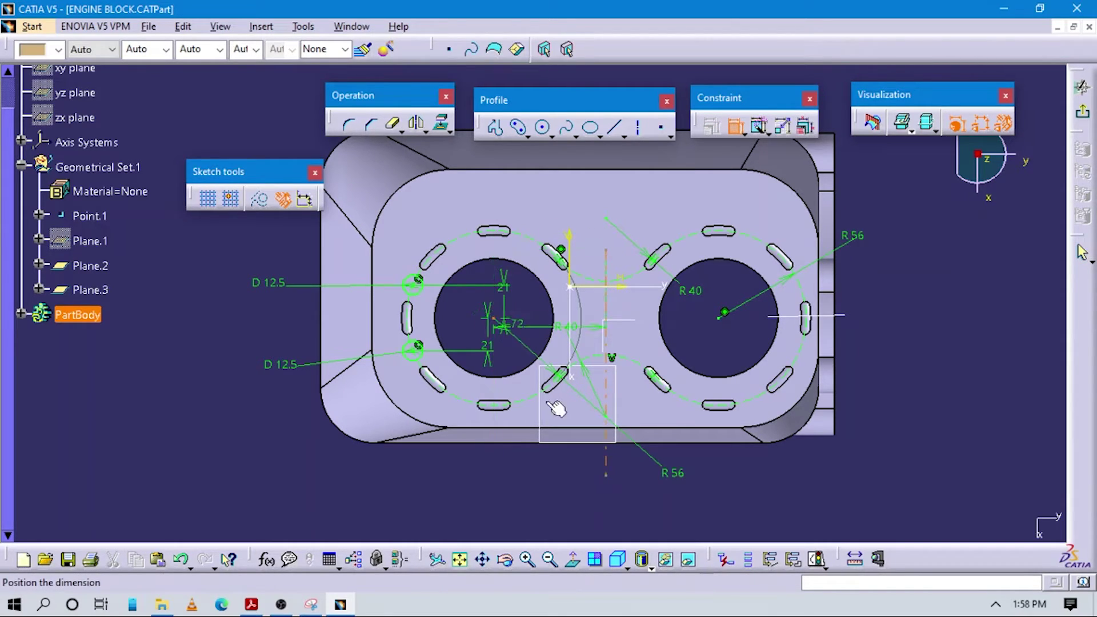
left_click(538, 464)
double_click(541, 454)
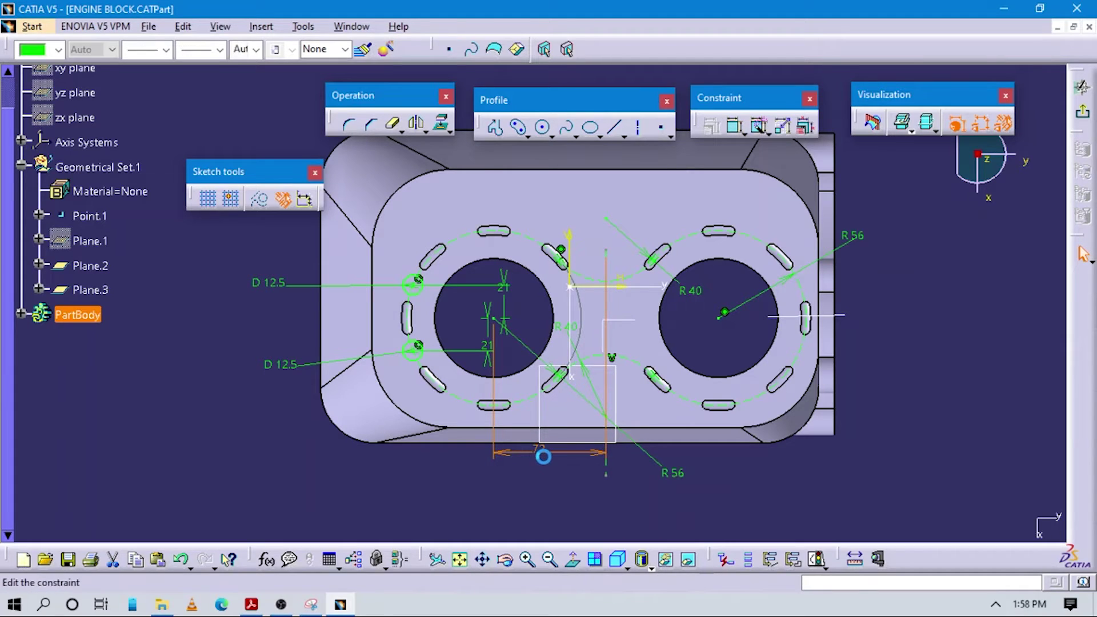
type("/2")
key("Return")
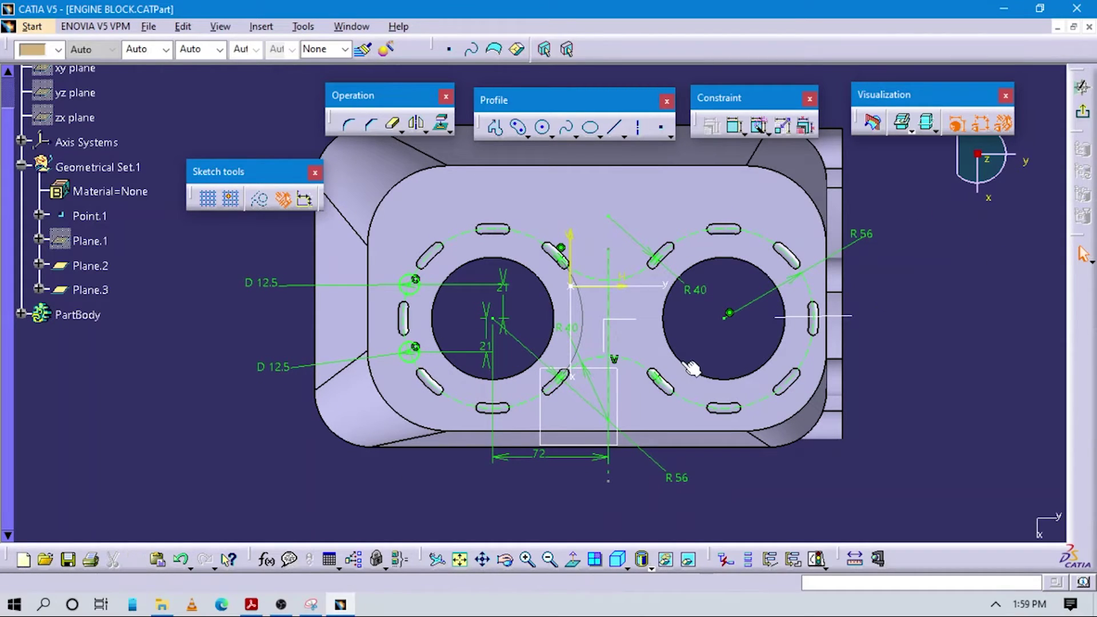
- Mirror the two 12.5 mm circles about the vertical axis and check the remaining bolt-hole positions on the Appendix 16 drawing
left_click(417, 287)
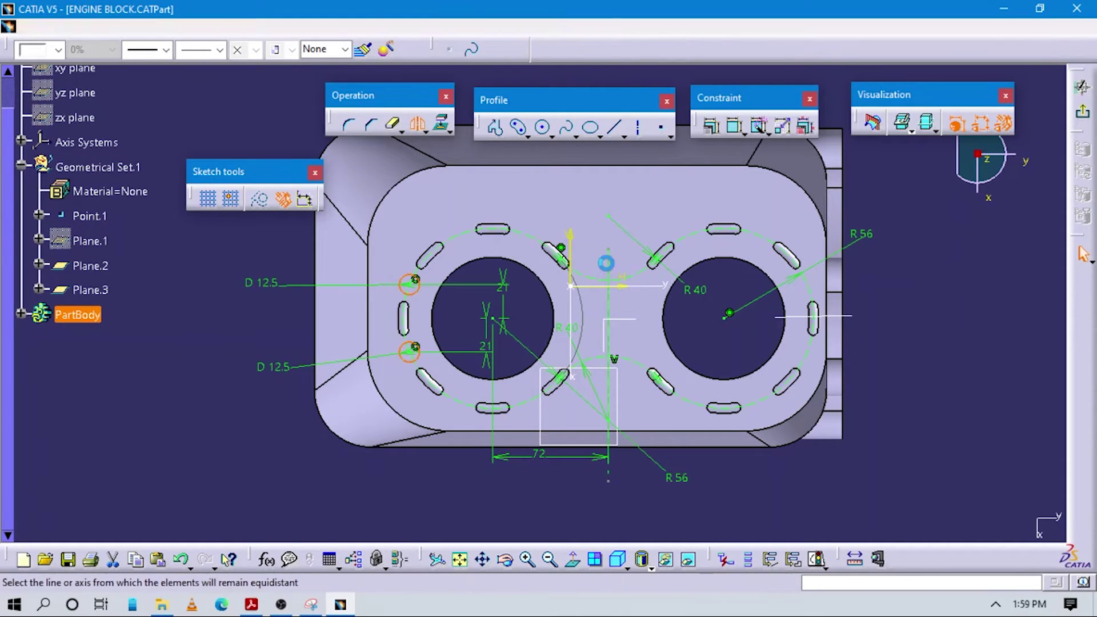
left_click(606, 263)
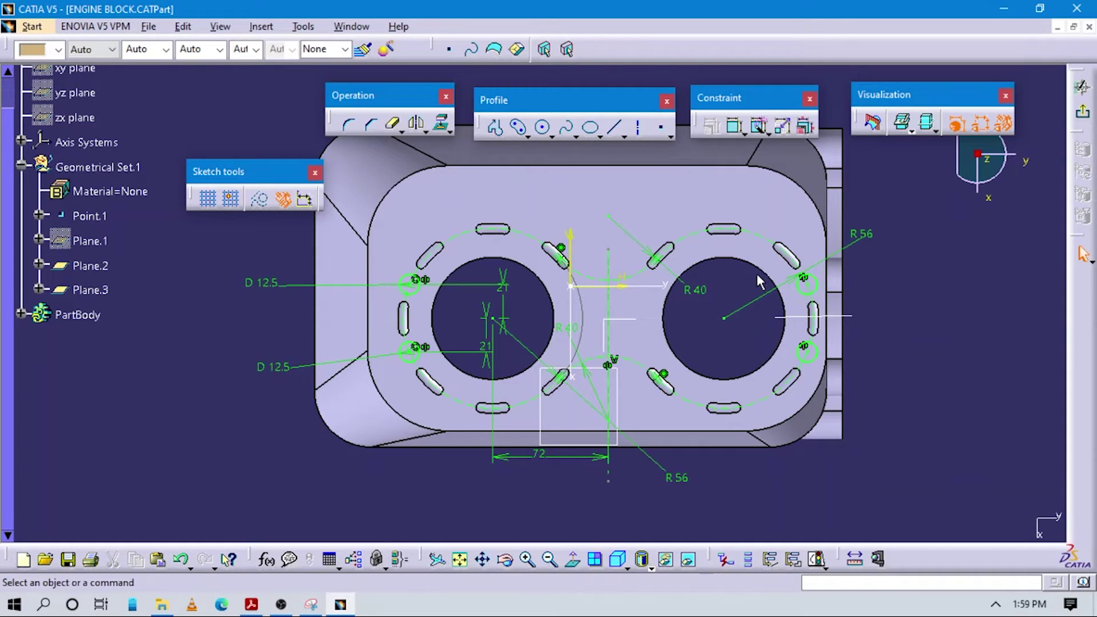
key("alt+Tab")
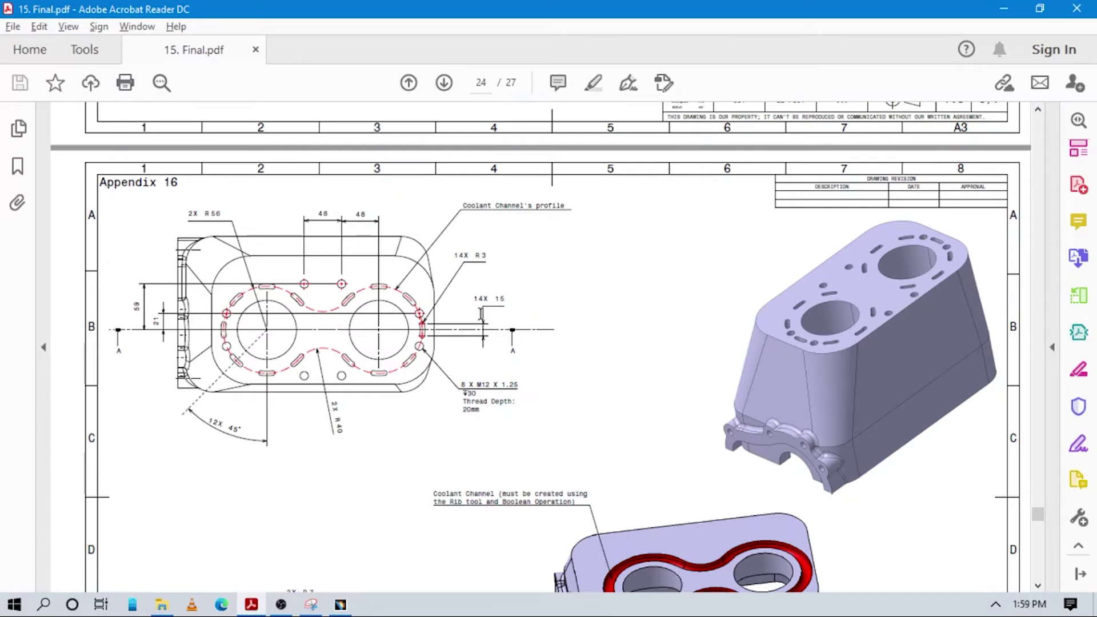
key("alt+Tab")
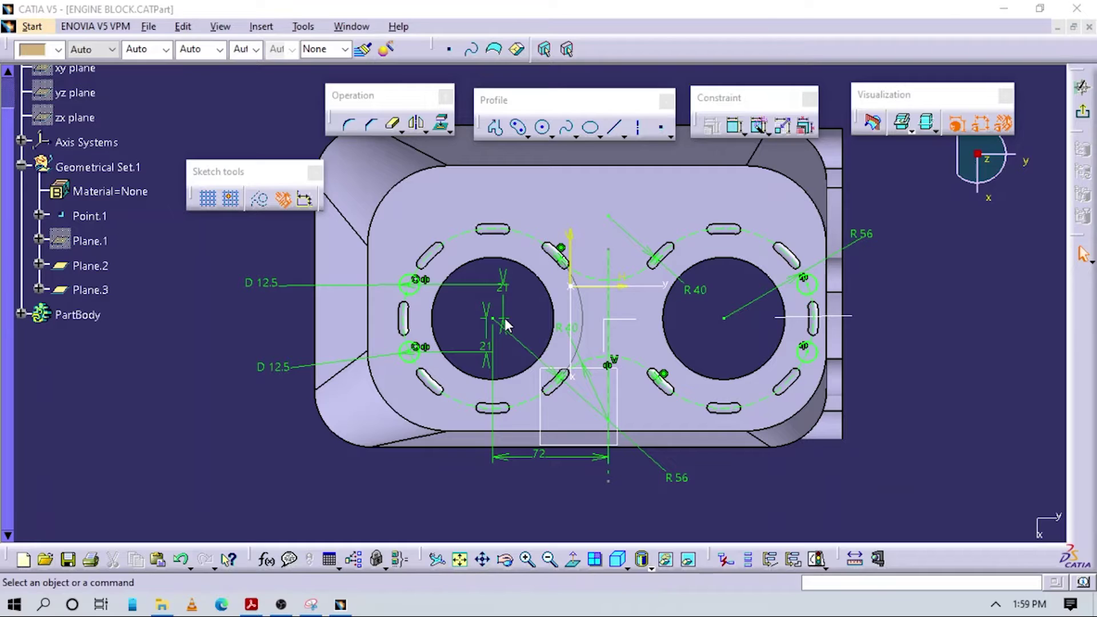
- Sketch two circles above the coolant slots, one on each side of the vertical axis, the right one about 9 mm in radius
middle_click_drag(705, 303, 678, 324)
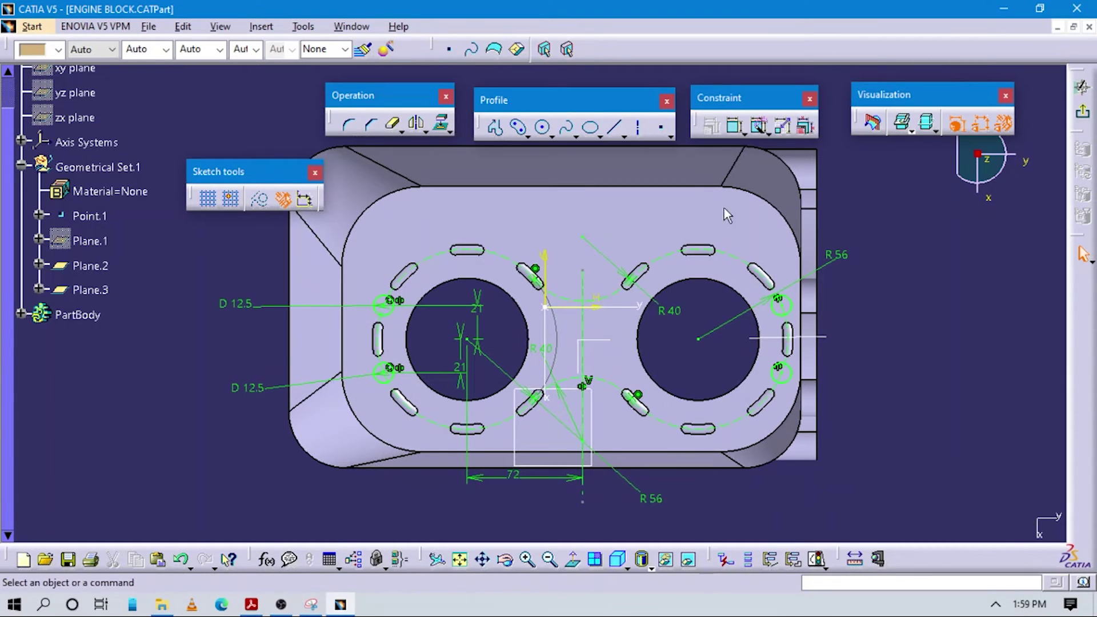
left_click(541, 127)
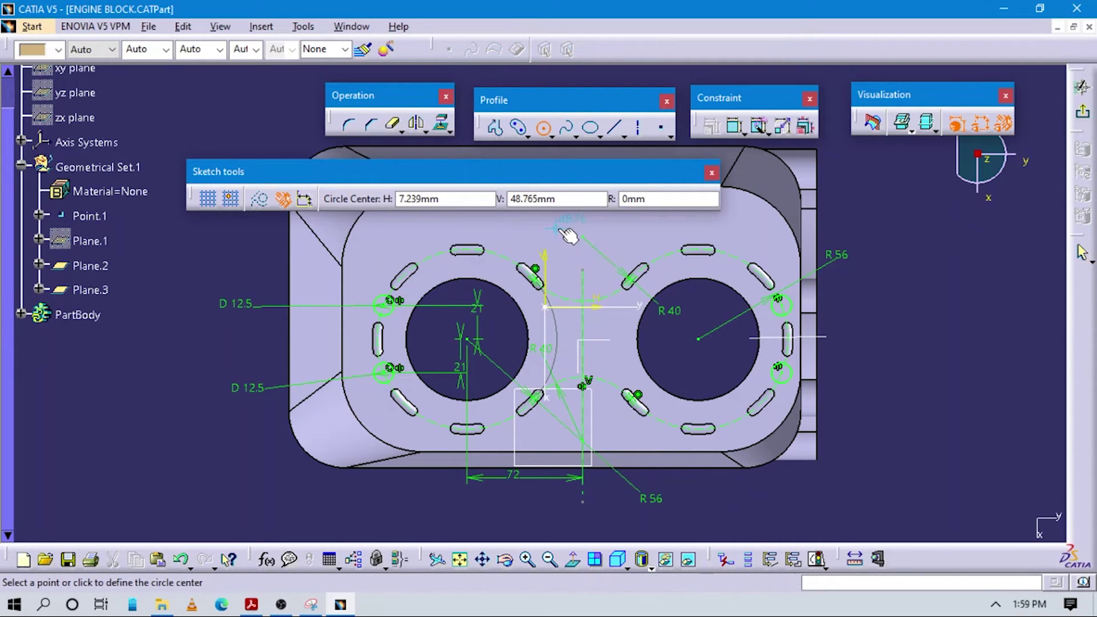
left_click(581, 228)
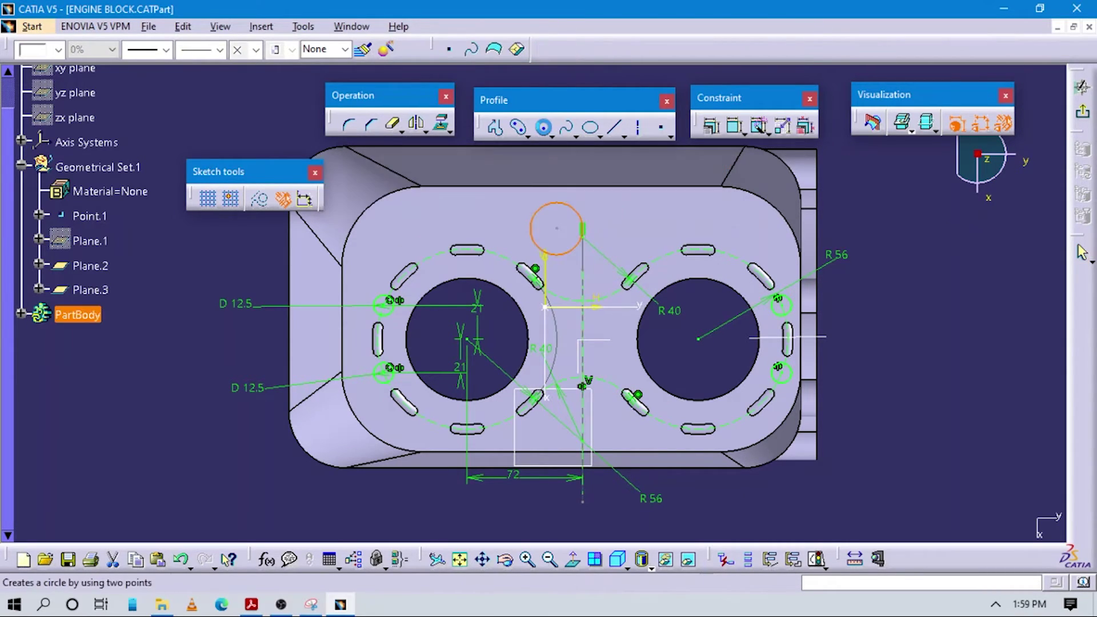
left_click(631, 230)
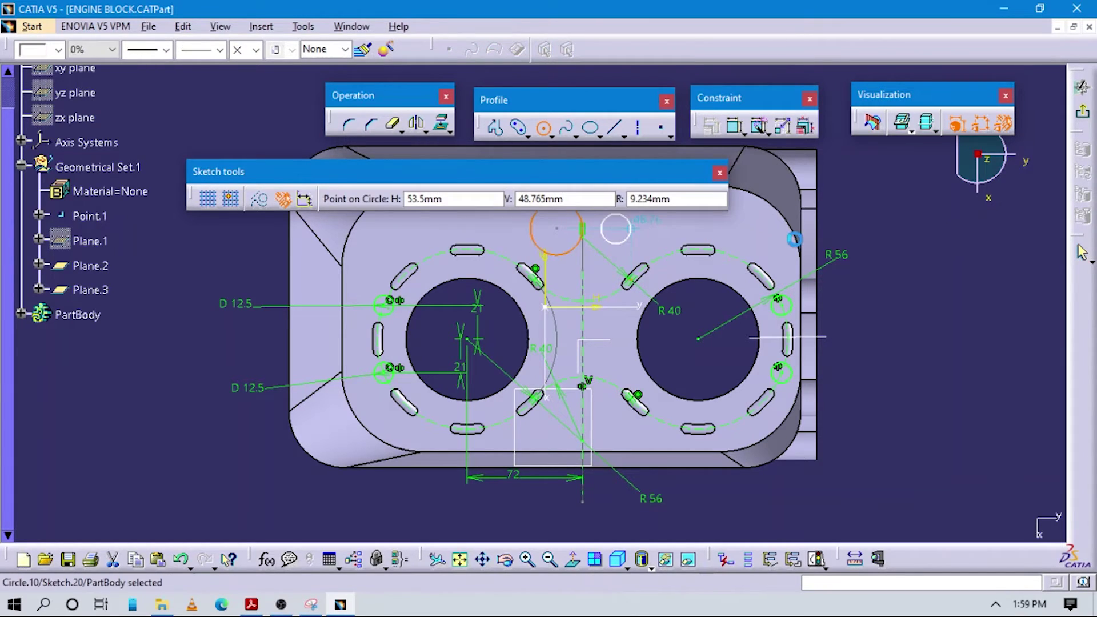
- Move the left sketched circle up beyond the top face and remove the constraint tying it to the vertical axis
middle_click_drag(831, 292, 797, 303)
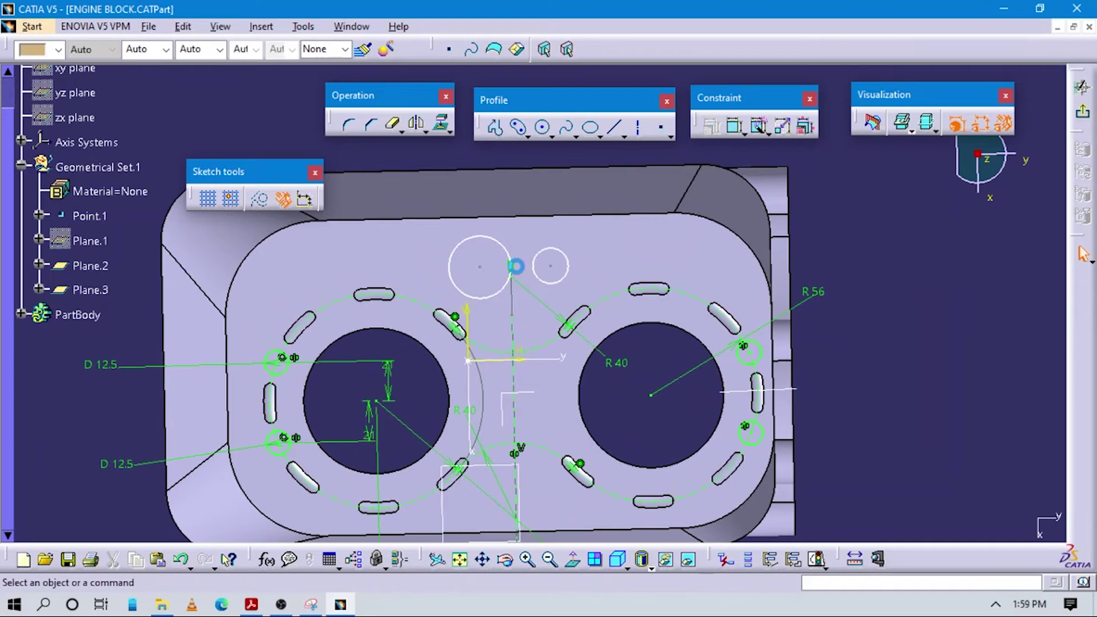
middle_click_drag(609, 326, 529, 284)
left_click(513, 266)
left_click(497, 257)
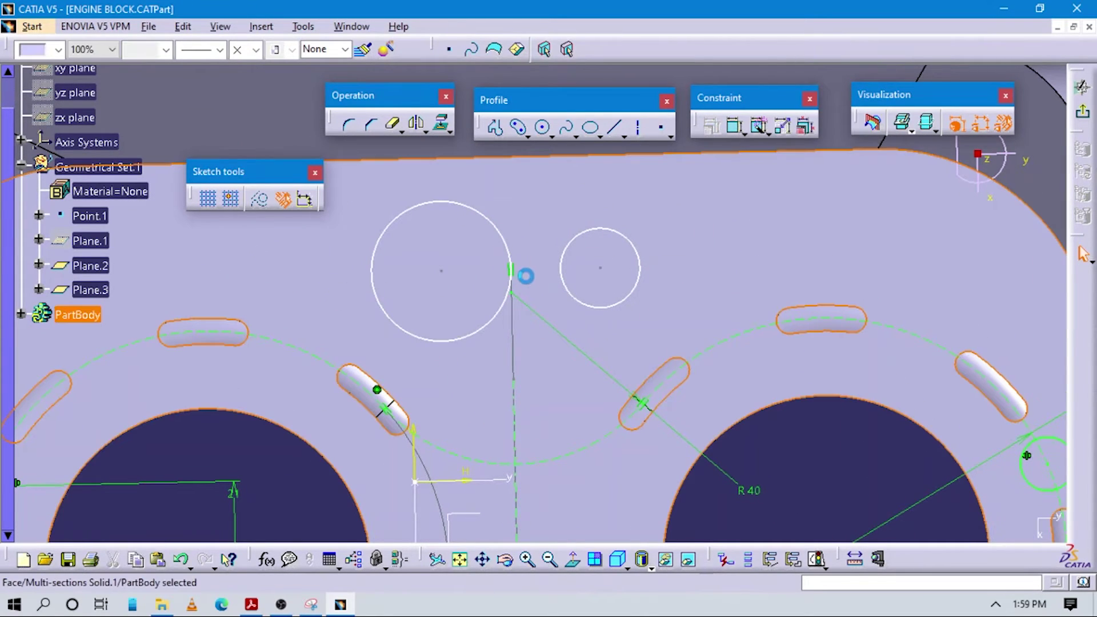
left_click(513, 266)
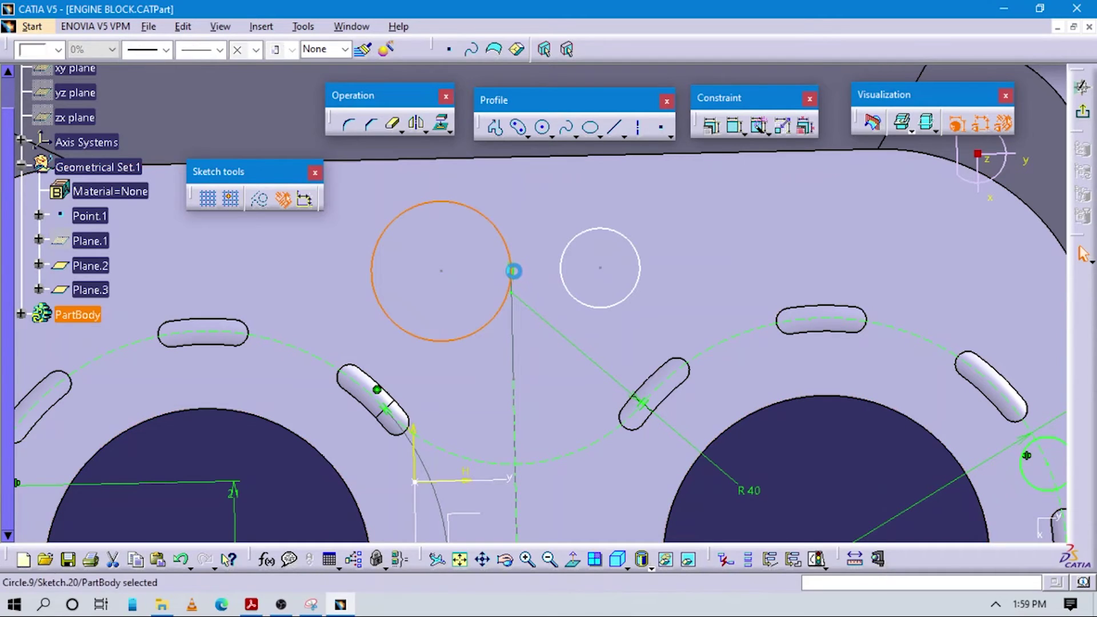
left_click(502, 310)
mouse_move(485, 331)
left_mouse_down()
mouse_move(489, 350)
mouse_move(493, 160)
left_mouse_up()
middle_click_drag(577, 254, 600, 490)
left_click_drag(484, 322, 484, 195)
left_click(619, 223)
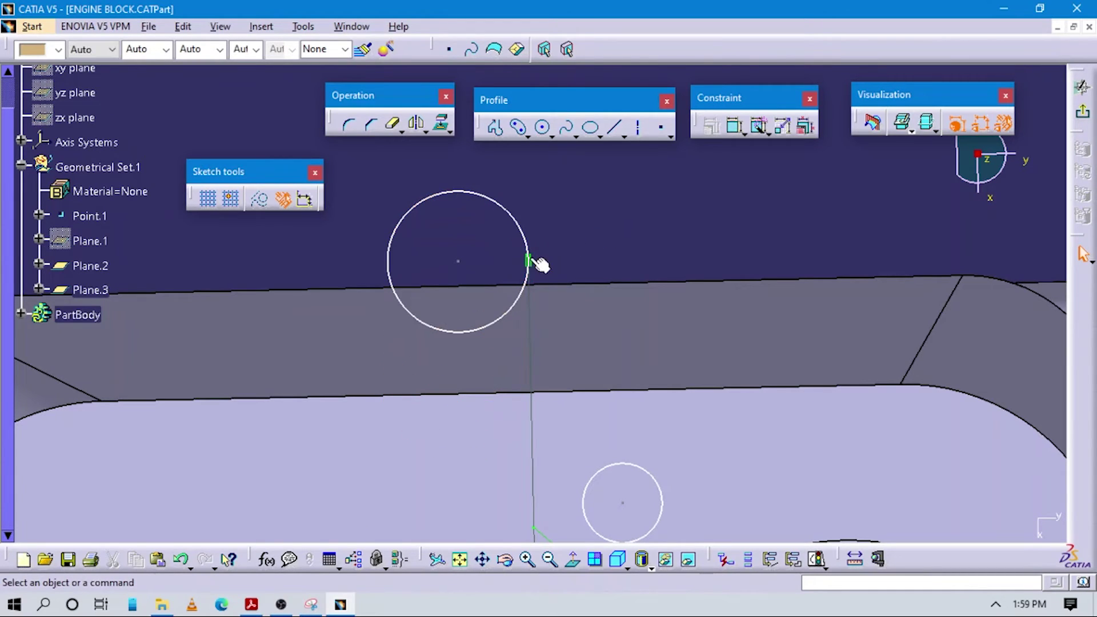
left_click(536, 261)
middle_click_drag(588, 383, 537, 307, "ctrl")
- Dimension the left circle above the block and set its diameter to 12.5 mm
left_click(734, 126)
left_click(521, 273)
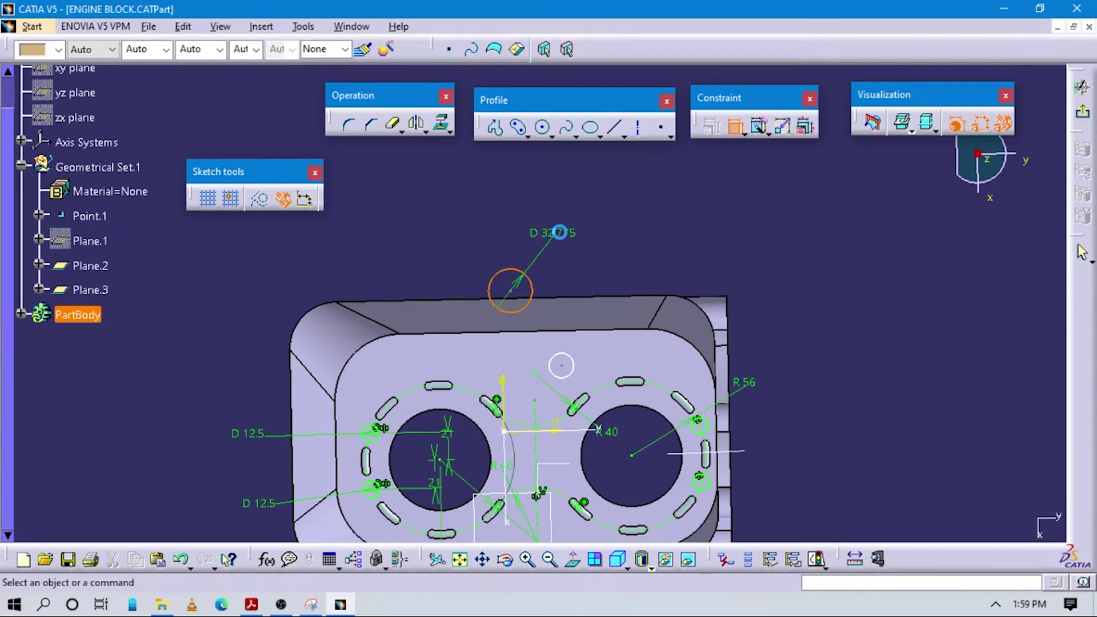
double_click(553, 237)
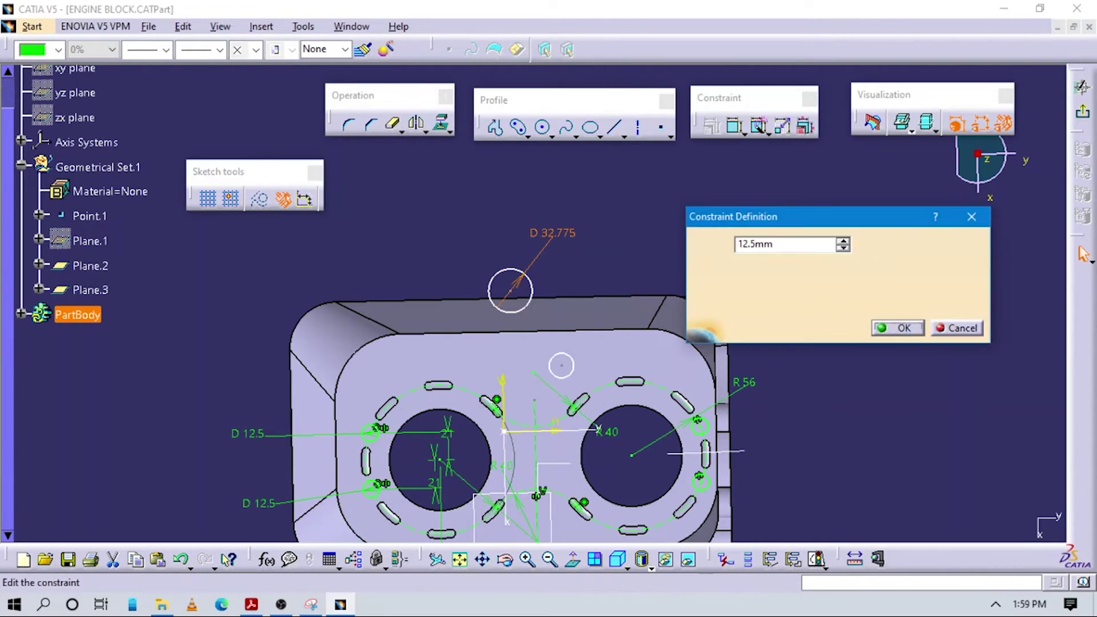
type("12.5")
key("Return")
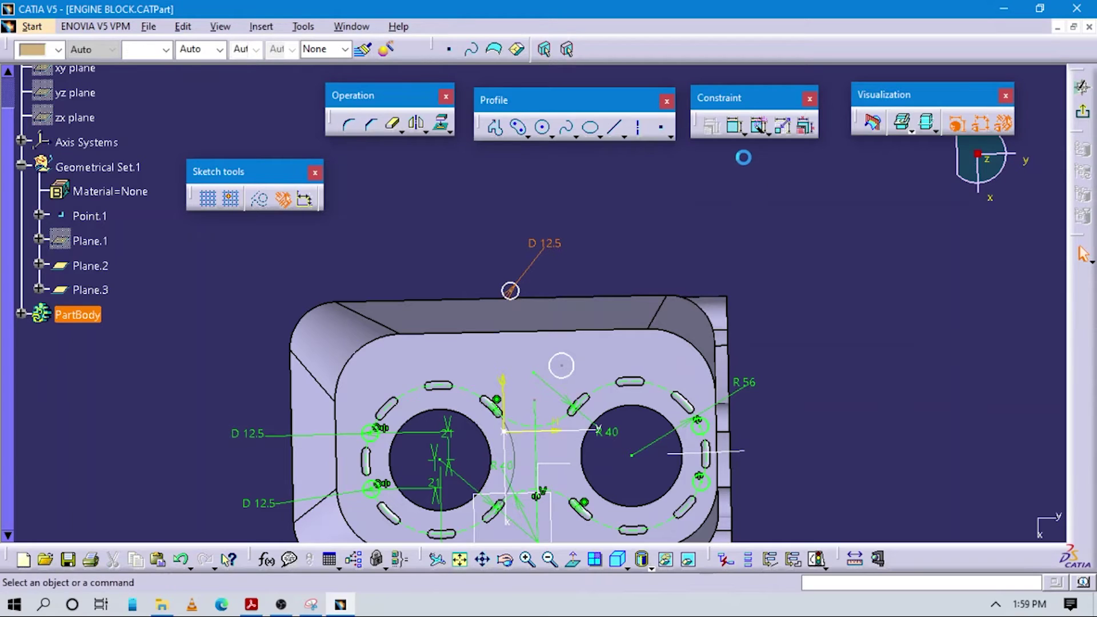
- Dimension the circle on the other side of the vertical axis and set its diameter to 12.5 mm
left_click(734, 125)
left_click(569, 361)
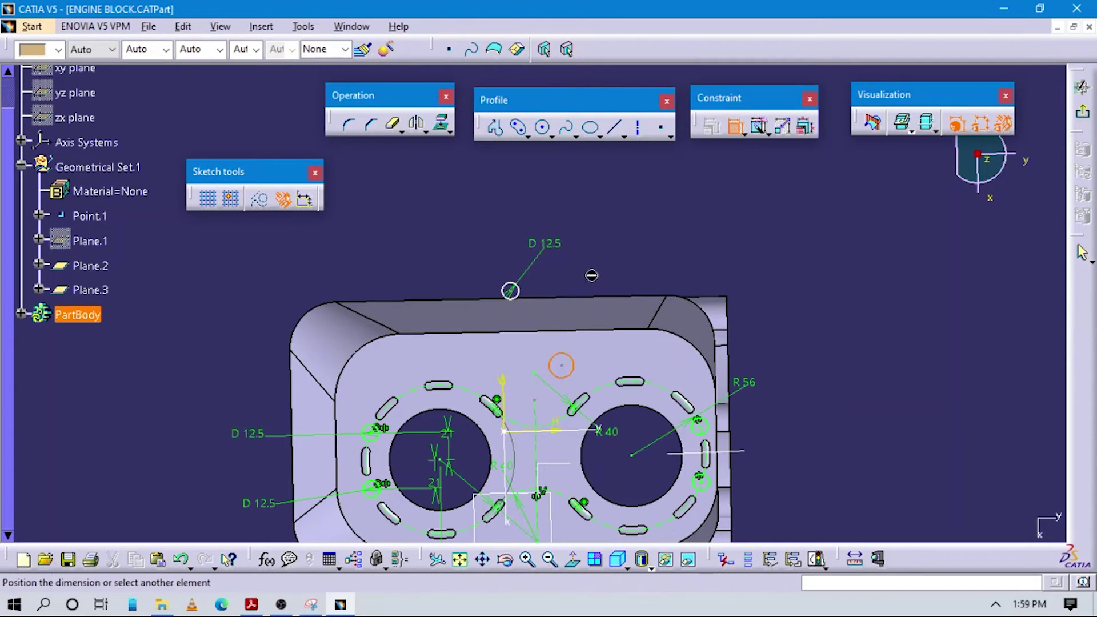
double_click(610, 251)
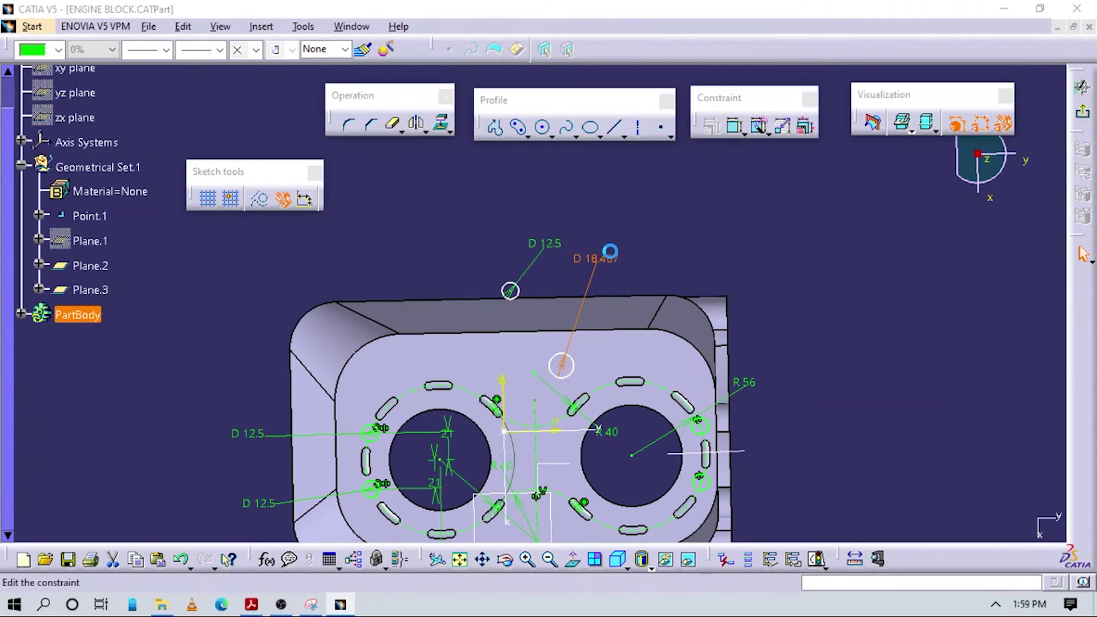
type("12.5mm")
key("Return")
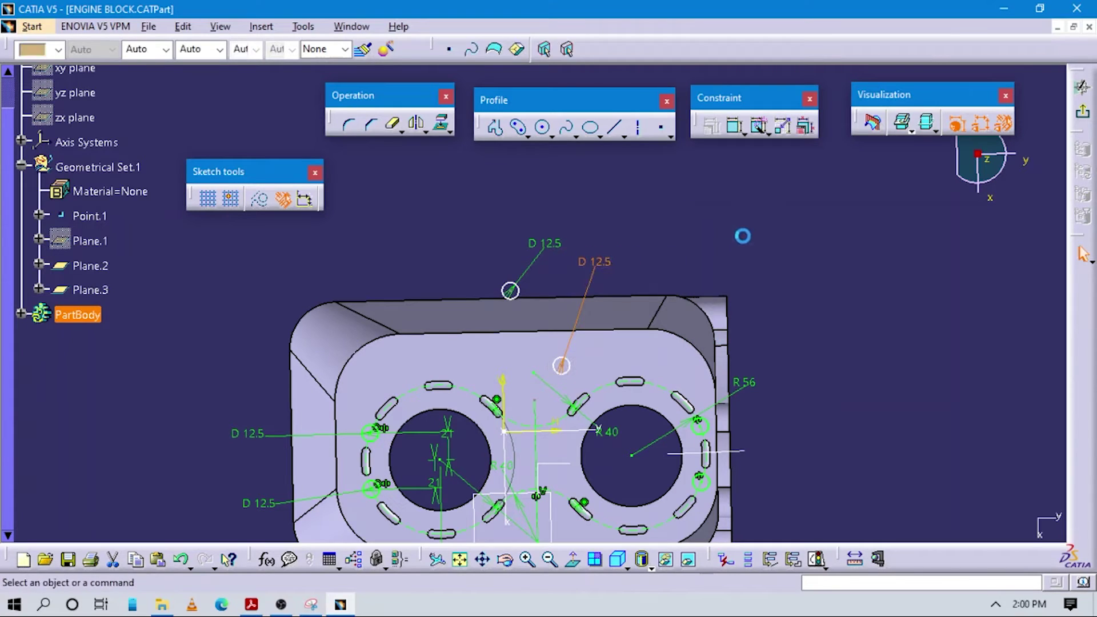
- Dimension the right circle vertically from the right bore's centre and set the distance to 59 mm per the Appendix 16 drawing
left_click(736, 125)
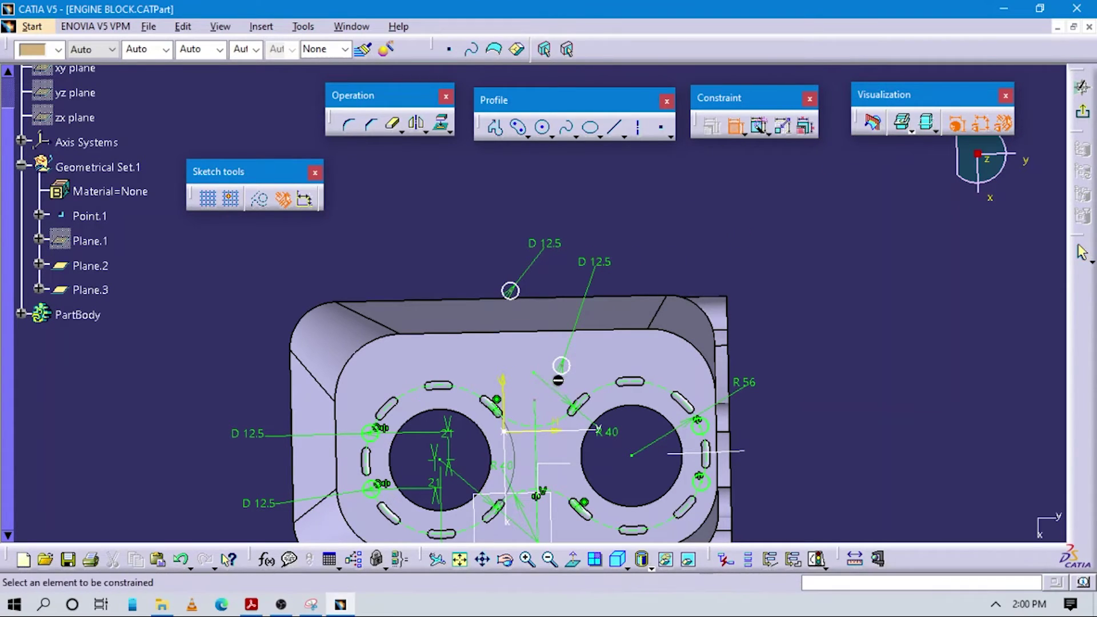
left_click(567, 412)
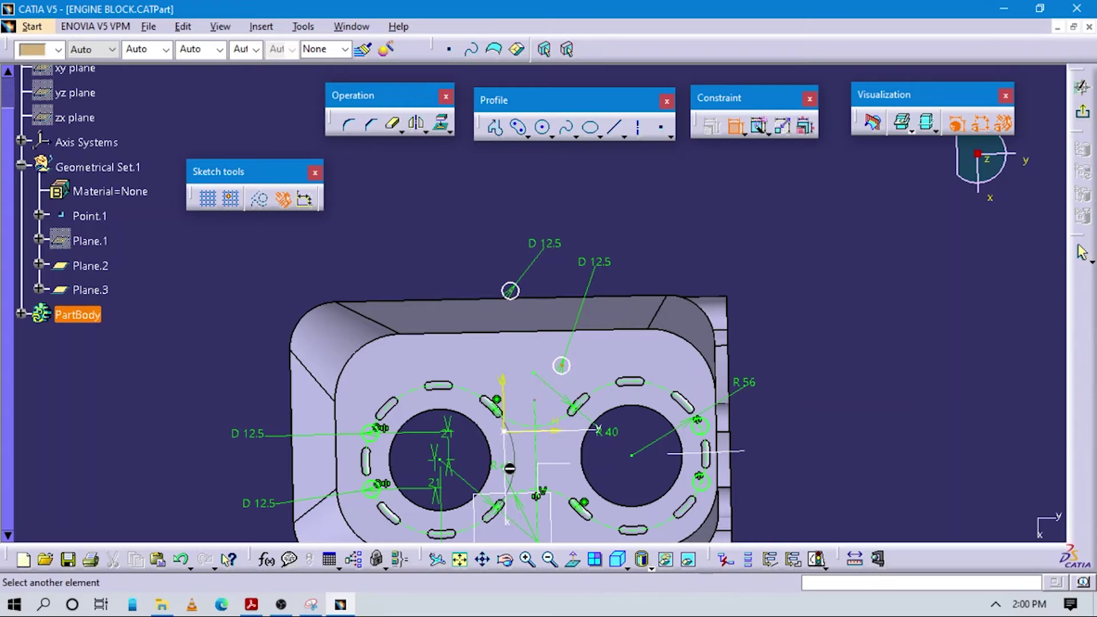
right_click(812, 395)
left_click(897, 458)
left_click(844, 378)
key("alt+Tab")
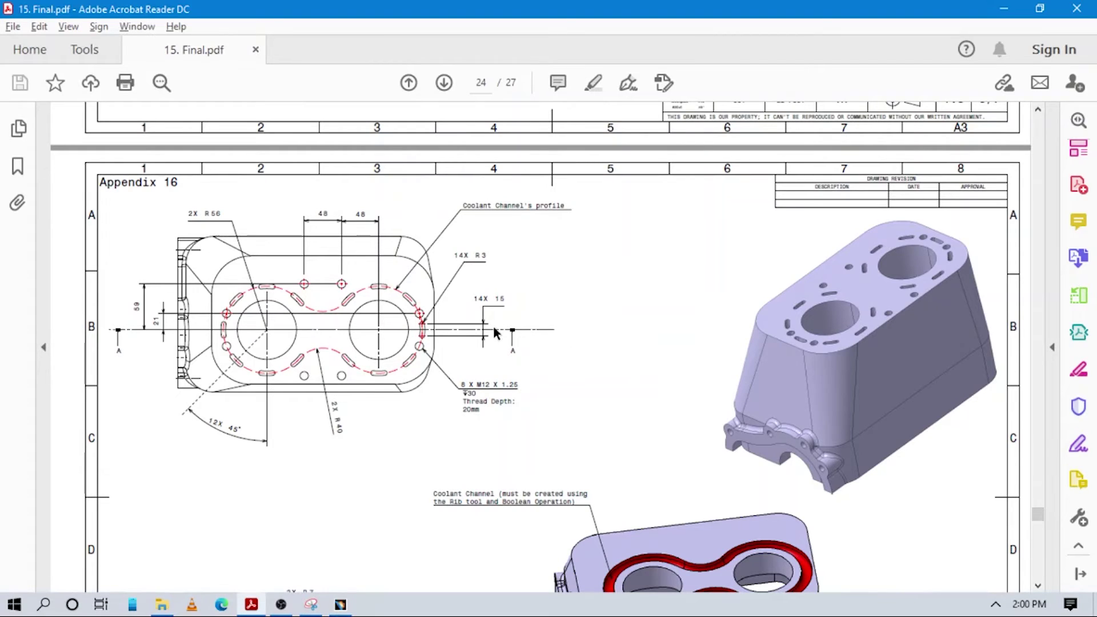
key("alt+Tab")
double_click(841, 372)
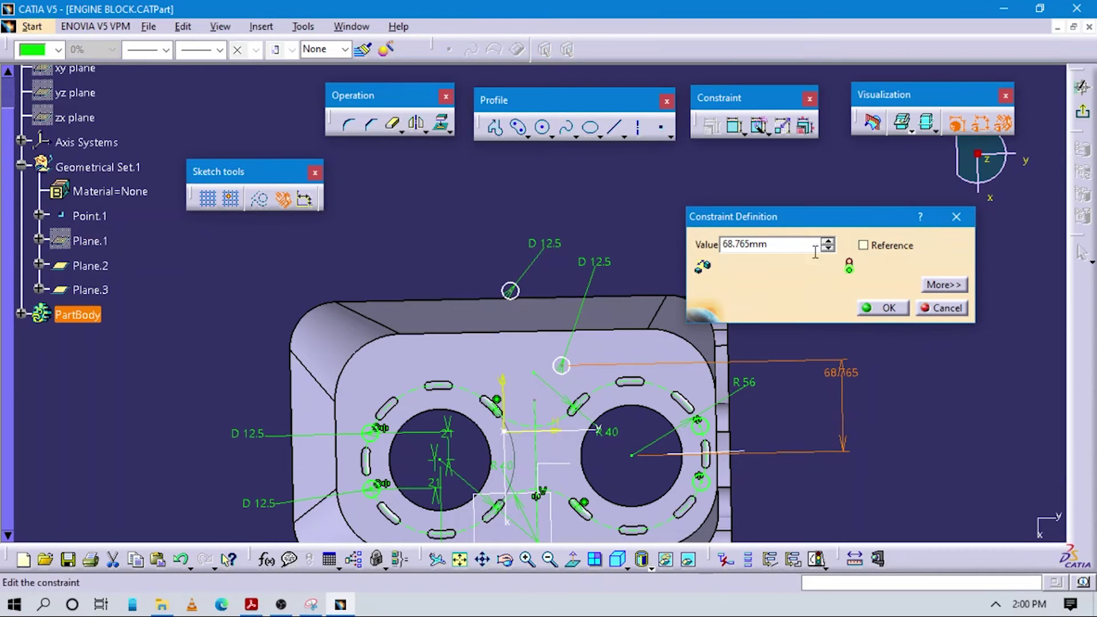
type("59")
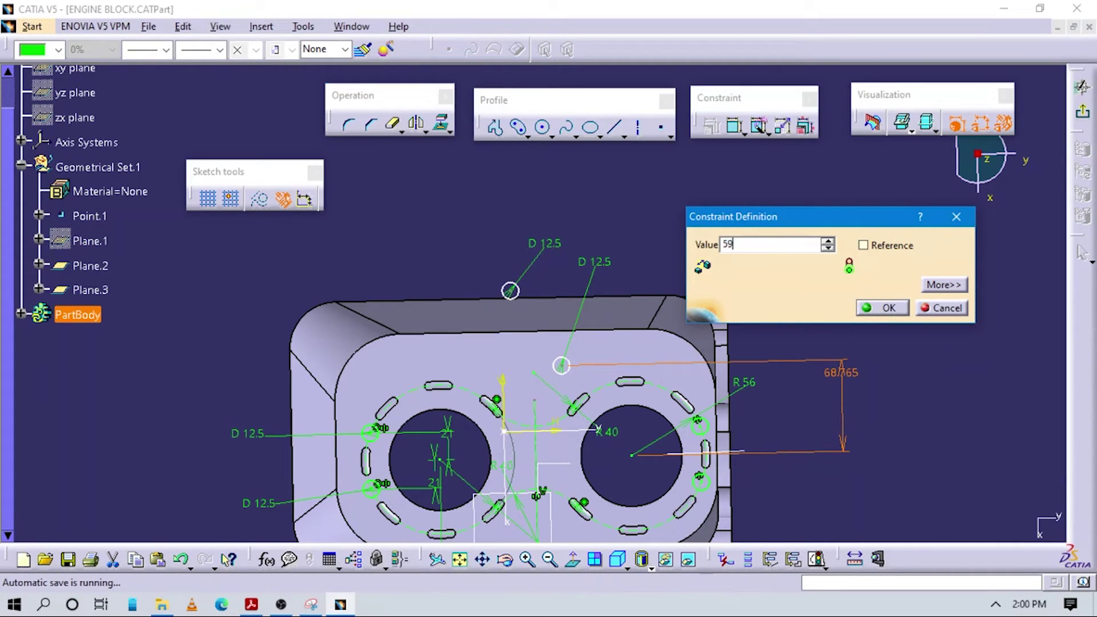
key("Return")
- Dimension the left circle vertically from the right bore's centre and set the distance to 59 mm
left_click(661, 127)
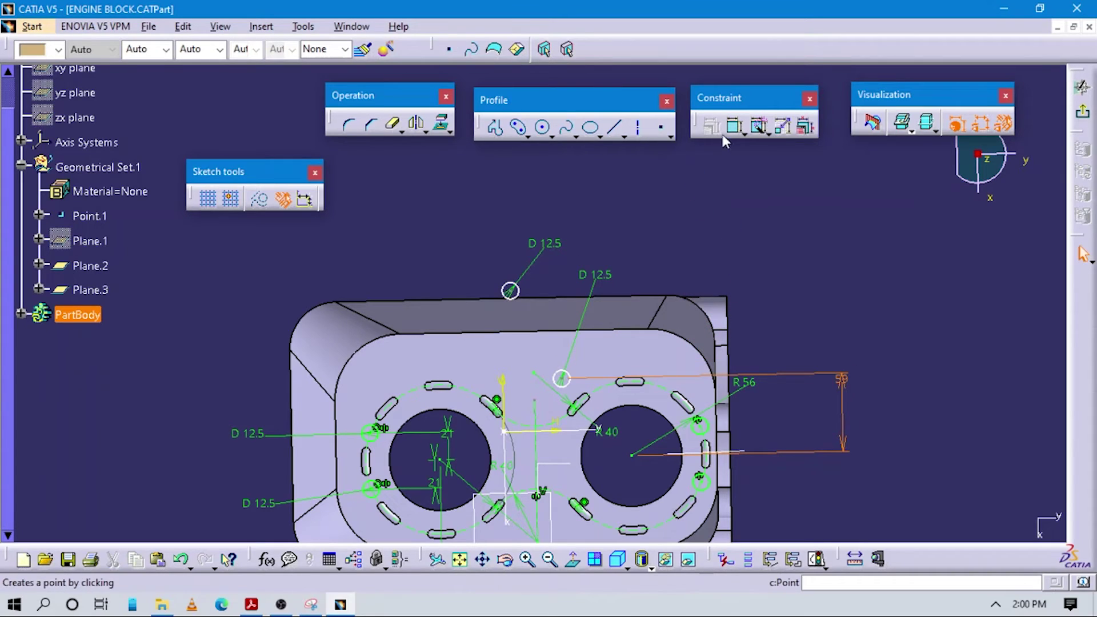
left_click(734, 125)
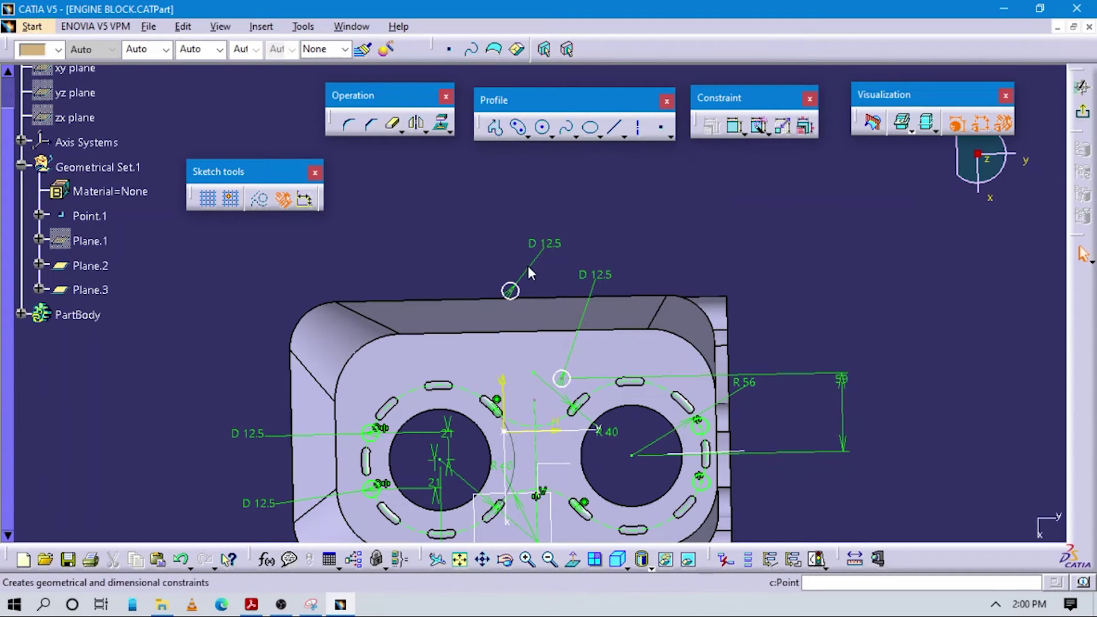
left_click(537, 453)
right_click(834, 341)
left_click(874, 382)
left_click(831, 311)
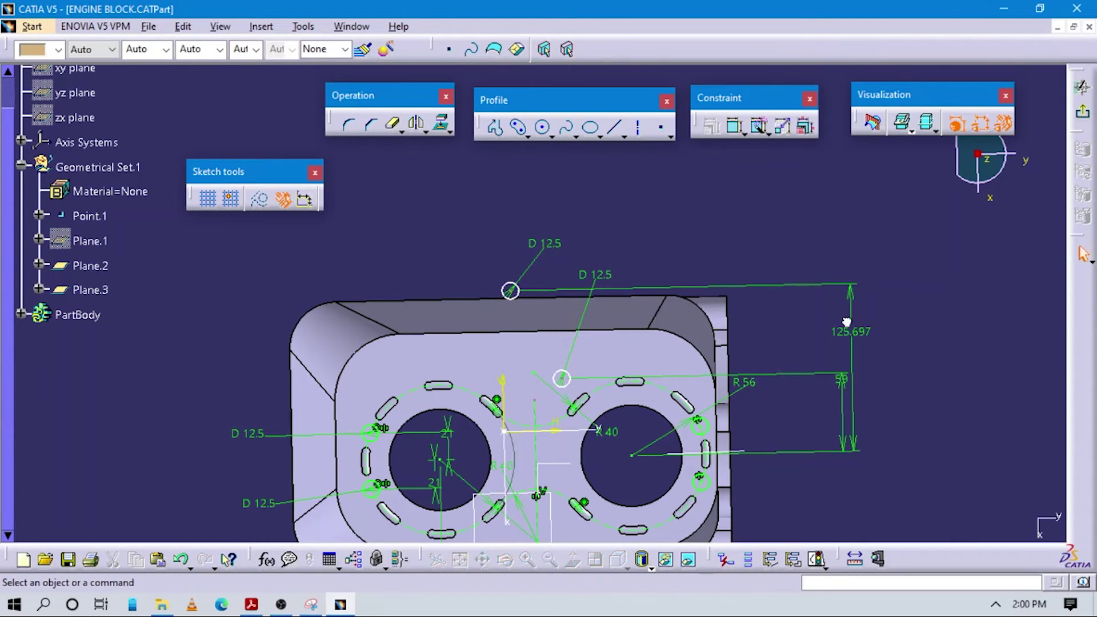
double_click(844, 331)
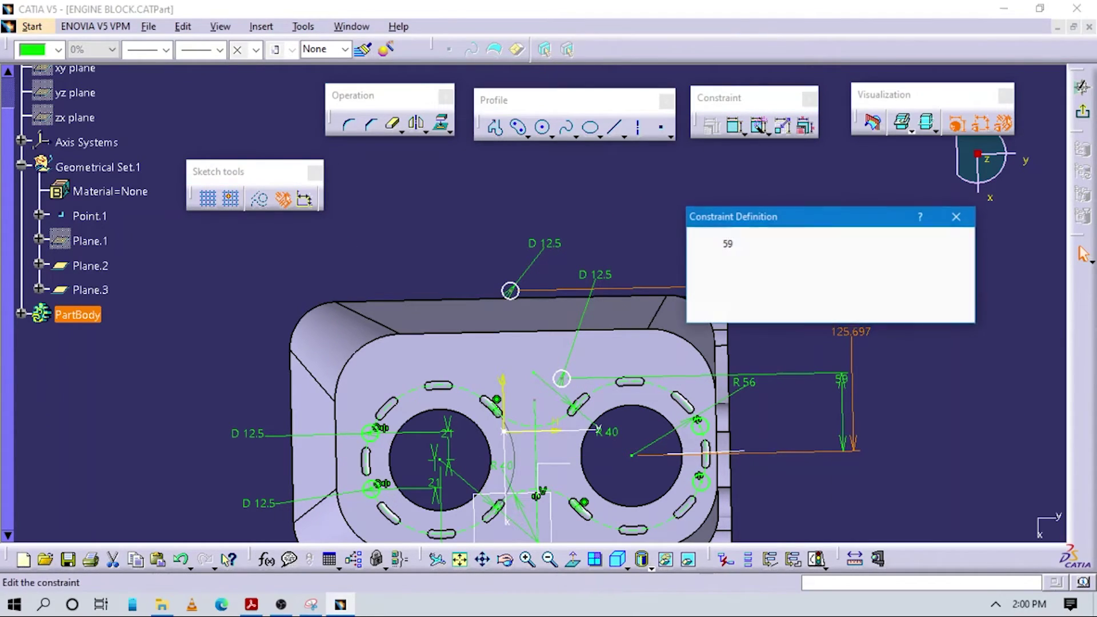
key("Escape")
- Check the hole spacing on the Appendix 16 drawing, and dimension the right circle horizontally from the vertical axis as 48/2 mm
key("alt+Tab")
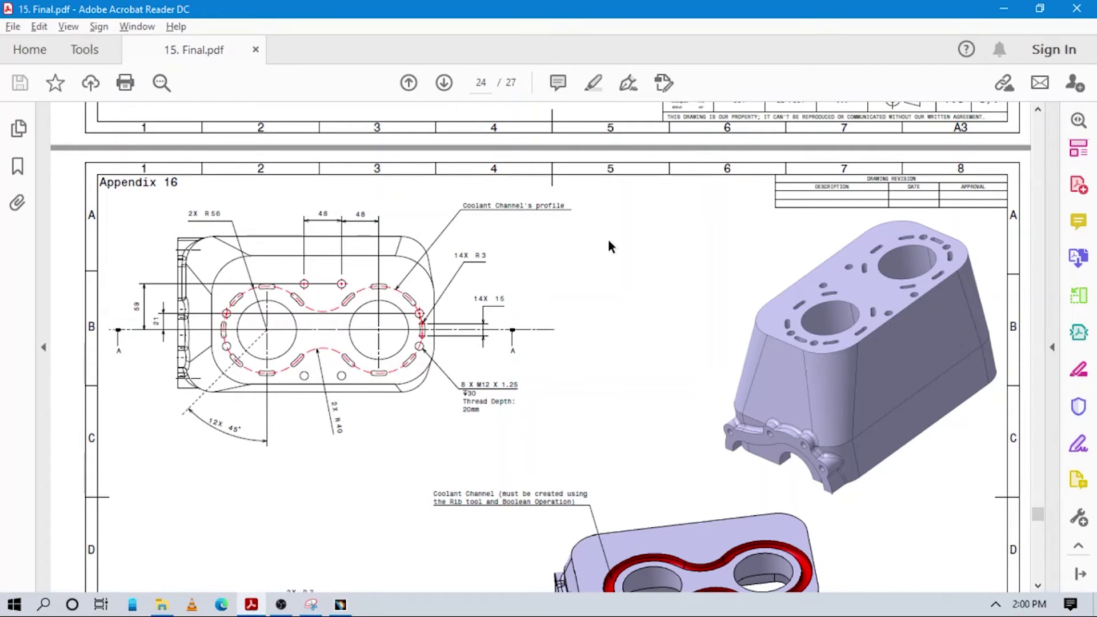
key("alt+Tab")
middle_click_drag(774, 440, 788, 354)
left_click(733, 125)
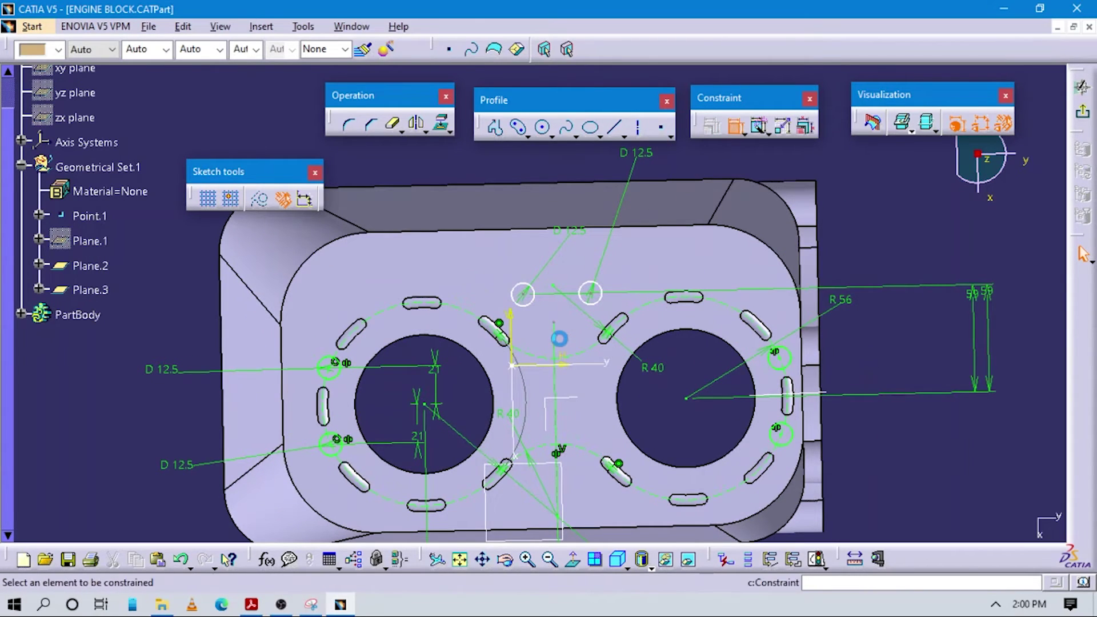
left_click(592, 293)
left_click(592, 293)
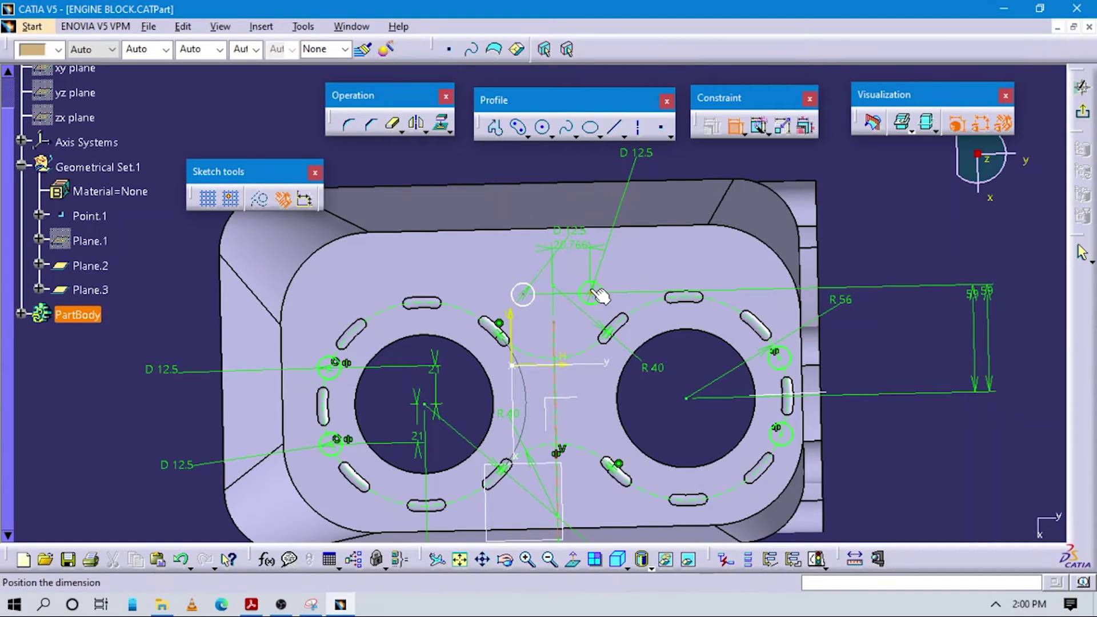
mouse_move(580, 235)
middle_mouse_down()
mouse_move(595, 313)
mouse_move(570, 226)
middle_mouse_up()
left_click(572, 204)
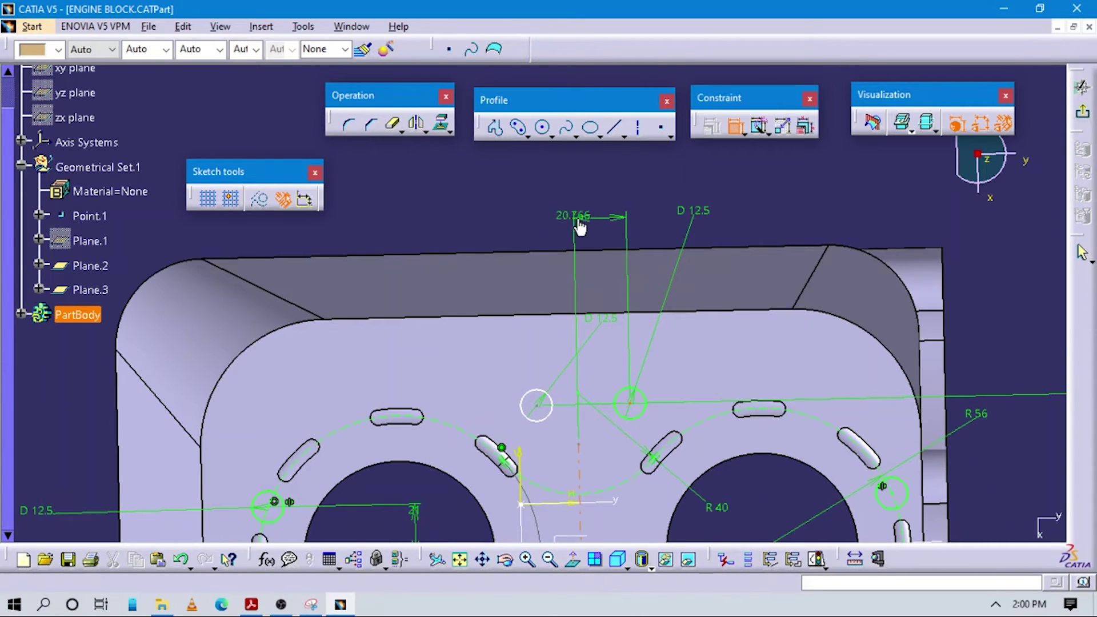
double_click(587, 216)
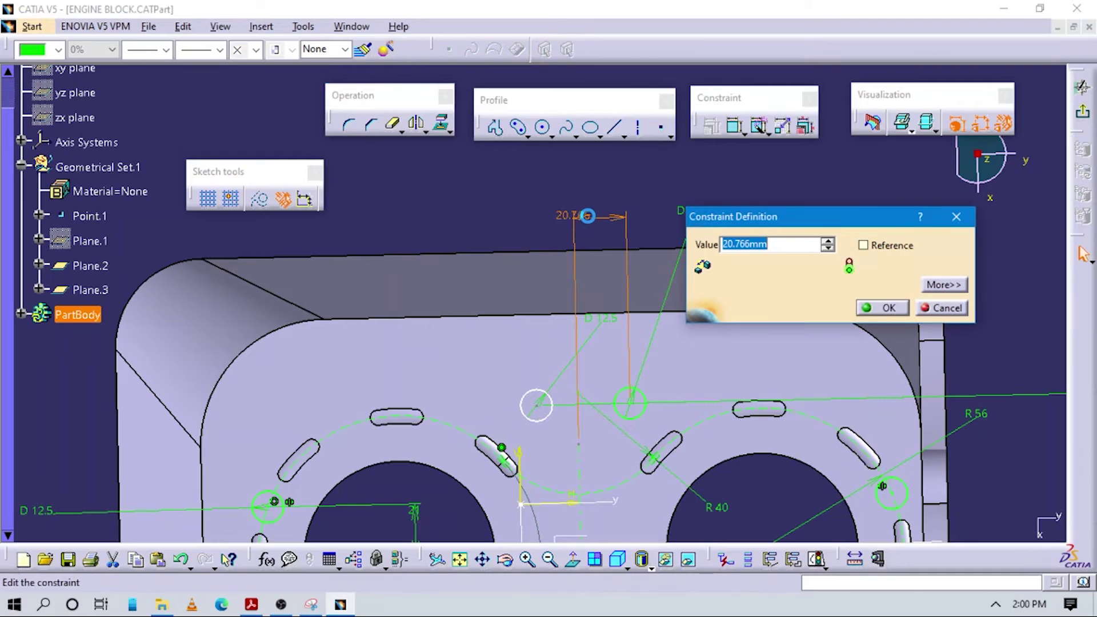
key("alt+Tab")
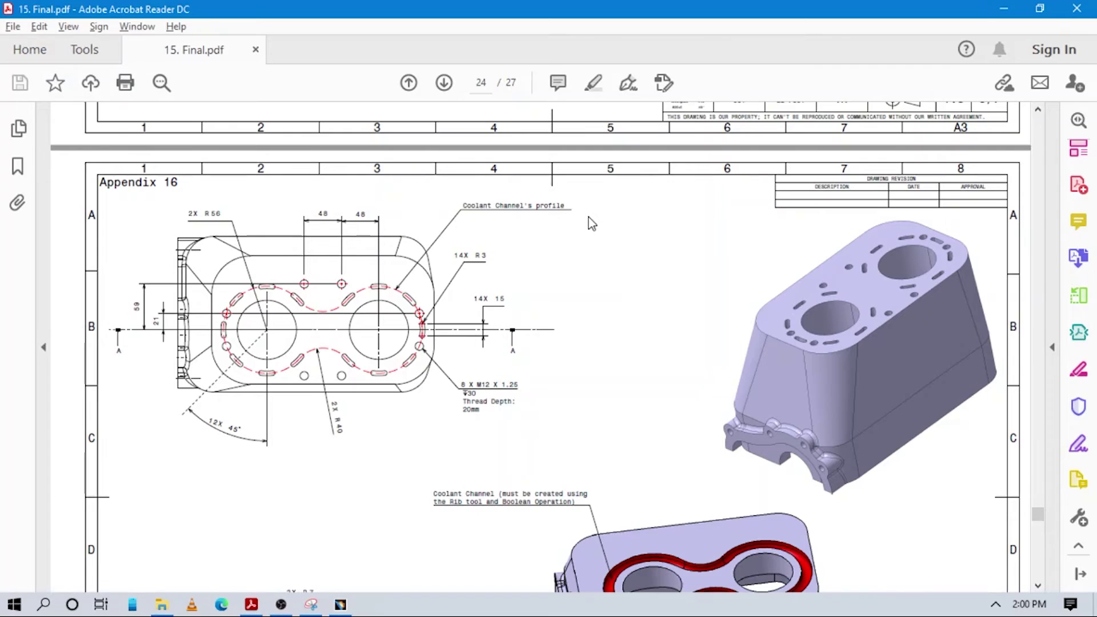
key("alt+Tab")
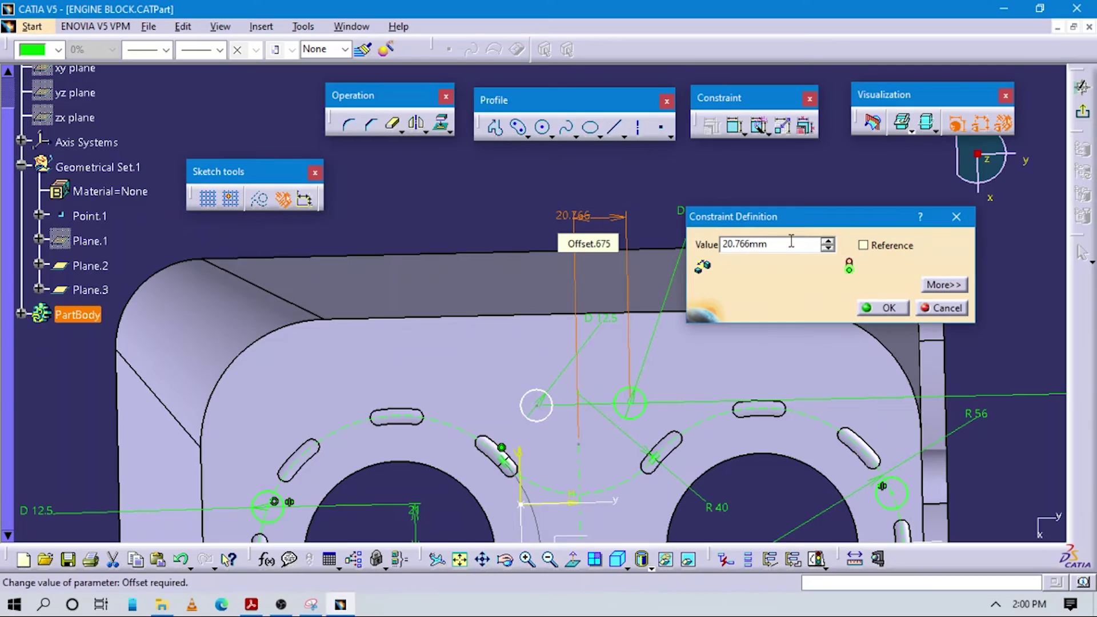
type("40.5")
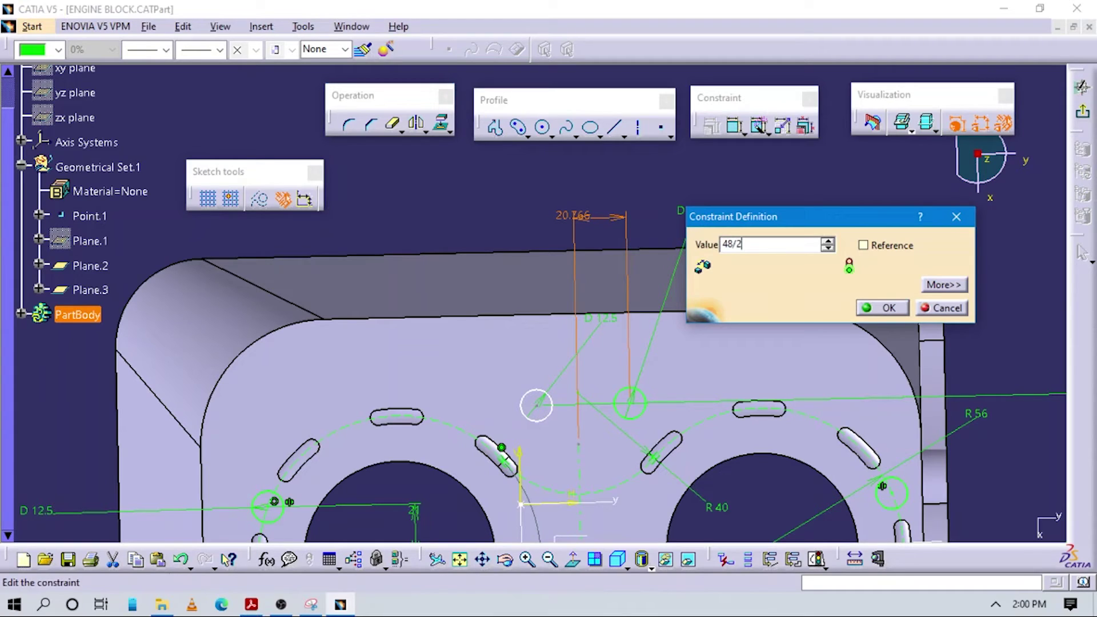
key("Return")
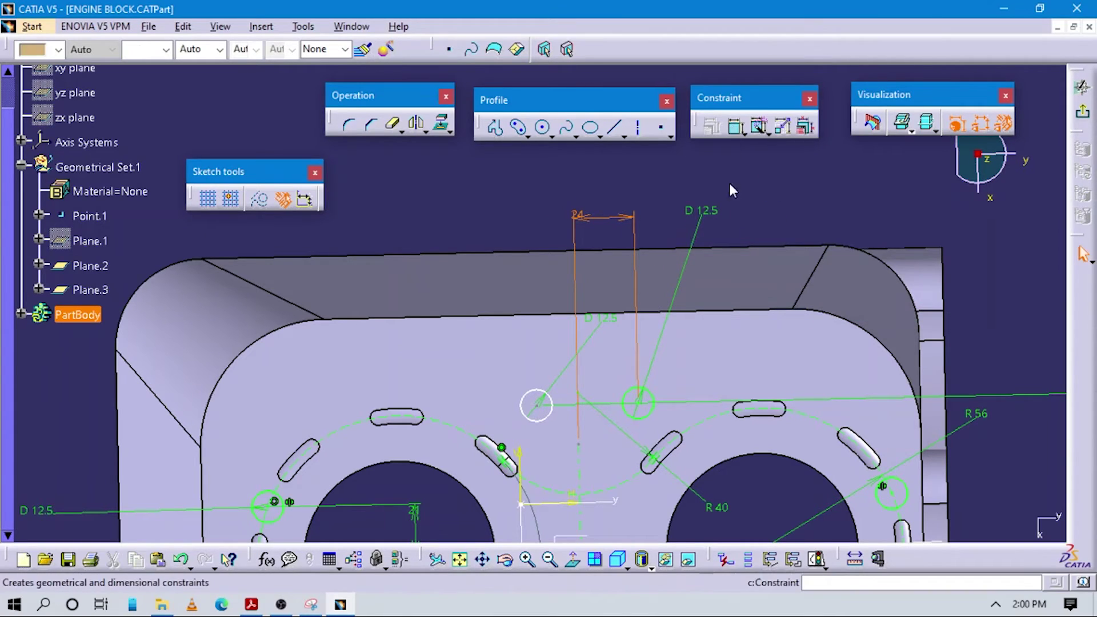
- Dimension the horizontal distance between the centres of the two upper circles and set it to 48 mm
left_click(639, 403)
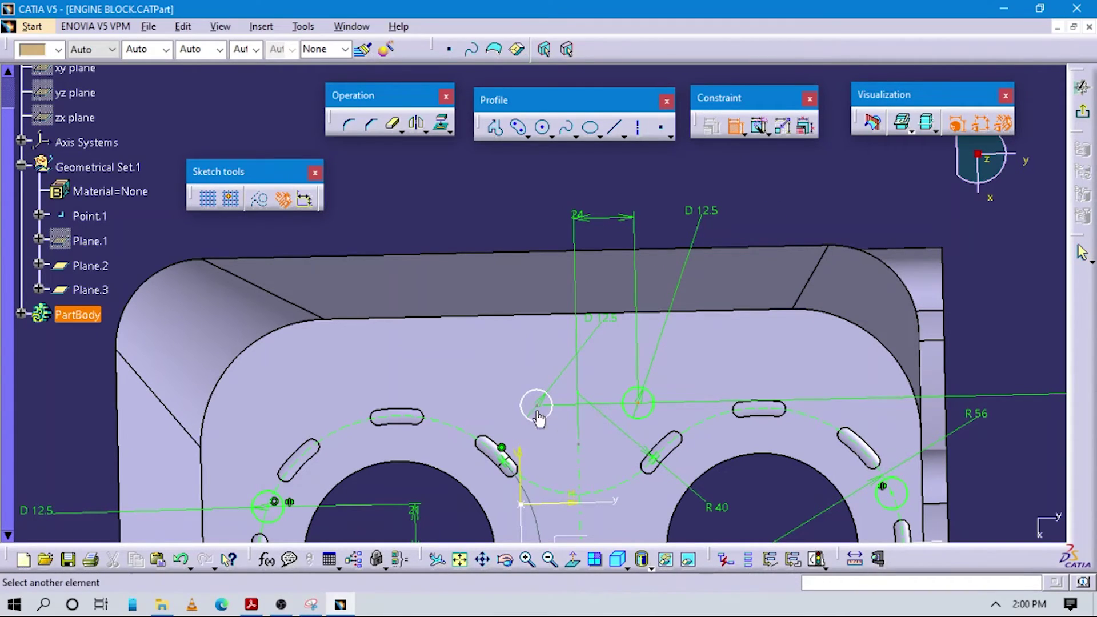
left_click(537, 407)
left_click(552, 203)
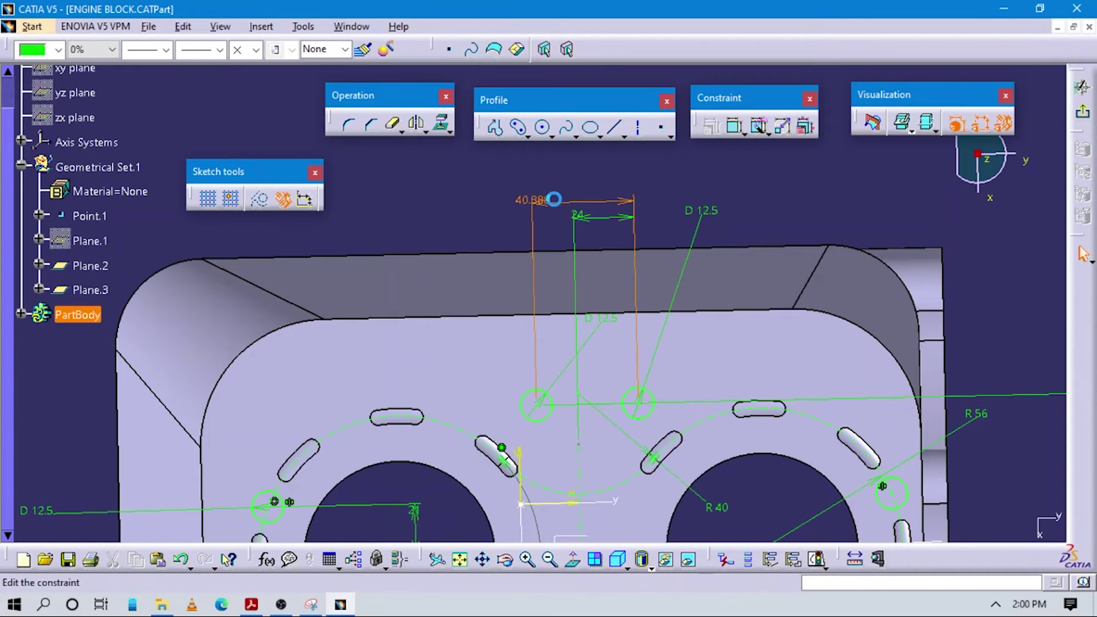
double_click(553, 198)
type("48")
key("Return")
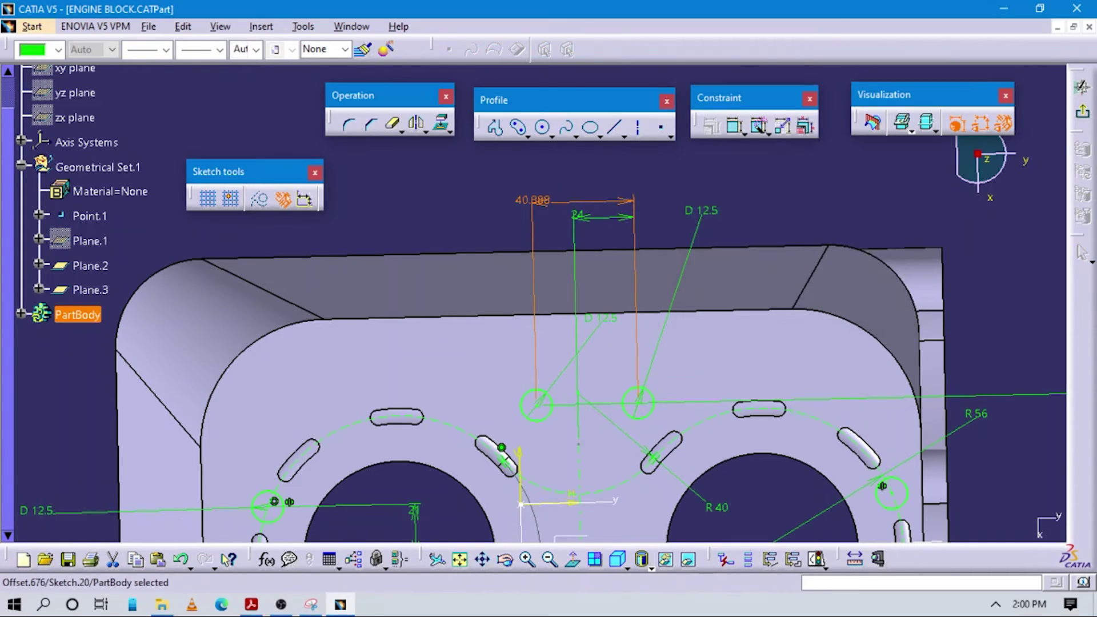
- Check the Appendix 16 drawing and draw a horizontal axis from the left bore's centre to the right bore's centre
middle_click_drag(682, 487, 642, 358)
key("alt+Tab")
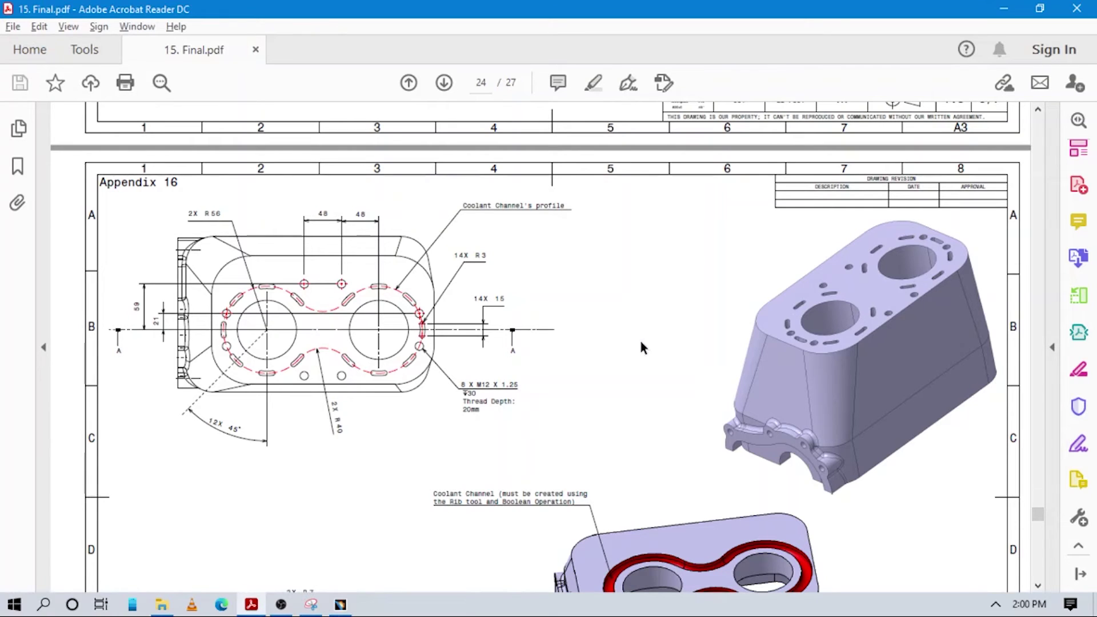
key("alt+Tab")
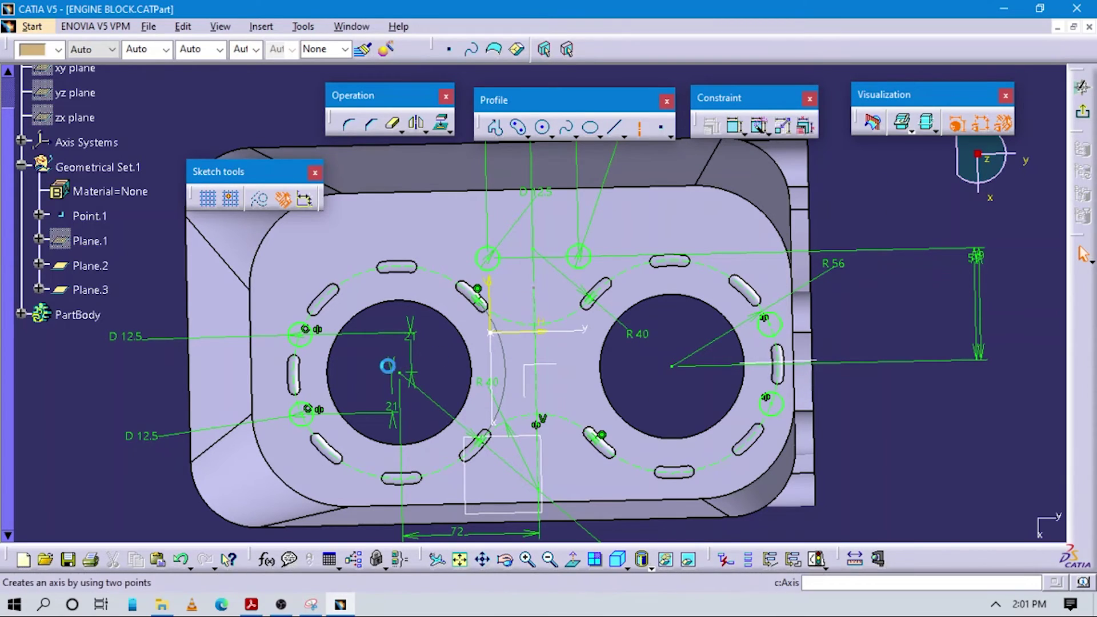
left_click(637, 126)
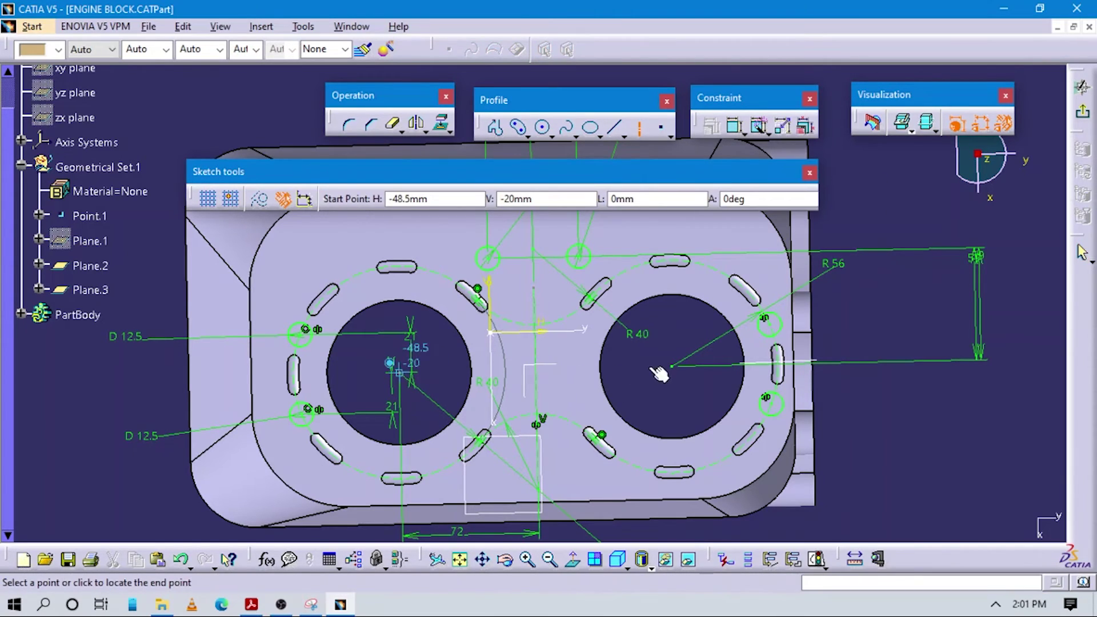
left_click(680, 370)
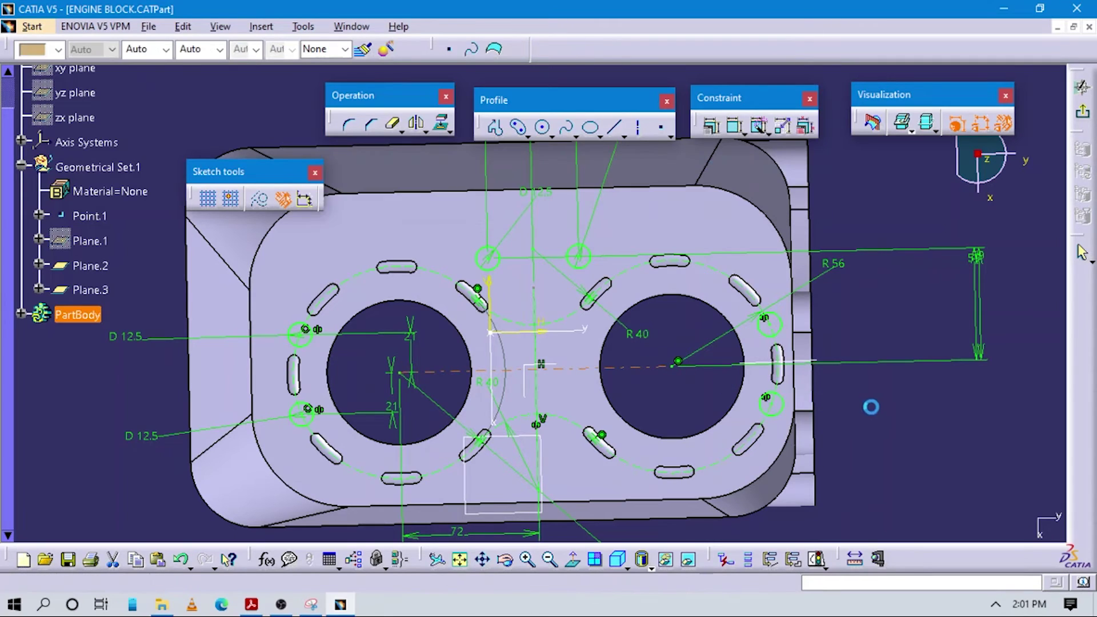
- Mirror the two upper bolt-hole circles about the horizontal axis through the bore centres
left_click(497, 252)
left_click(393, 124)
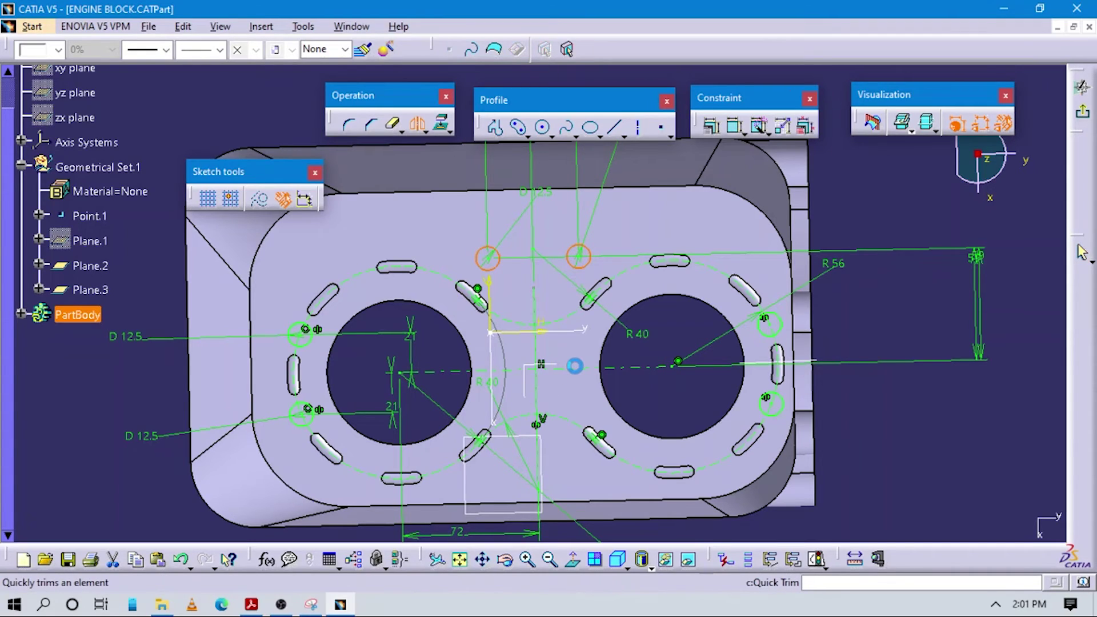
left_click(572, 366)
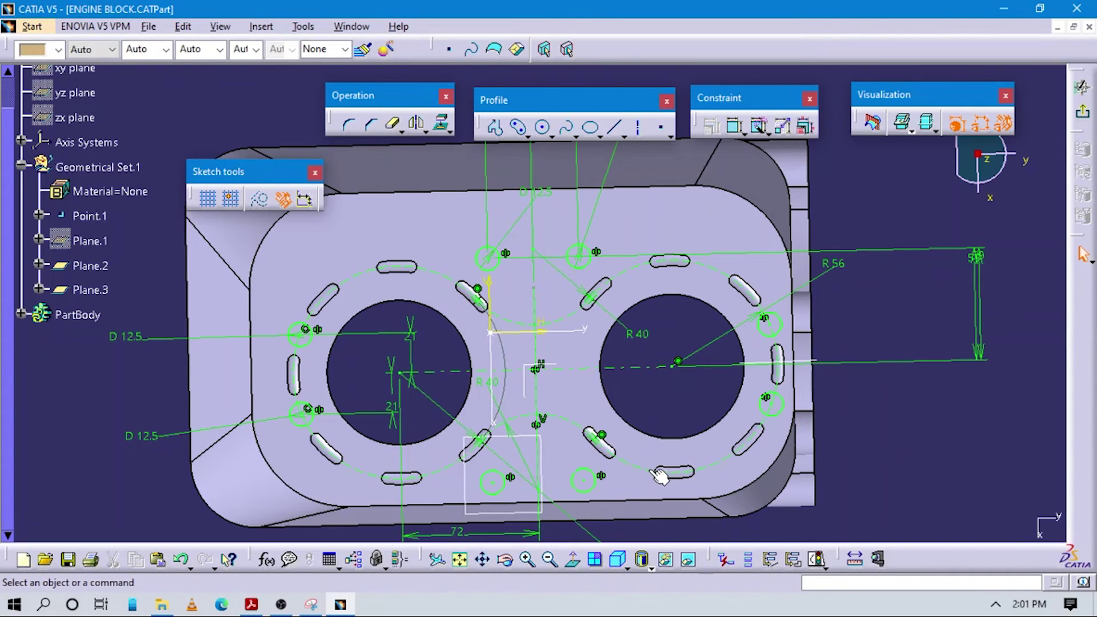
middle_click_drag(657, 474, 637, 410)
- Compare the circle layout with the Appendix 16 drawing and exit the sketch
key("alt+Tab")
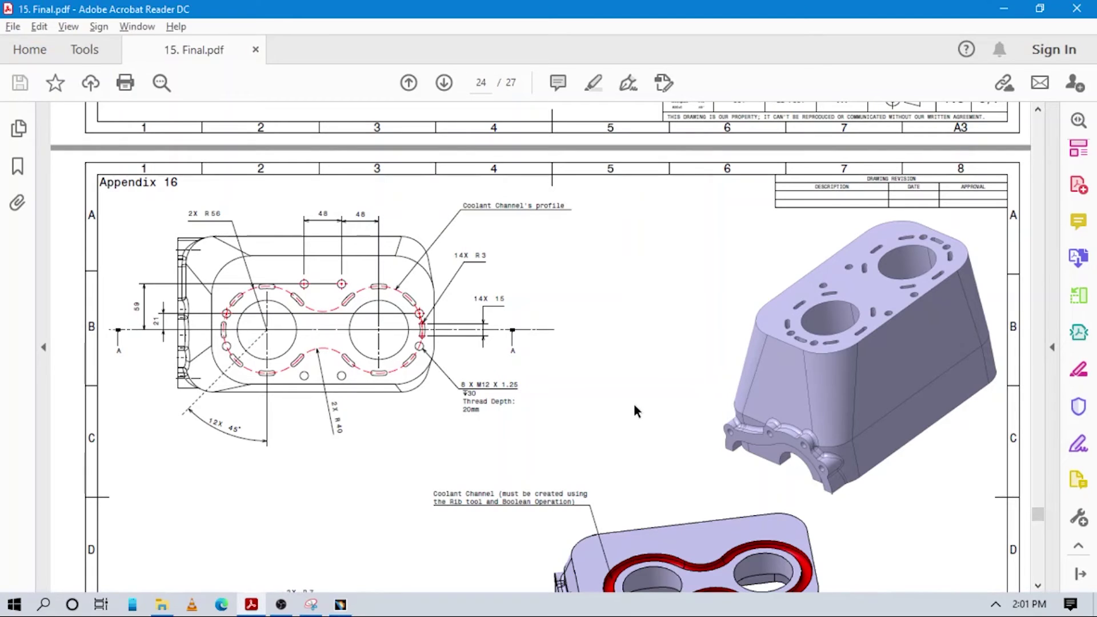
key("alt+Tab")
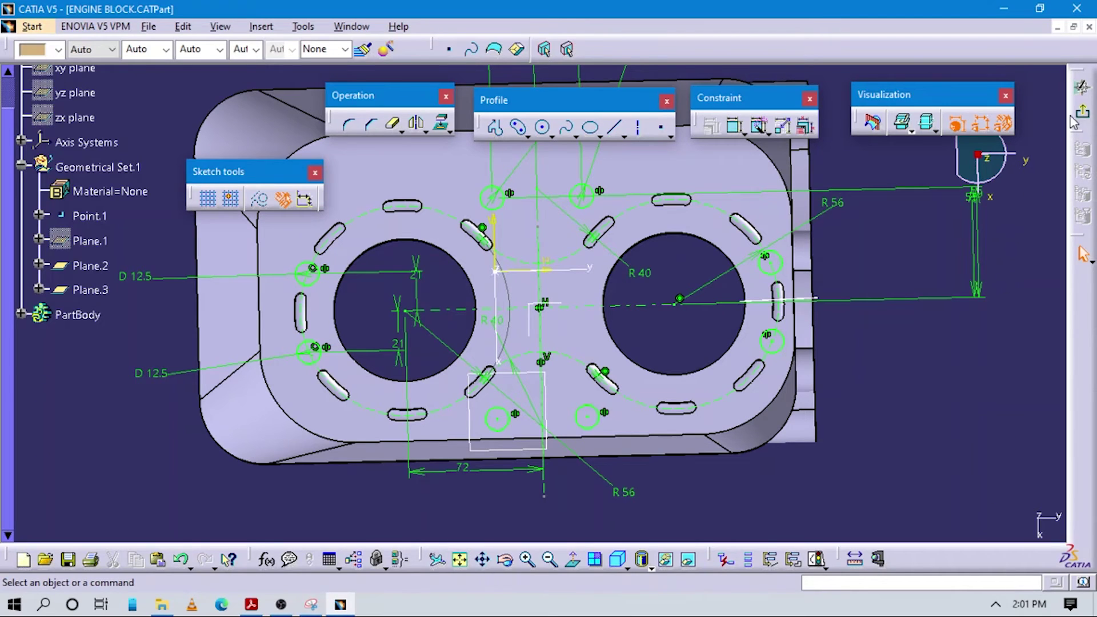
left_click(1082, 112)
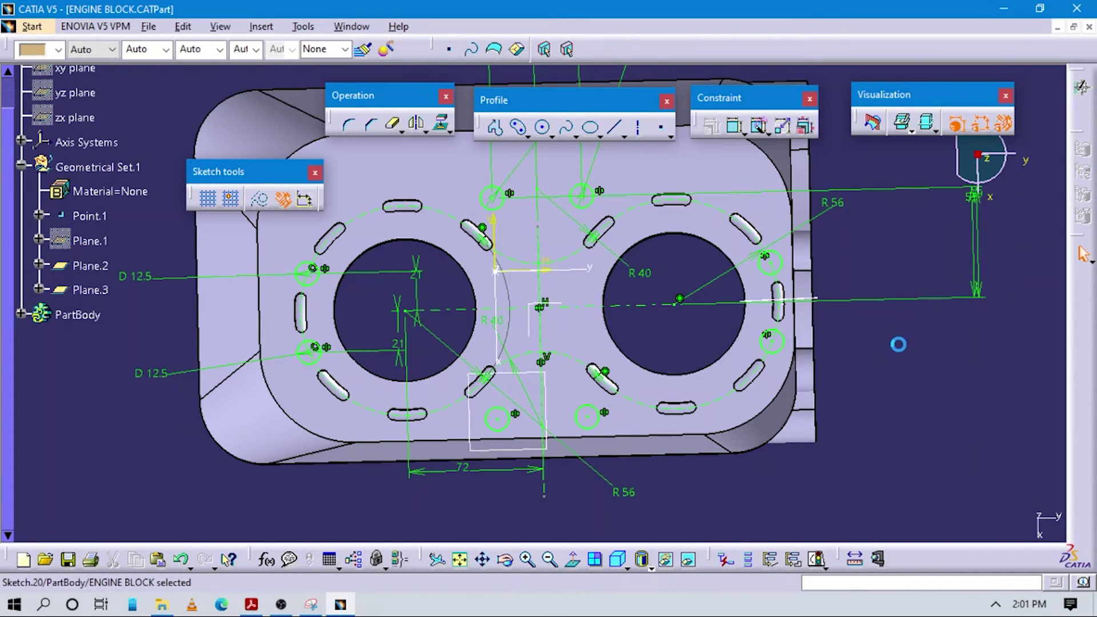
- Check the M12 hole callout on the Appendix 16 drawing, start a pocket from the bolt-hole sketch and reverse its direction
key("alt+Tab")
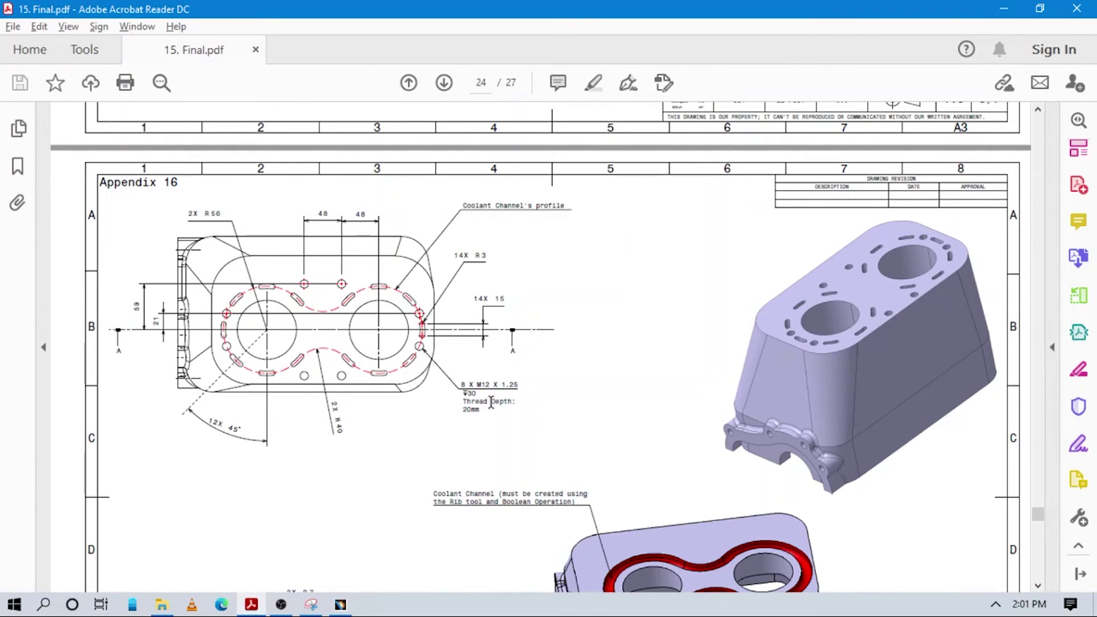
key("alt+Tab")
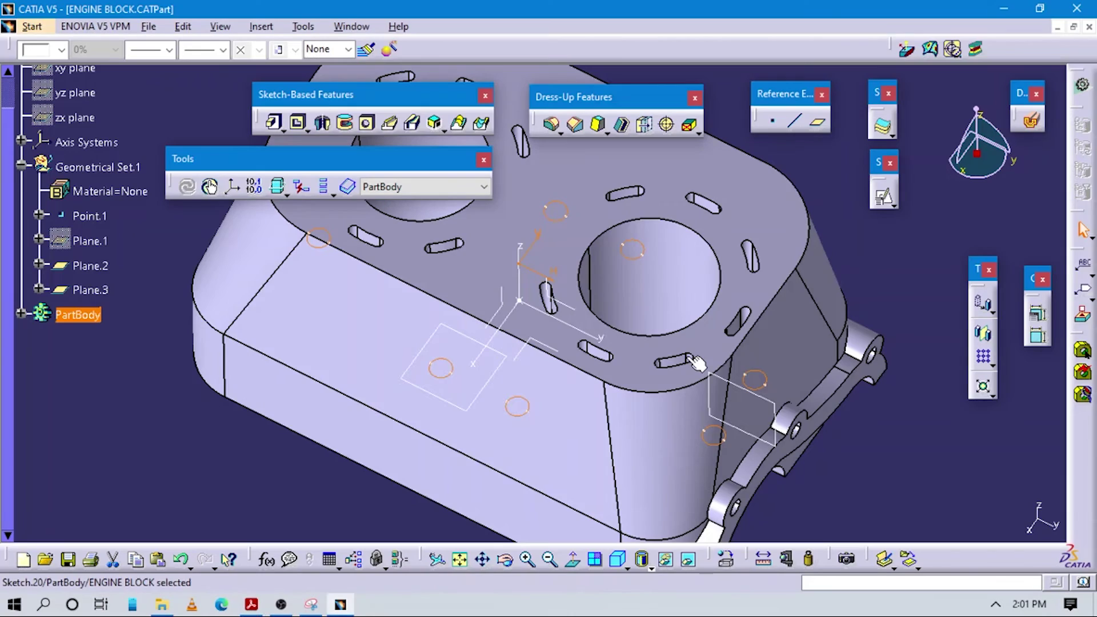
middle_click_drag(560, 410, 590, 397)
key("alt+Tab")
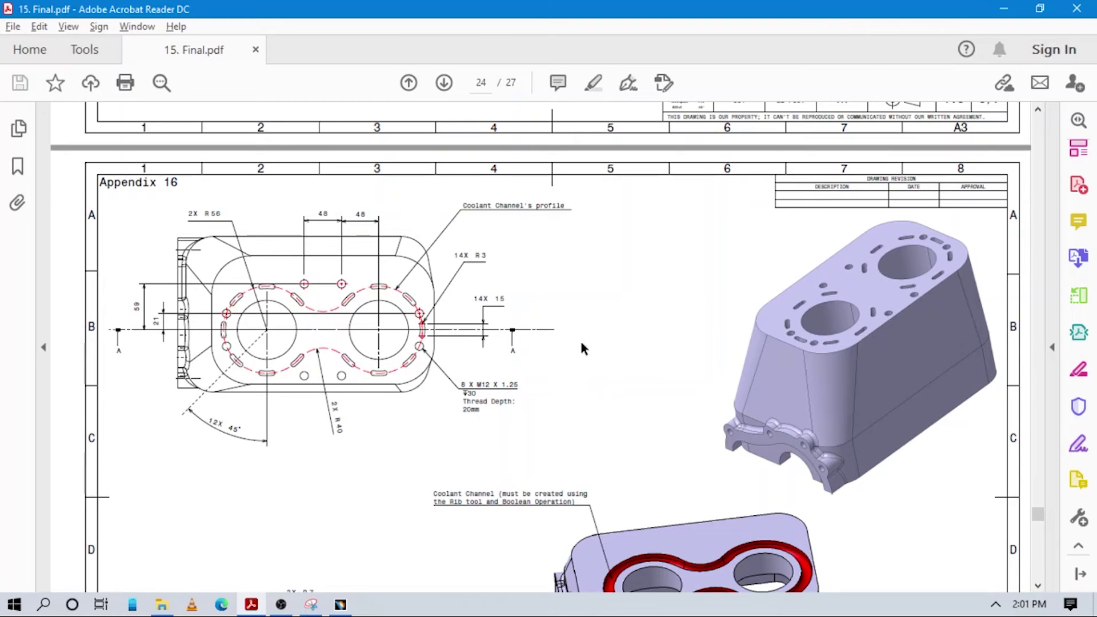
key("alt+Tab")
mouse_move(580, 343)
middle_mouse_down()
mouse_move(608, 348)
mouse_move(724, 284)
mouse_move(729, 314)
mouse_move(544, 367)
mouse_move(761, 336)
middle_mouse_up()
middle_click_drag(664, 256, 622, 314)
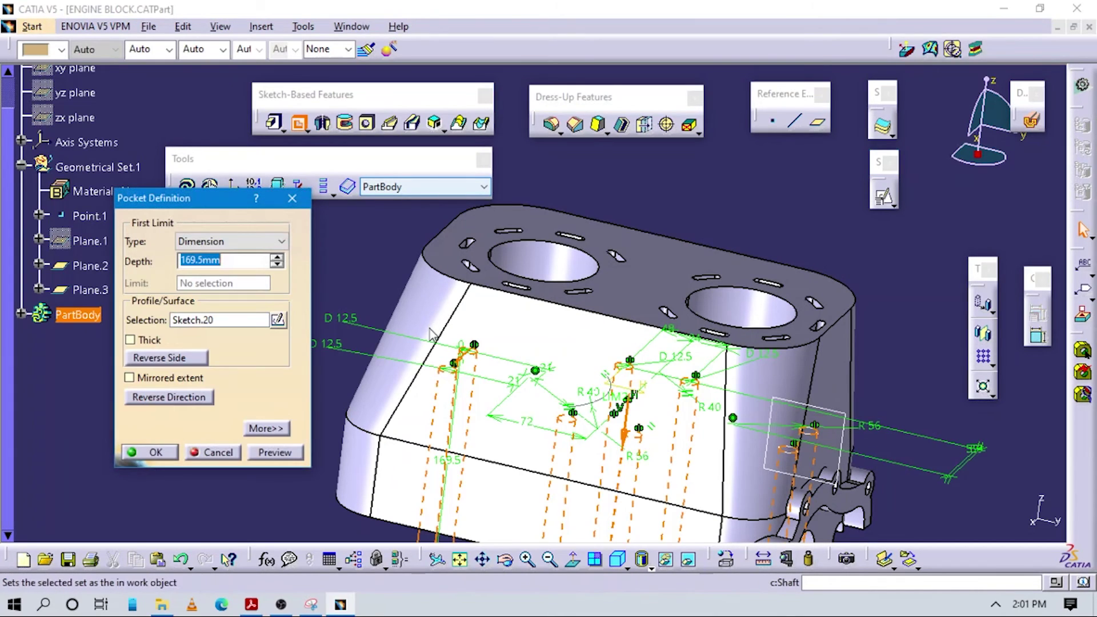
left_click(196, 398)
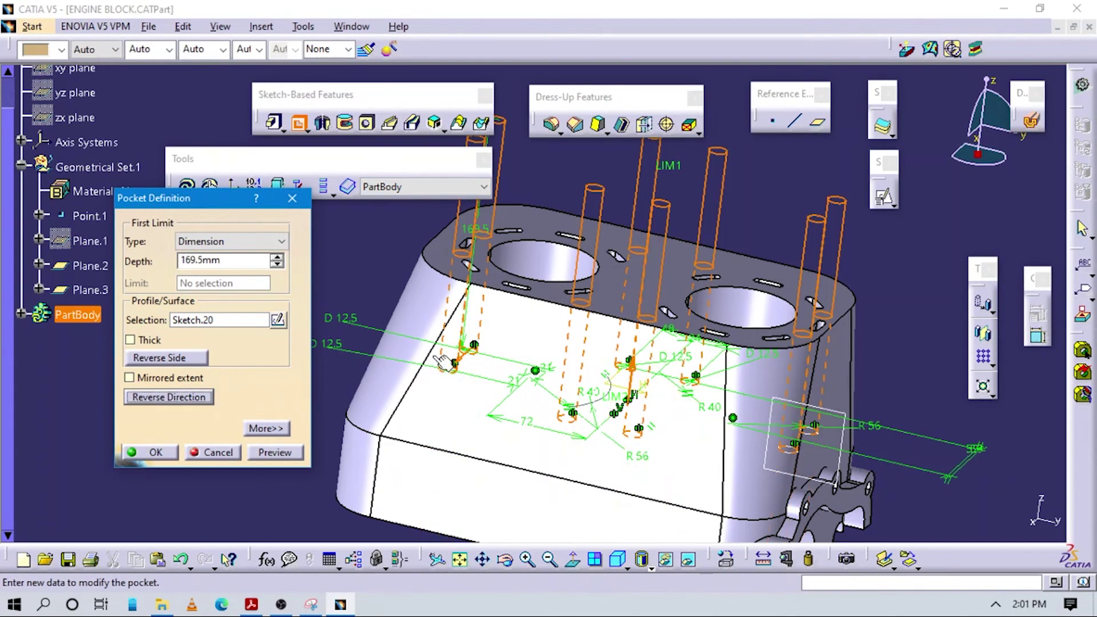
middle_click_drag(429, 342, 455, 377)
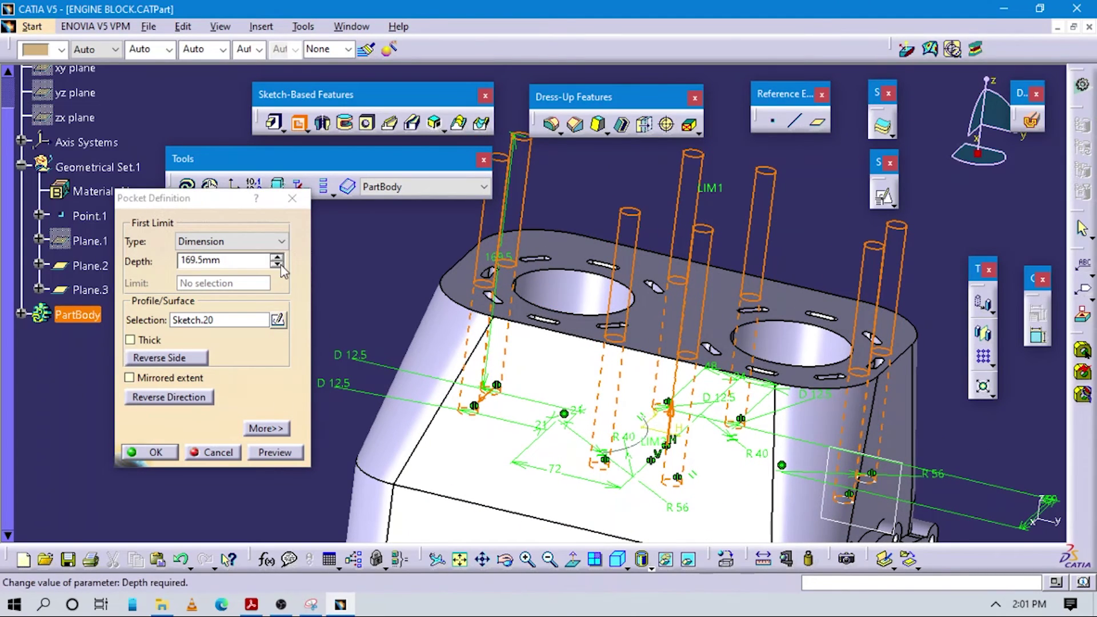
- Set the pocket's first limit depth to 120 mm
left_click(277, 263)
left_click(278, 263)
left_click(278, 263)
left_click(279, 263)
left_click(278, 263)
left_click(279, 264)
left_click(278, 263)
left_click(278, 263)
left_click(278, 263)
left_click(278, 263)
left_click(278, 263)
left_click(278, 263)
left_click(278, 263)
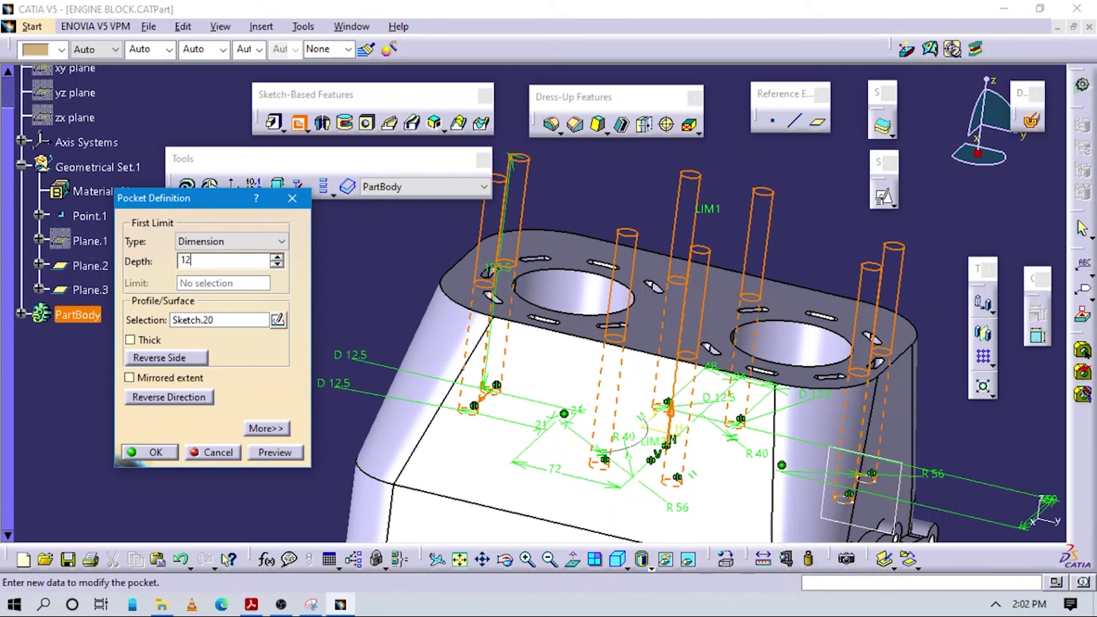
left_click(345, 255)
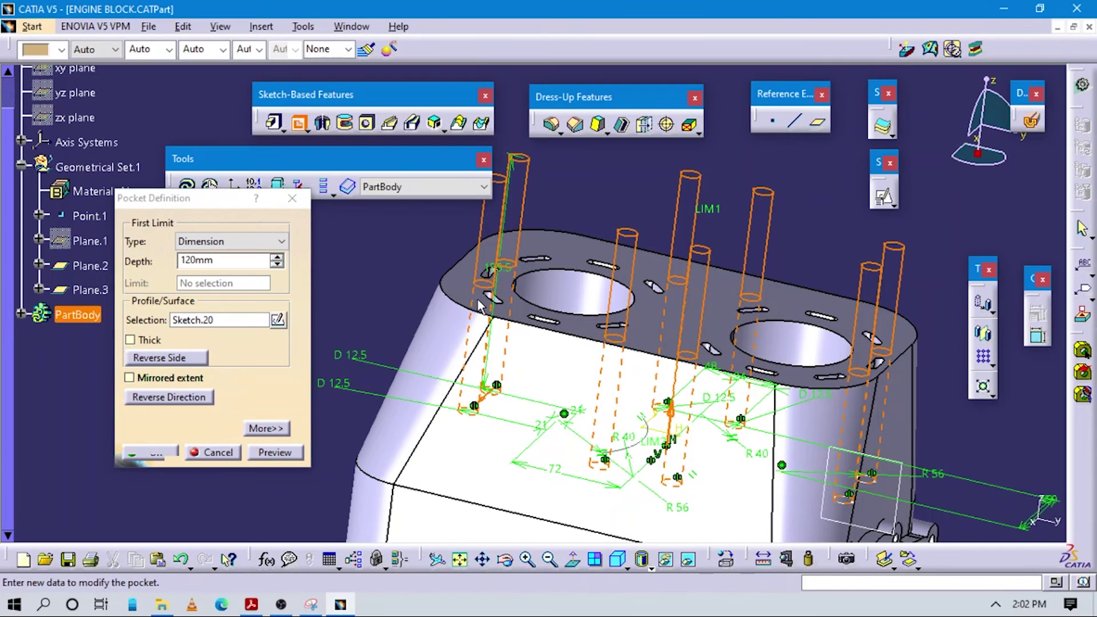
- Set the pocket's first limit depth to 100 mm and lower it to 85 mm, level with the top face
middle_click_drag(445, 316, 437, 252)
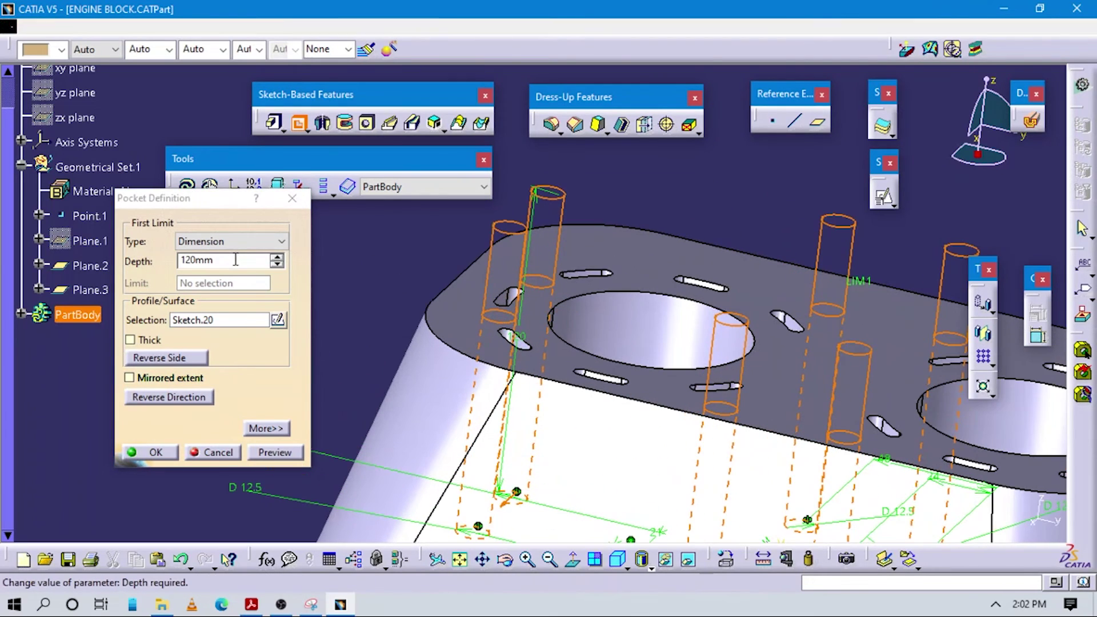
left_click_drag(235, 260, 99, 270)
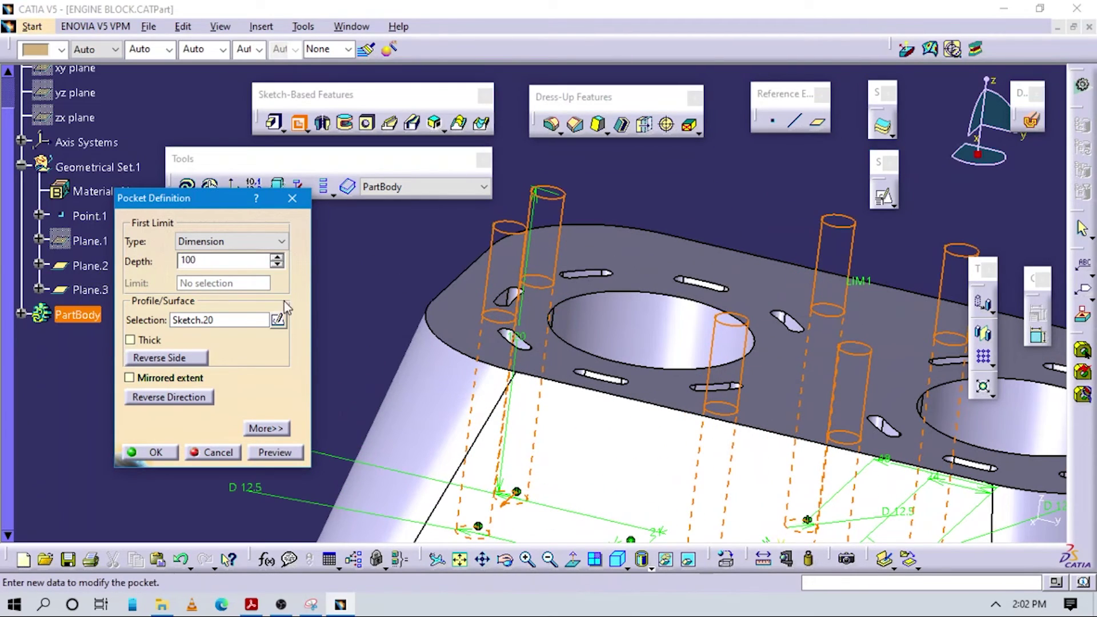
left_click(400, 265)
left_click(276, 265)
left_click(276, 265)
left_click(276, 264)
left_click(276, 265)
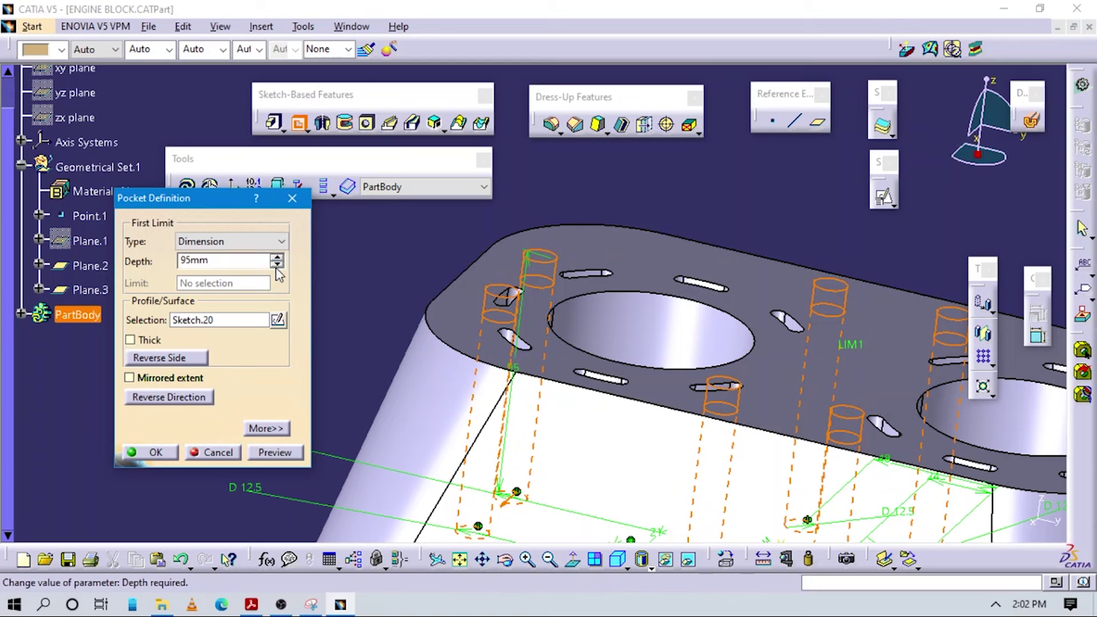
left_click(276, 265)
left_click(276, 265)
left_click(275, 265)
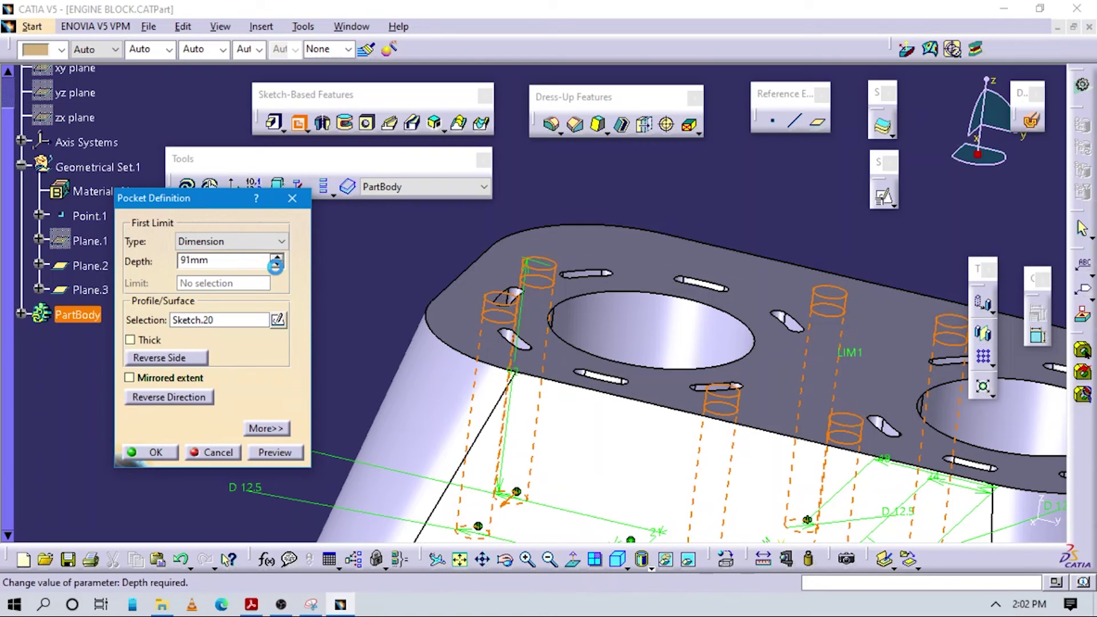
left_click(276, 265)
left_click(275, 265)
left_click(276, 265)
left_click(276, 265)
left_click(276, 265)
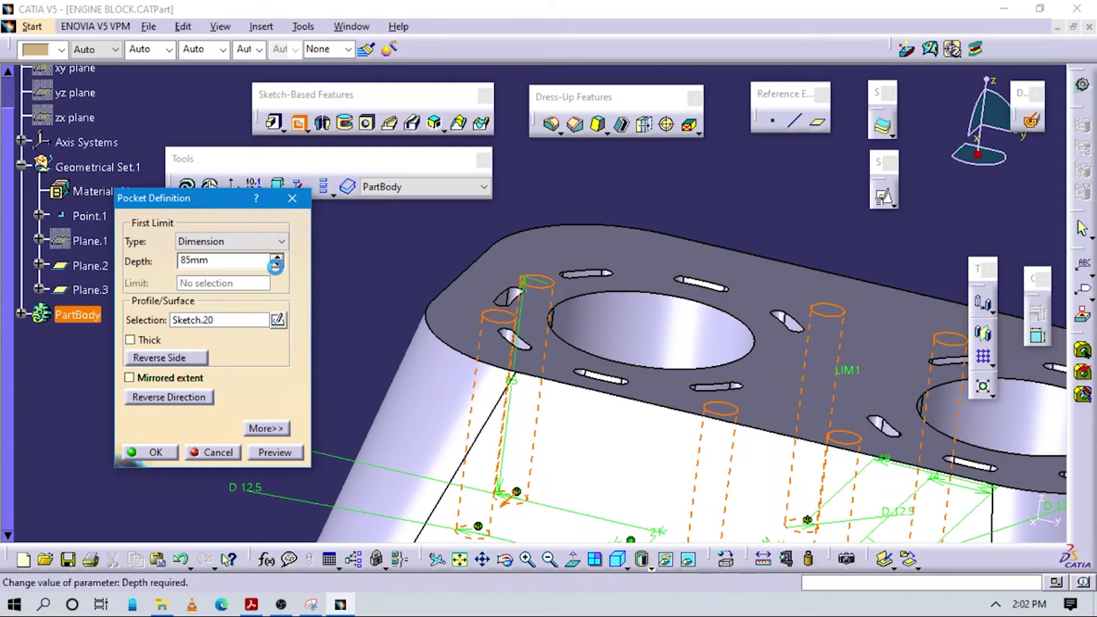
left_click(374, 369)
middle_click_drag(374, 371, 374, 400, "ctrl")
- Set the pocket's second limit depth to -55 mm and create the bolt-hole pockets
left_click(266, 427)
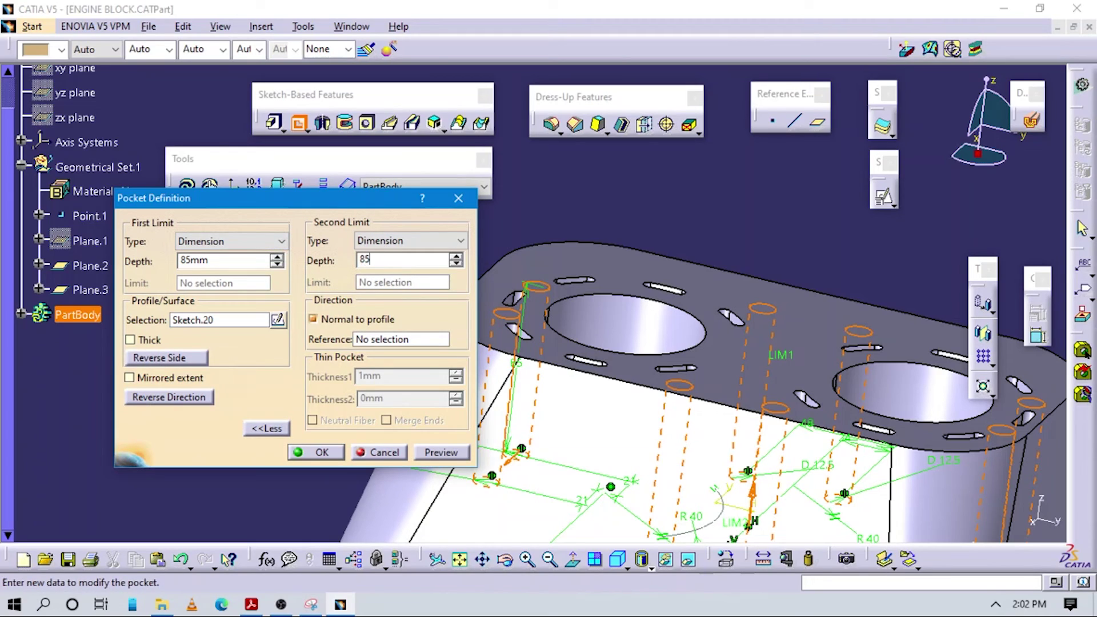
left_click(823, 227)
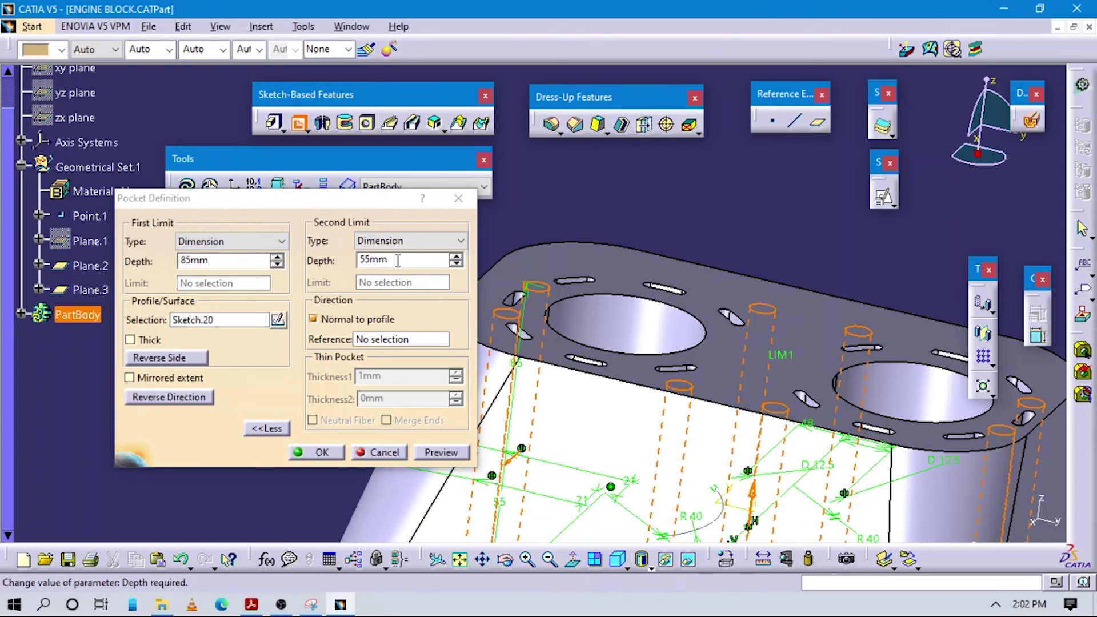
left_click_drag(393, 260, 293, 277)
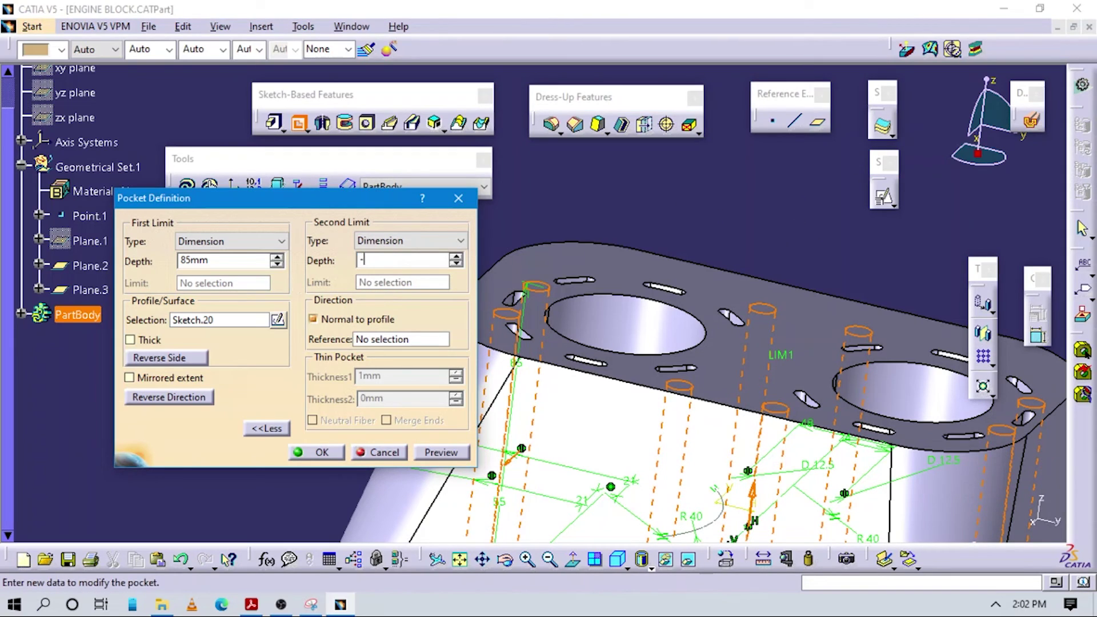
type("-55")
left_click(630, 201)
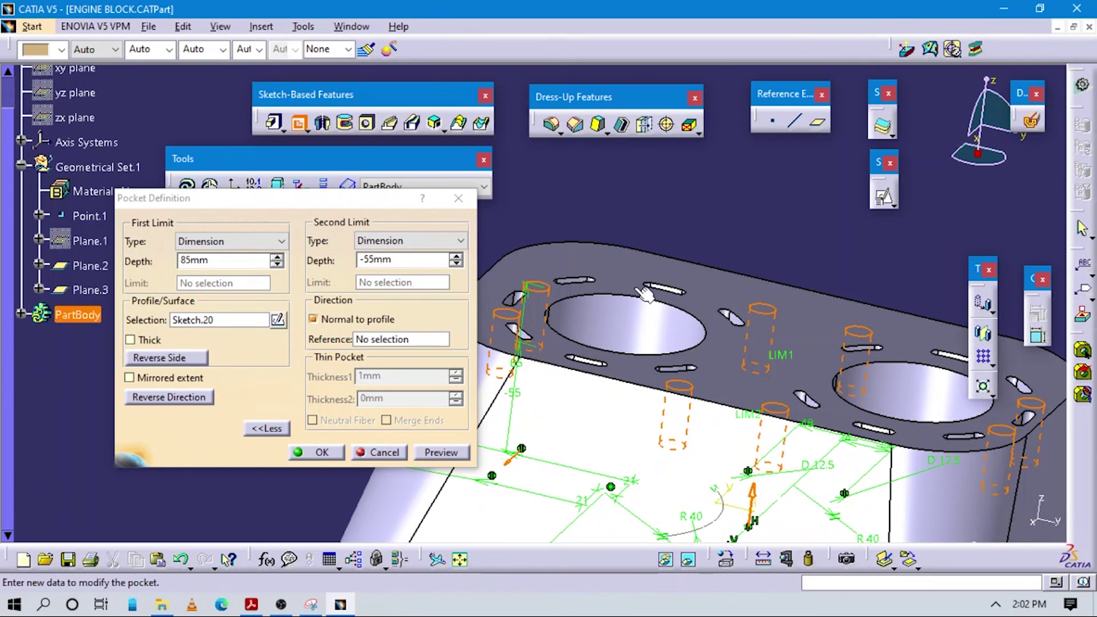
left_click(315, 453)
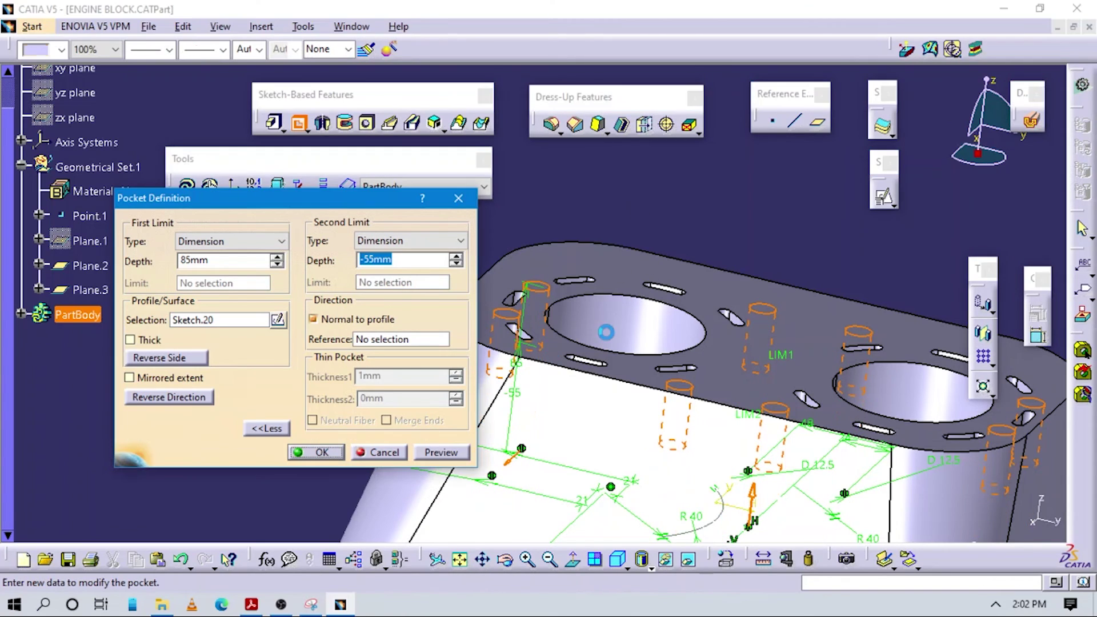
middle_click_drag(611, 330, 538, 415)
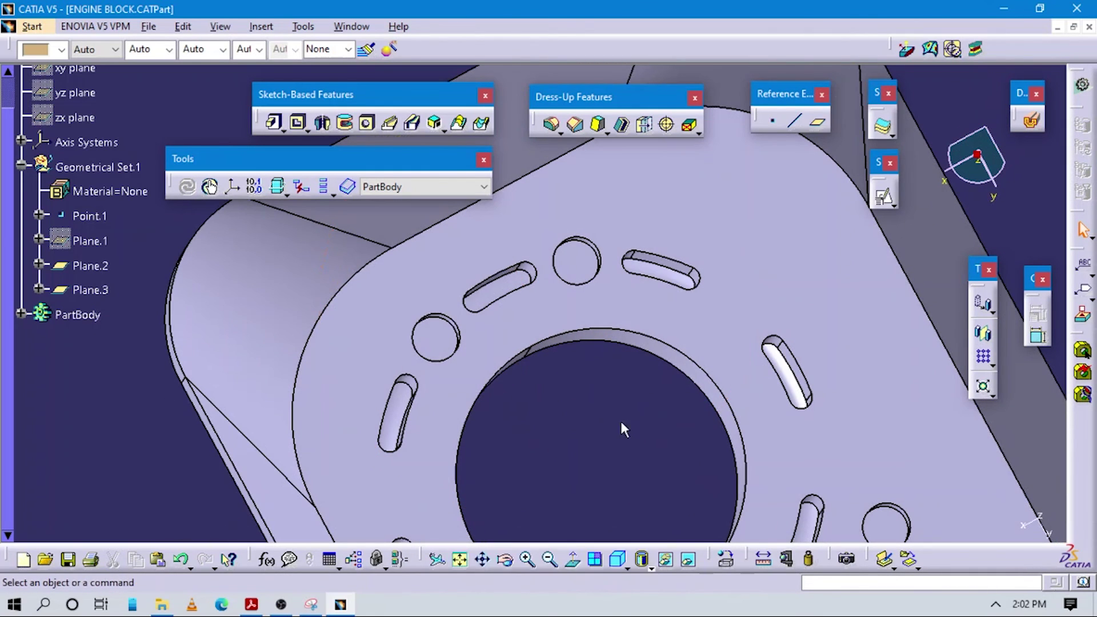
left_click(763, 558)
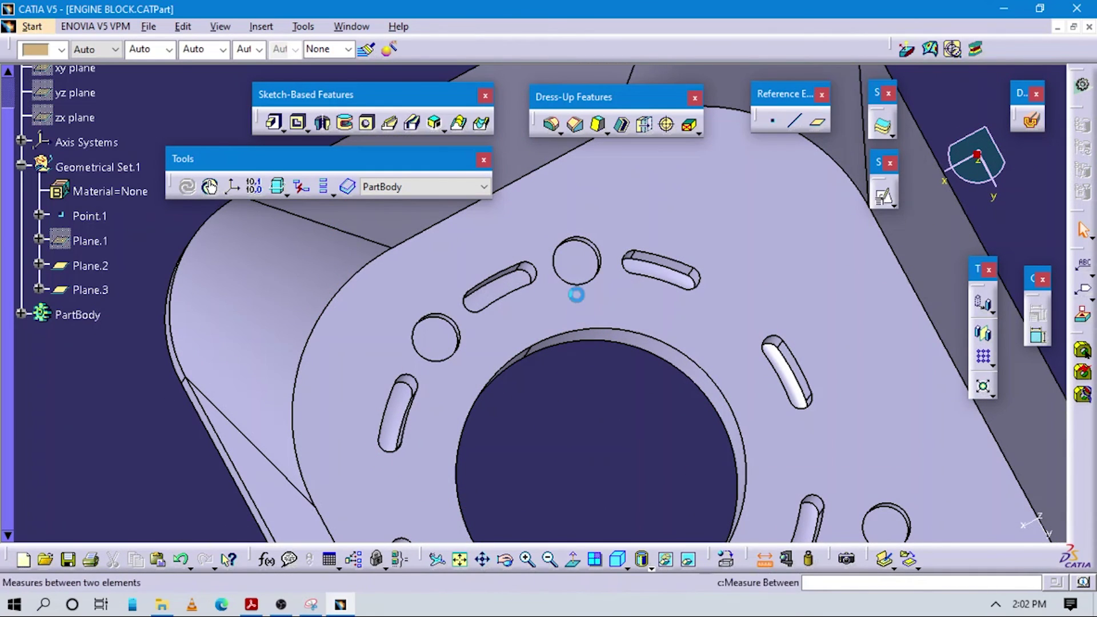
left_click(579, 255)
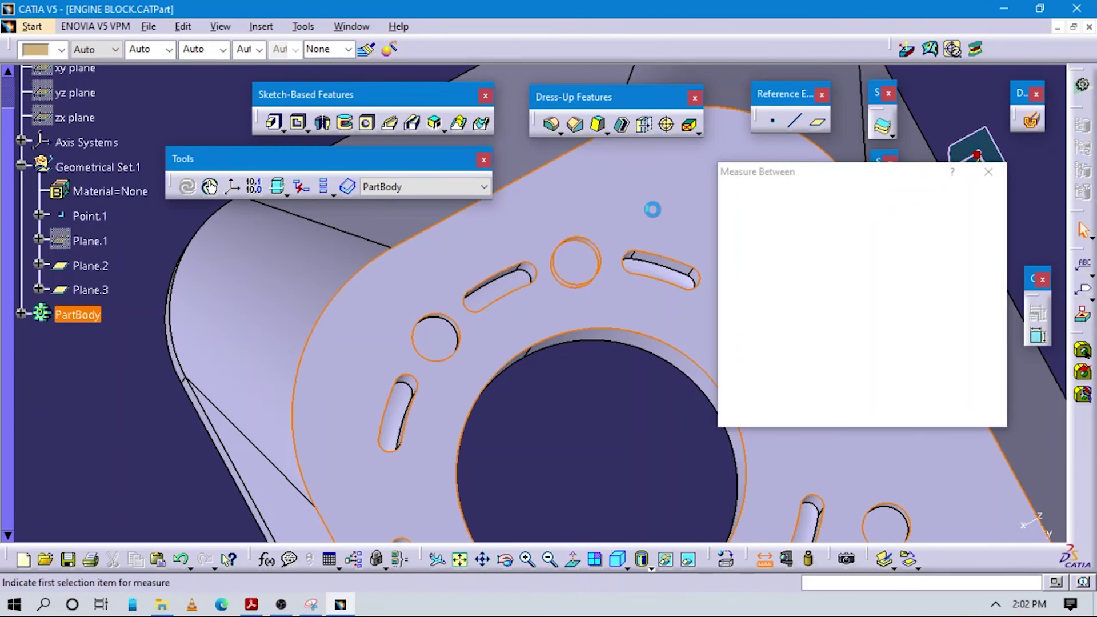
middle_click_drag(587, 431, 685, 342)
left_click(987, 172)
- Inspect the bolt holes on the block's top face in isometric view, and review the Appendix 16 and 17 drawings for the remaining features
middle_click_drag(694, 438, 519, 459)
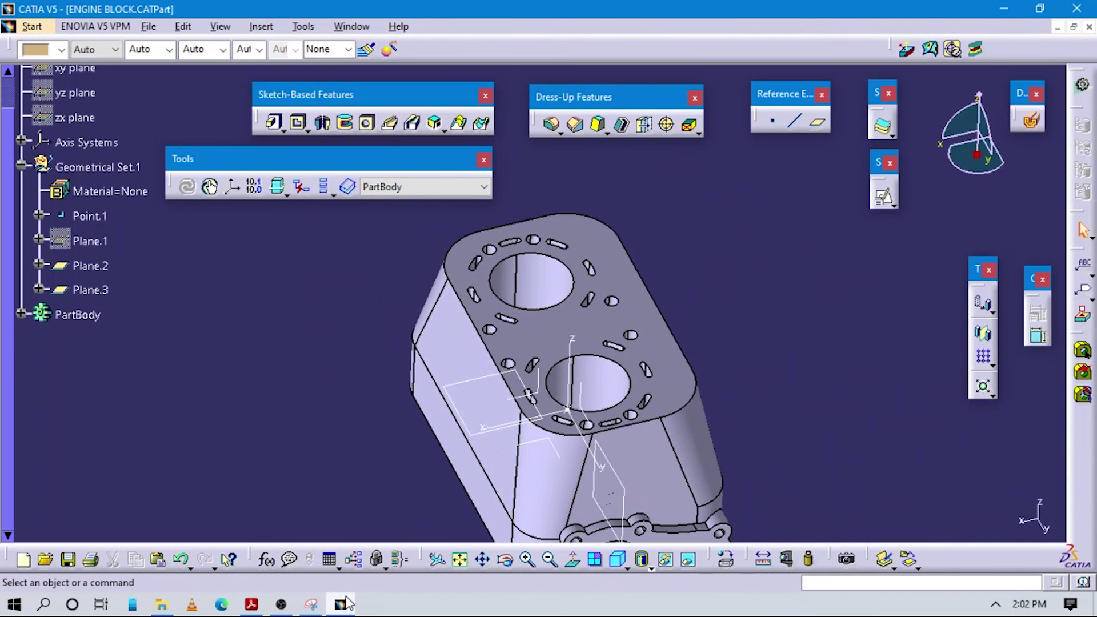
left_click(619, 558)
middle_click_drag(651, 495, 834, 405)
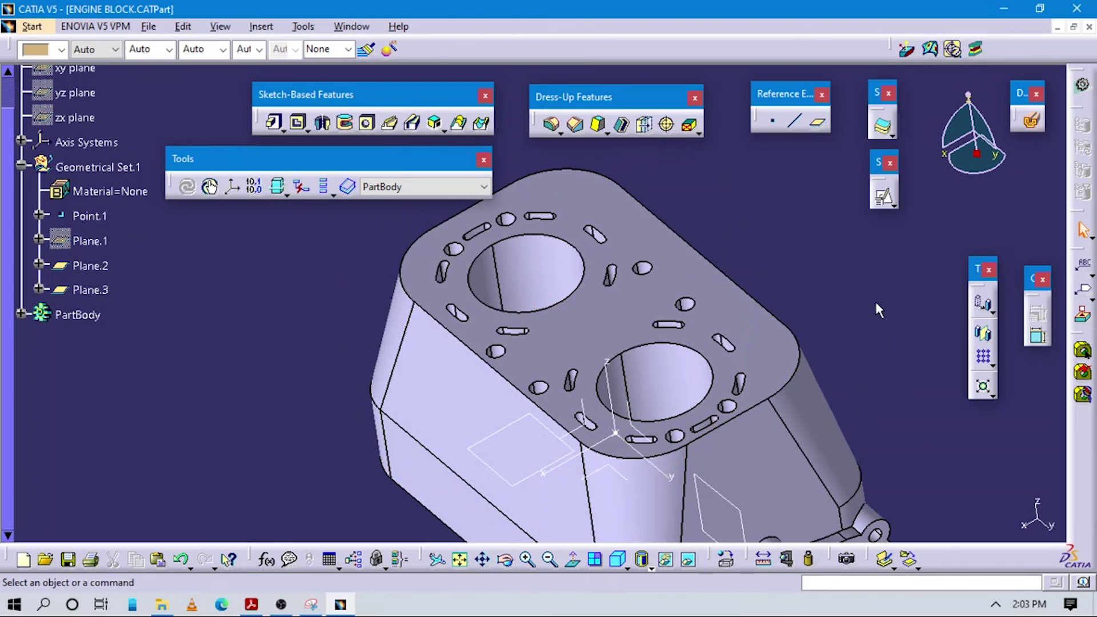
middle_click_drag(671, 330, 662, 253)
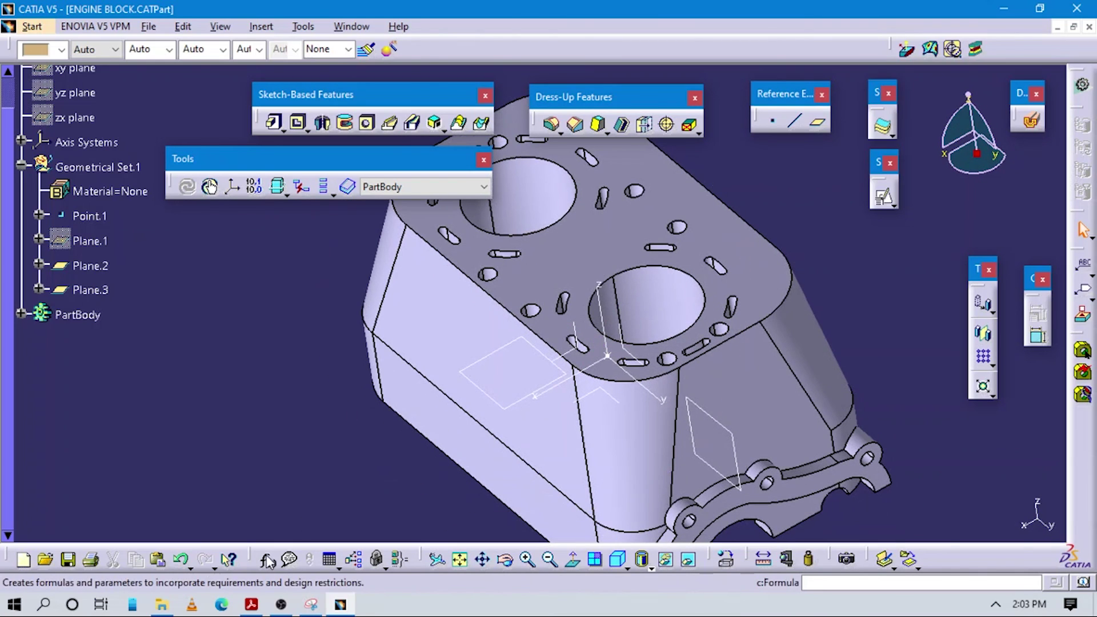
left_click(252, 604)
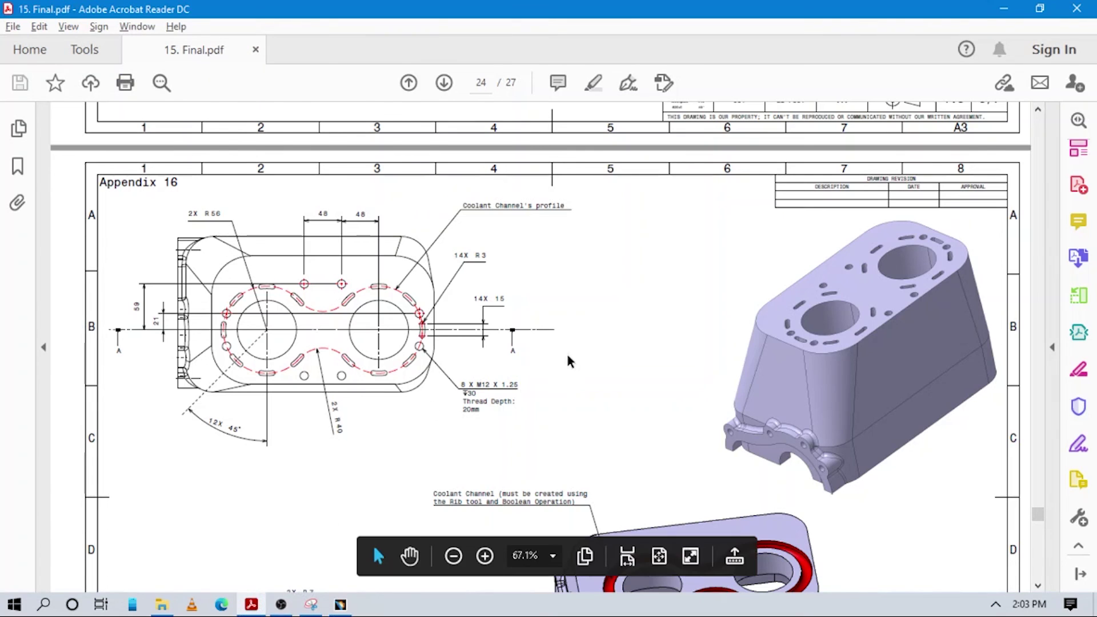
scroll(569, 359, "down", 6)
scroll(580, 356, "down", 5)
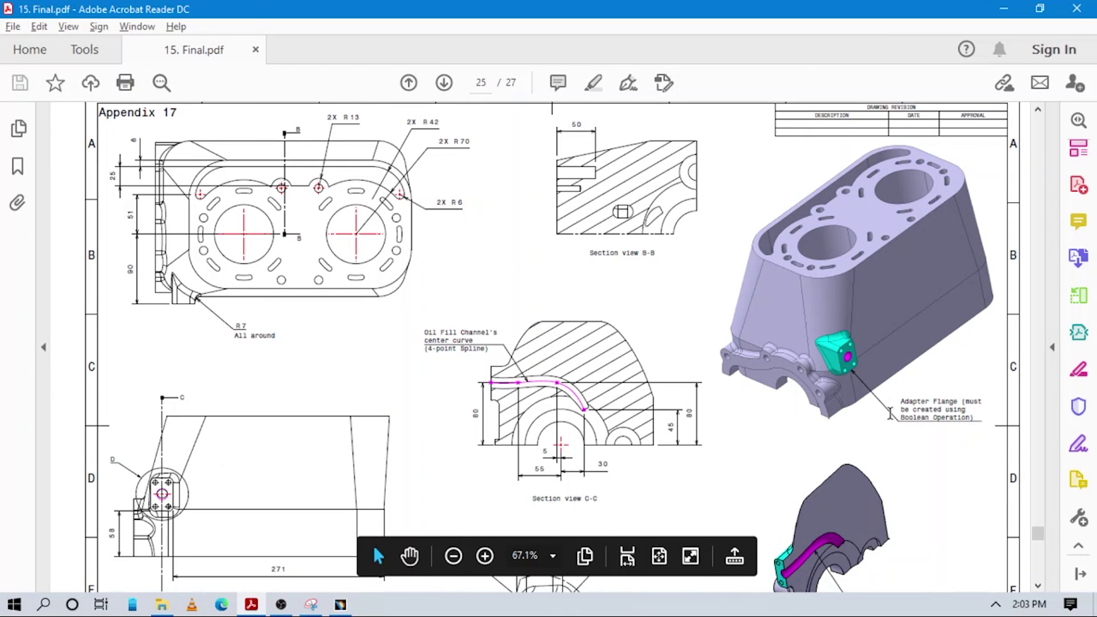
scroll(563, 440, "up", 5)
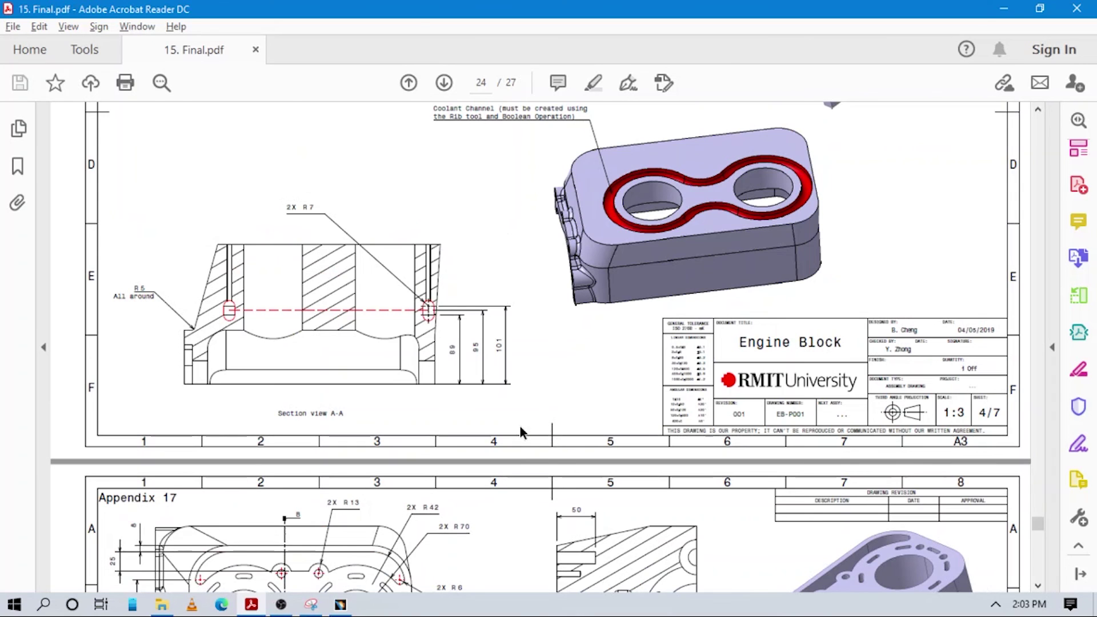
scroll(521, 431, "up", 4)
scroll(506, 466, "down", 3)
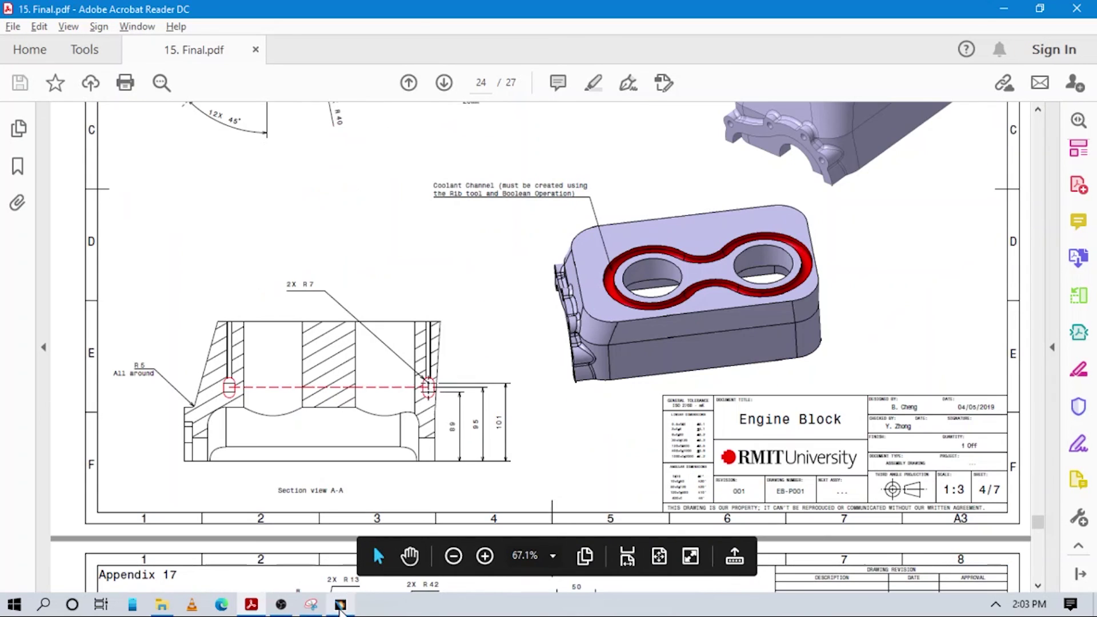
left_click(340, 605)
middle_click_drag(412, 394, 302, 437)
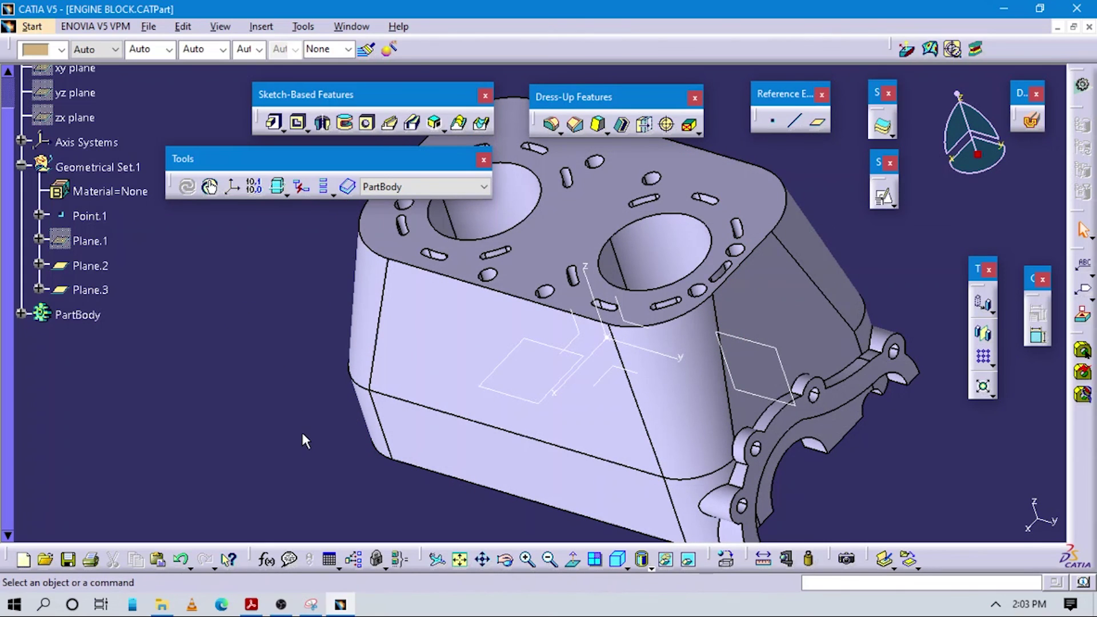